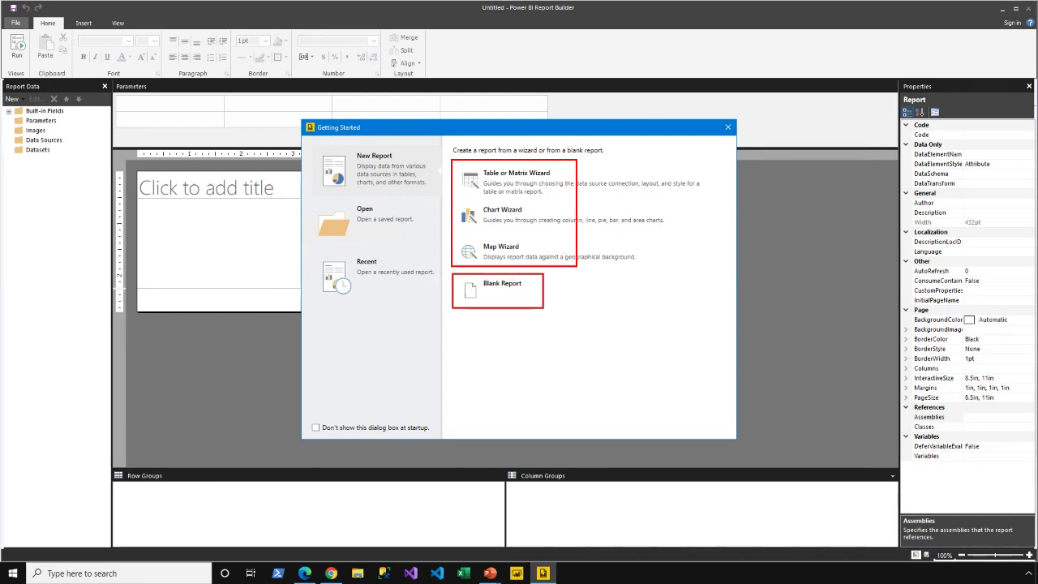
Create a blank report and save it as Sales Order.rdl on the D: drive, replacing the existing file
key("Escape")
left_click(519, 294)
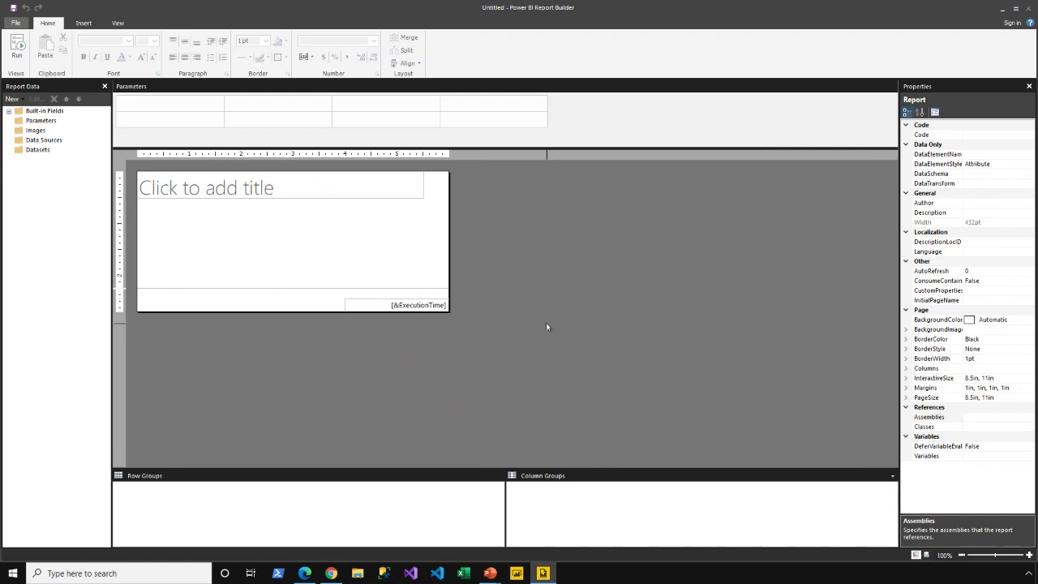
left_click(17, 24)
left_click(36, 124)
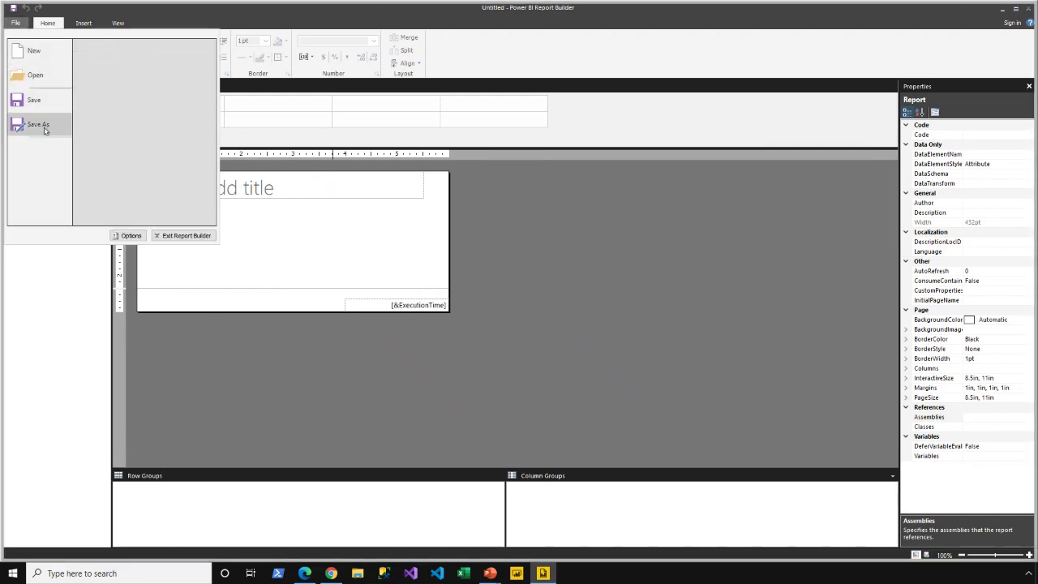
left_click(105, 63)
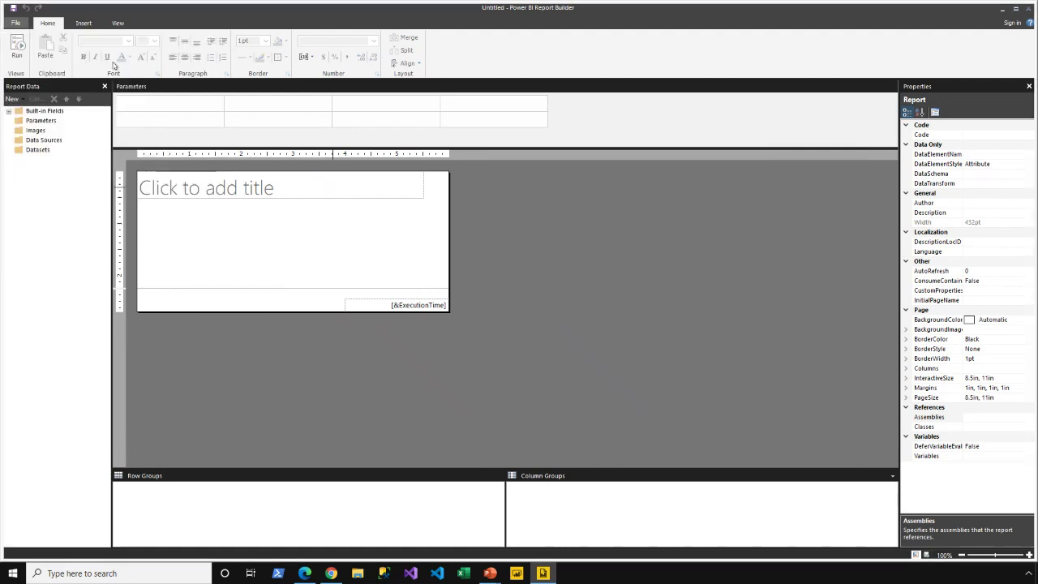
left_click(371, 280)
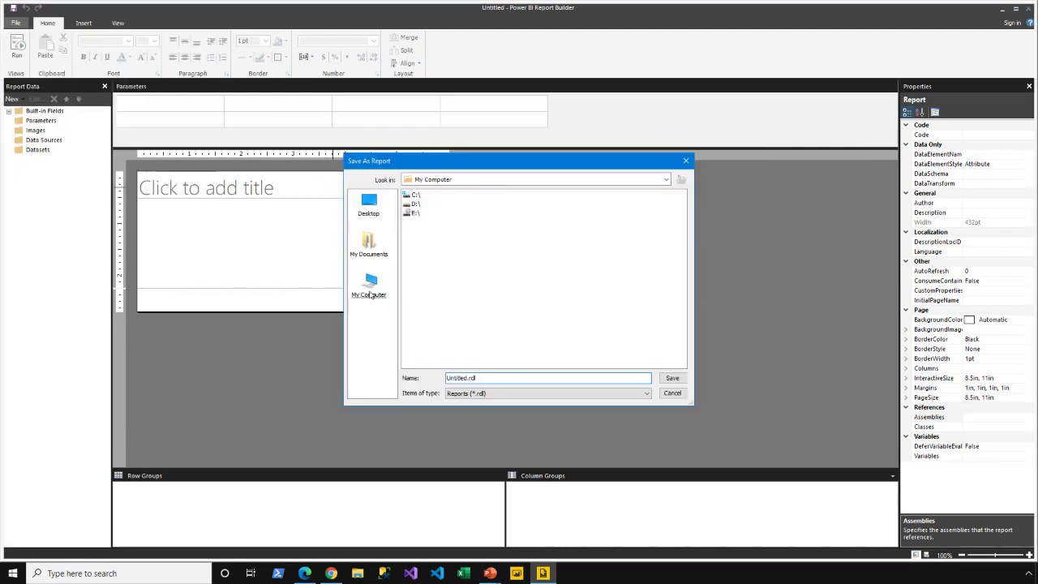
double_click(417, 204)
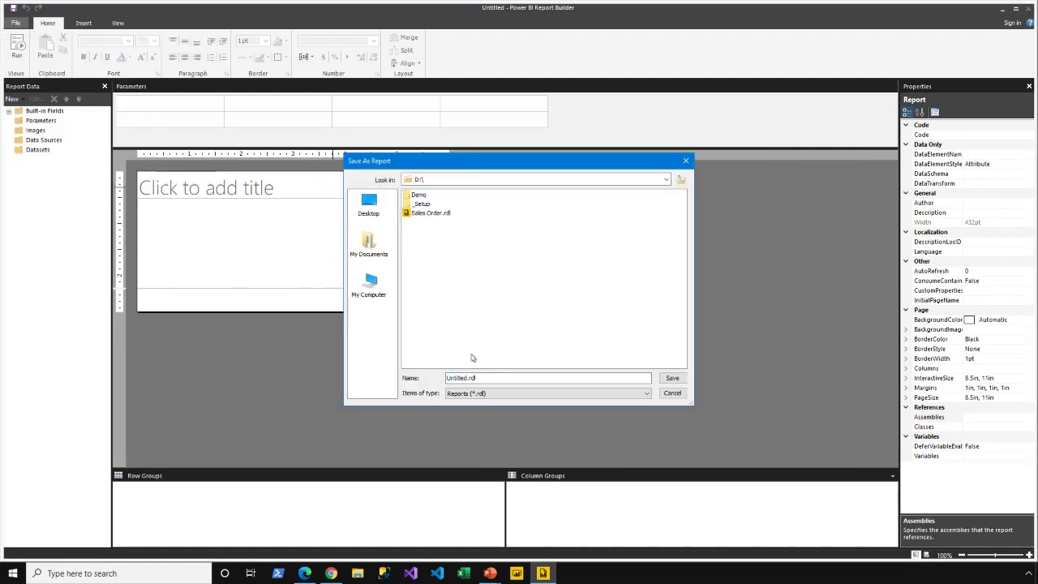
left_click(439, 214)
left_click(673, 378)
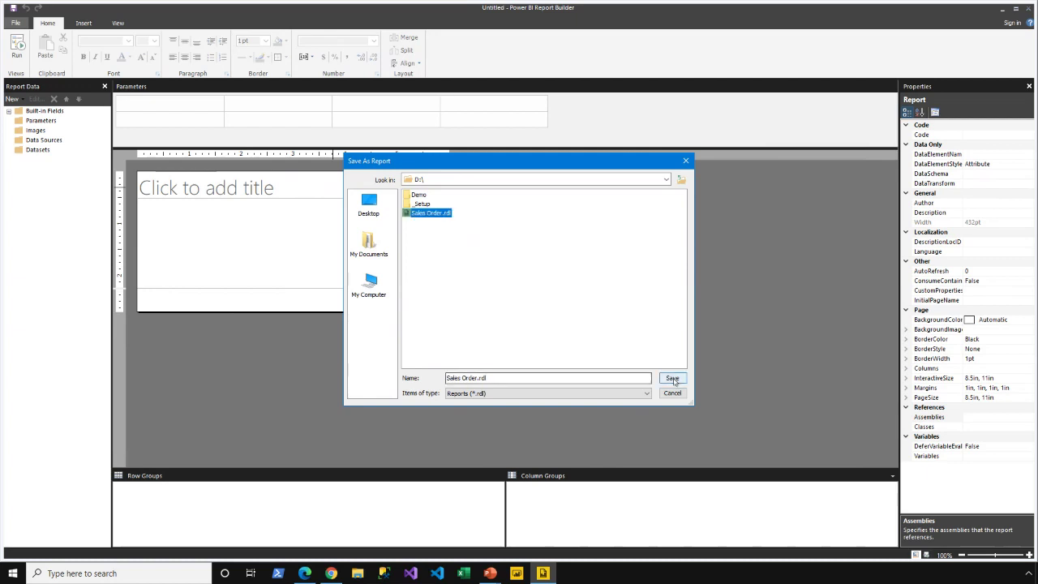
left_click(543, 327)
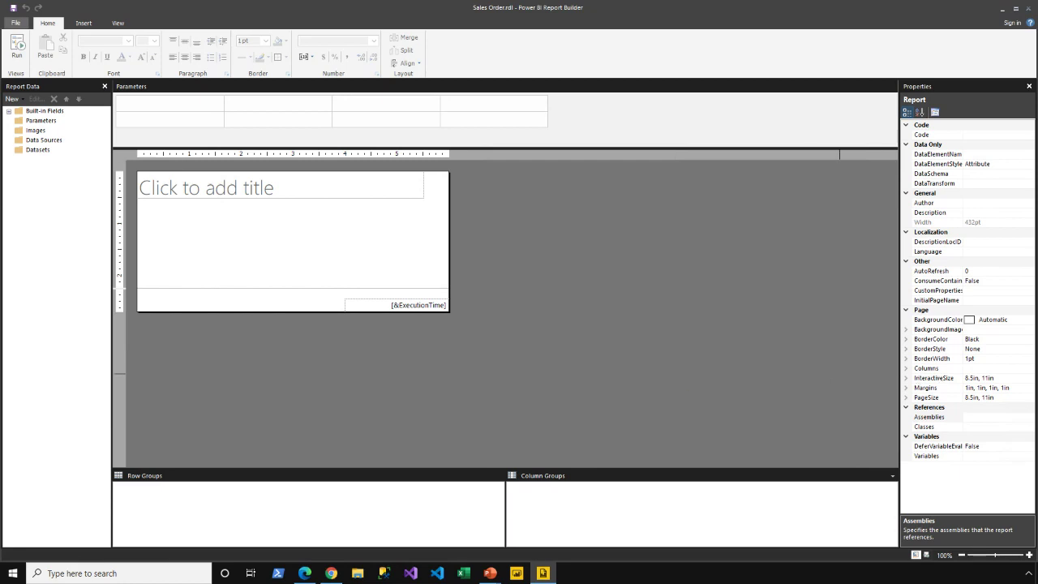
Set the report's page units to centimetres and its paper size to A4
mouse_move(104, 454)
left_mouse_down()
mouse_move(240, 532)
mouse_move(704, 558)
left_mouse_up()
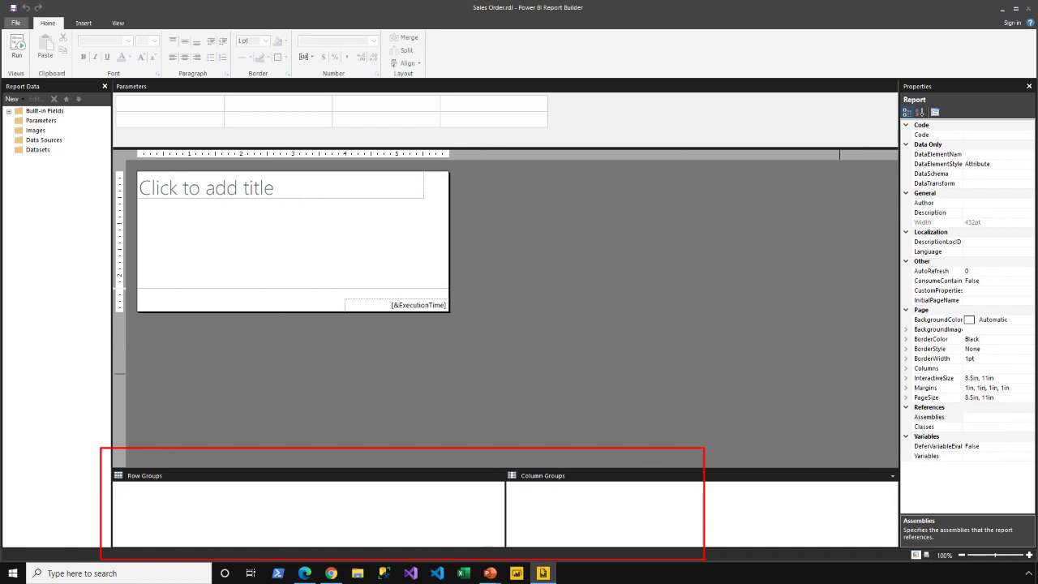
left_click(297, 236)
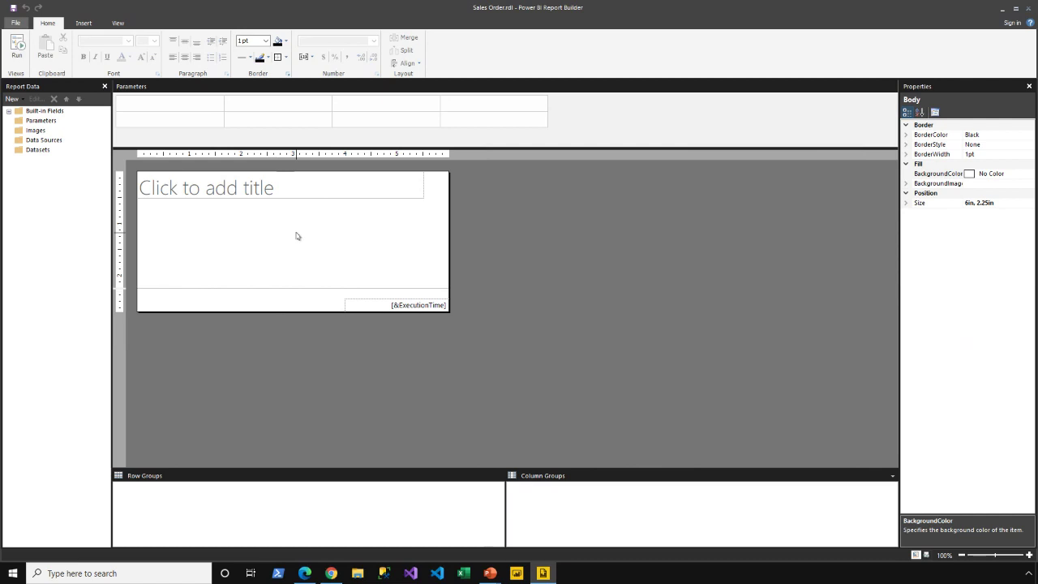
right_click(497, 233)
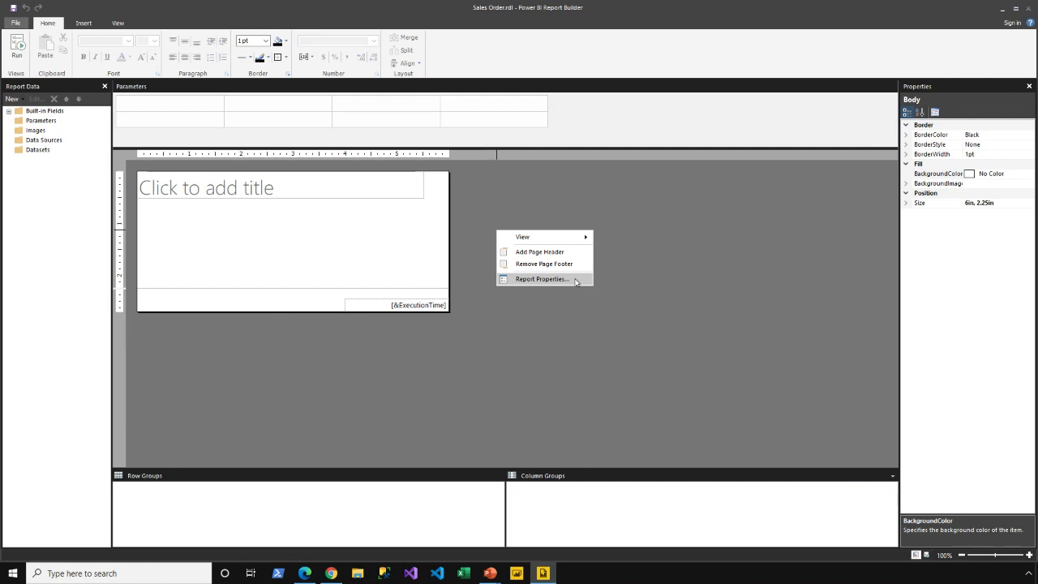
left_click(540, 279)
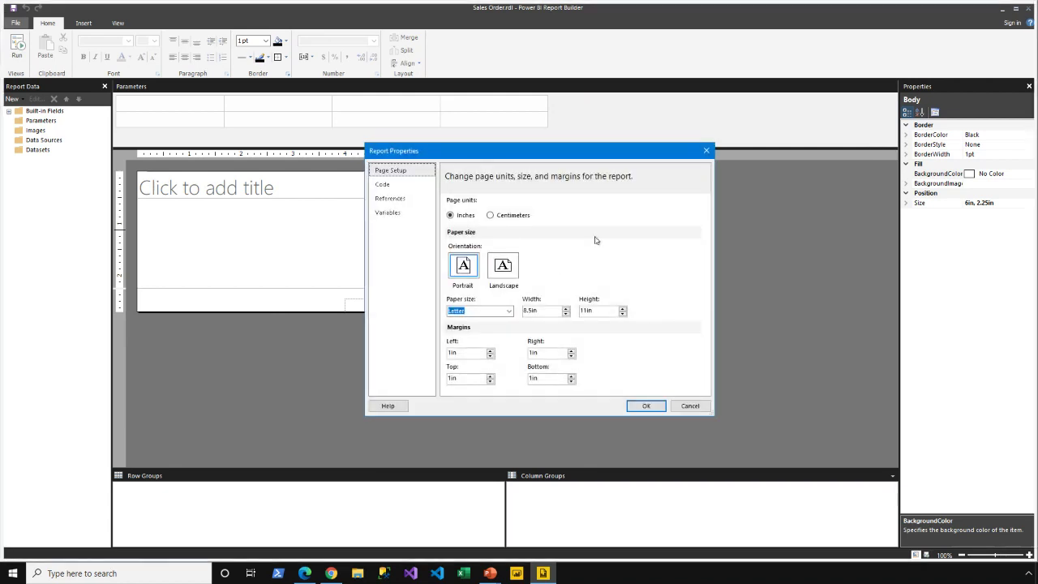
left_click(489, 215)
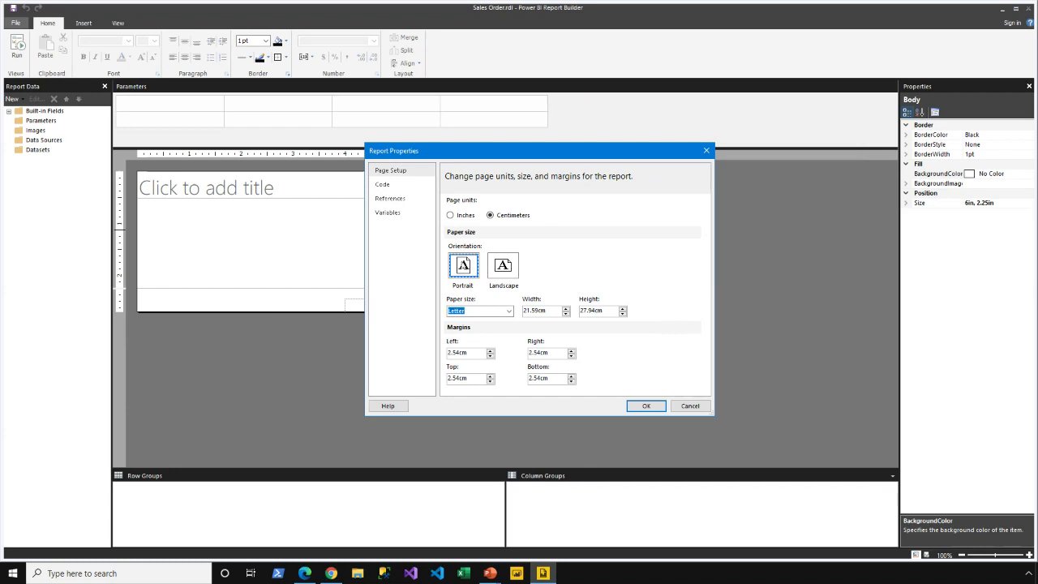
left_click(508, 310)
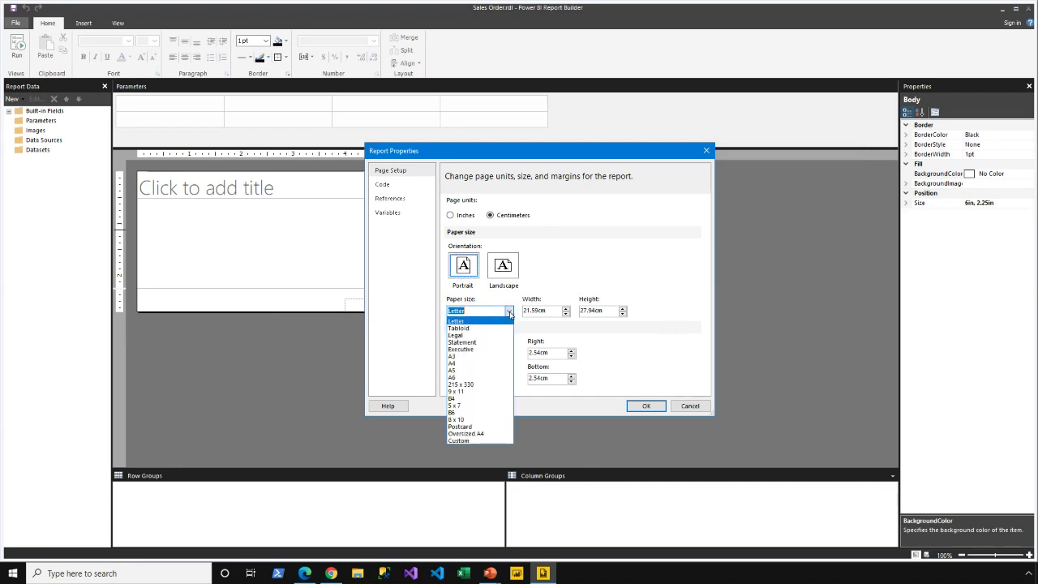
left_click(461, 365)
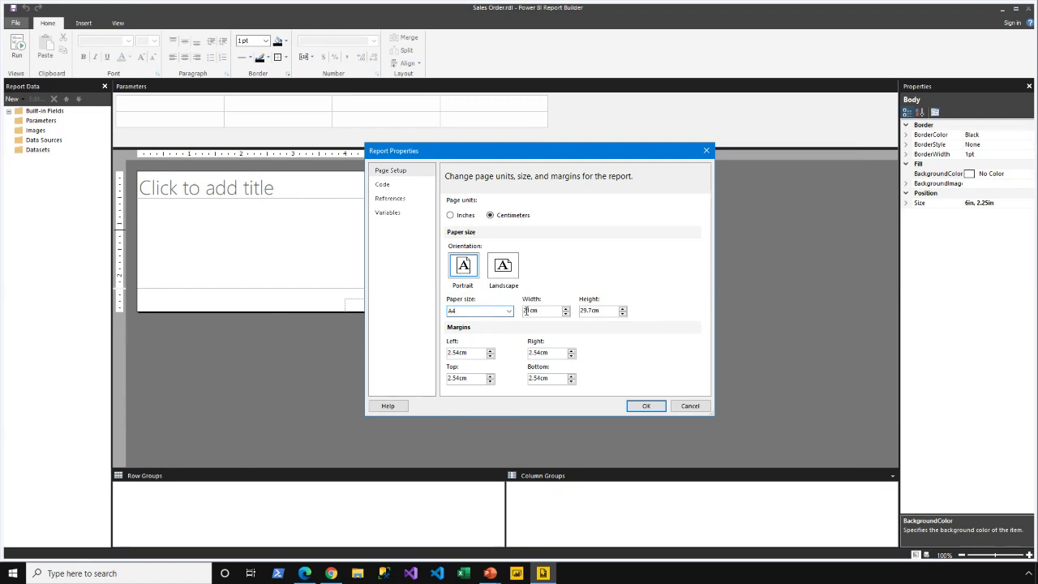
Set the left, right, top and bottom page margins to 1 cm and apply the report properties
key("Tab")
key("Tab")
double_click(460, 353)
type("1cm")
key("Tab")
type("1cm")
key("Tab")
type("1cm")
key("Tab")
type("1cm")
key("Tab")
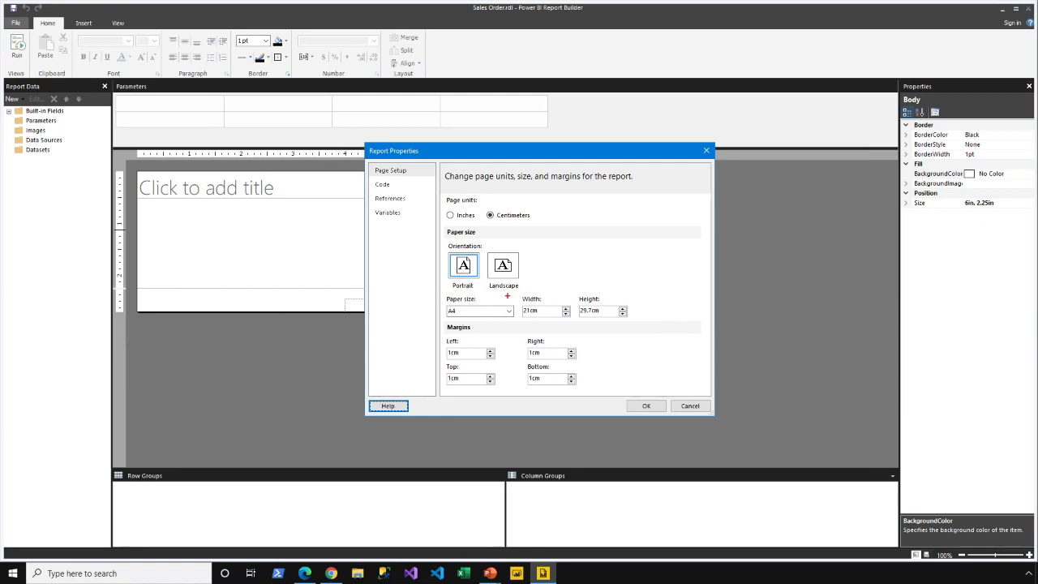
left_click_drag(511, 288, 578, 322)
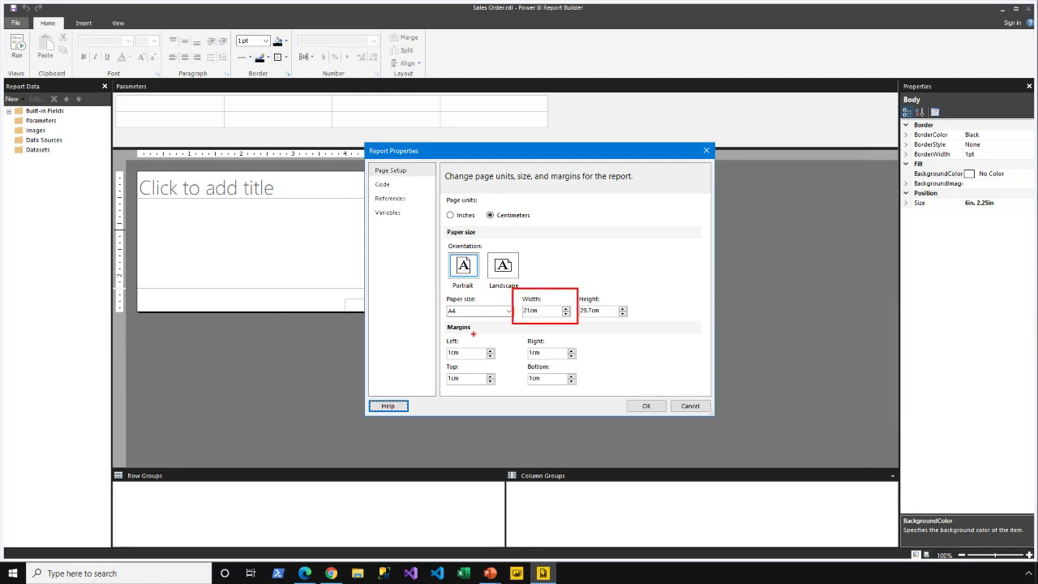
left_click_drag(442, 332, 586, 366)
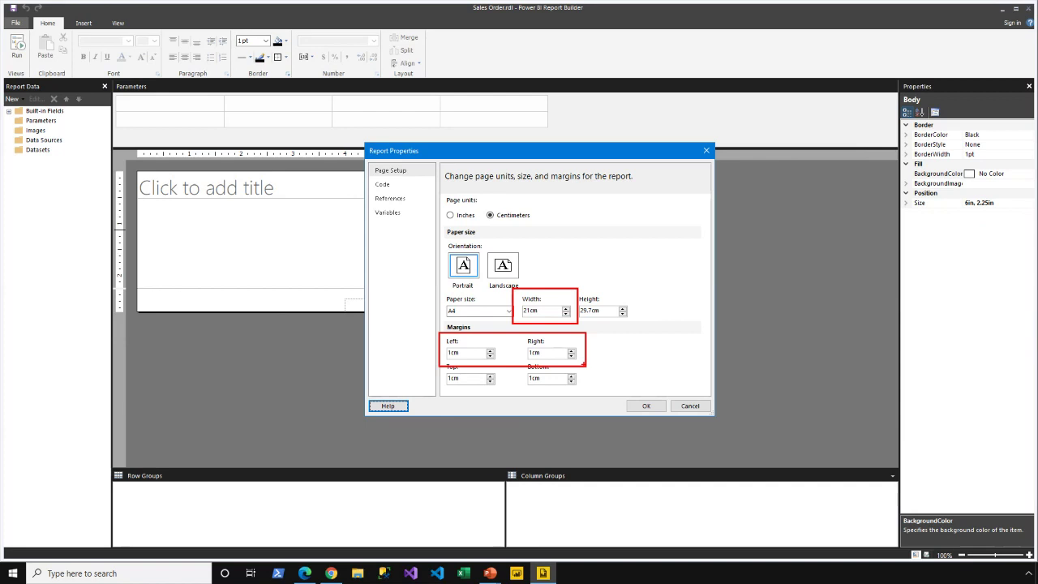
left_click(648, 407)
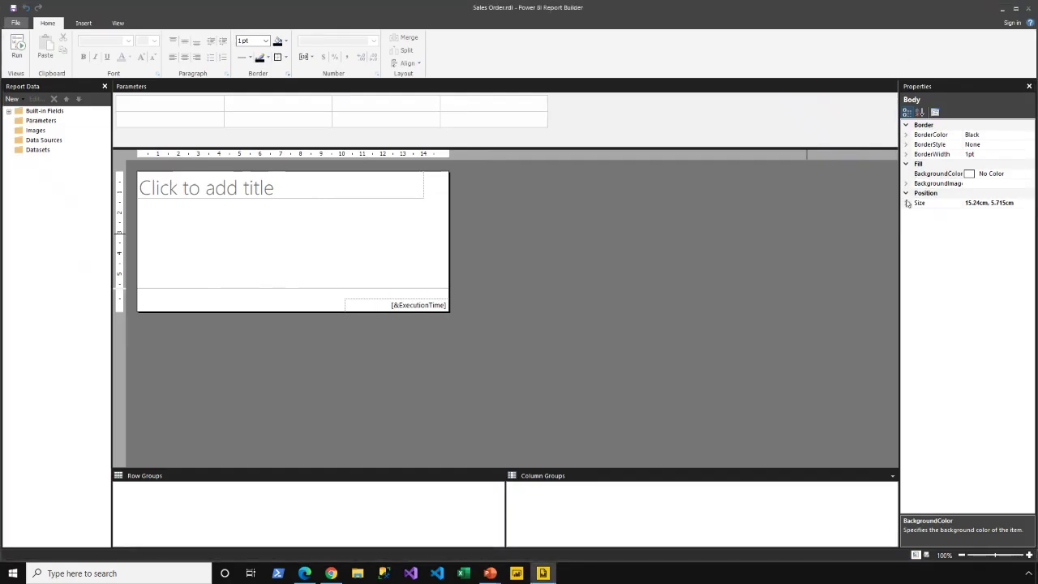
Set the report body's width to 19 cm
left_click(774, 406)
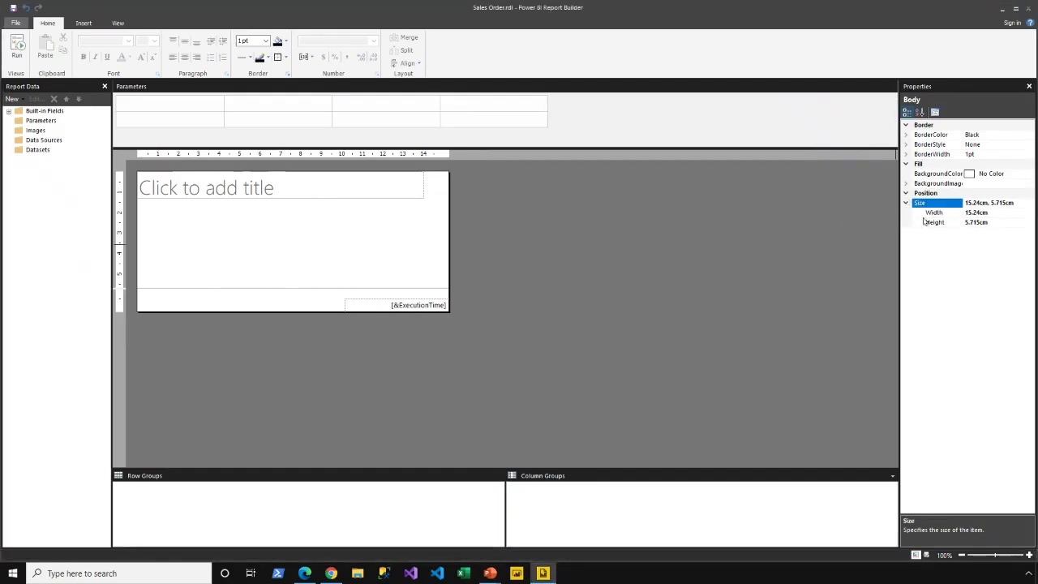
left_click(932, 212)
type("019")
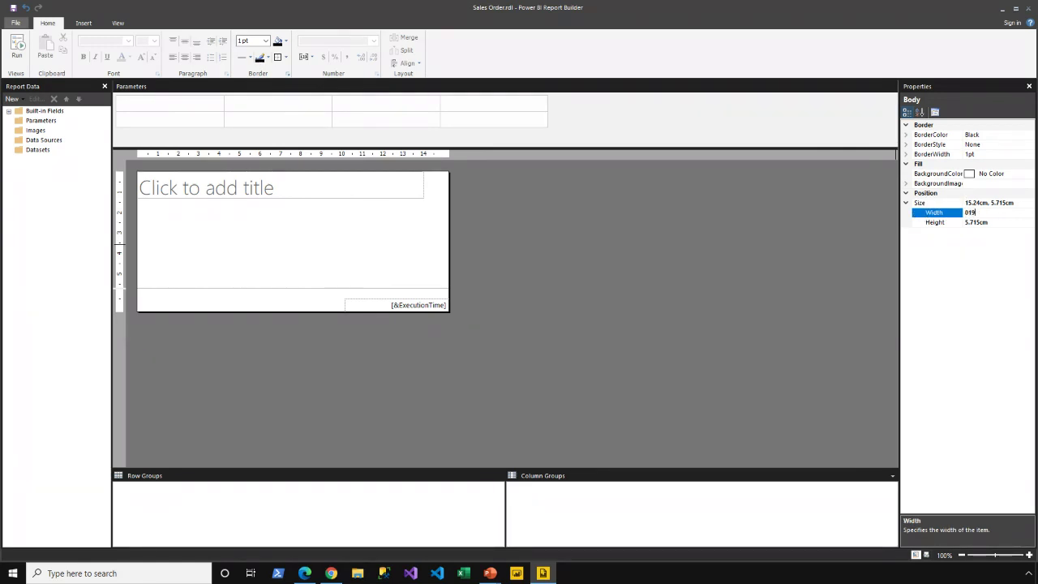
key("Return")
left_click(332, 222)
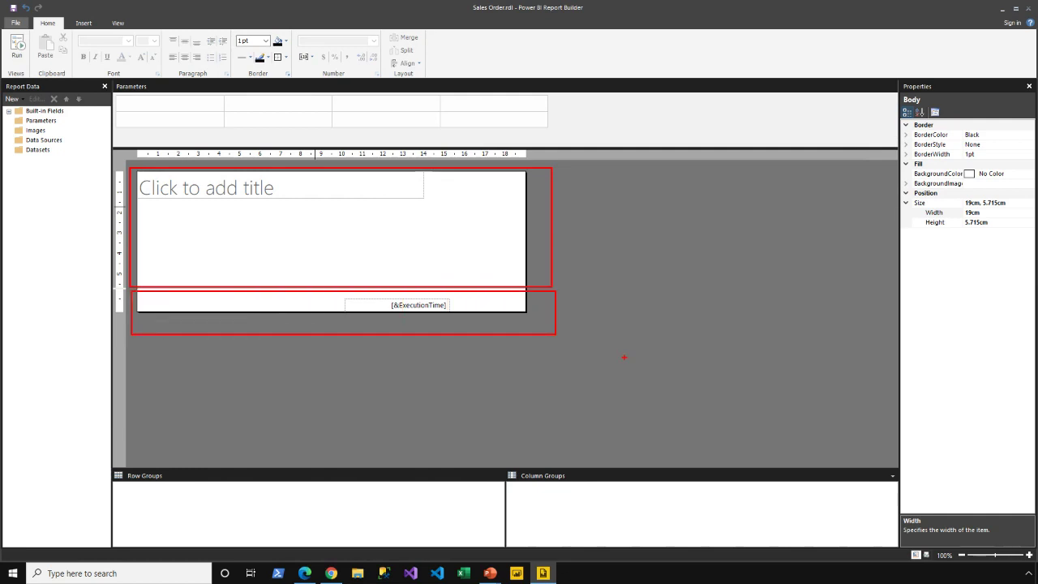
Enter "Sales Order" as the text of the report title box
left_click(250, 201)
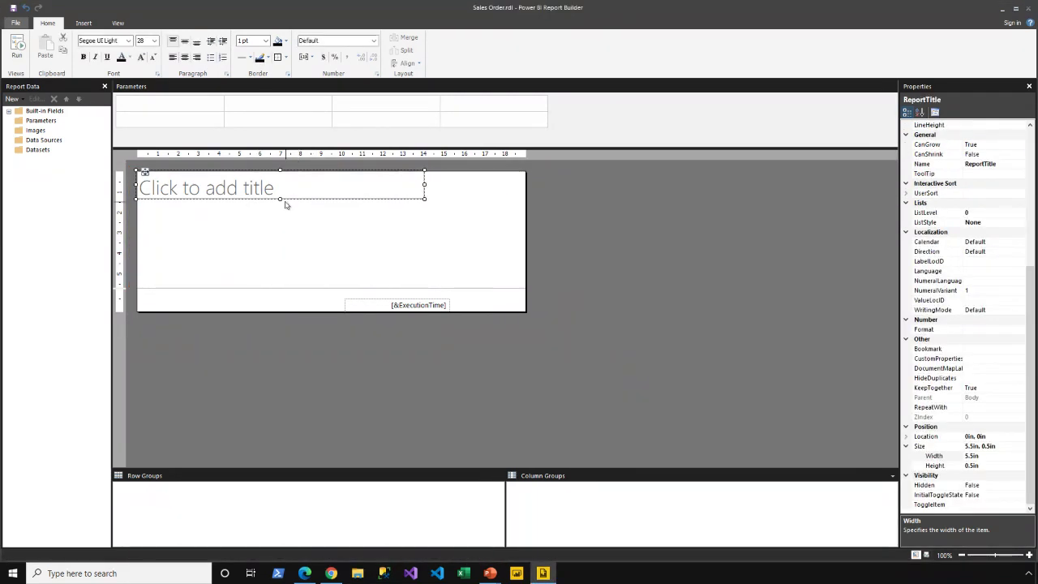
left_click(366, 303)
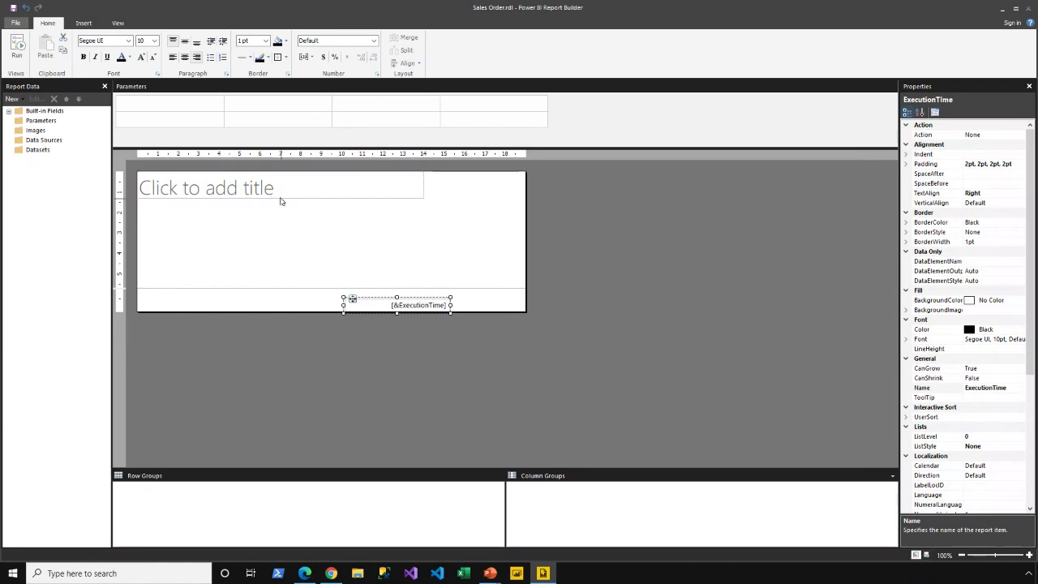
left_click(280, 199)
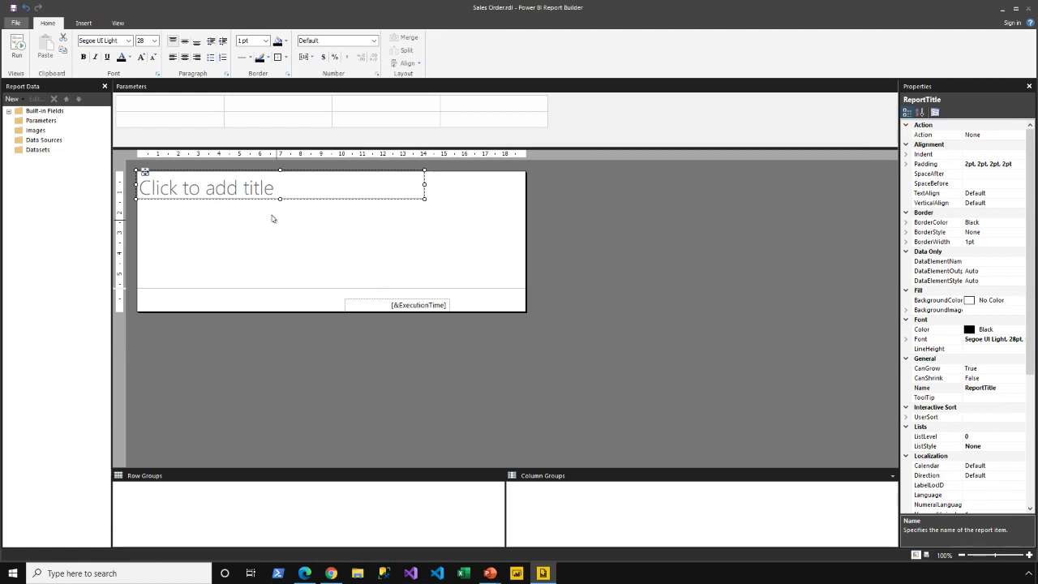
left_click(262, 192)
type("Sales Order")
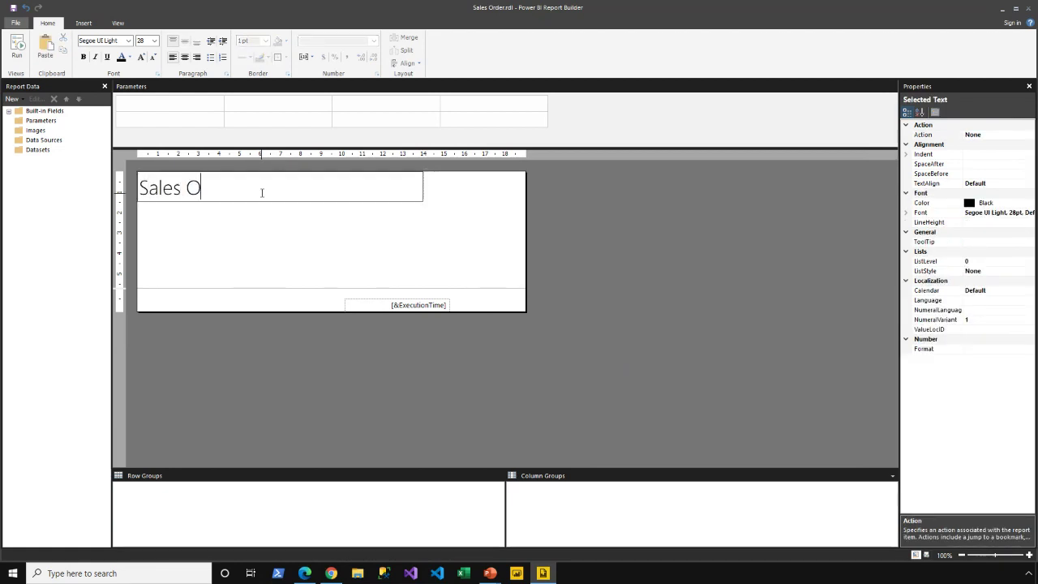
left_click(287, 235)
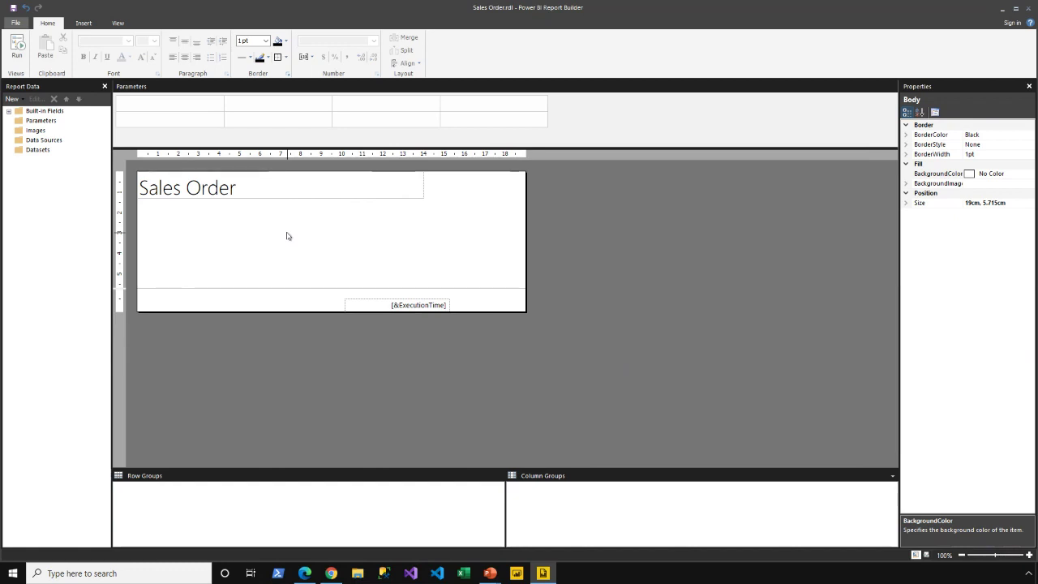
Add a page header to the report and move the title text box into its upper-left corner
left_click(83, 23)
left_click(401, 49)
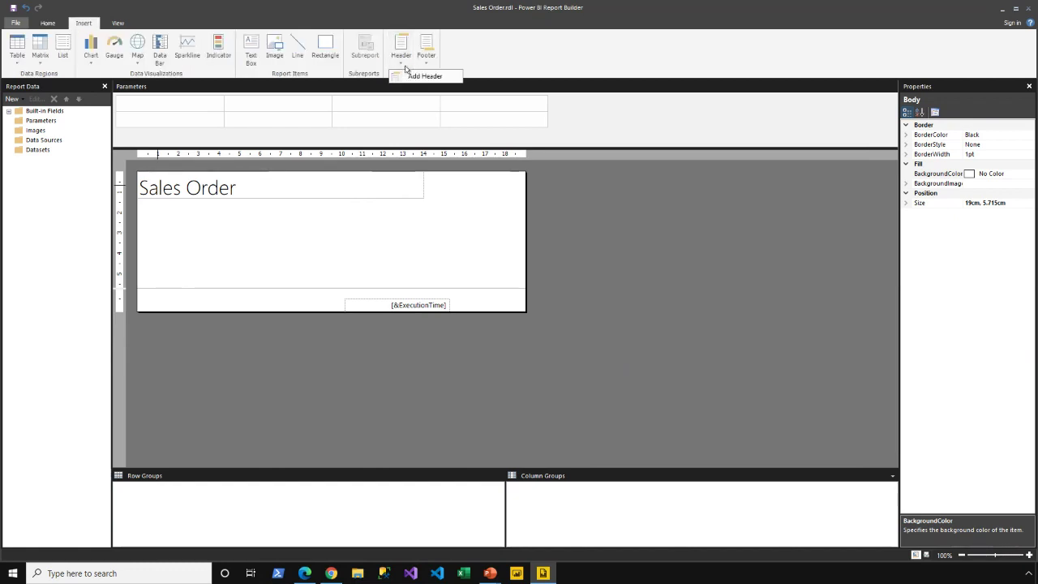
left_click(429, 77)
left_click(248, 249)
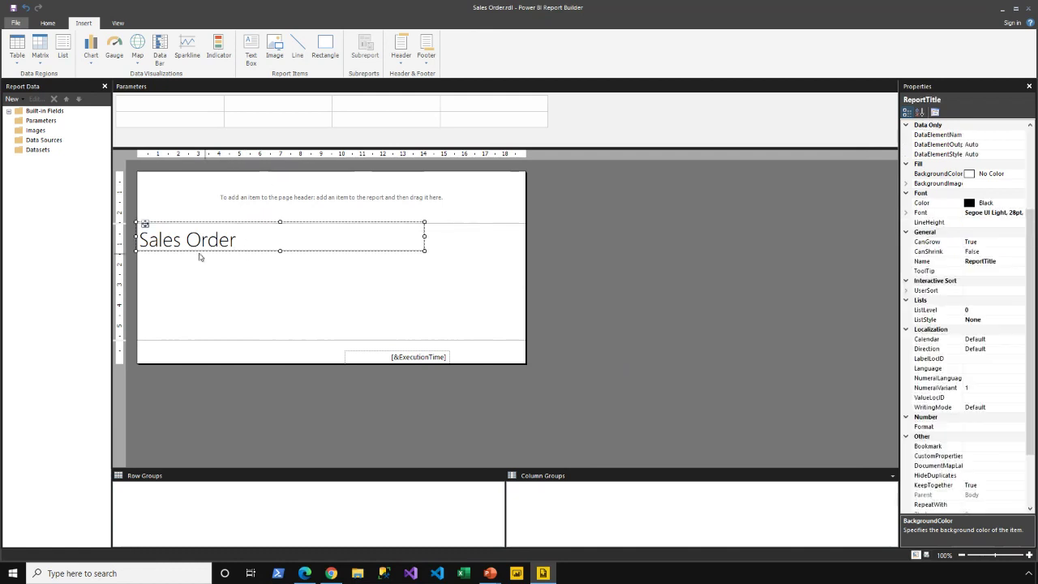
left_click_drag(144, 223, 145, 171)
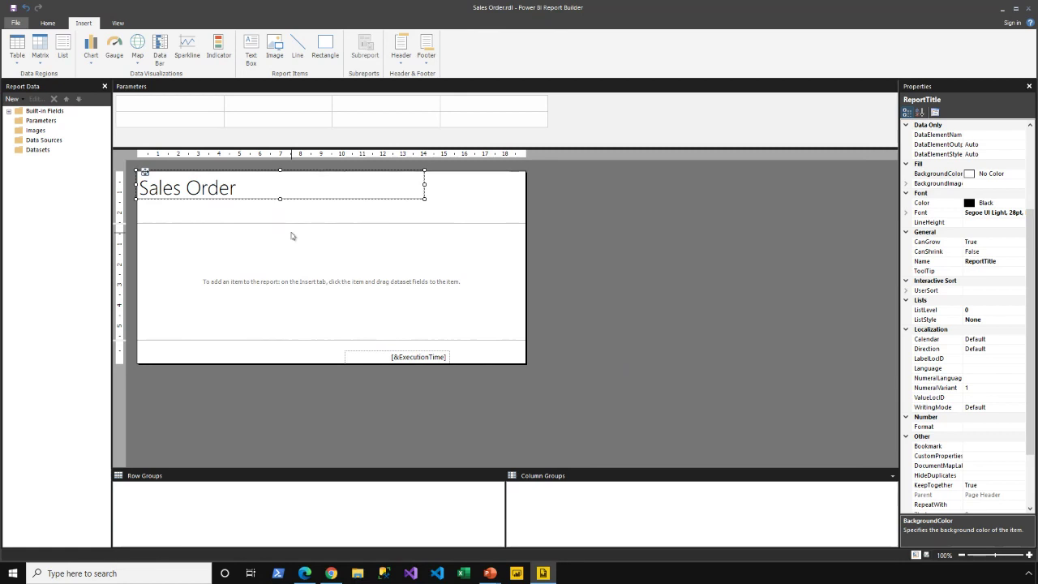
Widen the execution time text box in the page footer to span the full report width
left_click(354, 354)
left_click_drag(354, 349, 125, 360)
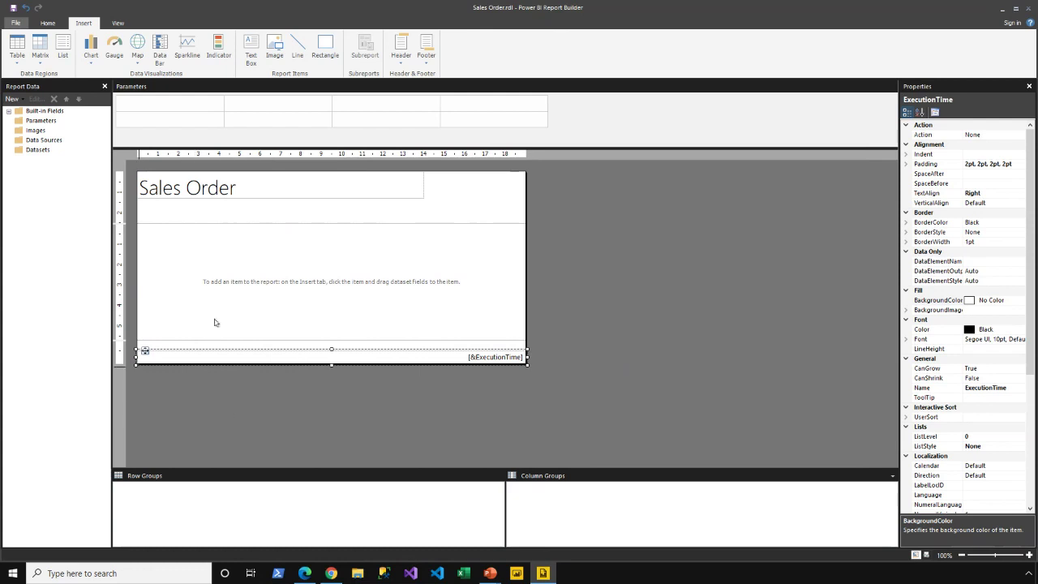
Insert AdventureWorksLogo.jpg as an embedded image in the page header and place it in the header's upper-right corner
left_click(446, 198)
right_click(441, 192)
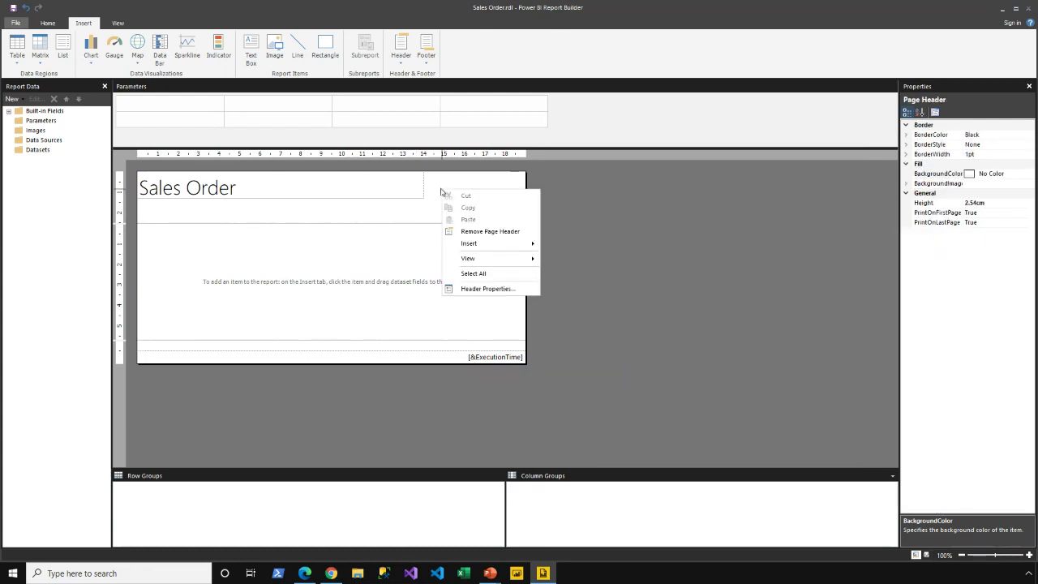
mouse_move(490, 244)
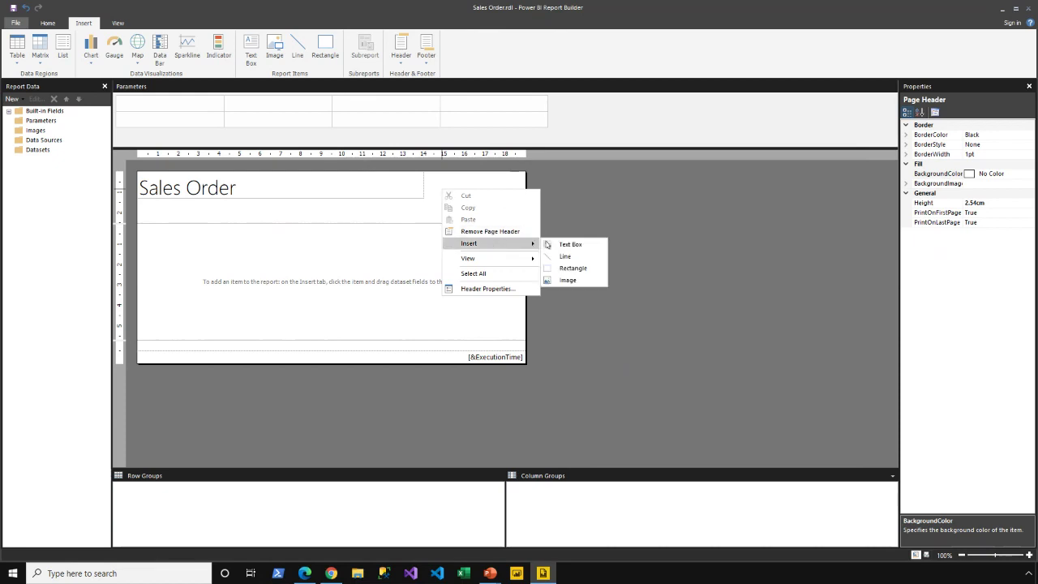
left_click(595, 279)
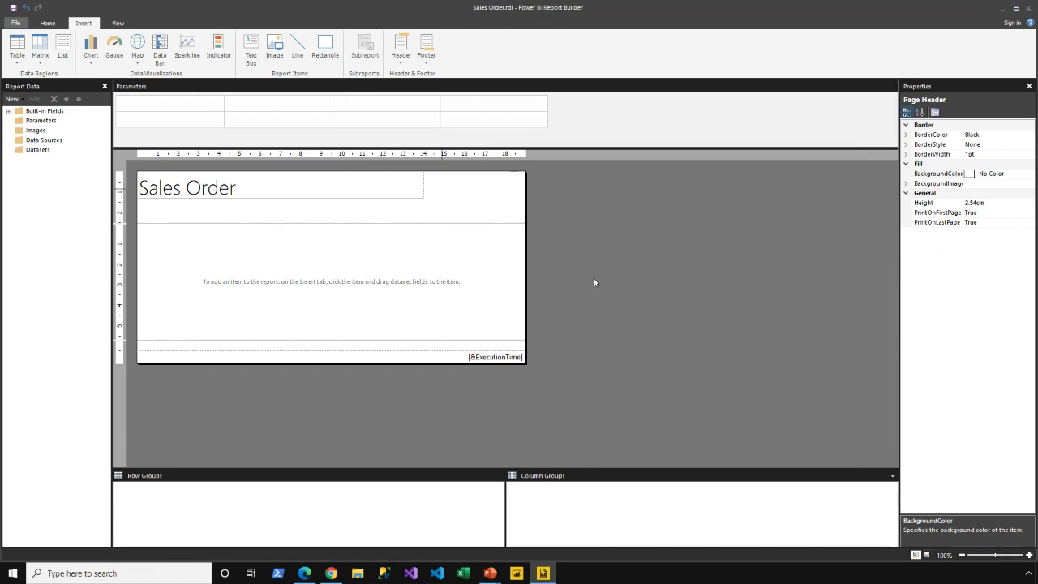
left_click(629, 282)
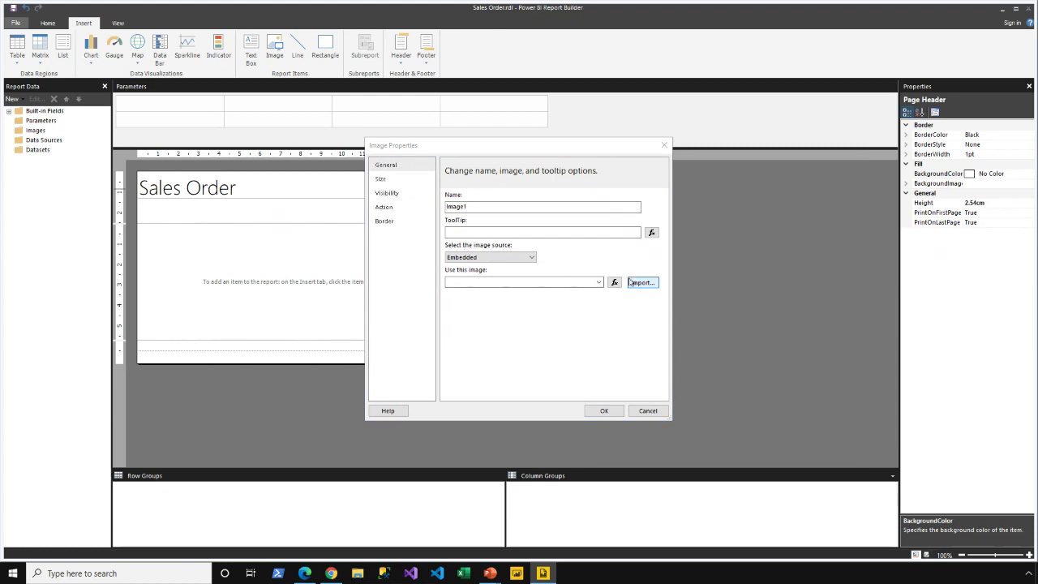
left_click(186, 93)
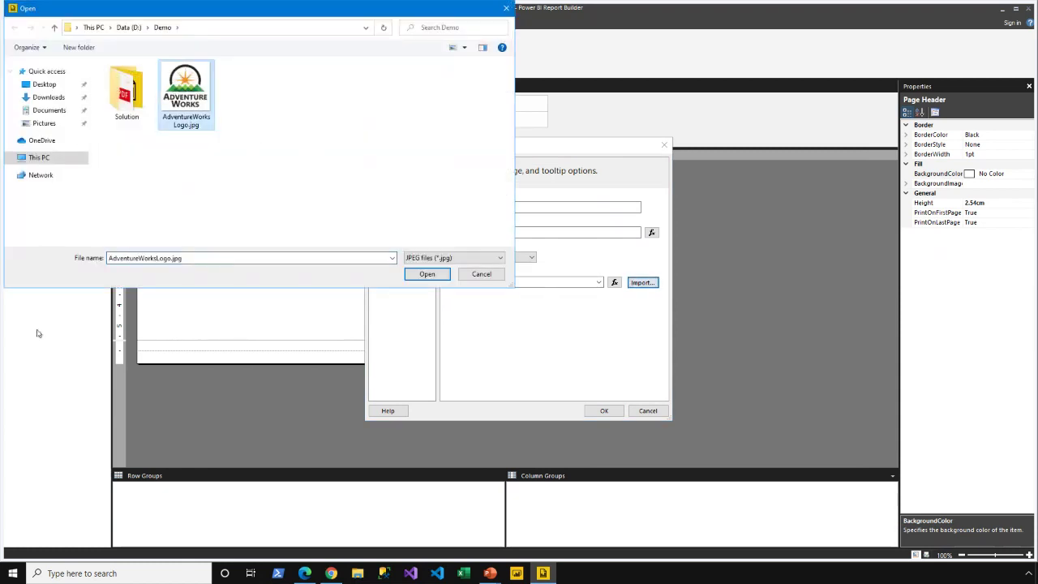
left_click(427, 274)
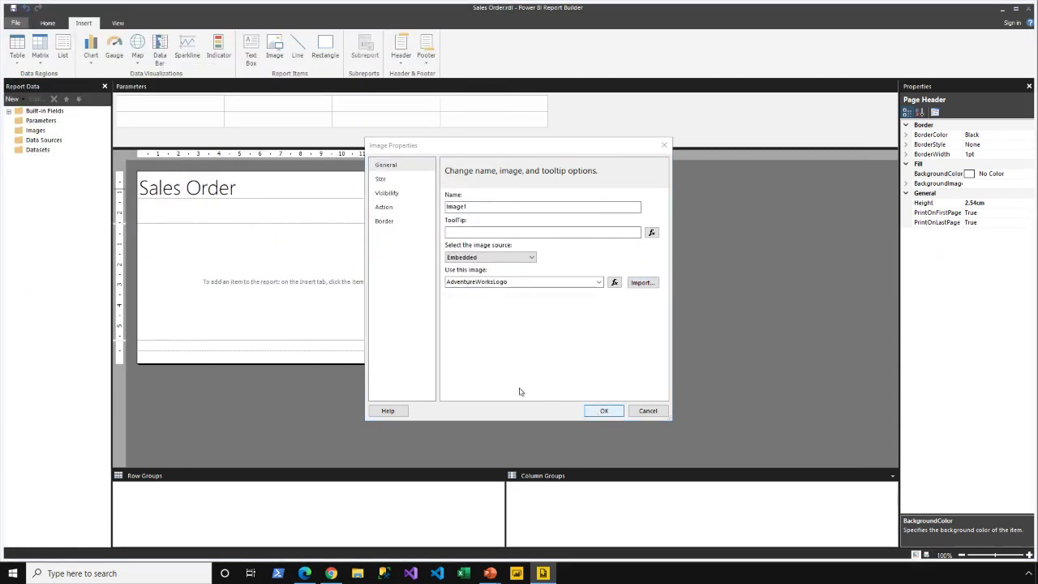
left_click(604, 410)
left_click_drag(456, 203, 473, 232)
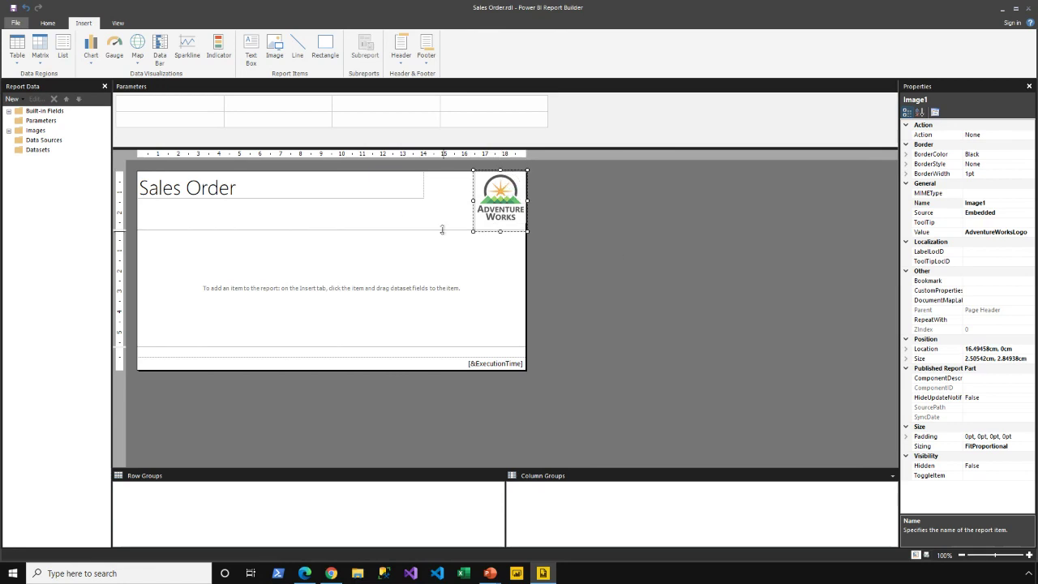
Run the report to preview its header and footer, and return to the design view
left_click(381, 197)
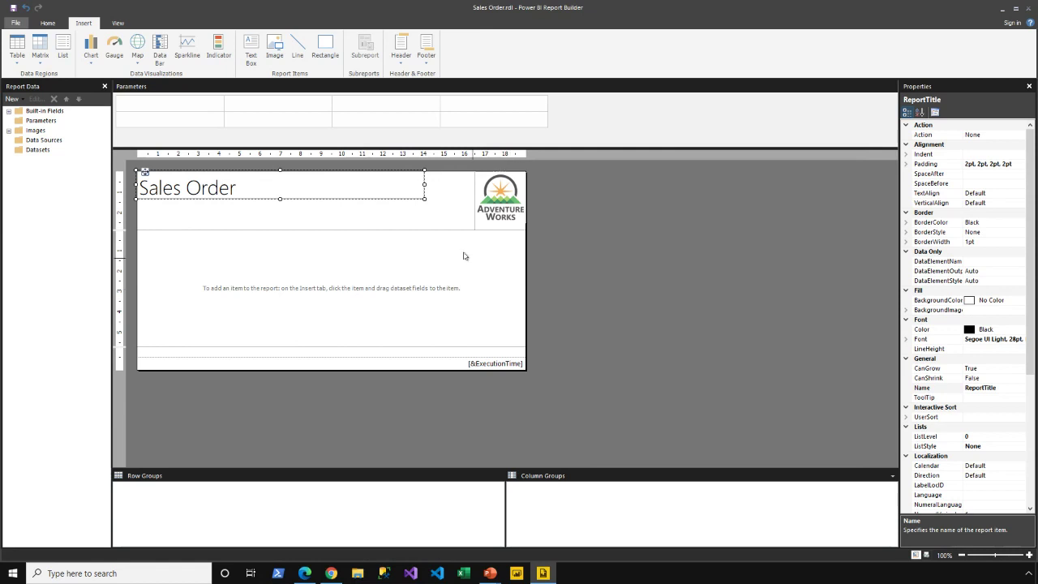
left_click(16, 24)
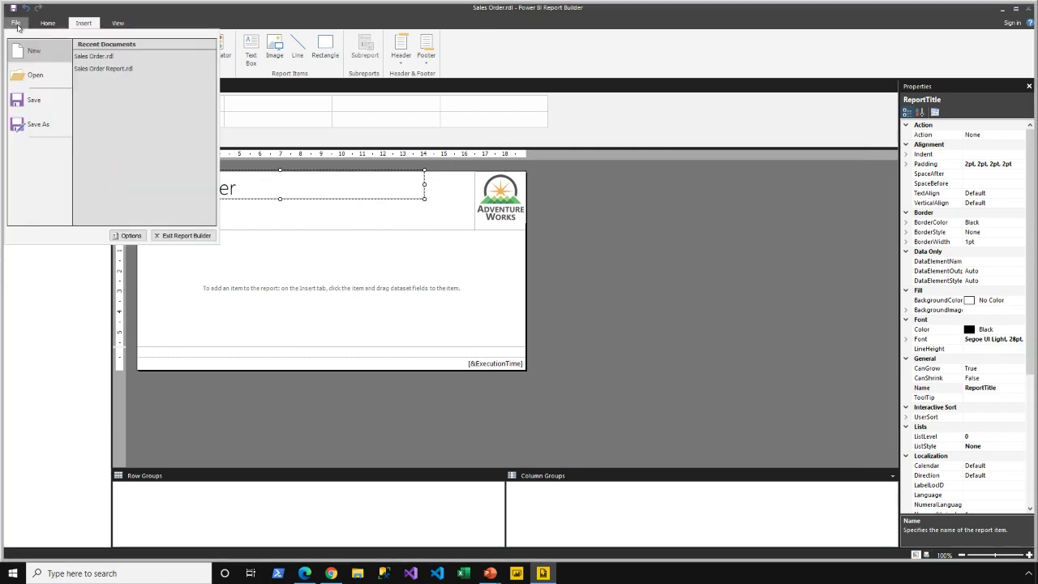
left_click(16, 24)
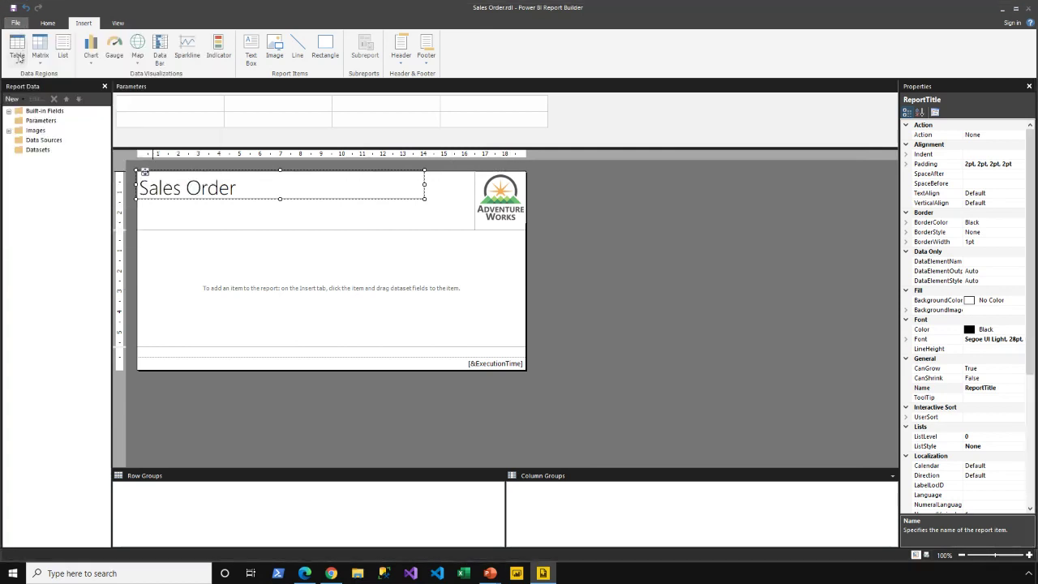
left_click(48, 23)
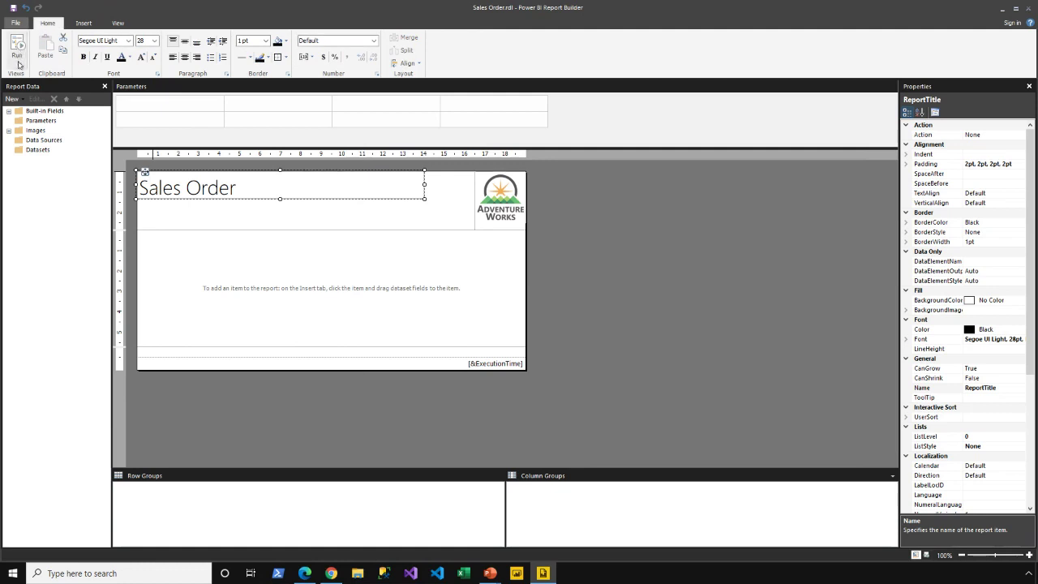
left_click(17, 50)
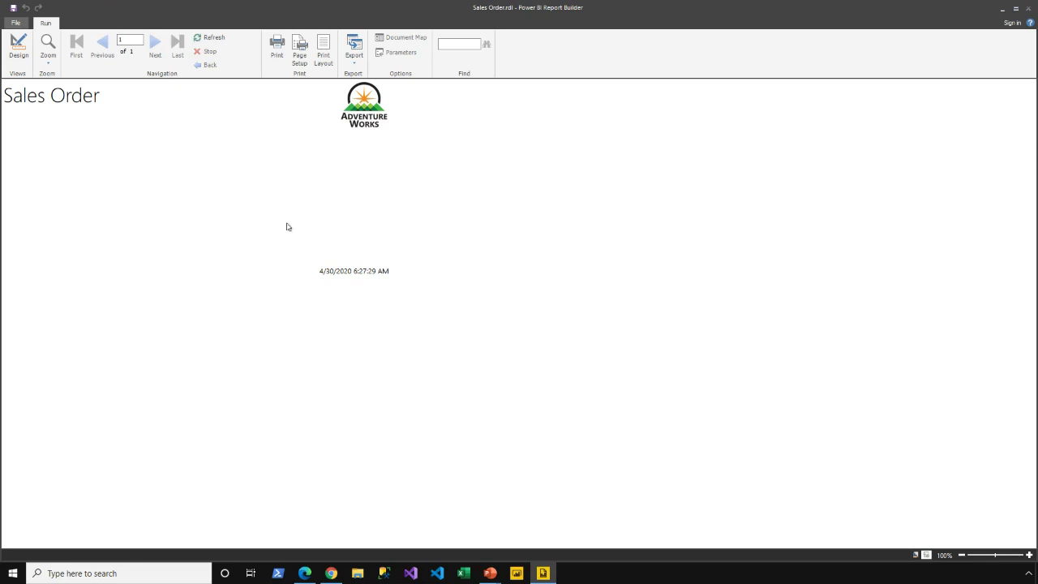
left_click(134, 41)
left_click(18, 47)
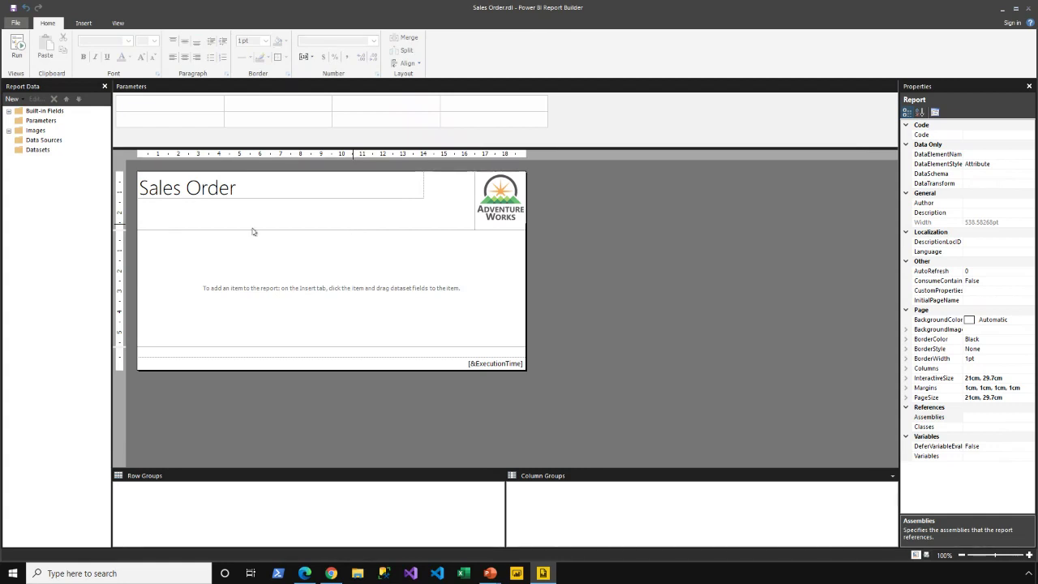
Start adding a data source to the report with Microsoft Azure SQL Database as its connection type
left_click(40, 143)
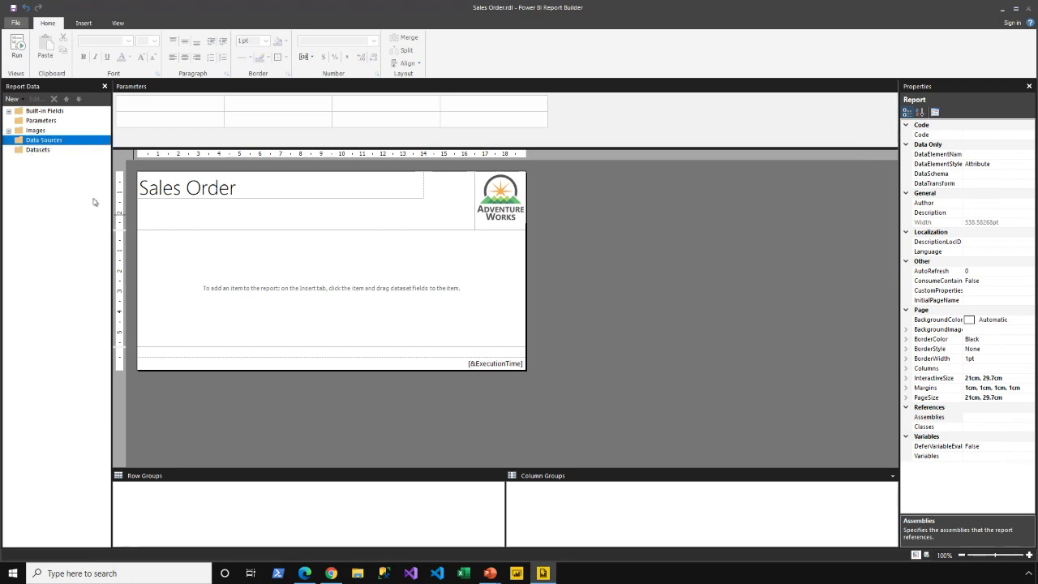
right_click(73, 141)
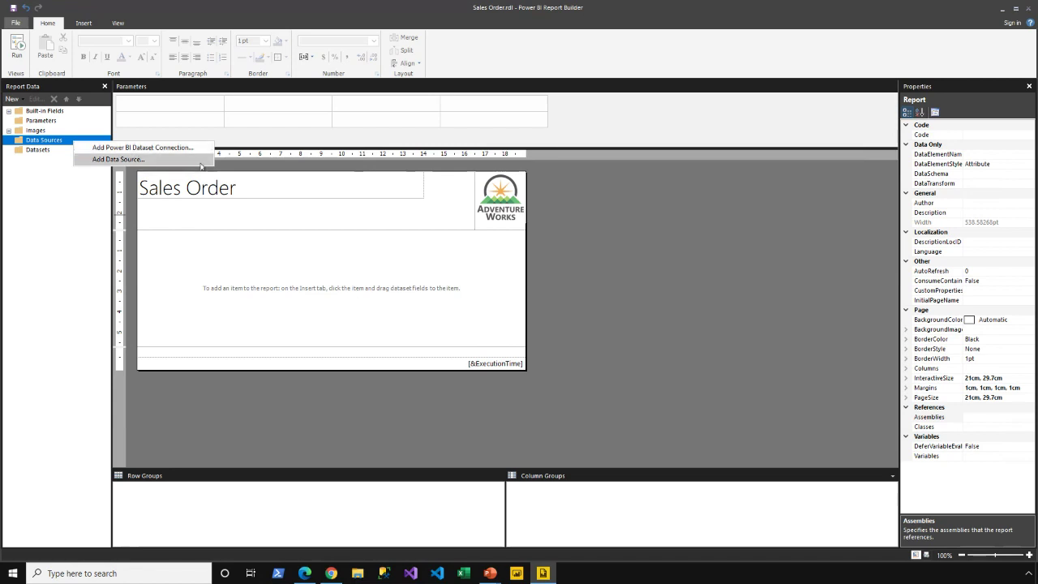
left_click(201, 162)
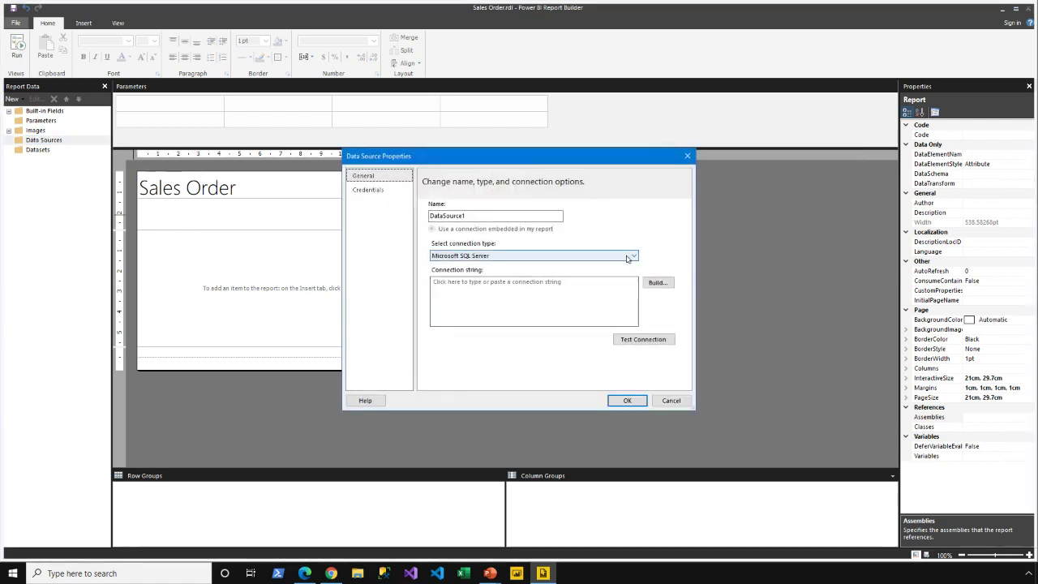
left_click(633, 256)
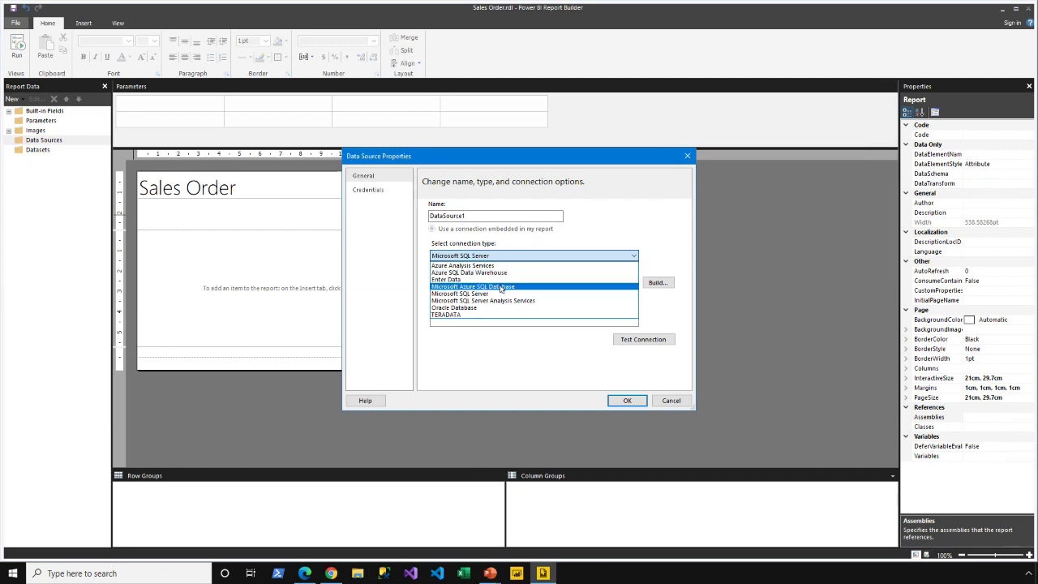
left_click(501, 287)
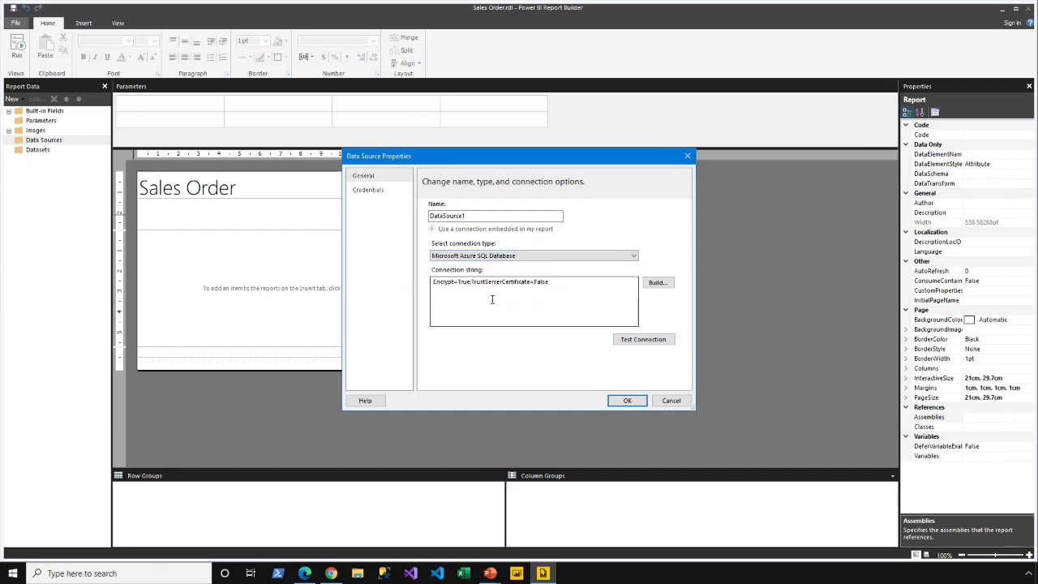
Build the data source's connection string with priad.database.windows.net as the server name
left_click(659, 283)
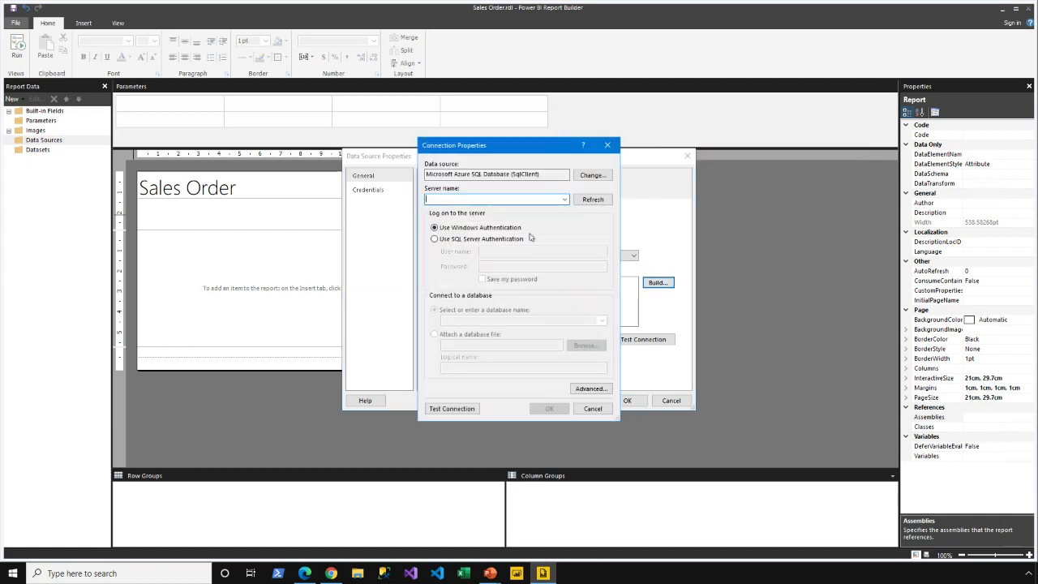
type("pnad")
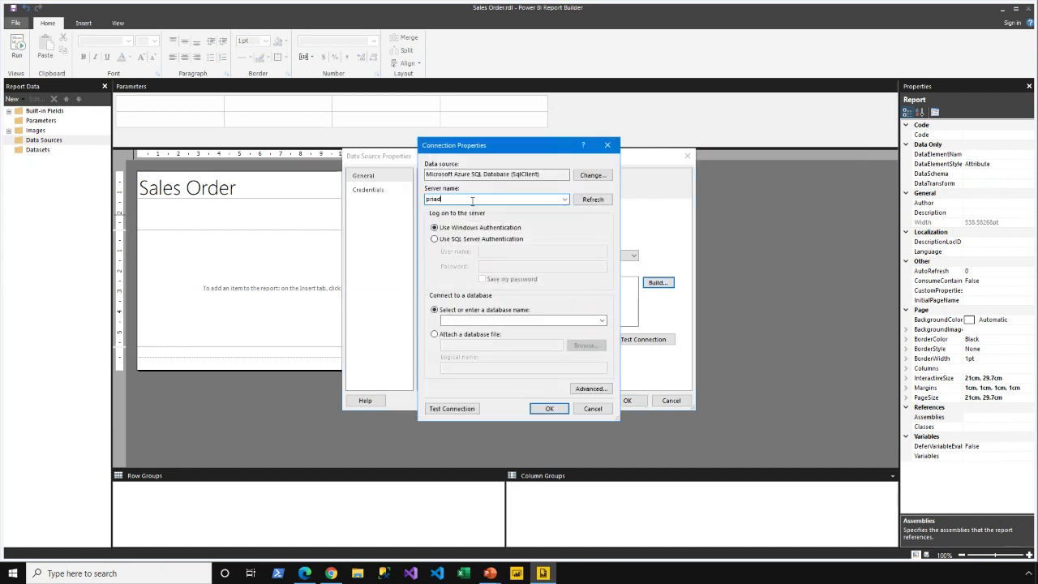
type(".database.windows.net")
Use SQL Server Authentication with the user name readonlyuser, enter the account password, and enable saving the password
left_click(442, 239)
type("r")
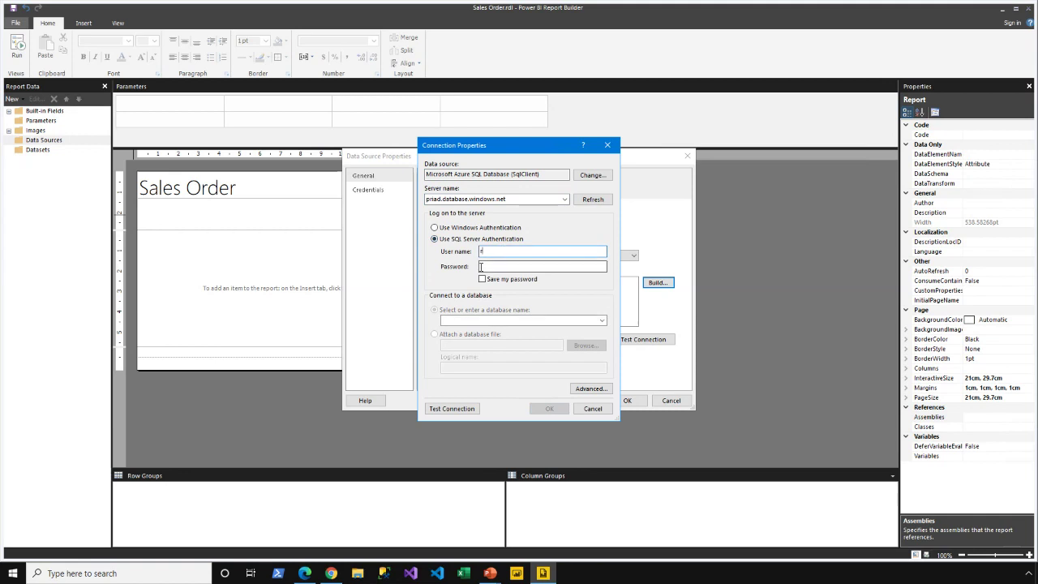
type("eadonlyuser")
key("Tab")
type("*")
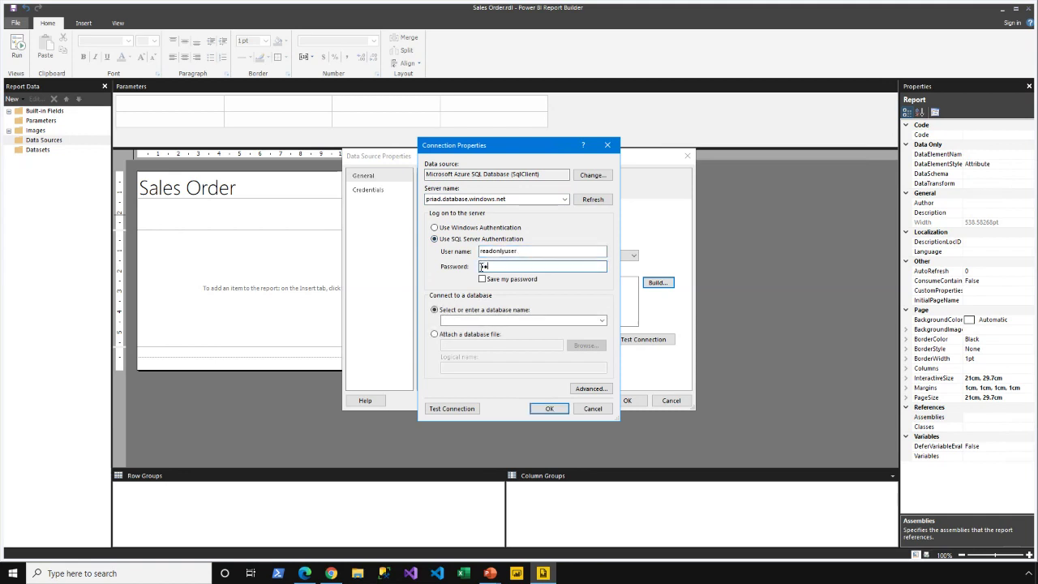
type("*********")
left_click(502, 280)
Set the database name to AdventureWorksDW2020-PRIAD, test the connection, and accept the connection properties
left_click(503, 320)
type("Adve")
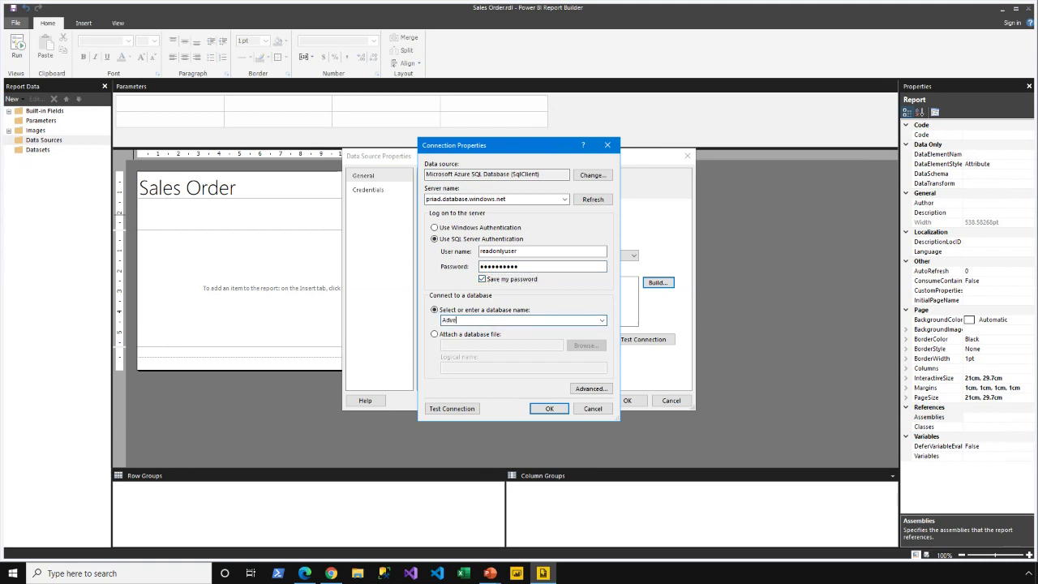
type("ntureWorksDW2020-PRIAD")
left_click(463, 409)
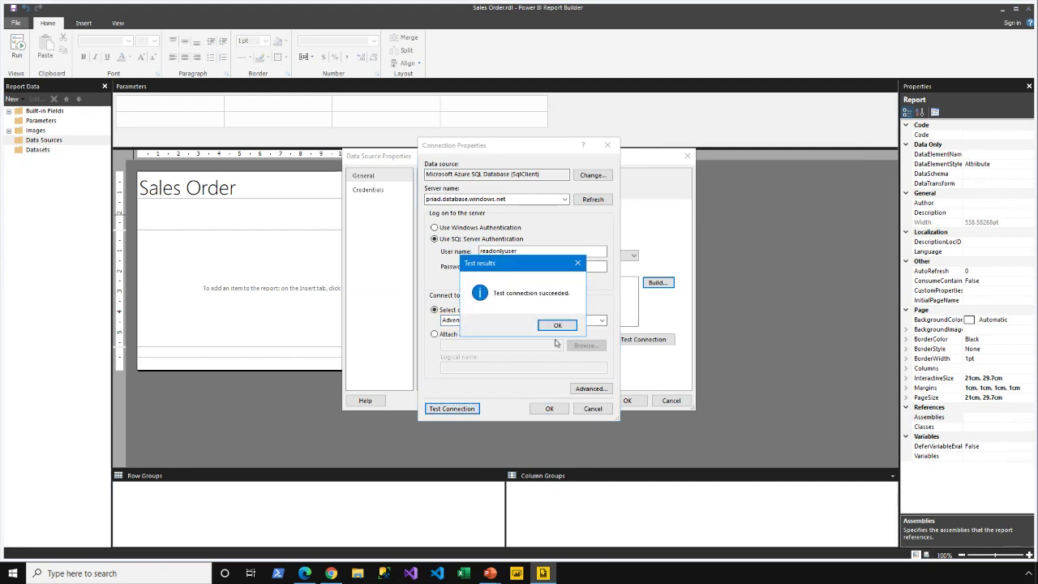
left_click(557, 325)
left_click(549, 408)
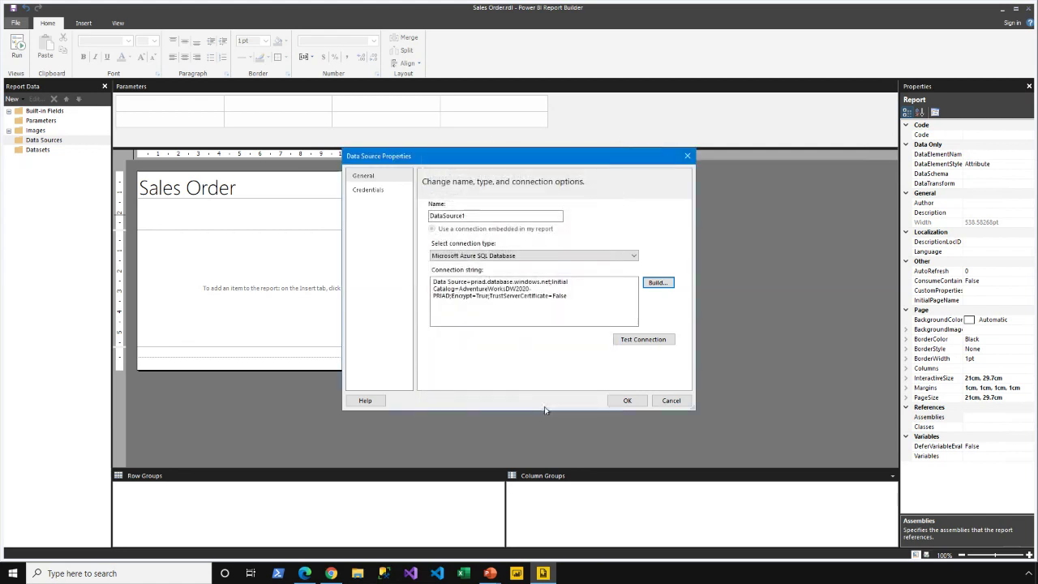
Name the data source AdventureWorksDW2020, copying the text from its connection string, and save it
left_click_drag(460, 288, 528, 289)
key("ctrl+c")
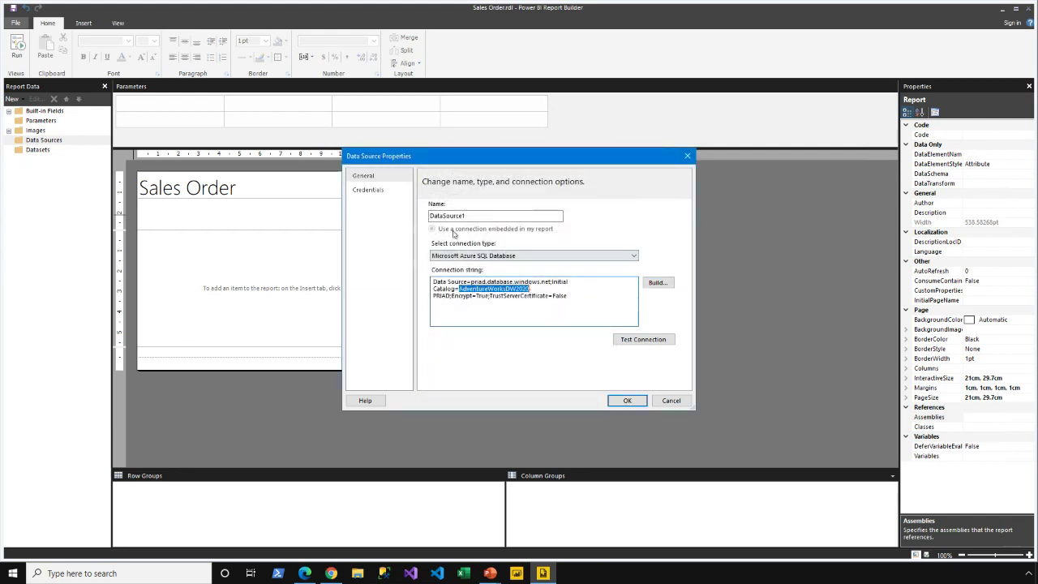
double_click(447, 215)
key("ctrl+v")
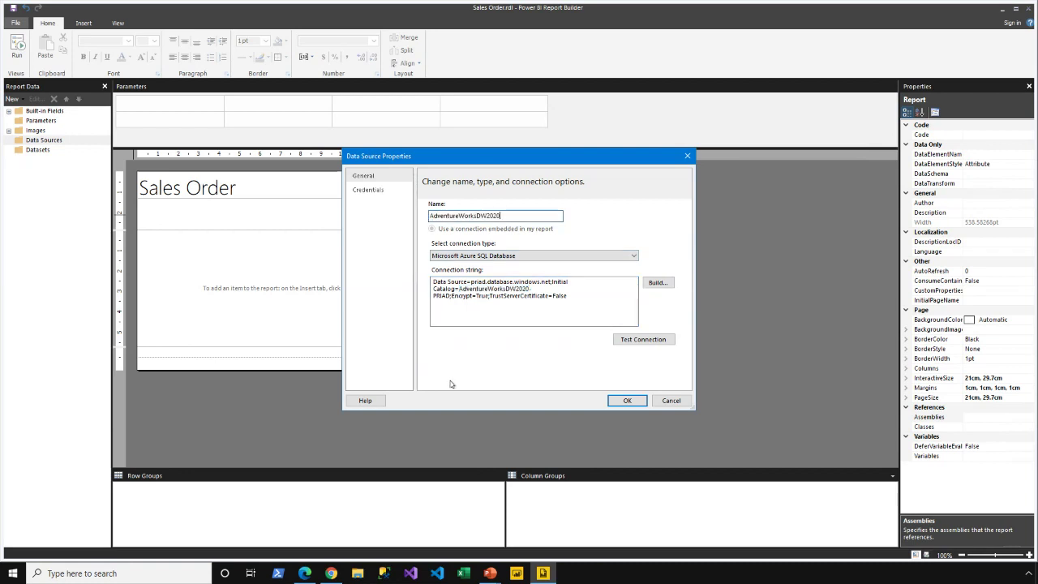
left_click(627, 400)
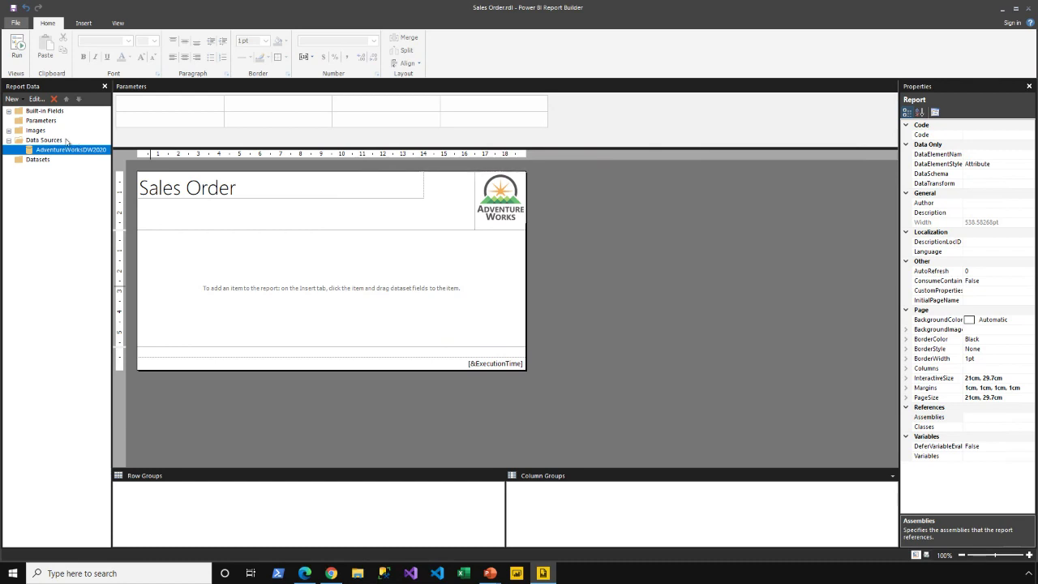
Start adding a dataset named dsMain based on the AdventureWorksDW2020 data source
right_click(75, 152)
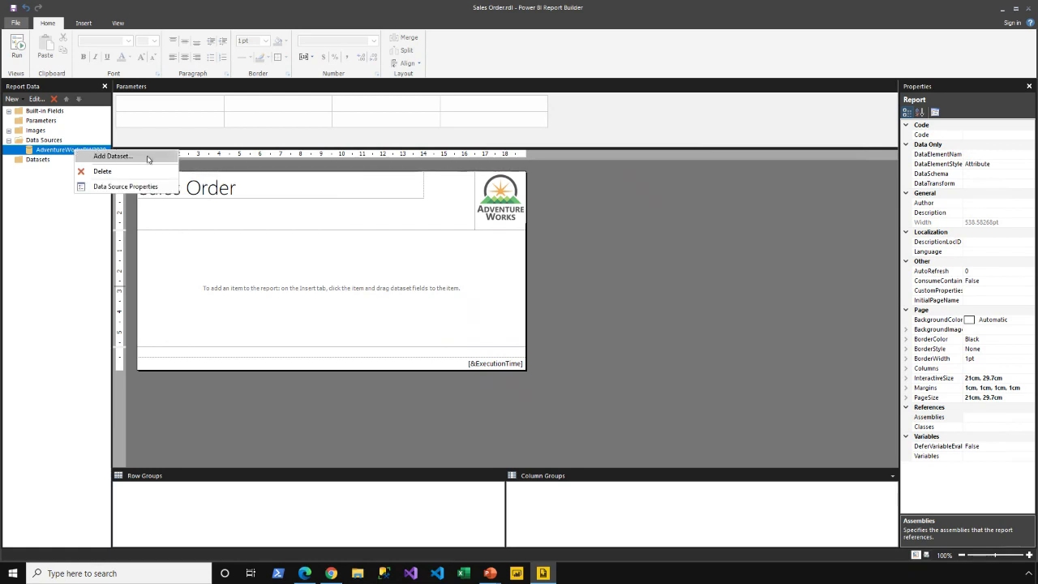
left_click(112, 156)
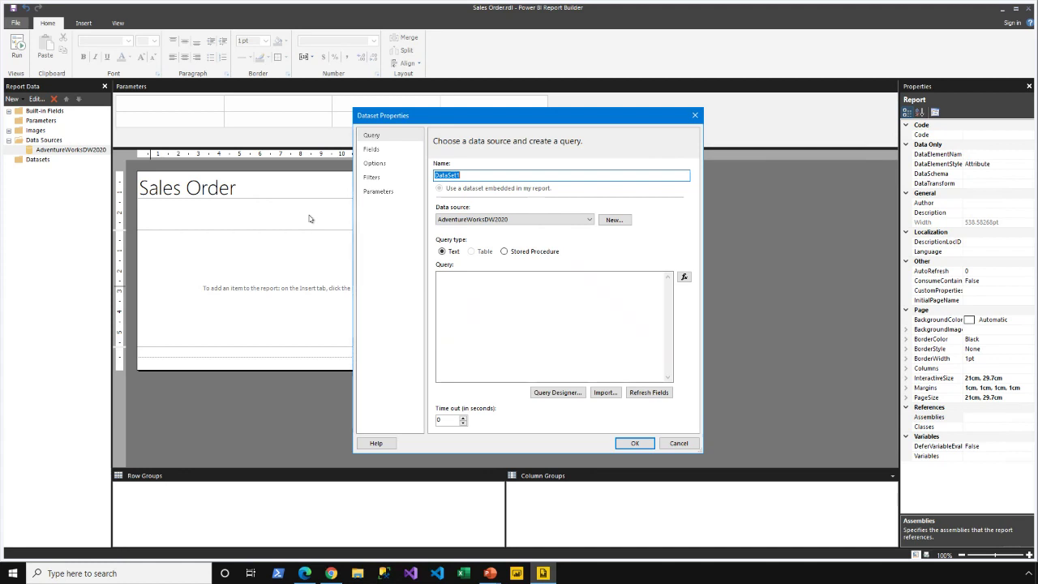
type("dsMain")
left_click(489, 309)
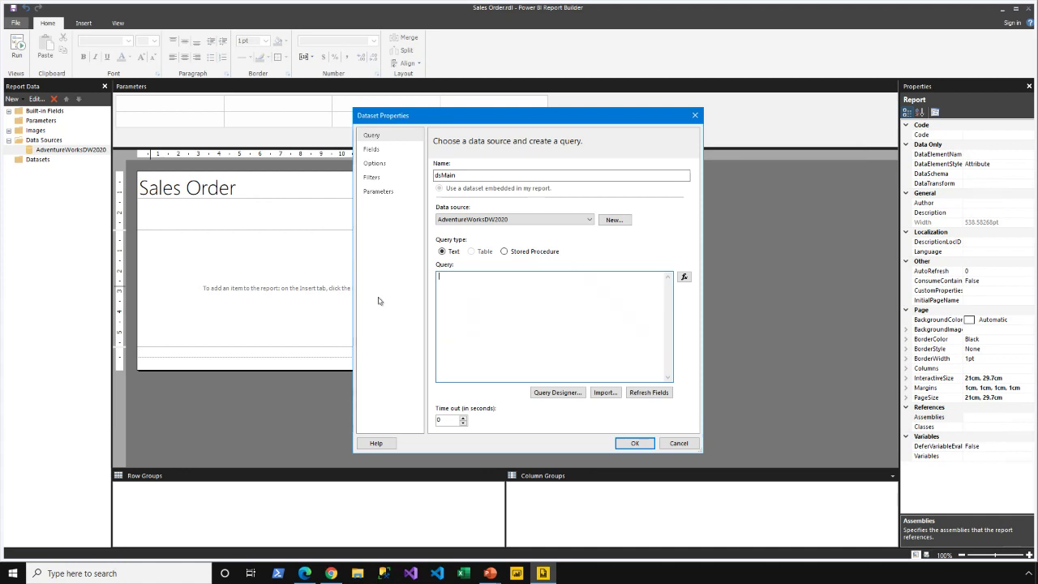
left_click(504, 251)
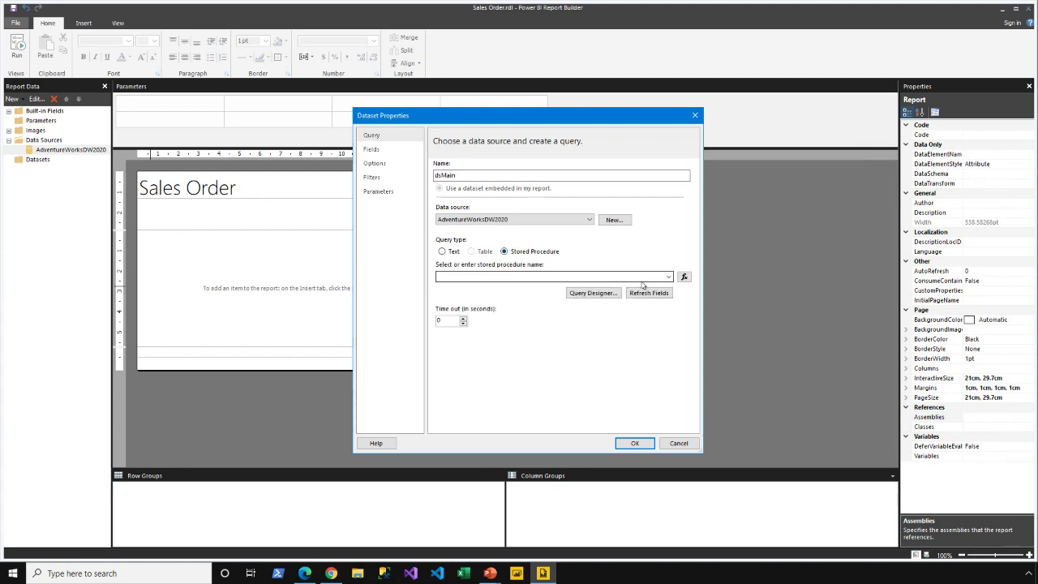
left_click(668, 276)
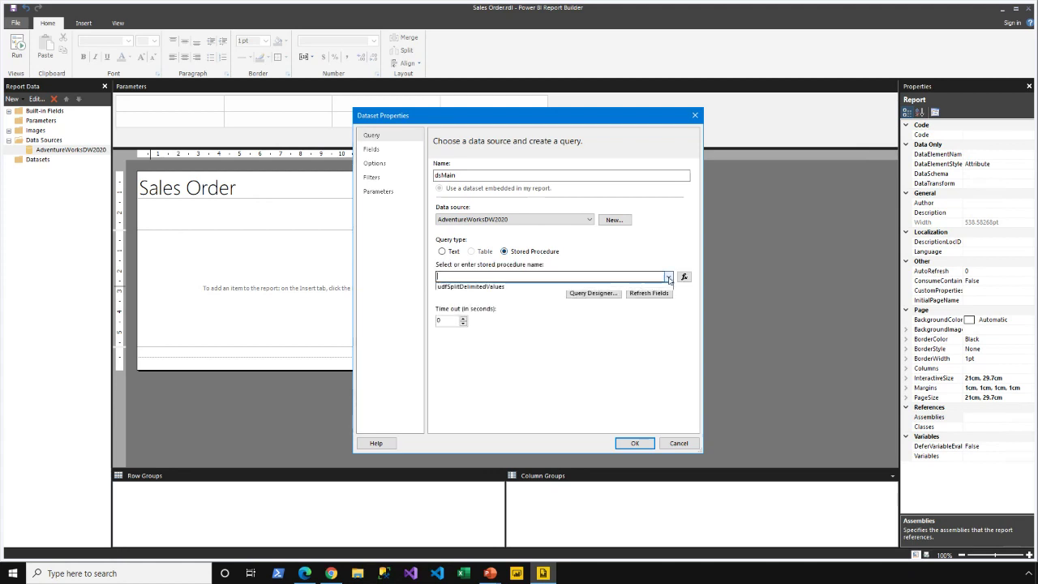
left_click(452, 252)
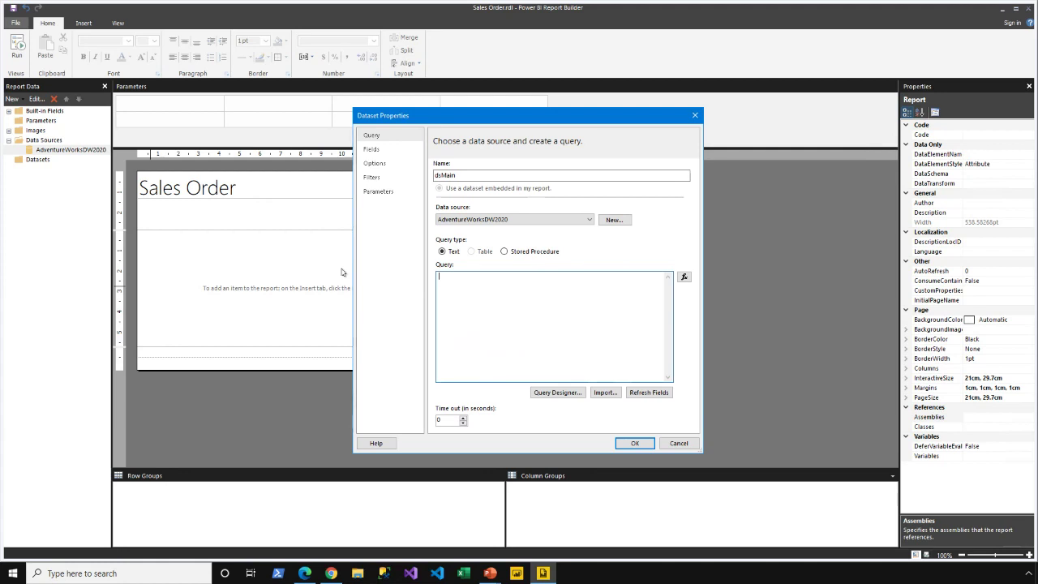
Open the query designer for dsMain and add the SalesOrderLineNumber field from the dbo table FactResellerSales
left_click(551, 391)
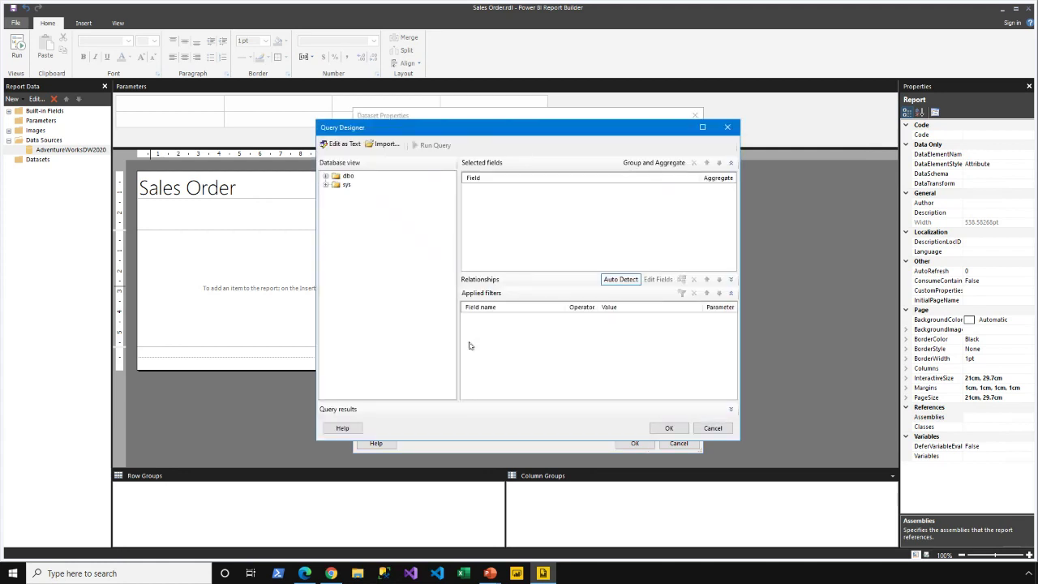
left_click(325, 176)
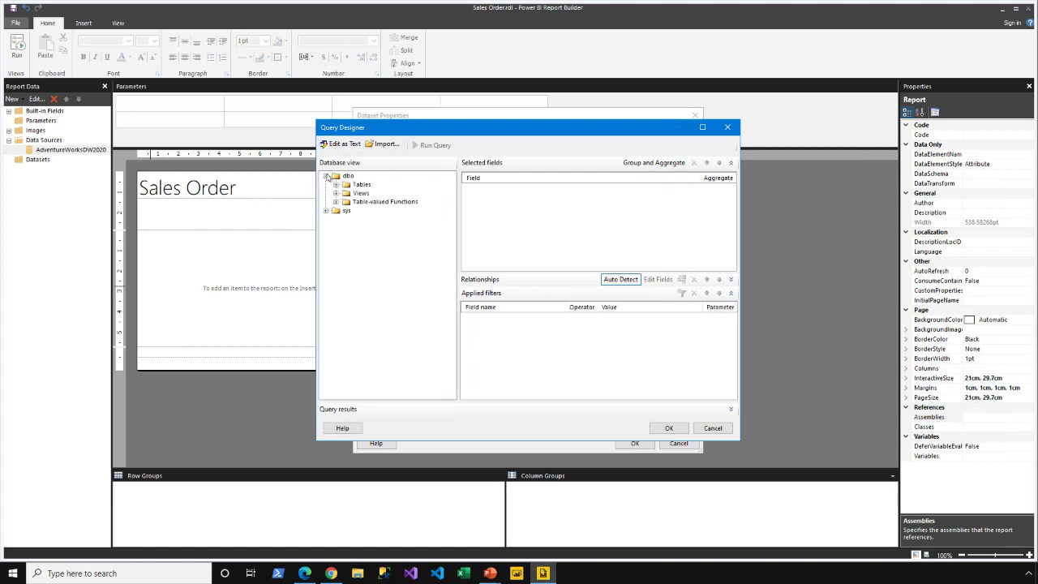
left_click(336, 185)
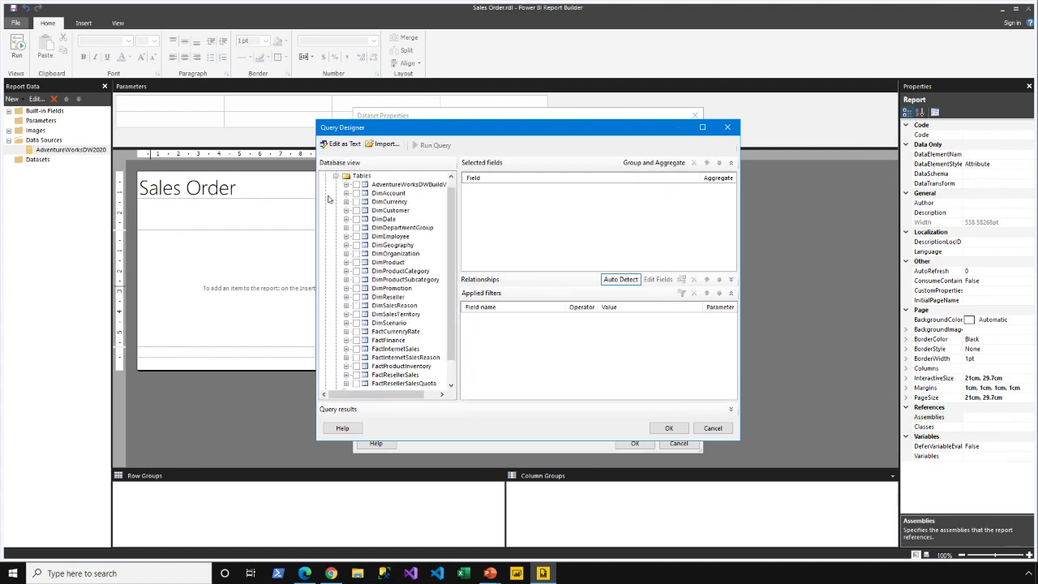
scroll(451, 250, "up", 1)
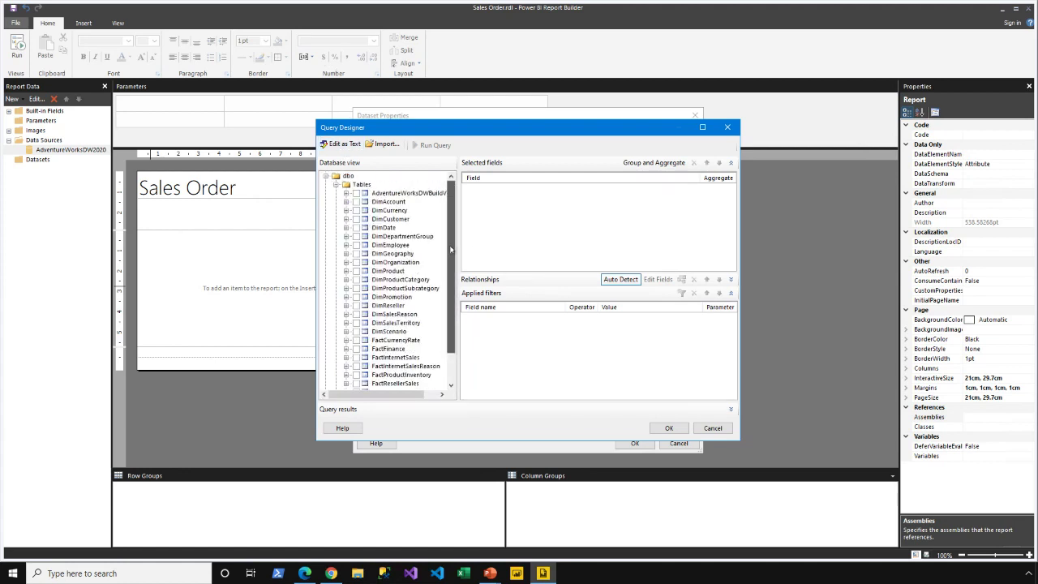
scroll(451, 249, "down", 1)
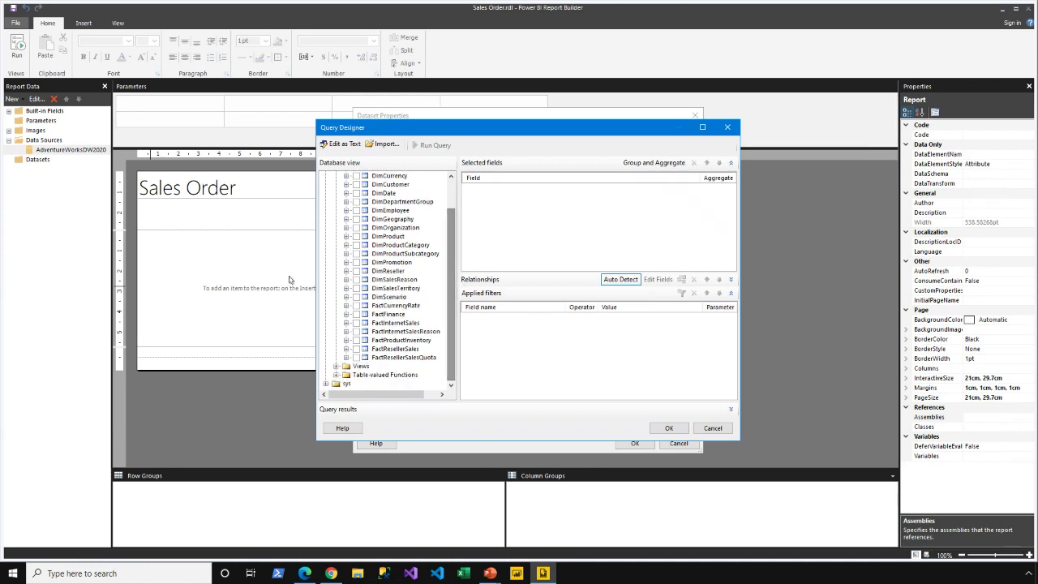
left_click(346, 349)
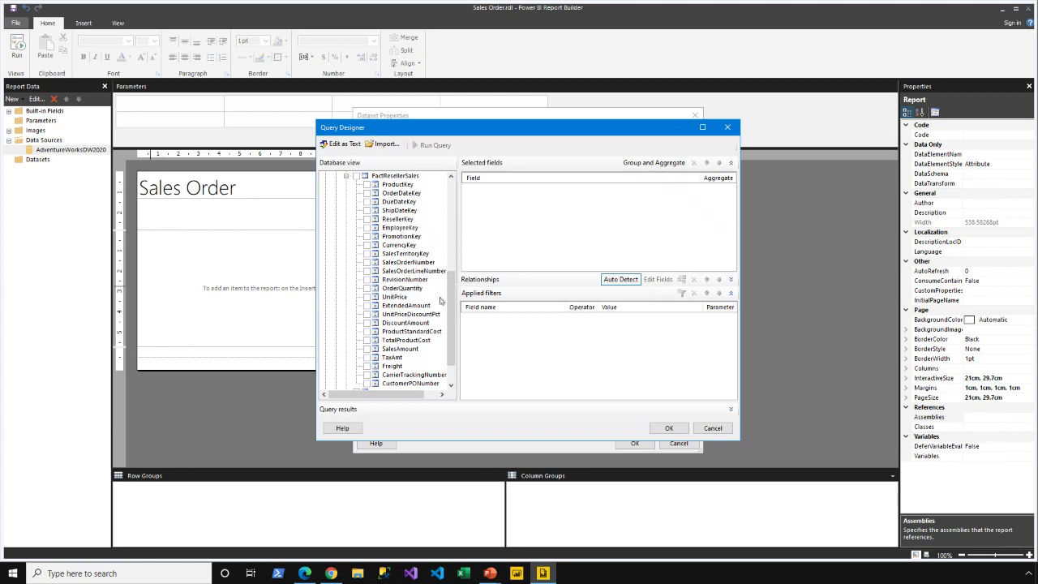
left_click(397, 219)
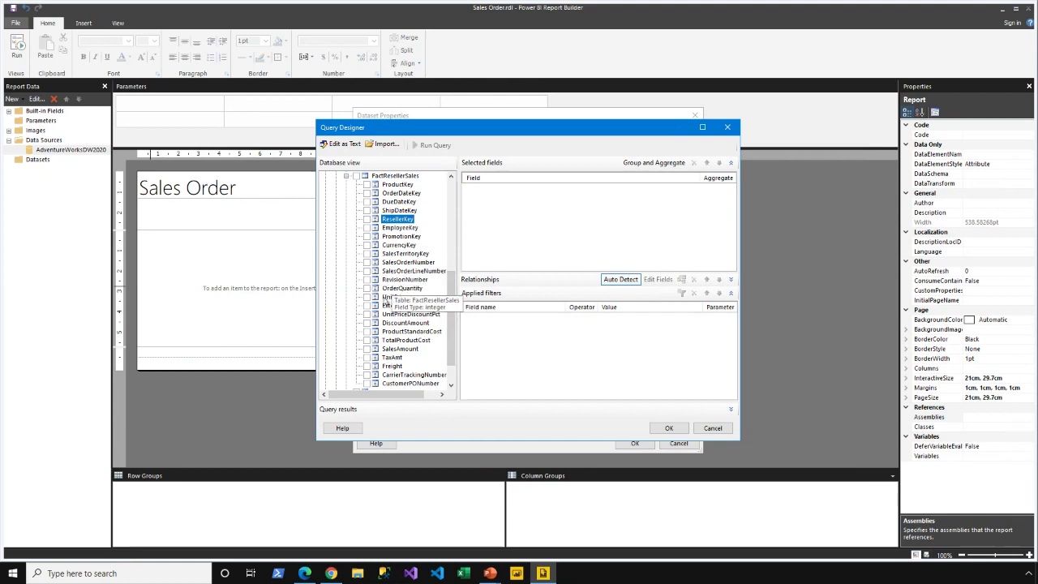
left_click(412, 271)
left_click(365, 271)
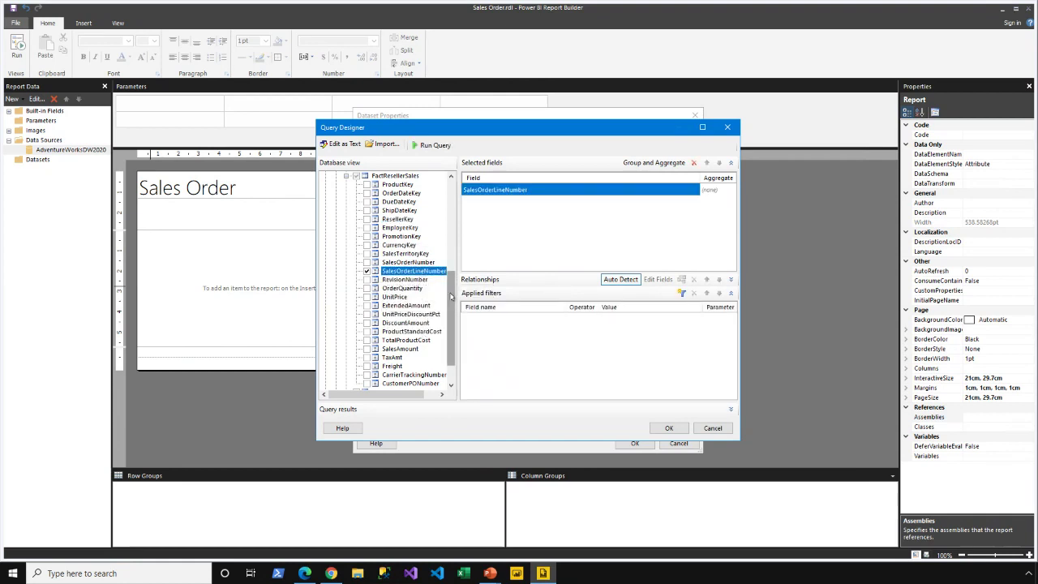
Add the ResellerName field from DimReseller and the EnglishProductName field from DimProduct to the query
left_click_drag(453, 294, 452, 232)
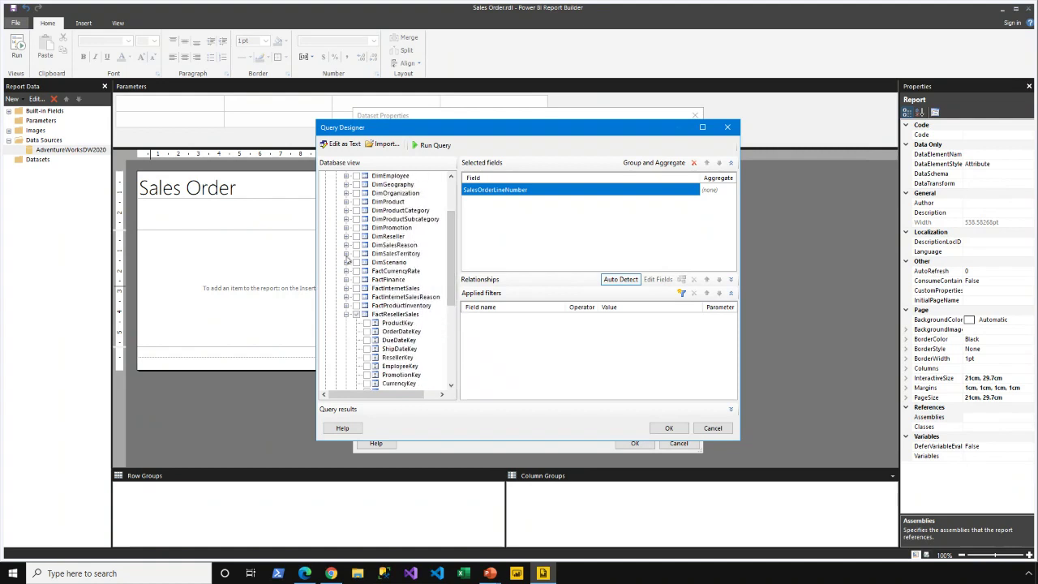
left_click(346, 236)
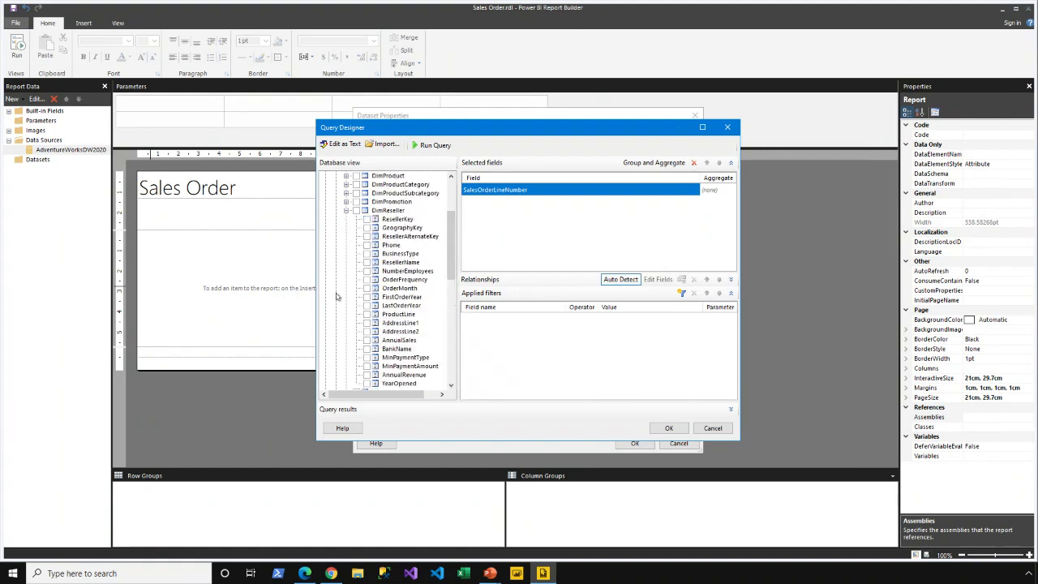
left_click(365, 262)
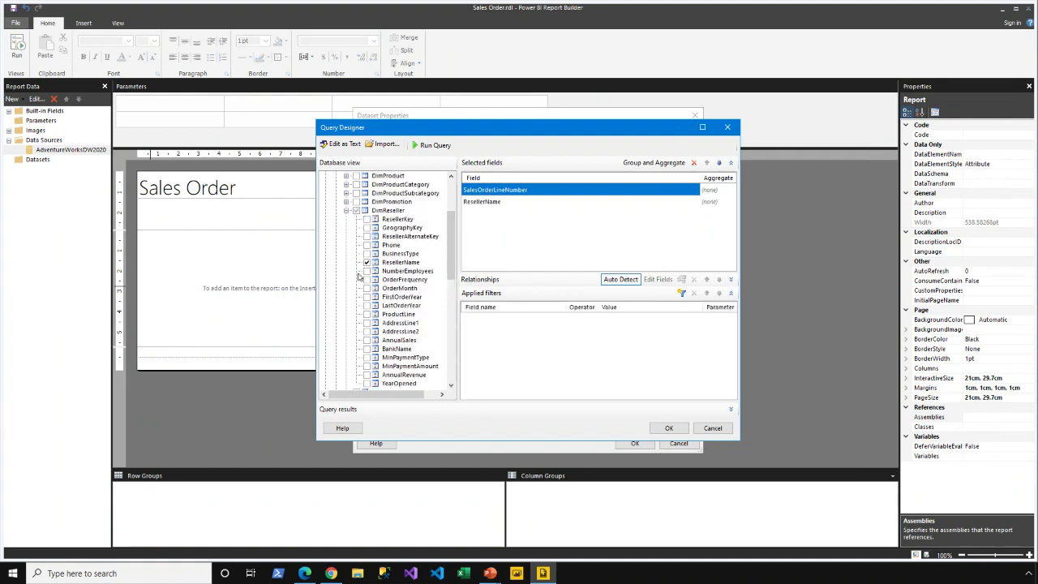
left_click(346, 211)
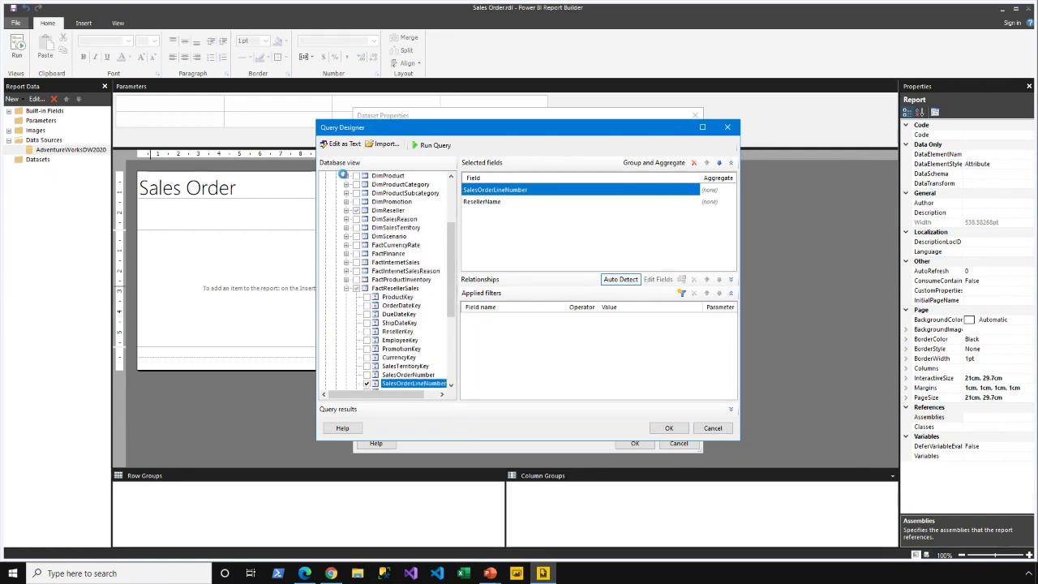
left_click(346, 176)
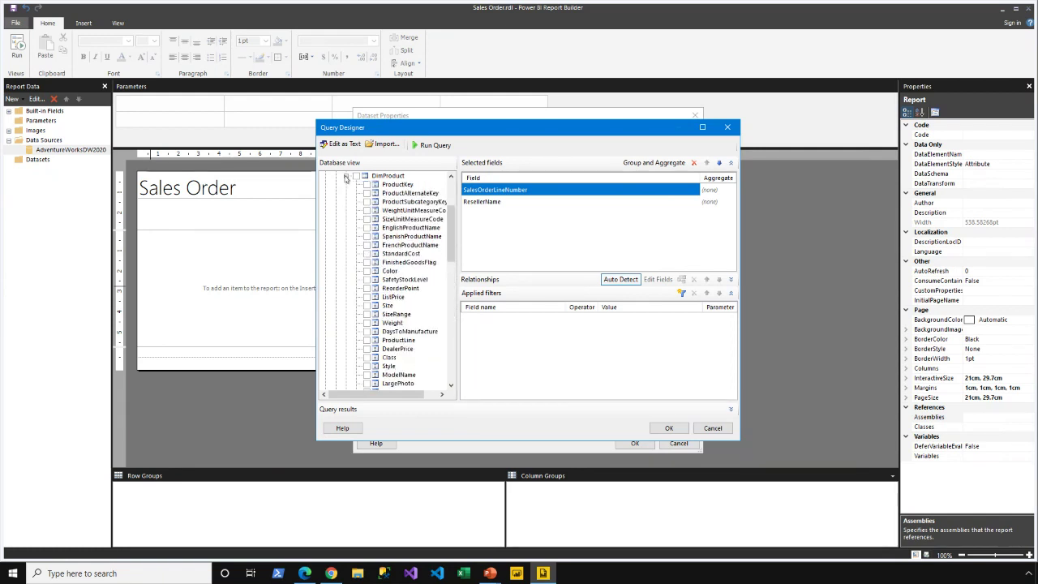
left_click(367, 228)
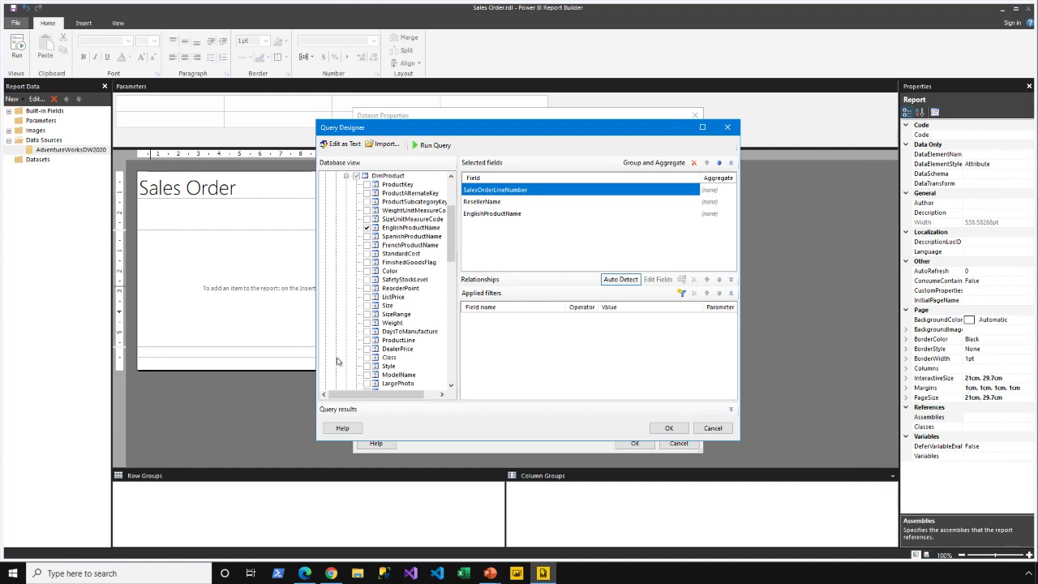
left_click(346, 176)
left_click(346, 287)
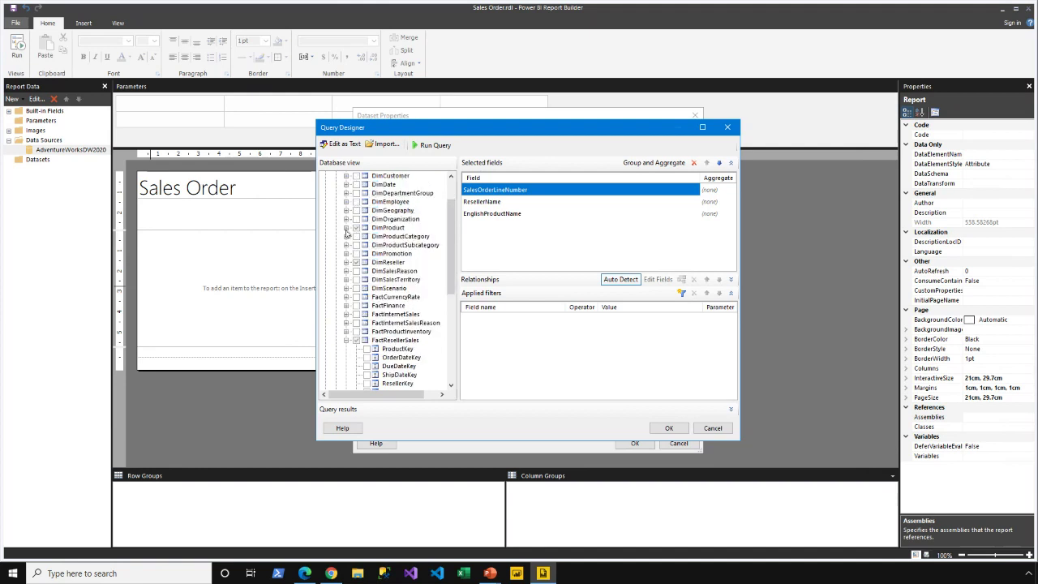
Add the OrderQuantity, UnitPrice and SalesAmount fields from FactResellerSales to the query
scroll(384, 345, "down", 3)
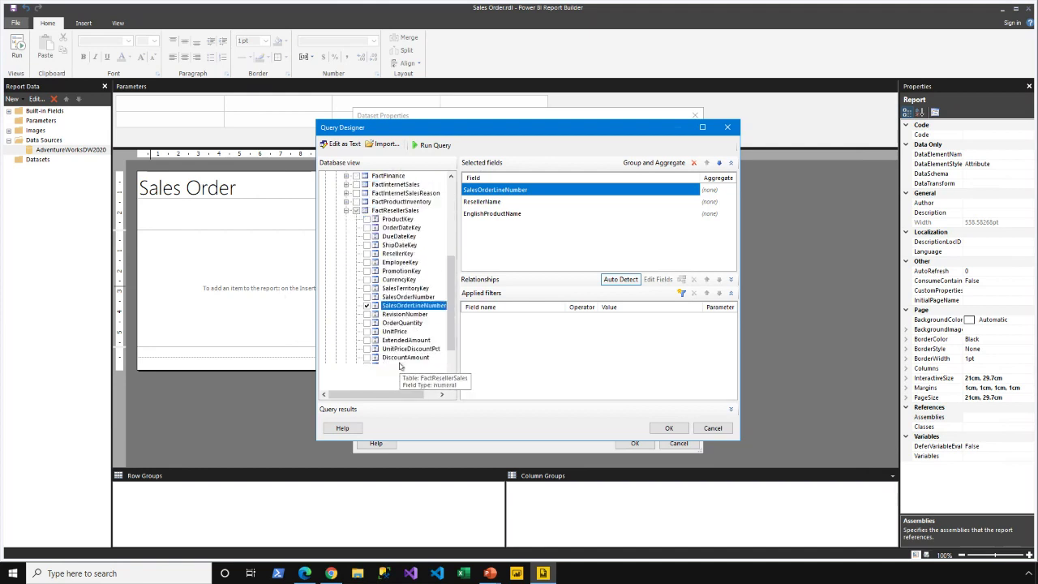
left_click(366, 322)
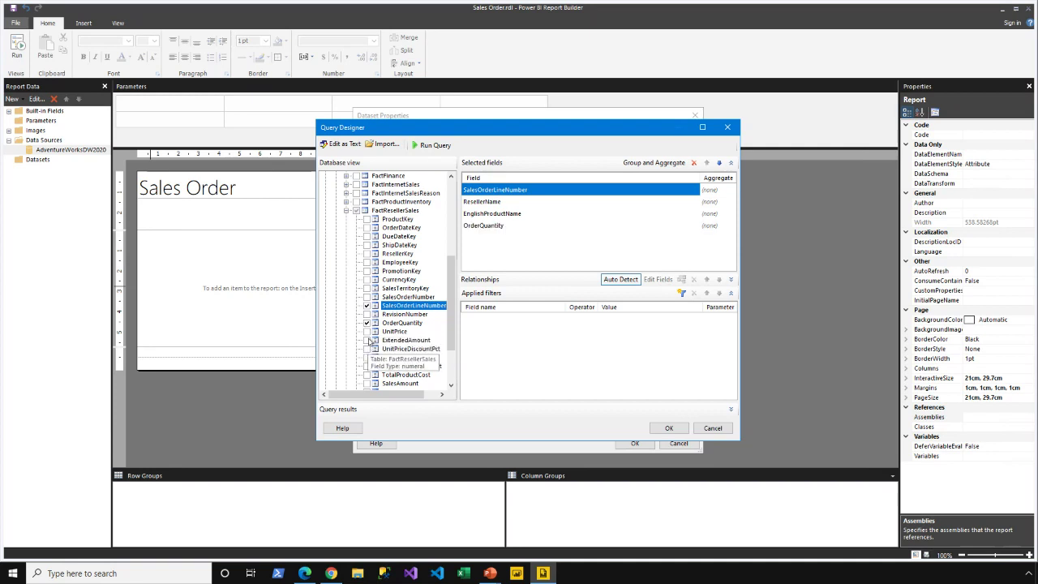
left_click(367, 332)
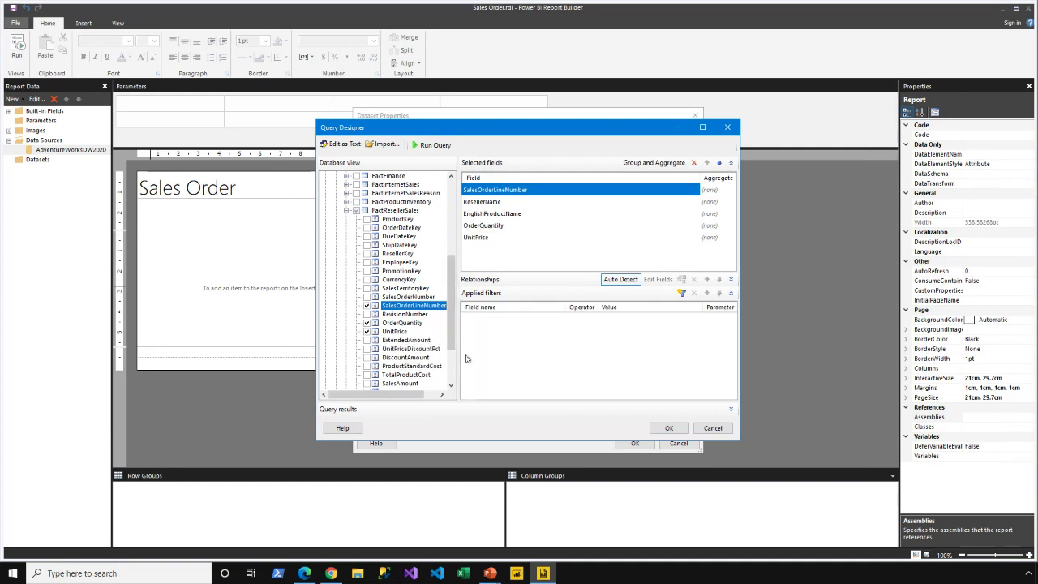
left_click(367, 383)
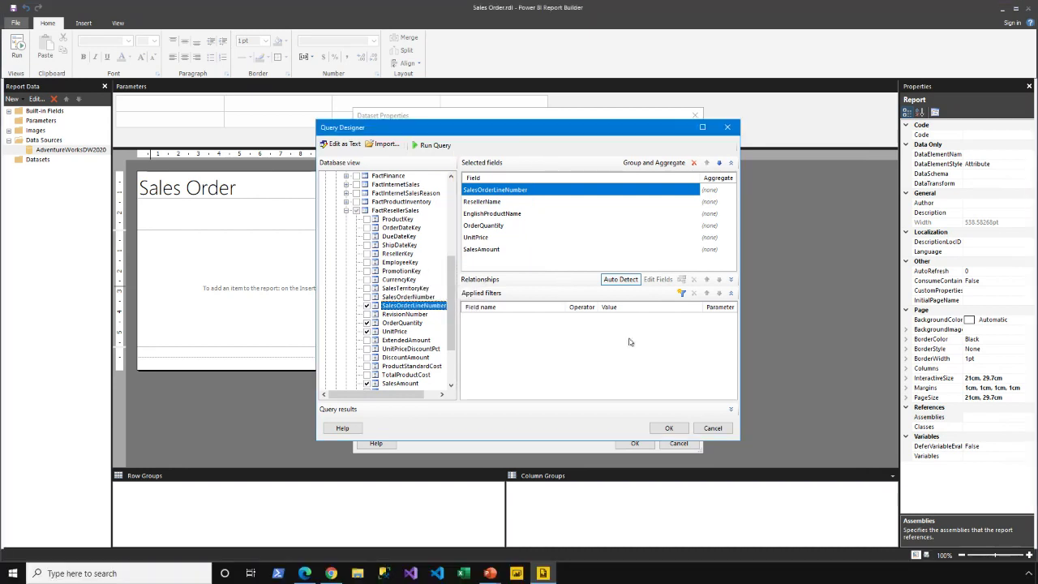
Review the table relationships and the join types available between FactResellerSales and DimProduct, keeping Inner
left_click(731, 279)
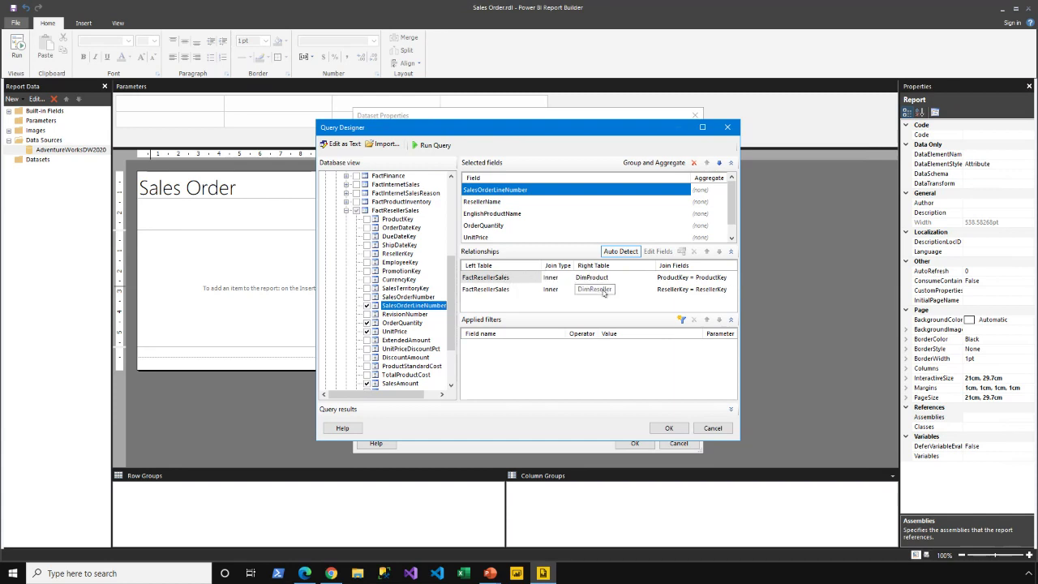
left_click(560, 278)
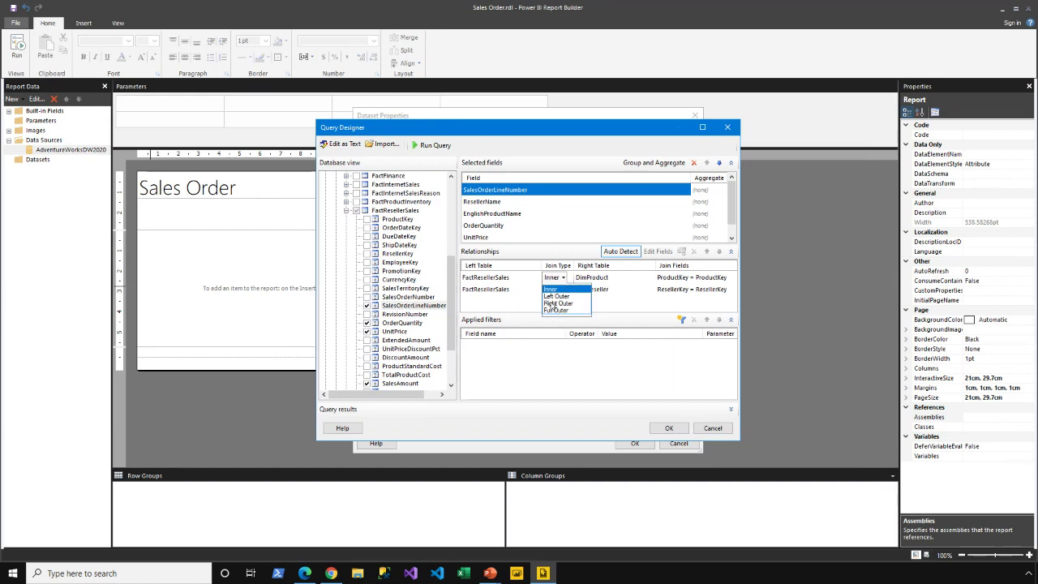
left_click(561, 289)
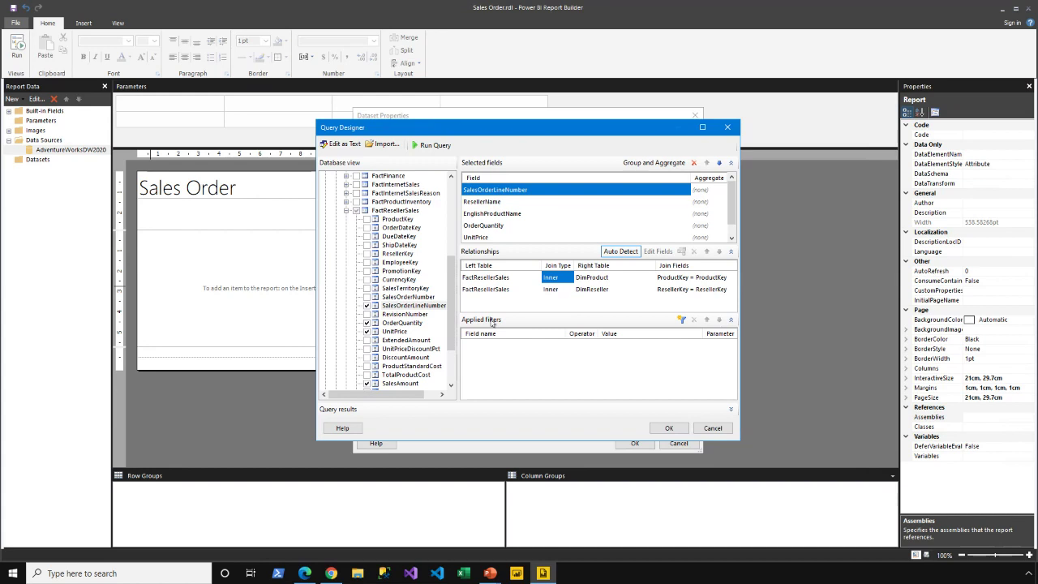
Add a query filter on the SalesOrderNumber field of FactResellerSales
left_click(680, 321)
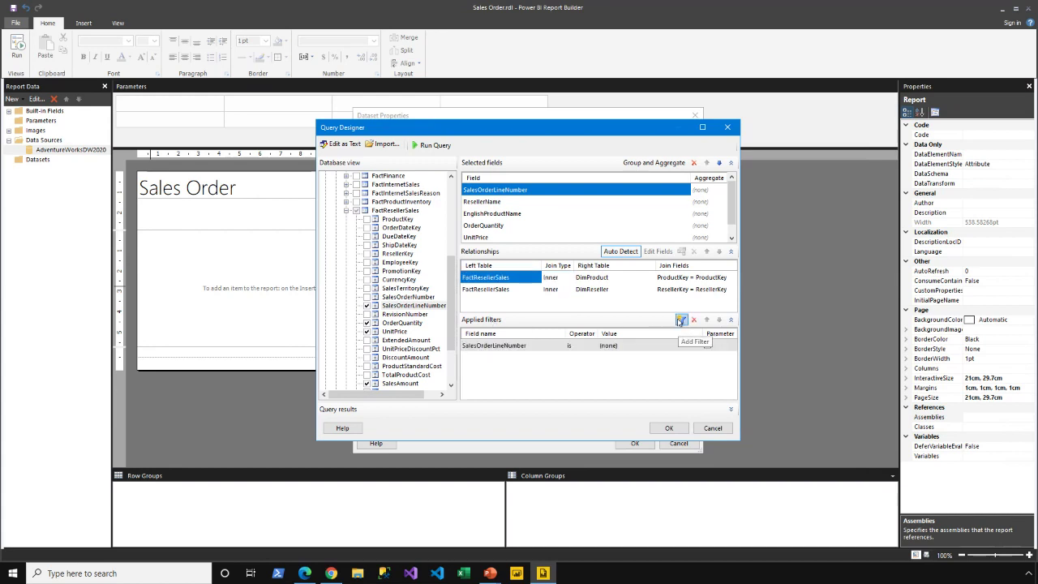
left_click(542, 346)
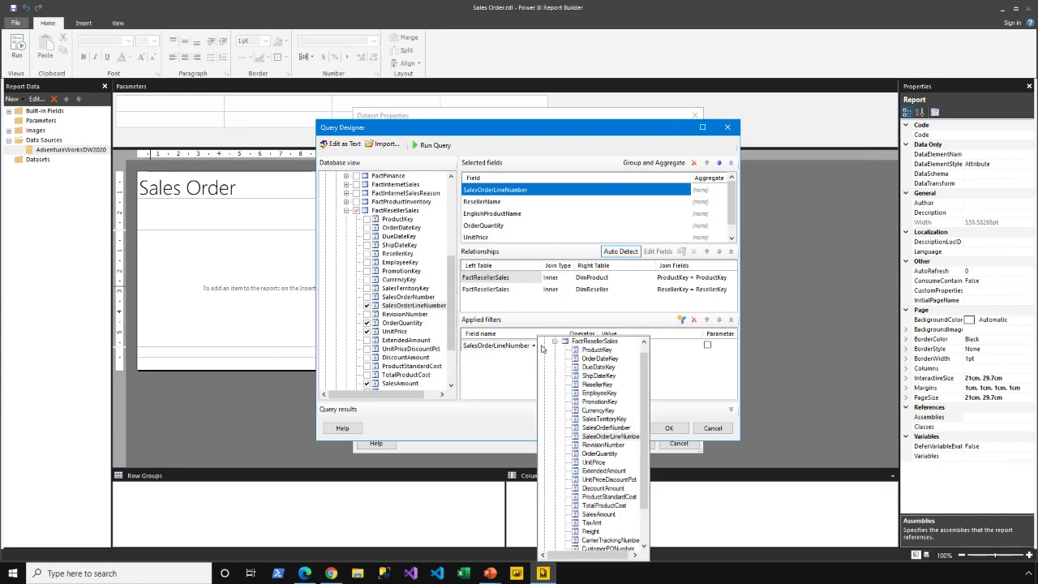
left_click(608, 428)
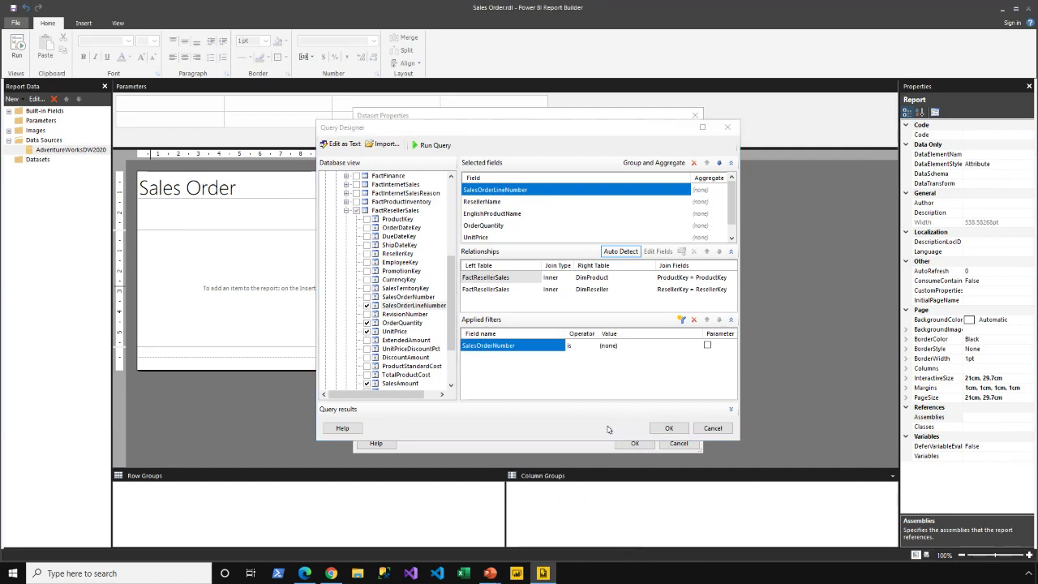
Copy the sales order number from the Power BI report in the browser and enter it with the prefix SO as the filter value
key("alt+Tab")
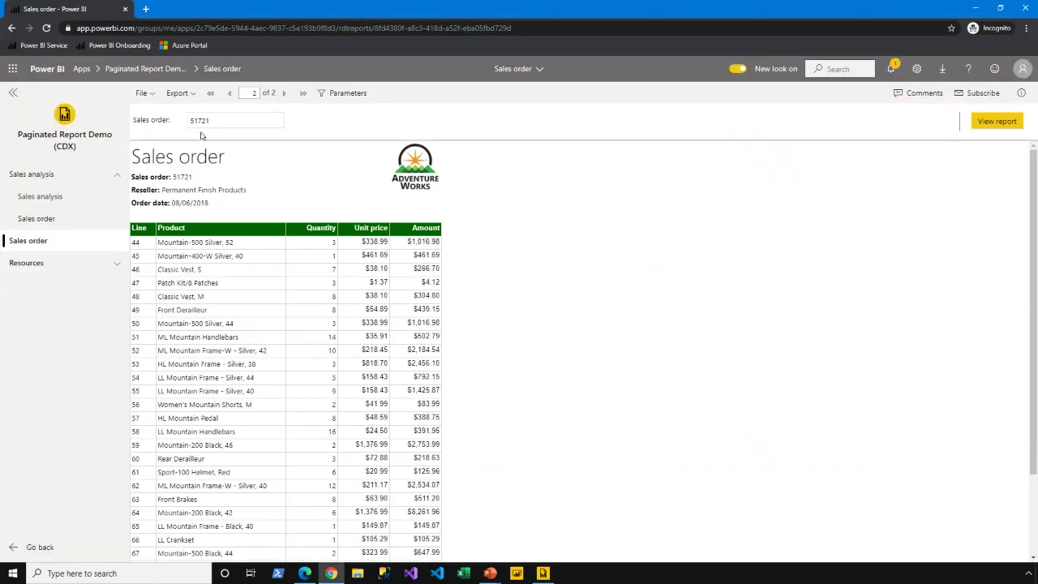
double_click(199, 120)
key("ctrl+c")
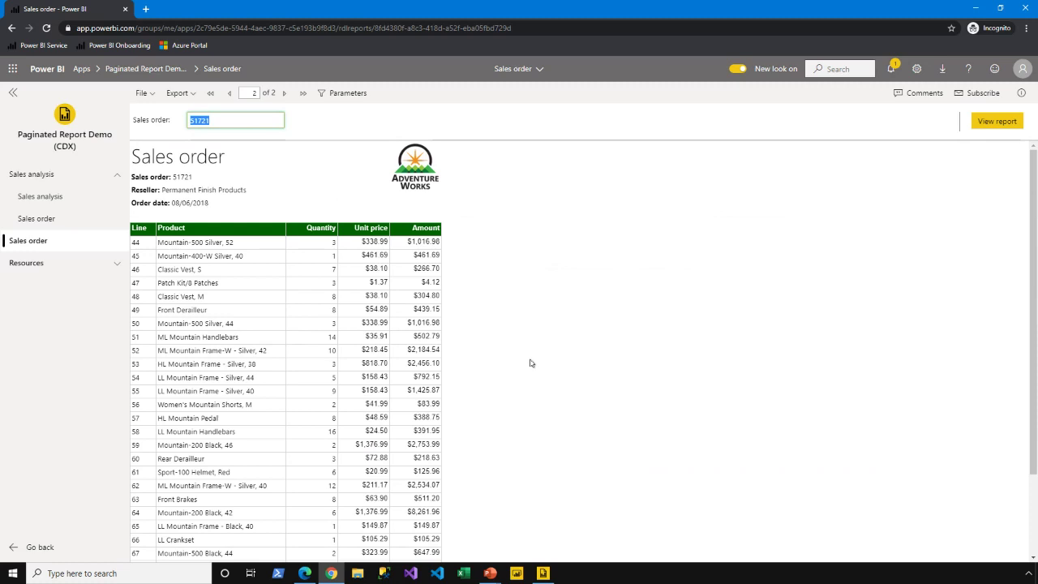
key("alt+Tab")
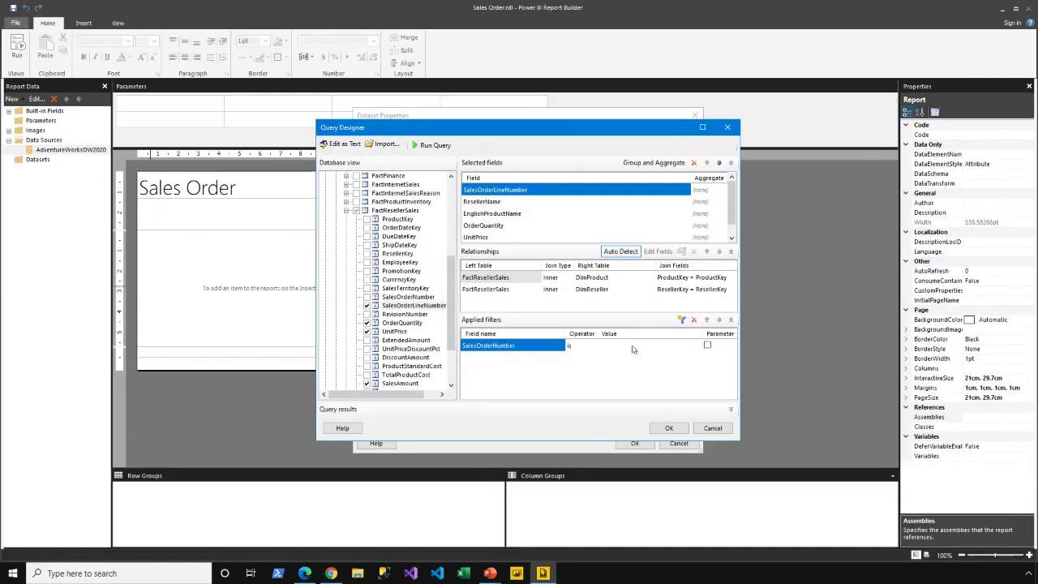
left_click(632, 348)
type("SO")
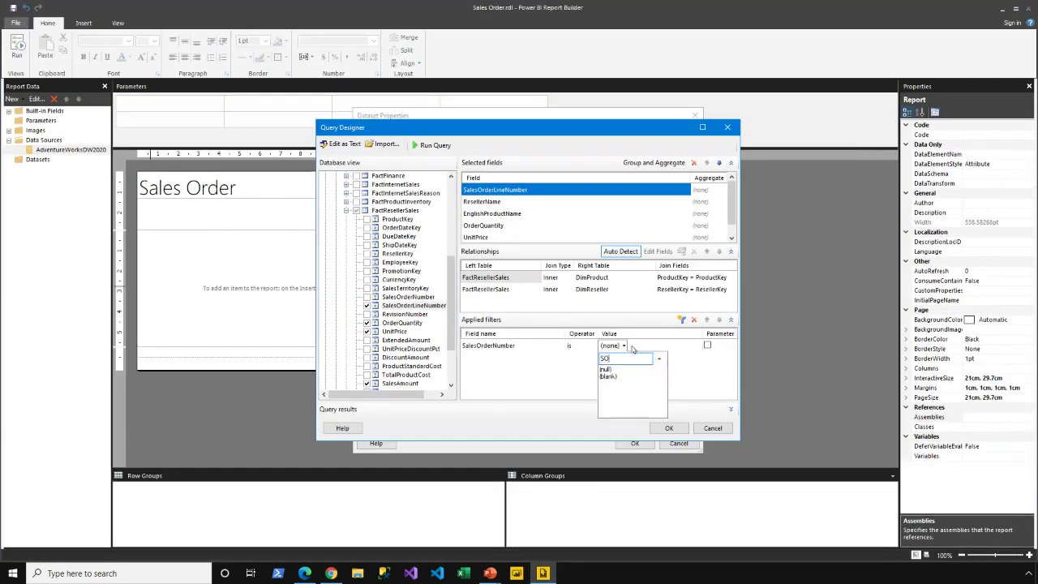
key("ctrl+v")
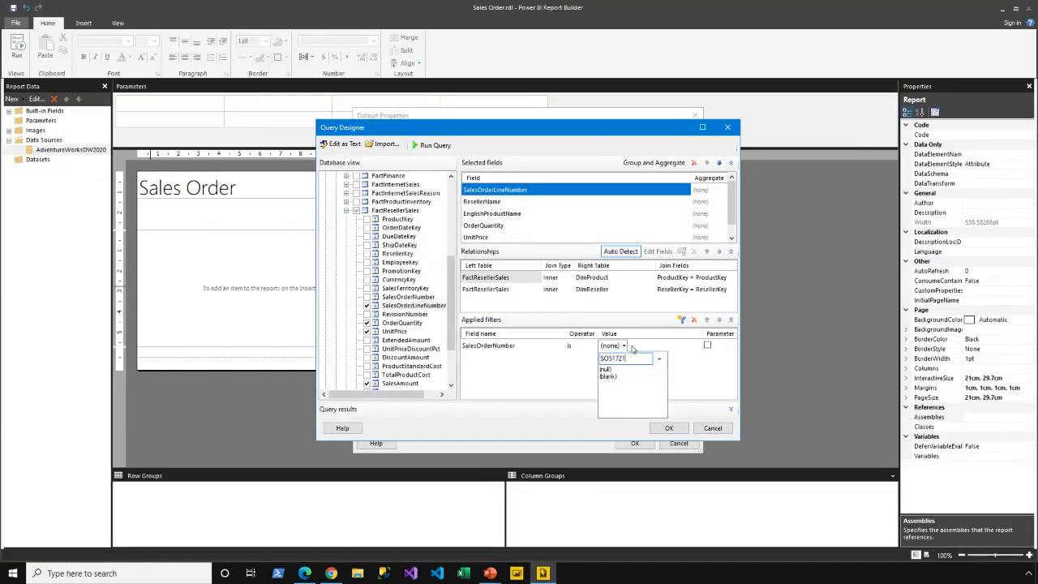
left_click(553, 419)
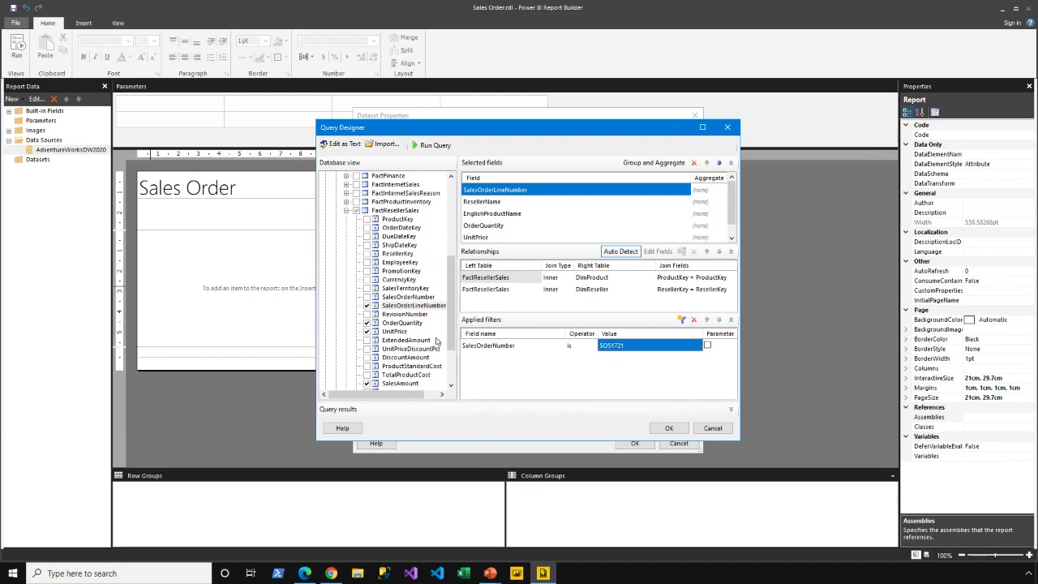
Run the query, look through its result rows, and make the SalesOrderNumber filter a parameter
left_click(429, 145)
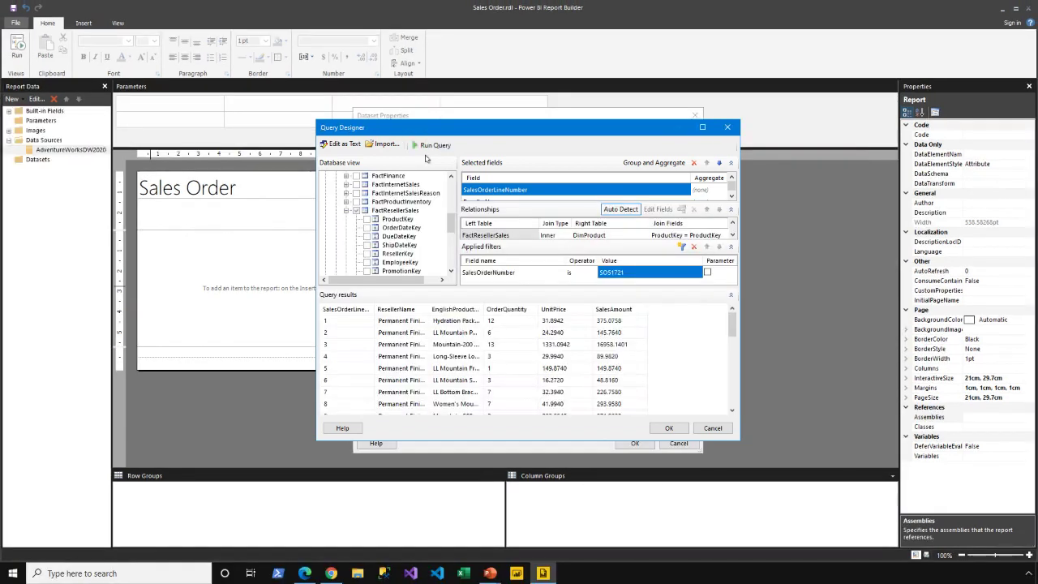
left_click_drag(732, 323, 733, 416)
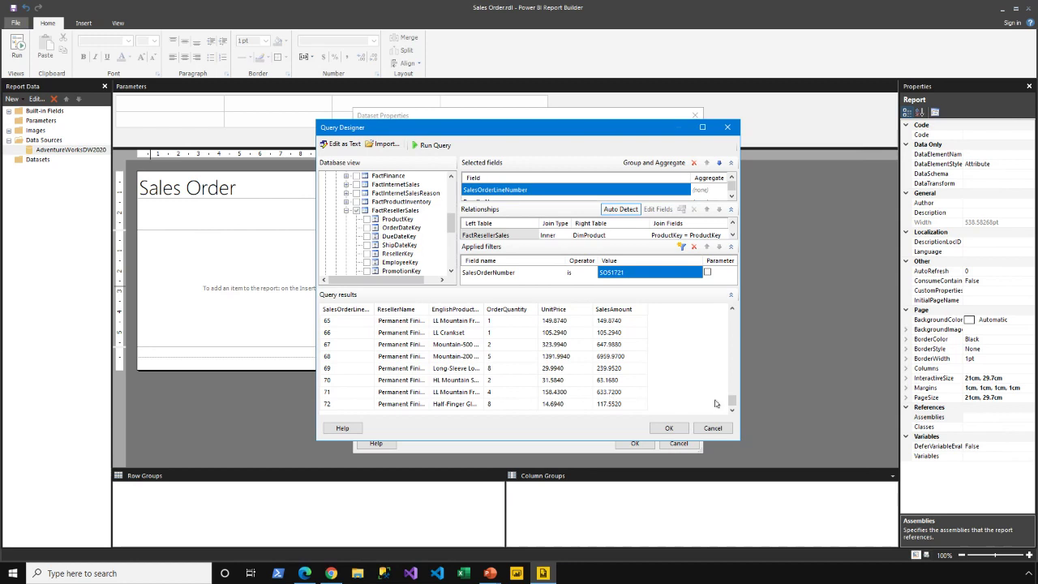
left_click_drag(732, 401, 665, 326)
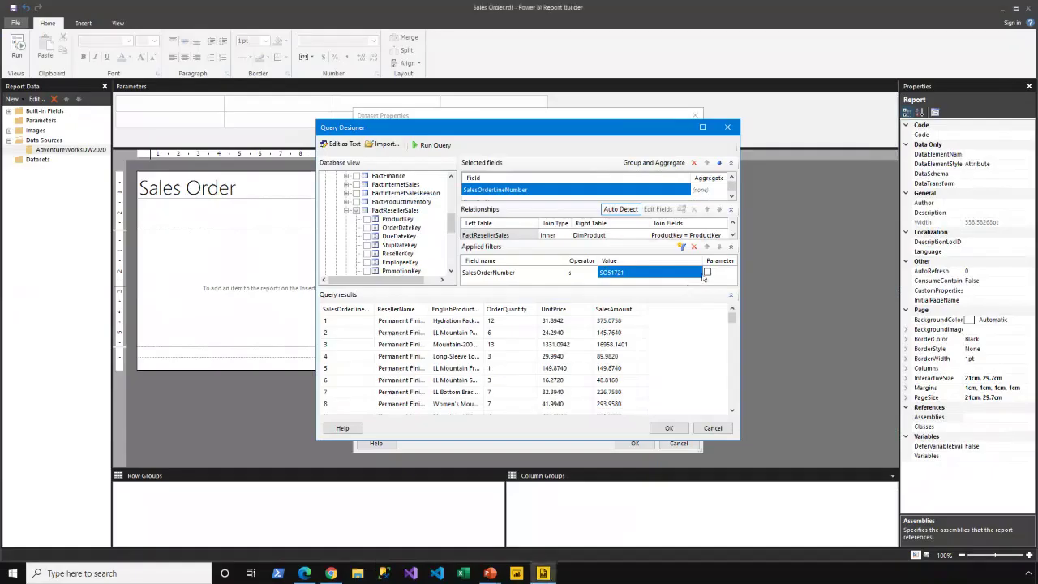
left_click(456, 298)
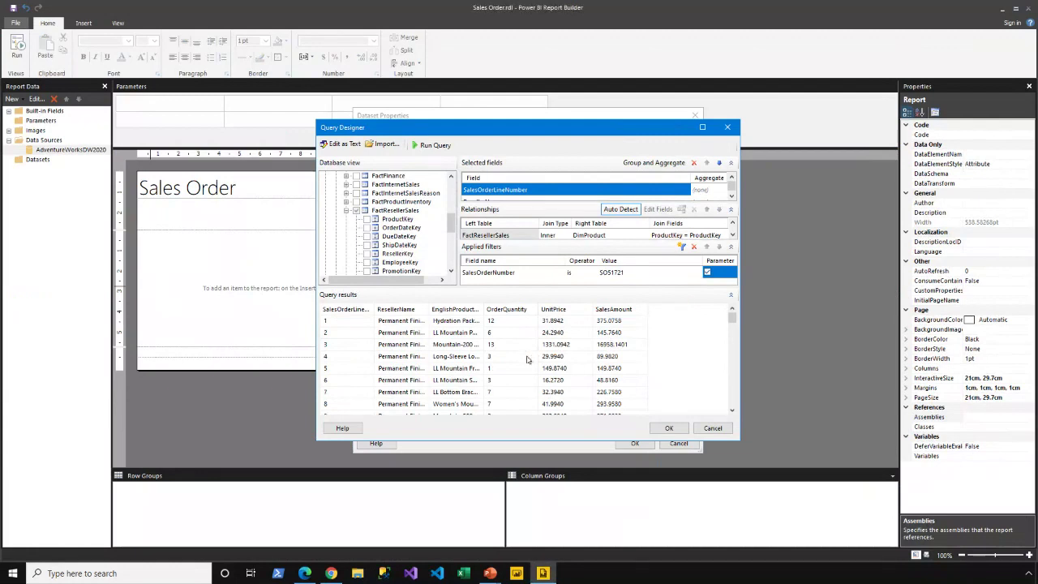
left_click(341, 145)
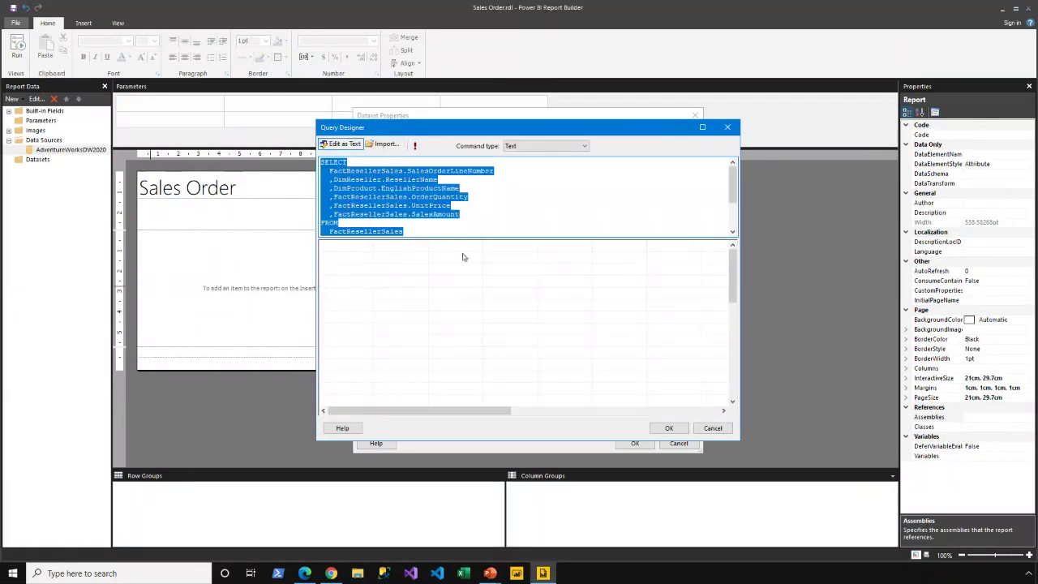
left_click_drag(463, 238, 478, 382)
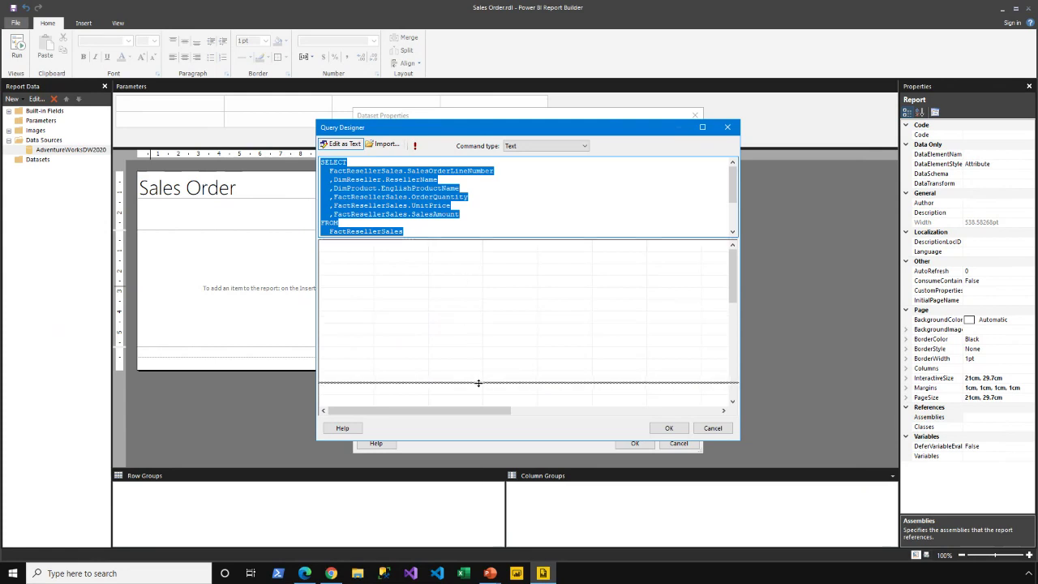
key("ctrl+v")
left_click_drag(579, 292, 318, 157)
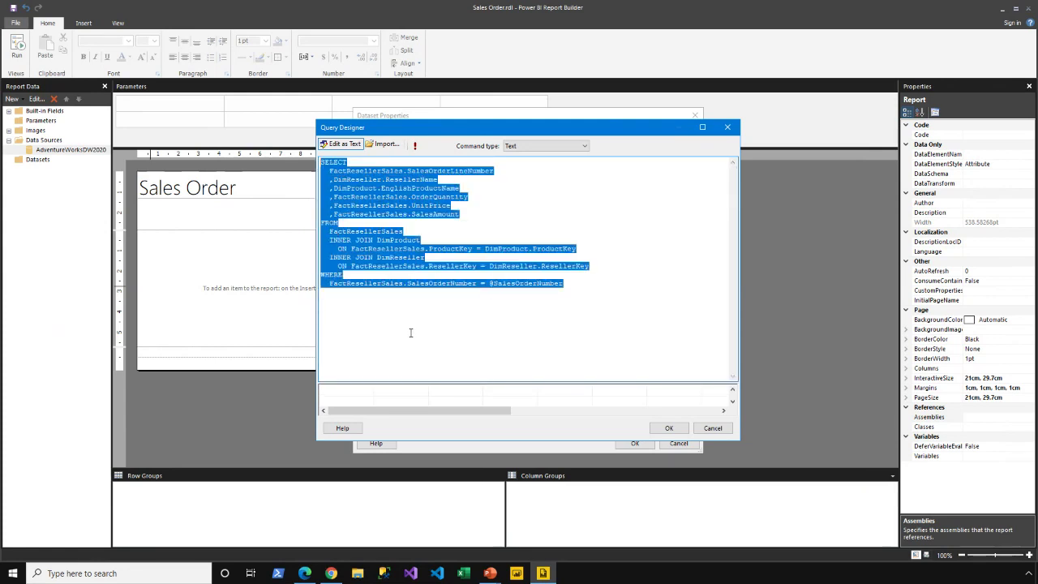
left_click(493, 326)
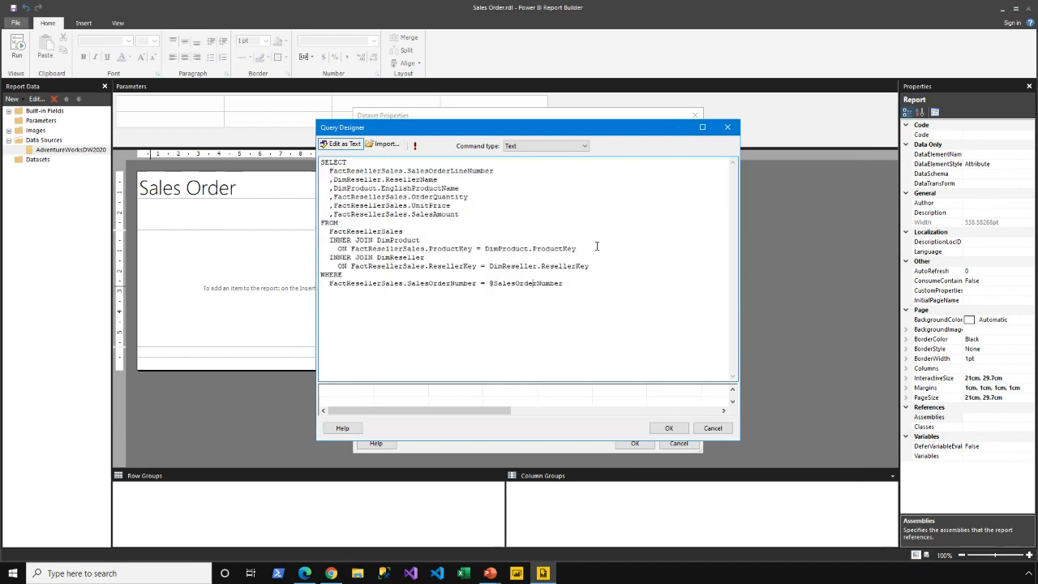
mouse_move(478, 272)
left_mouse_down()
mouse_move(503, 287)
mouse_move(583, 296)
left_mouse_up()
left_click(669, 428)
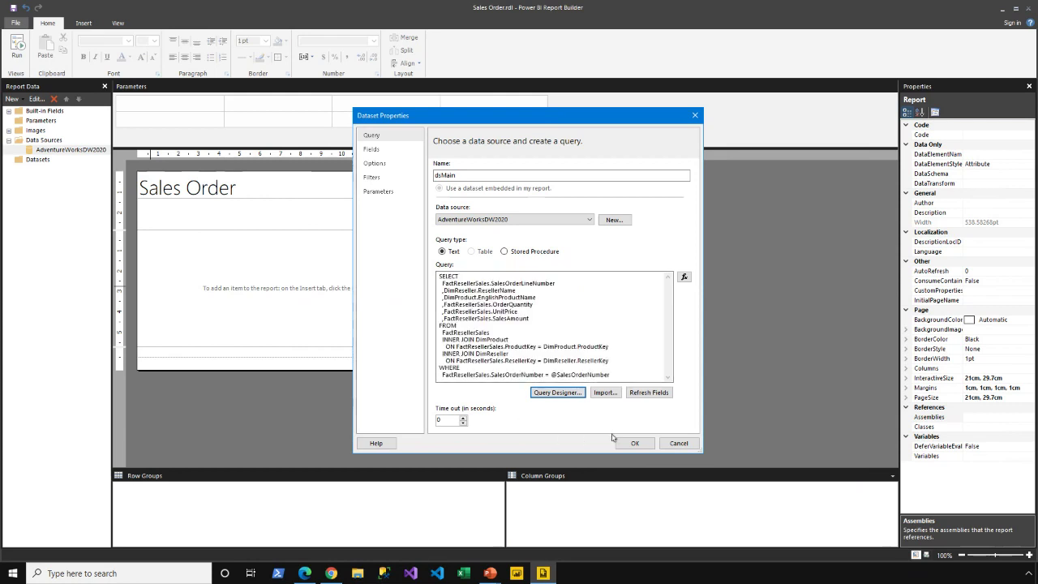
Rename the dataset fields SalesOrderLineNumber, ResellerName and EnglishProductName as Line, Reseller and Product
left_click(392, 152)
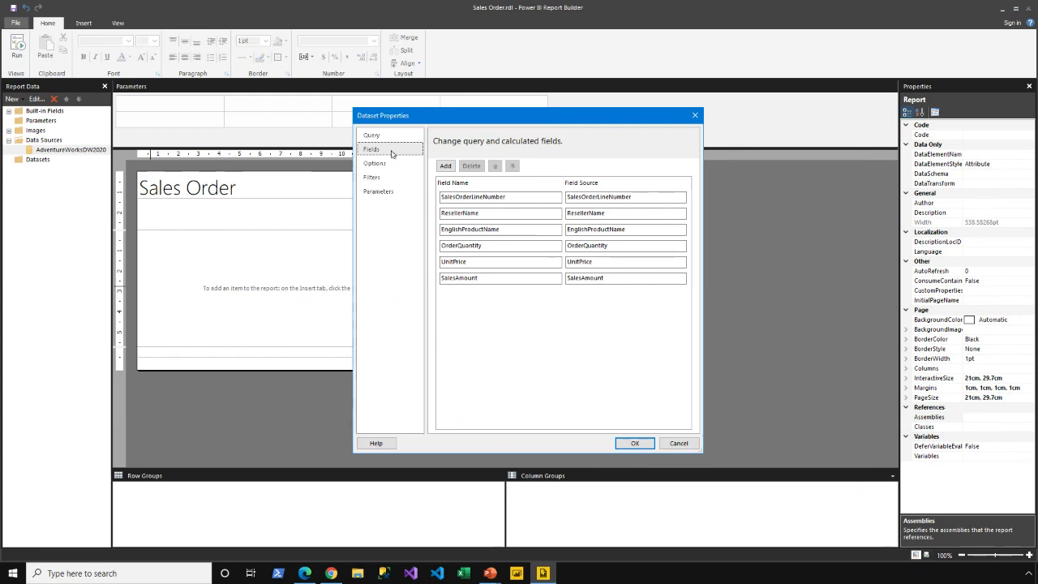
left_click(484, 198)
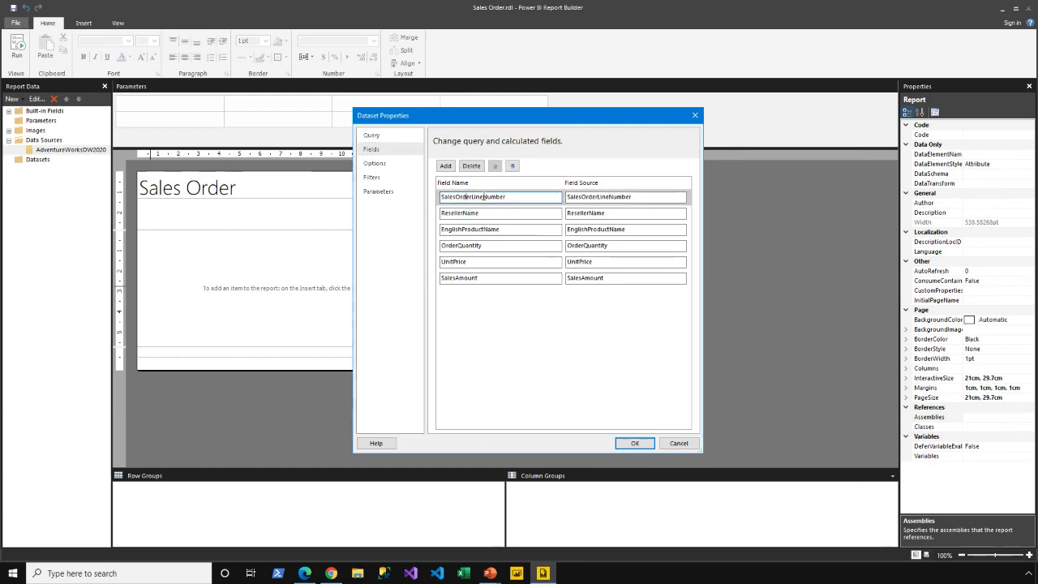
double_click(484, 197)
type("Line")
left_click(490, 213)
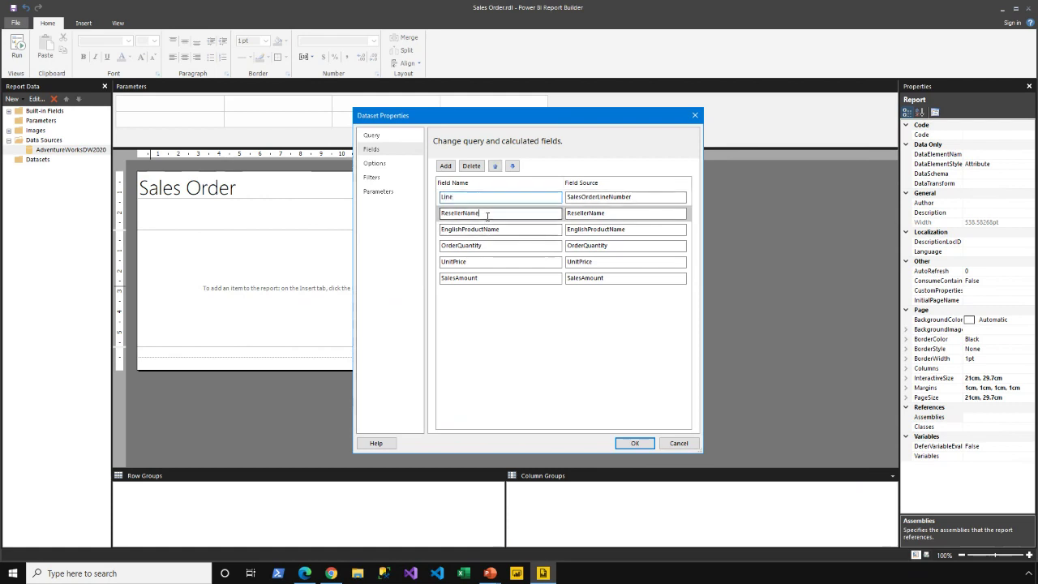
key("BackSpace")
key("BackSpace")
key("BackSpace")
key("BackSpace")
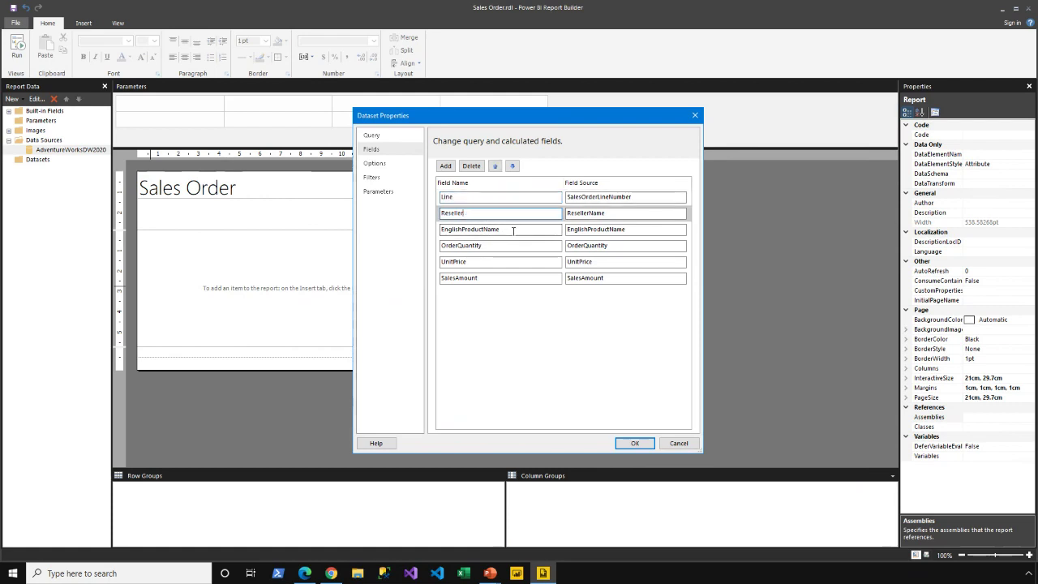
key("Tab")
type("Product")
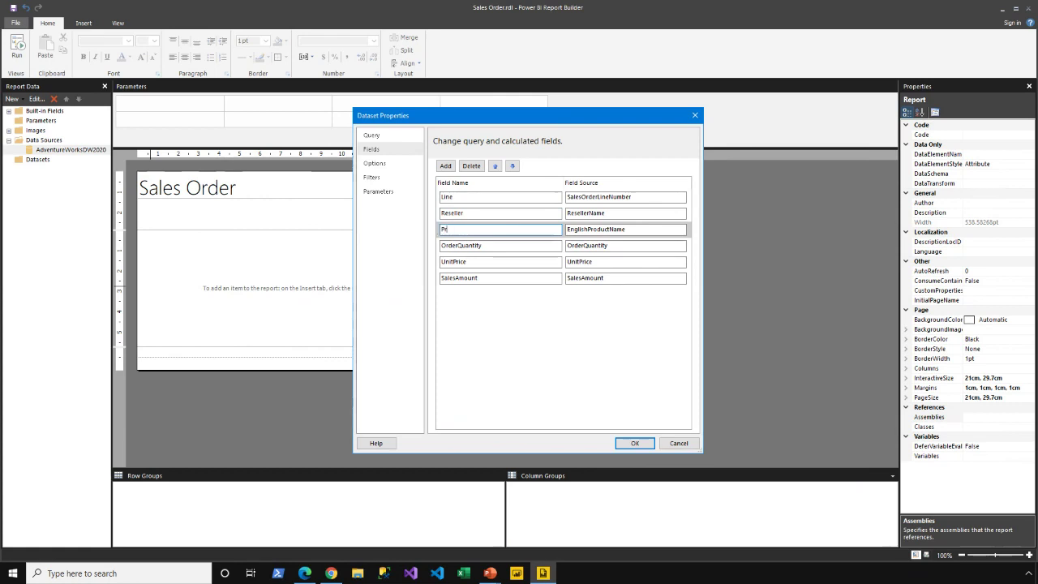
Rename the fields OrderQuantity, UnitPrice and SalesAmount as Quantity, Price and Sales, and accept the dsMain dataset
left_click(460, 245)
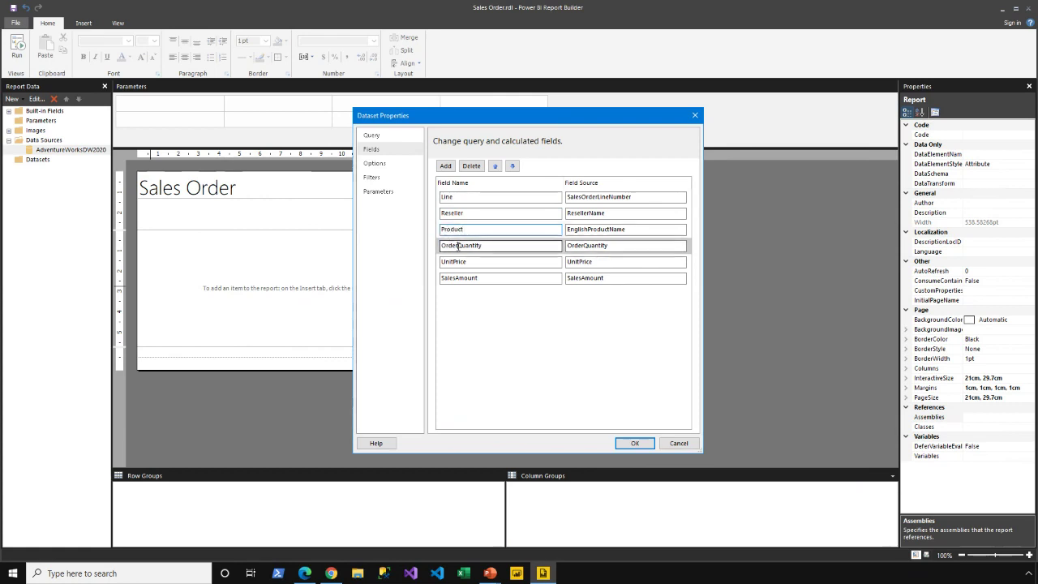
key("BackSpace")
key("BackSpace")
key("BackSpace")
key("BackSpace")
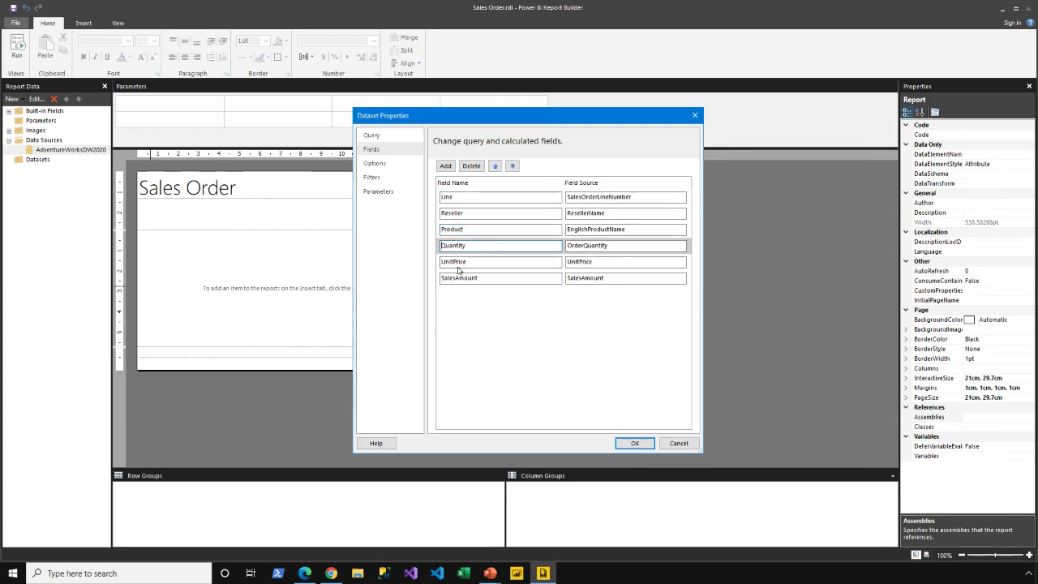
left_click(454, 262)
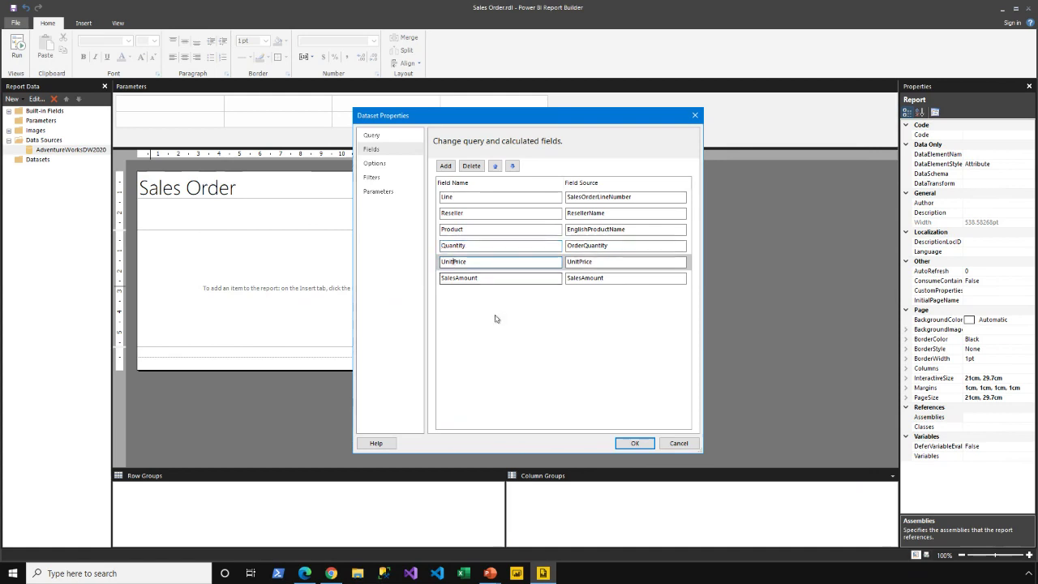
key("BackSpace")
key("BackSpace")
key("BackSpace")
key("BackSpace")
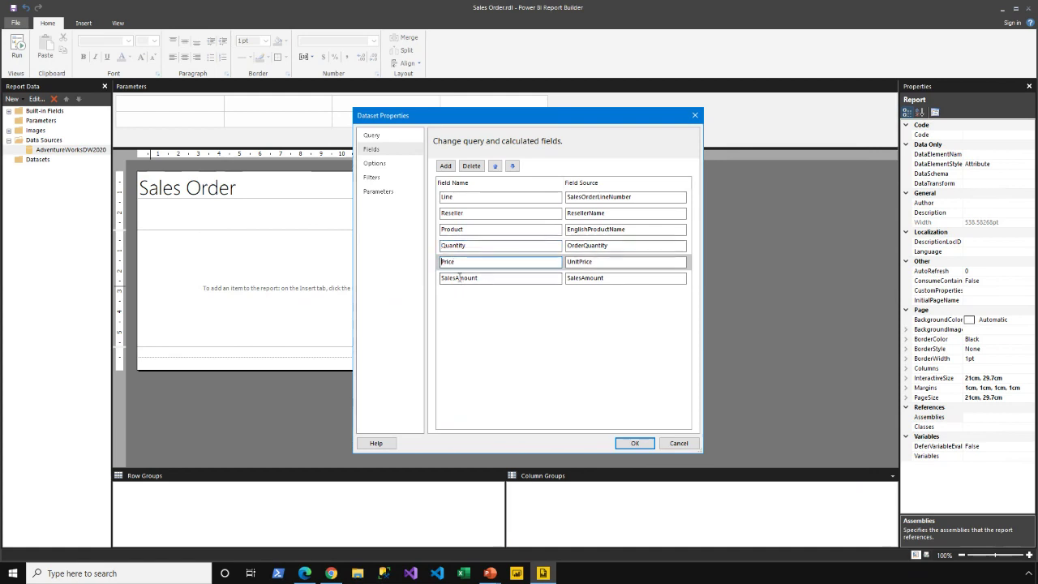
left_click_drag(460, 278, 509, 281)
key("BackSpace")
key("BackSpace")
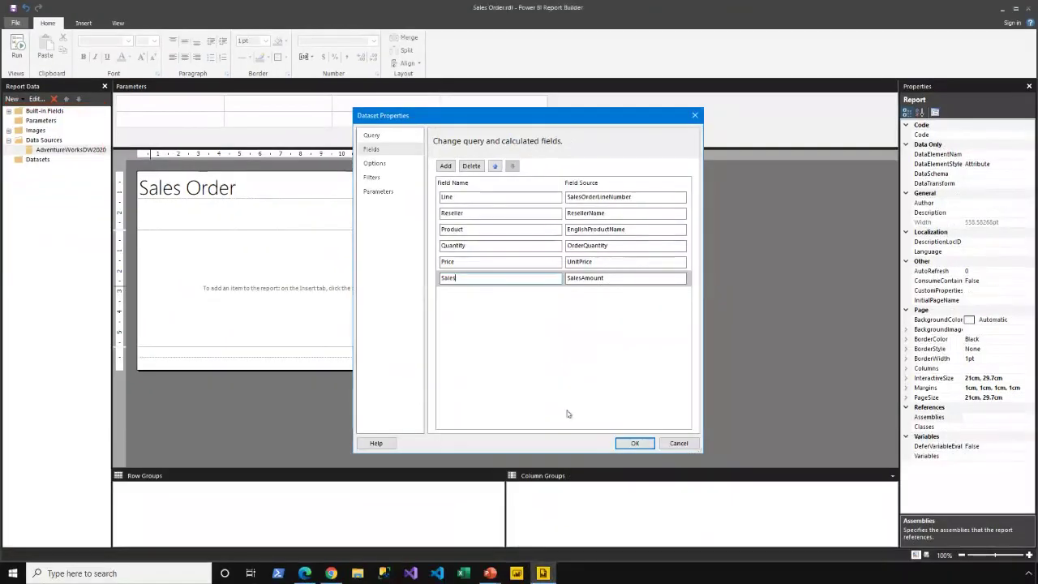
left_click(632, 438)
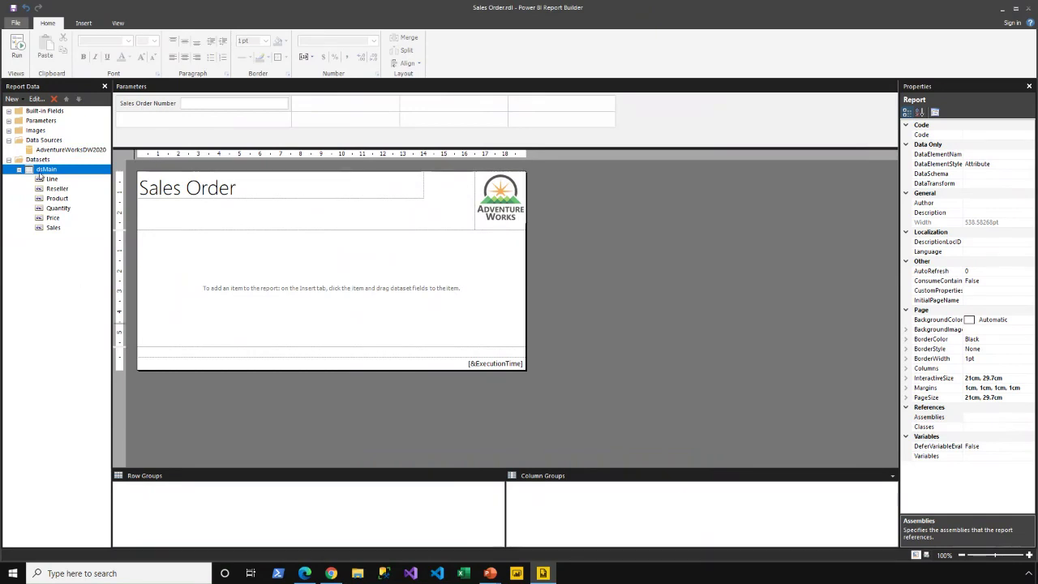
Look through the fields of the dsMain dataset and examine the SalesOrderNumber report parameter and its prompt in the parameter area
left_click(52, 179)
left_click(69, 190)
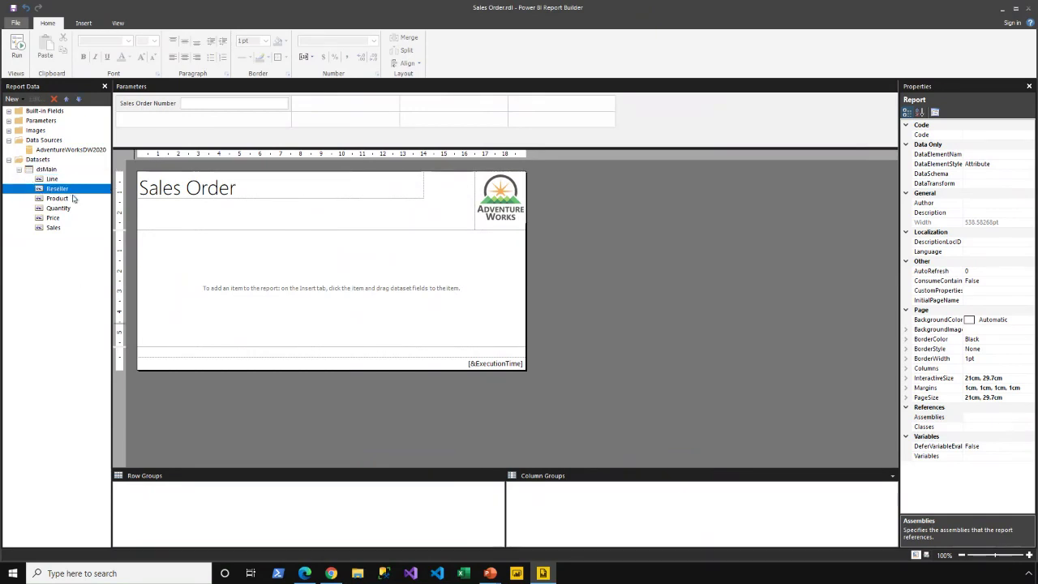
left_click(72, 198)
left_click(71, 209)
left_click(69, 229)
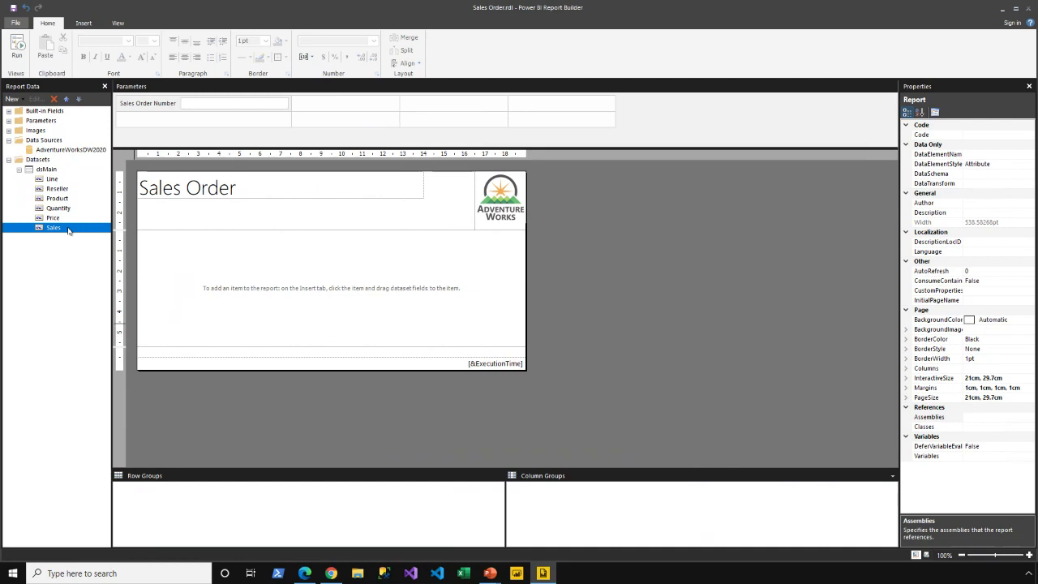
left_click(8, 120)
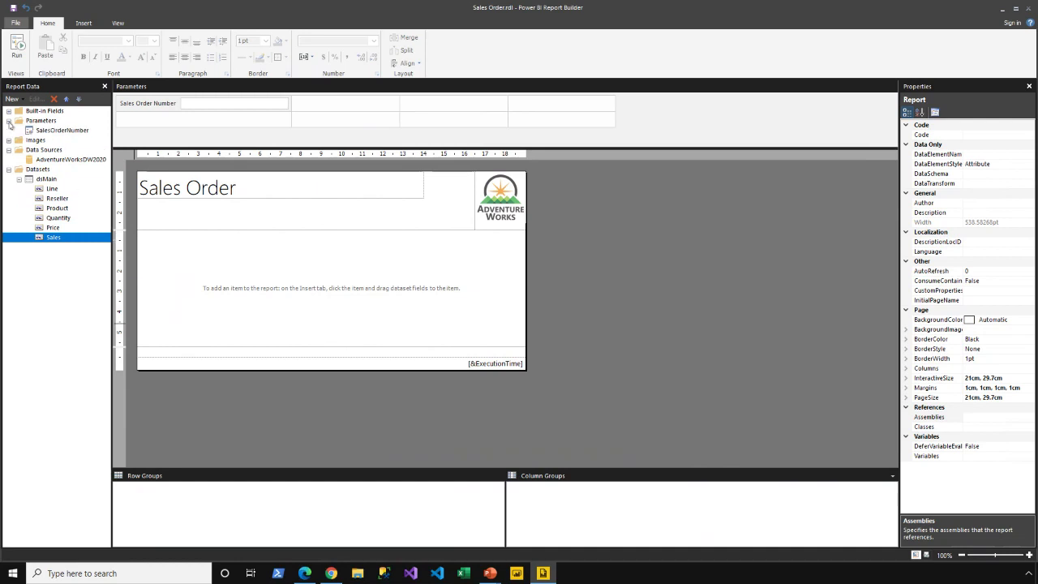
left_click(51, 131)
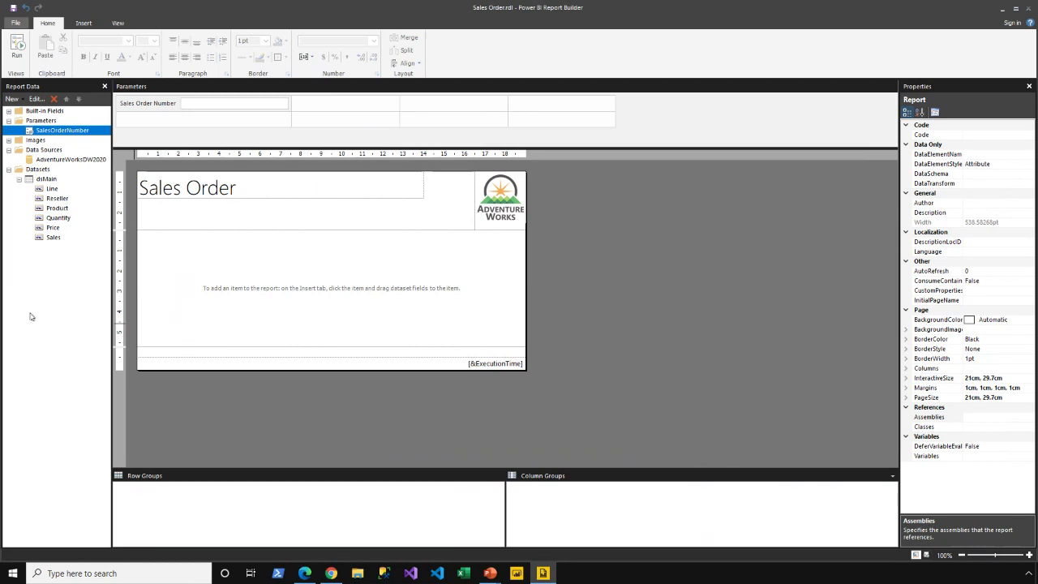
mouse_move(103, 65)
left_mouse_down()
mouse_move(213, 139)
mouse_move(304, 142)
left_mouse_up()
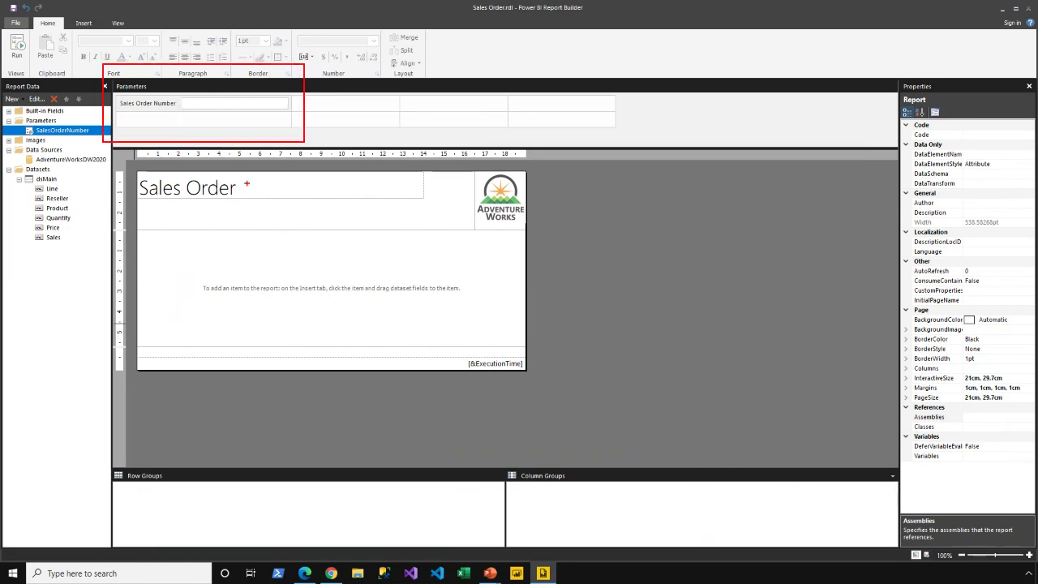
key("Escape")
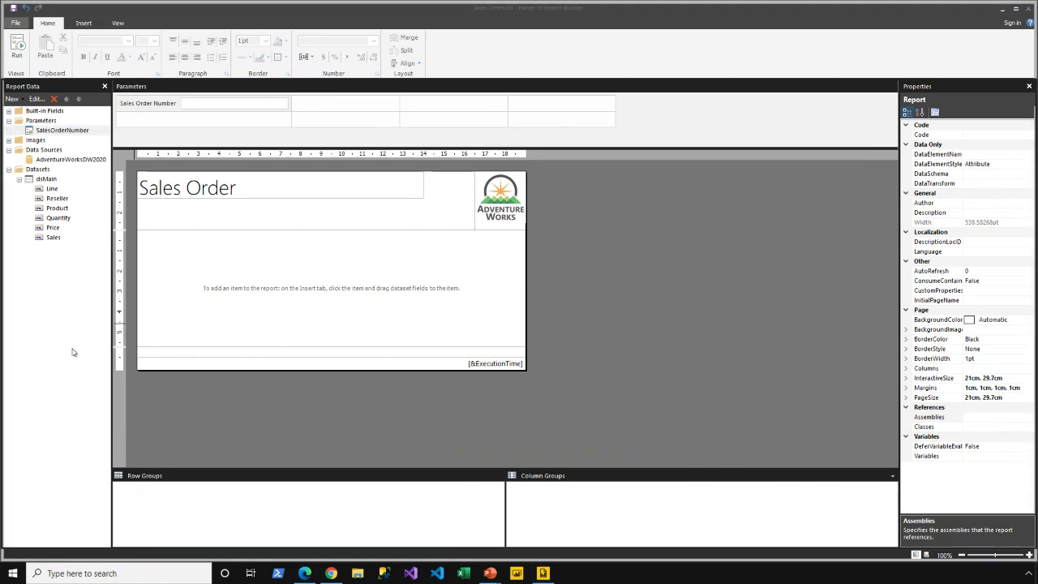
Open the properties of the SalesOrderNumber parameter and change its prompt to "Sales Order:"
right_click(55, 132)
left_click(98, 153)
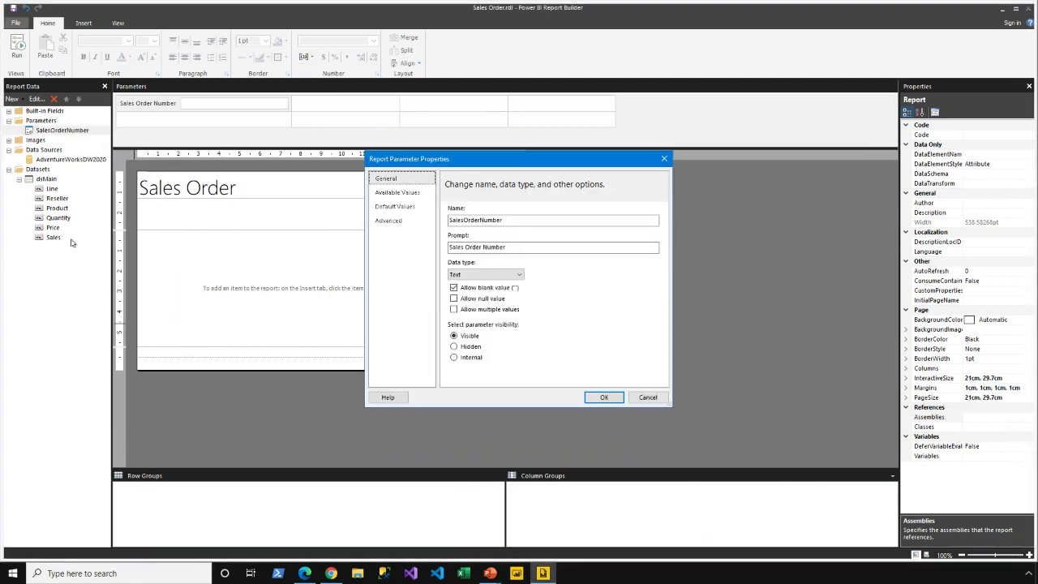
double_click(519, 219)
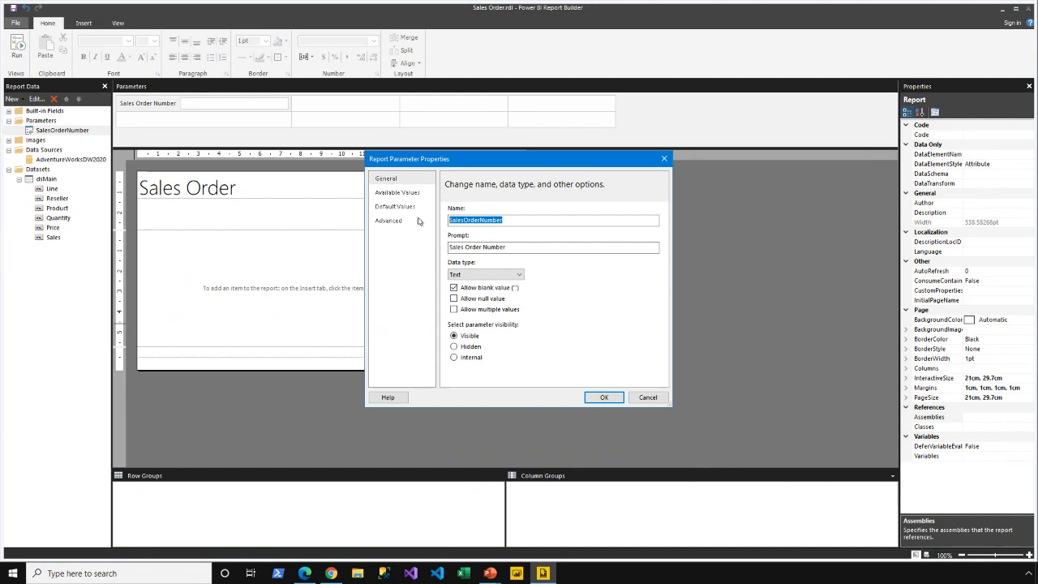
left_click(480, 248)
left_click_drag(510, 247, 423, 250)
key("BackSpace")
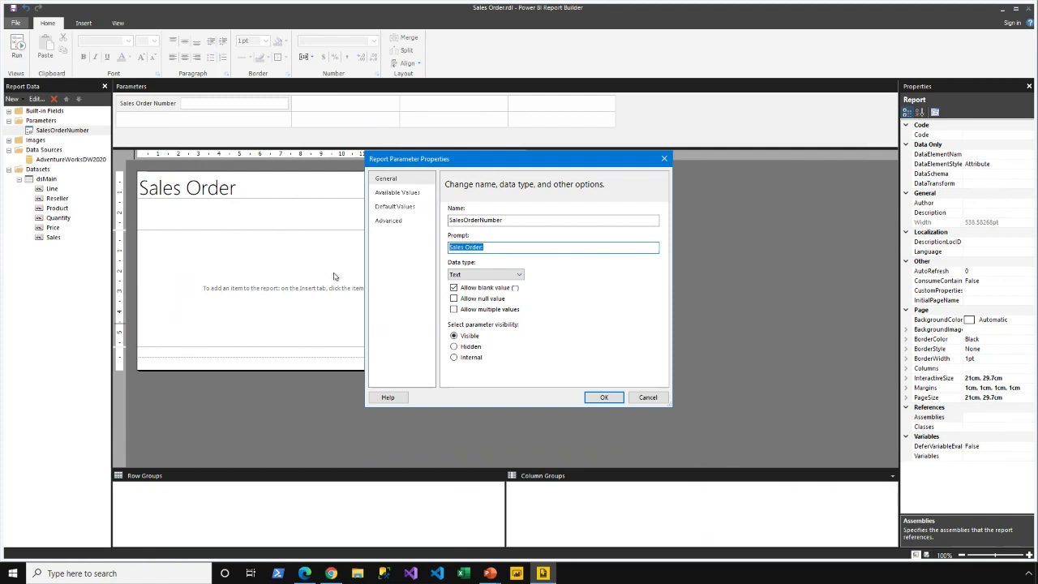
Review the parameter's data types, available values and default value, keeping Text, and accept the parameter properties
left_click(476, 276)
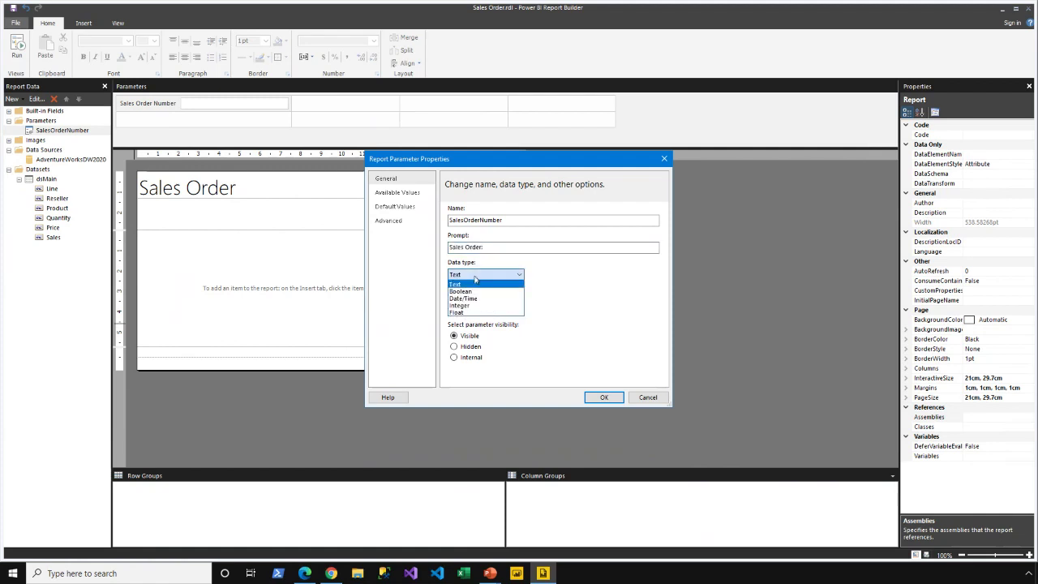
left_click(476, 278)
left_click(413, 194)
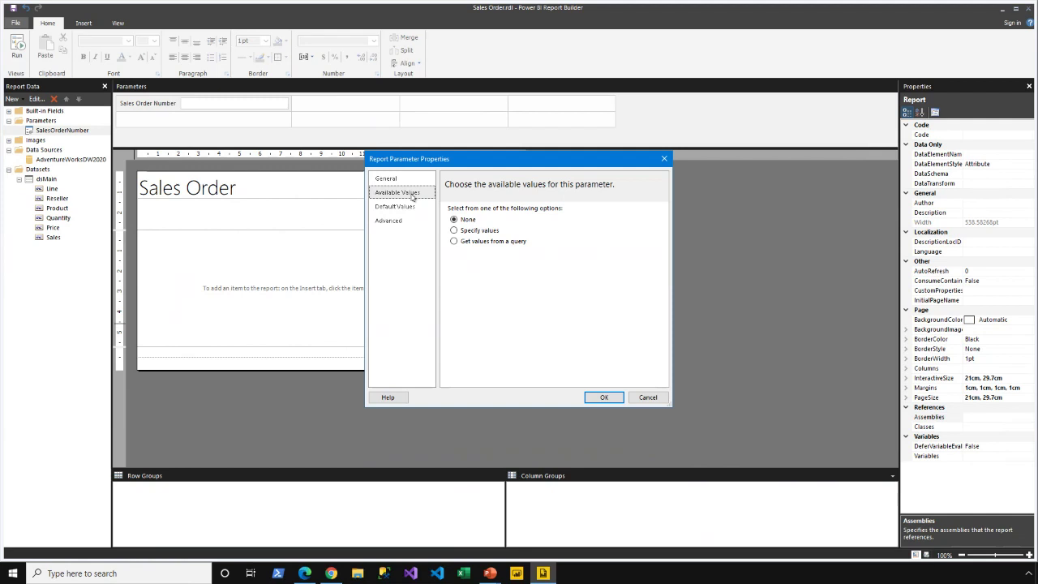
left_click(396, 207)
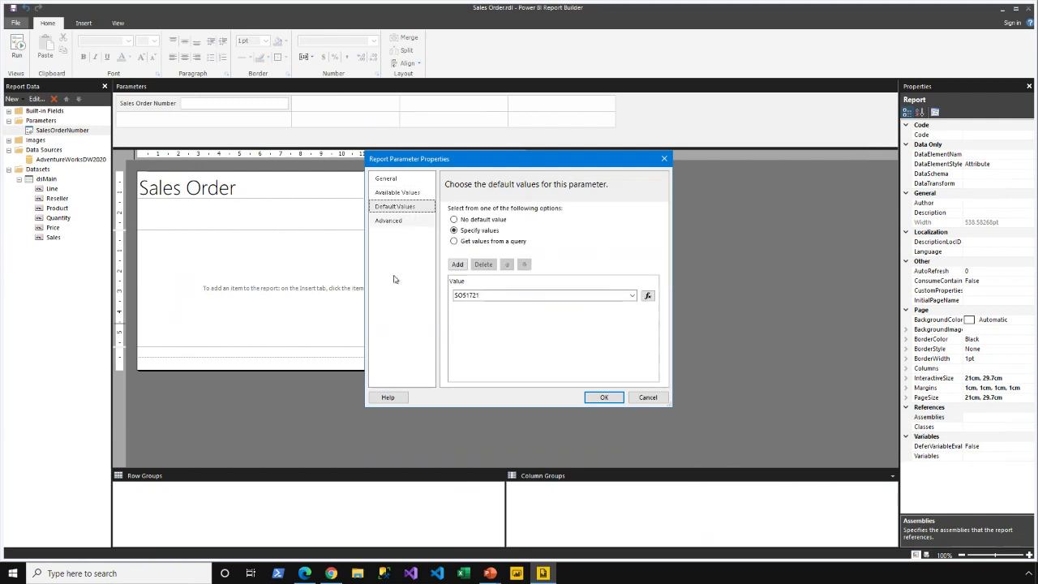
left_click(482, 296)
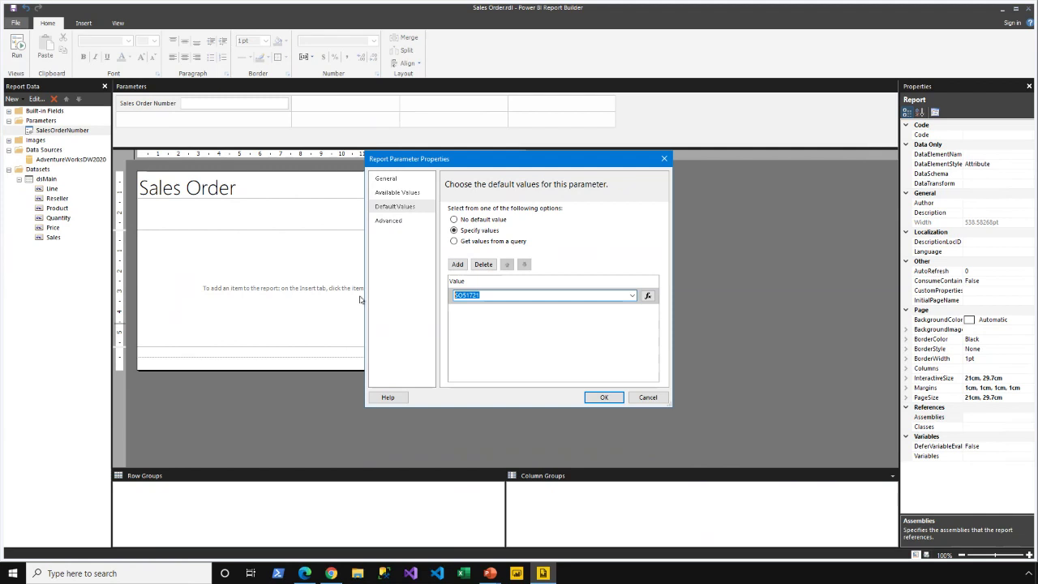
left_click(604, 397)
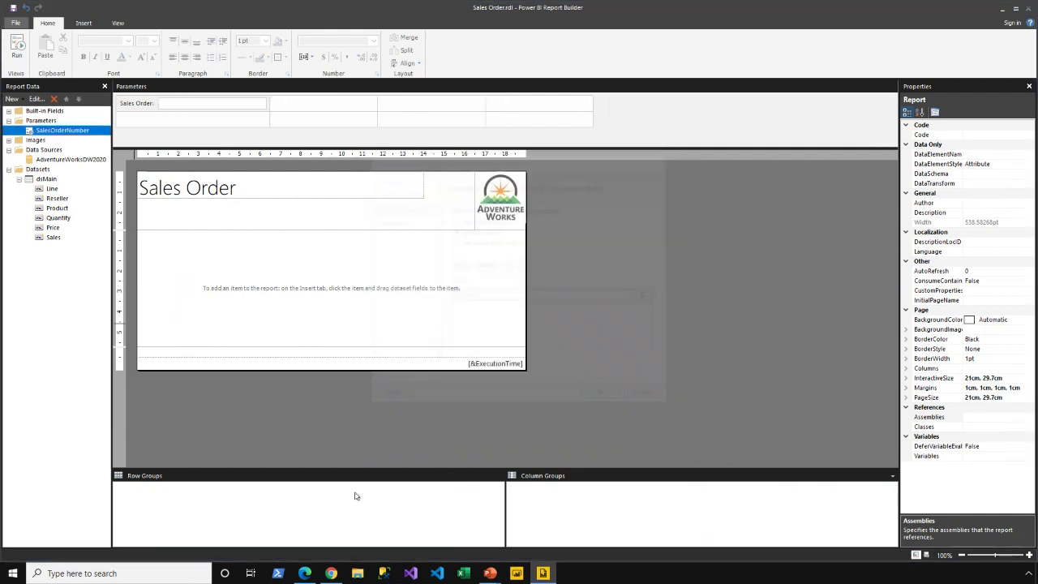
Run the report to check the Sales Order parameter and its default value, and return to the design view
left_click(18, 50)
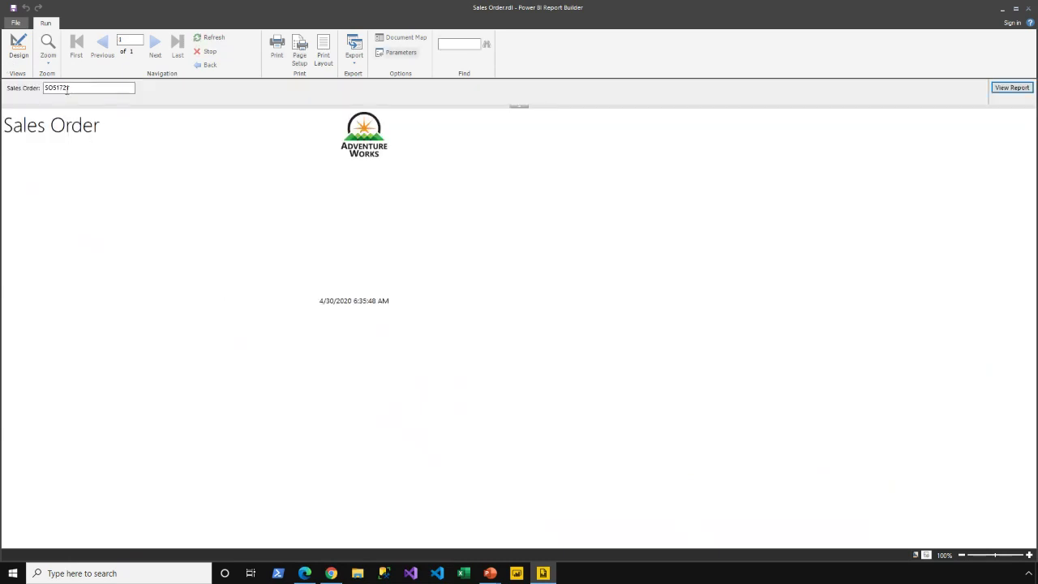
double_click(84, 91)
left_click(19, 47)
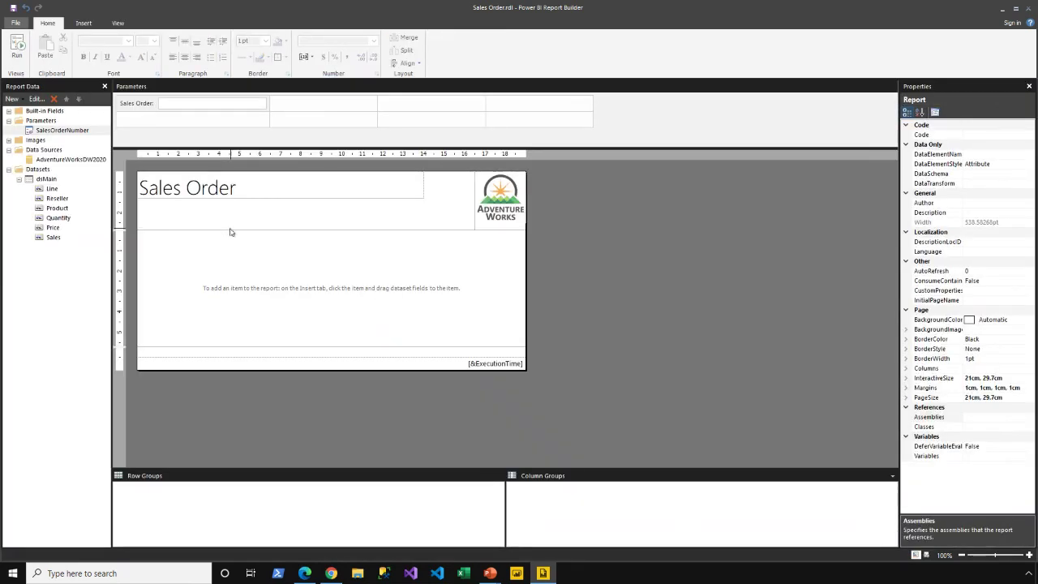
Insert a text box in the page header below the Sales Order title
left_click(231, 219)
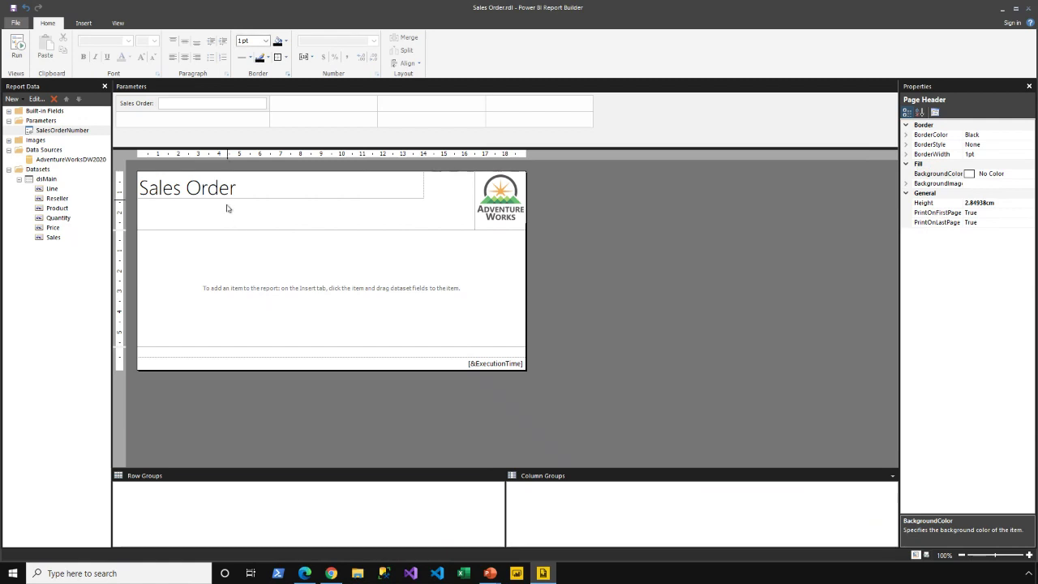
right_click(235, 213)
mouse_move(304, 271)
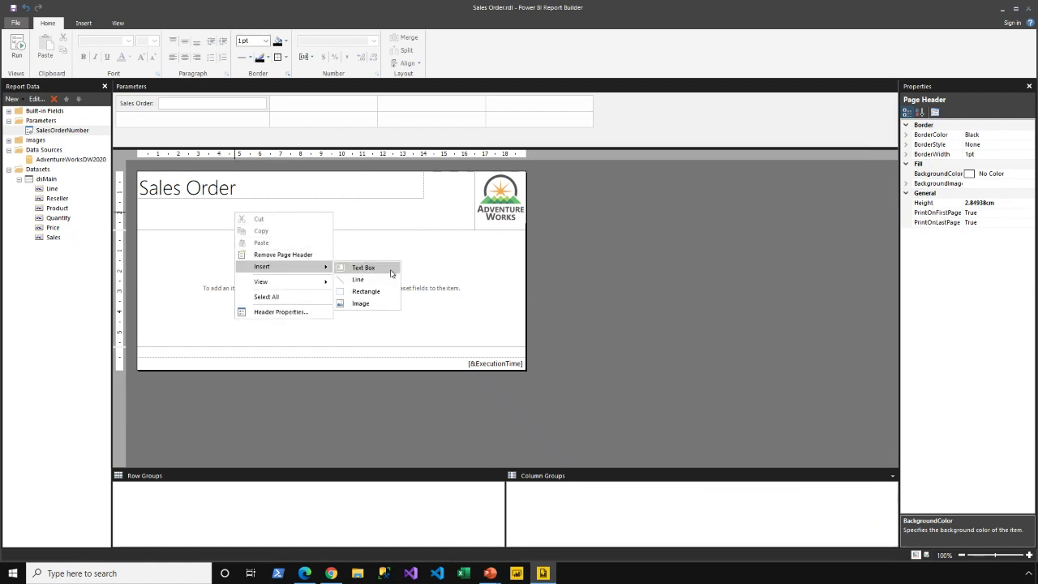
left_click(364, 267)
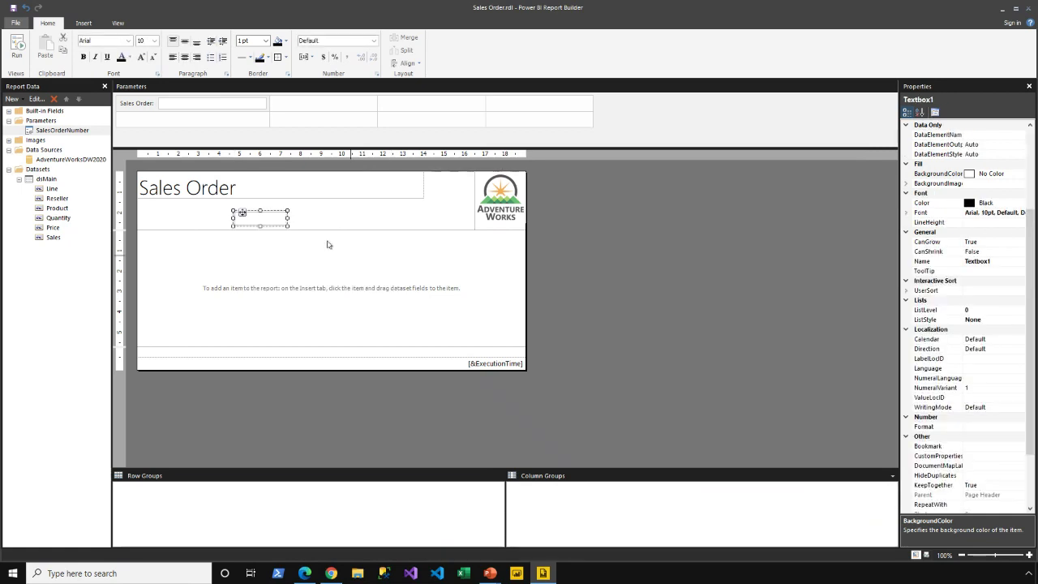
Stretch the text box across the header directly beneath the Sales Order title and enter the label "Sales Order: "
left_click_drag(242, 213, 426, 209)
left_click(166, 205)
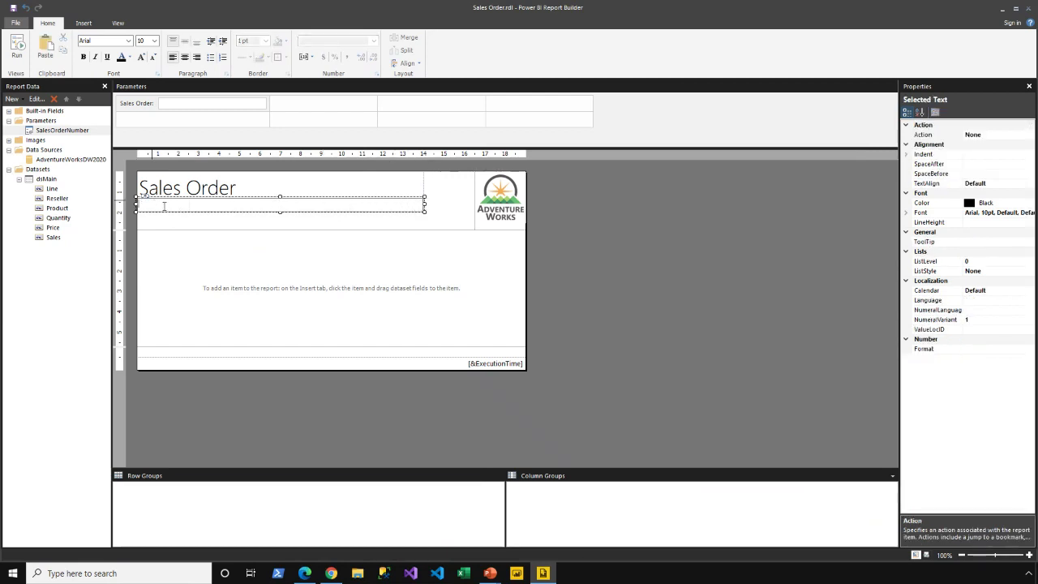
type("Sales Order")
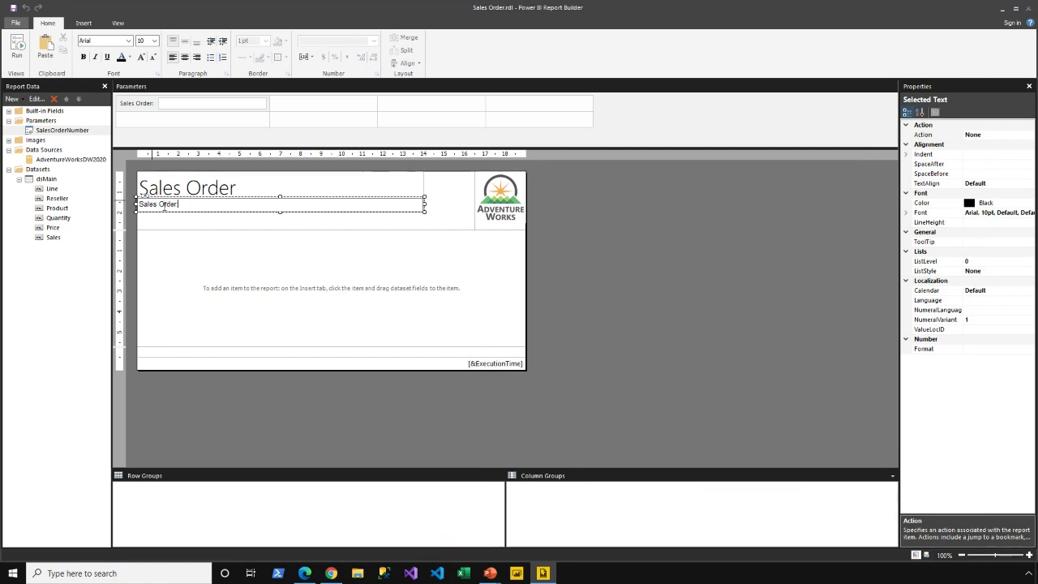
type(":")
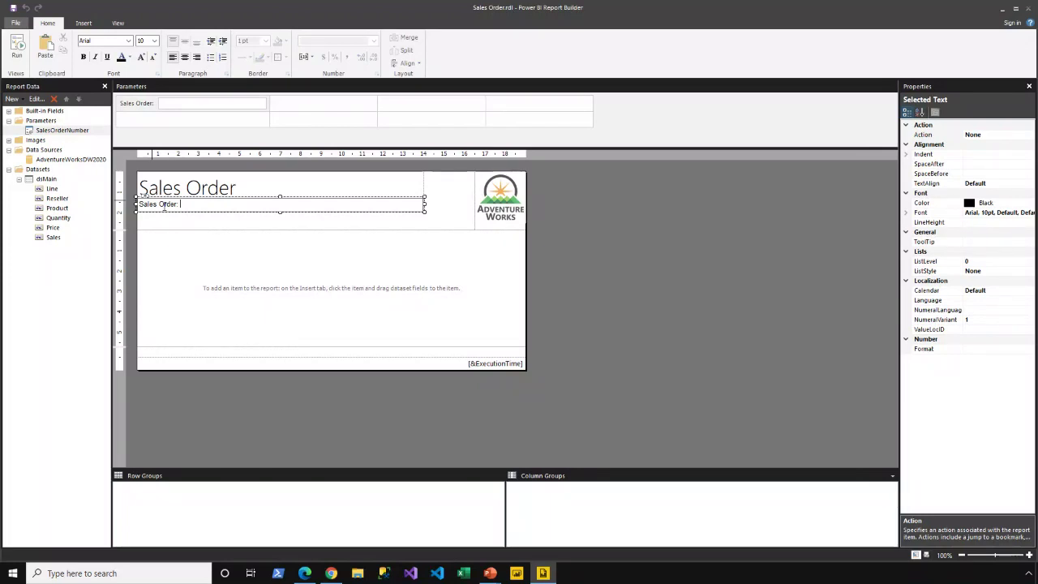
Add a placeholder after the "Sales Order:" label with the value expression =Parameters!SalesOrderNumber.Value
right_click(181, 203)
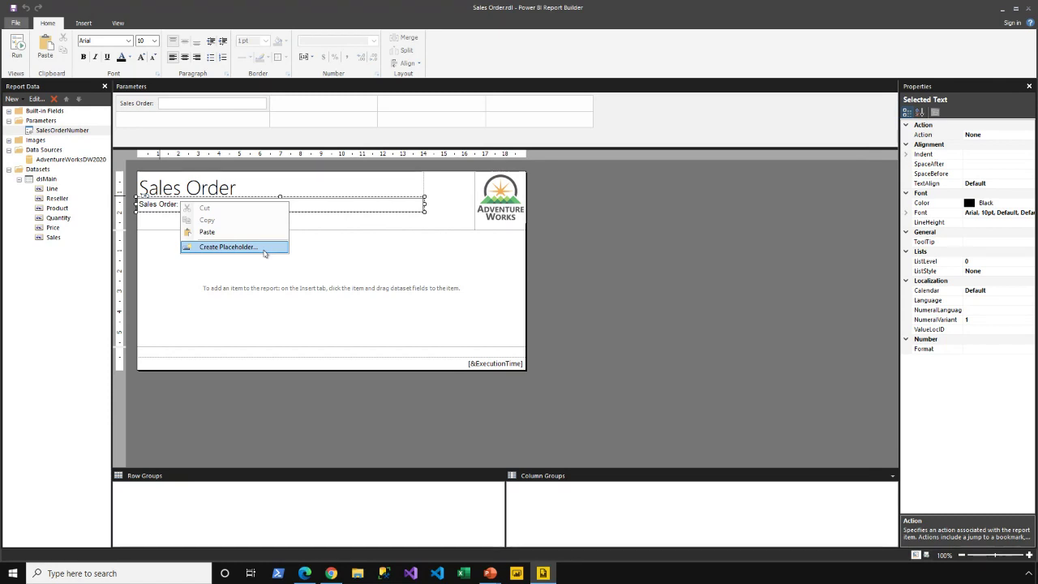
left_click(228, 247)
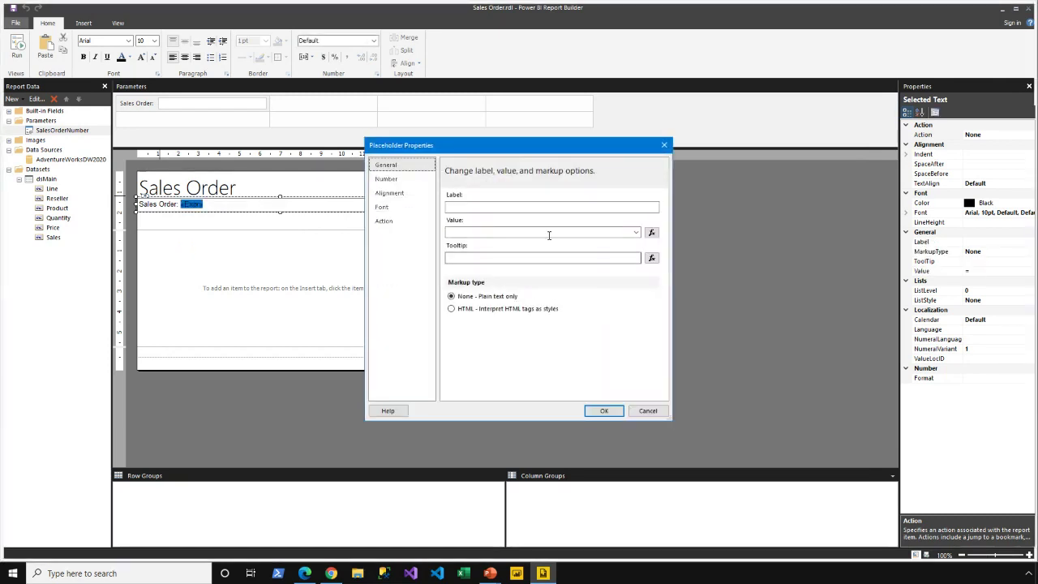
left_click(651, 233)
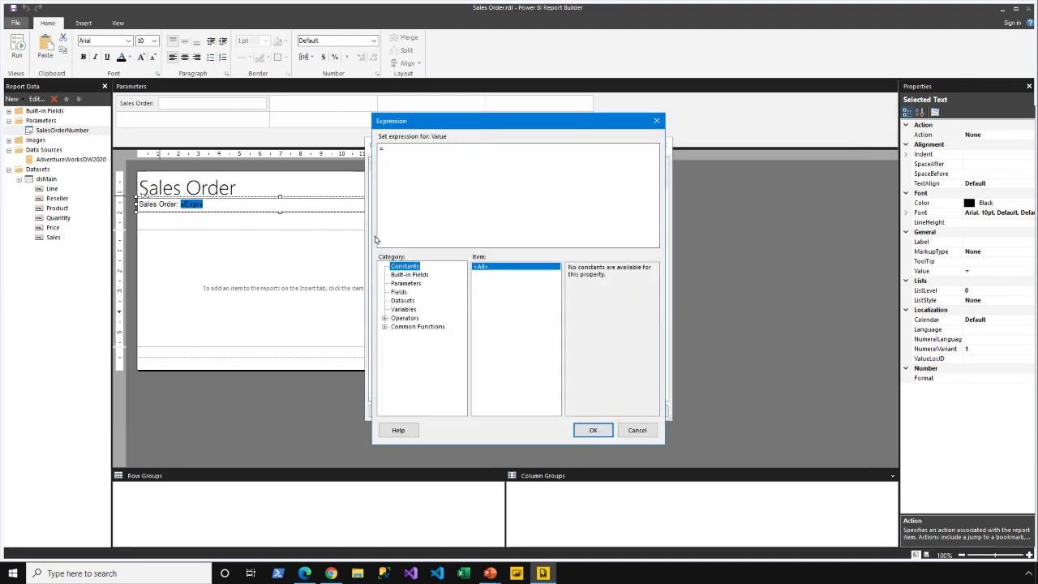
left_click(405, 283)
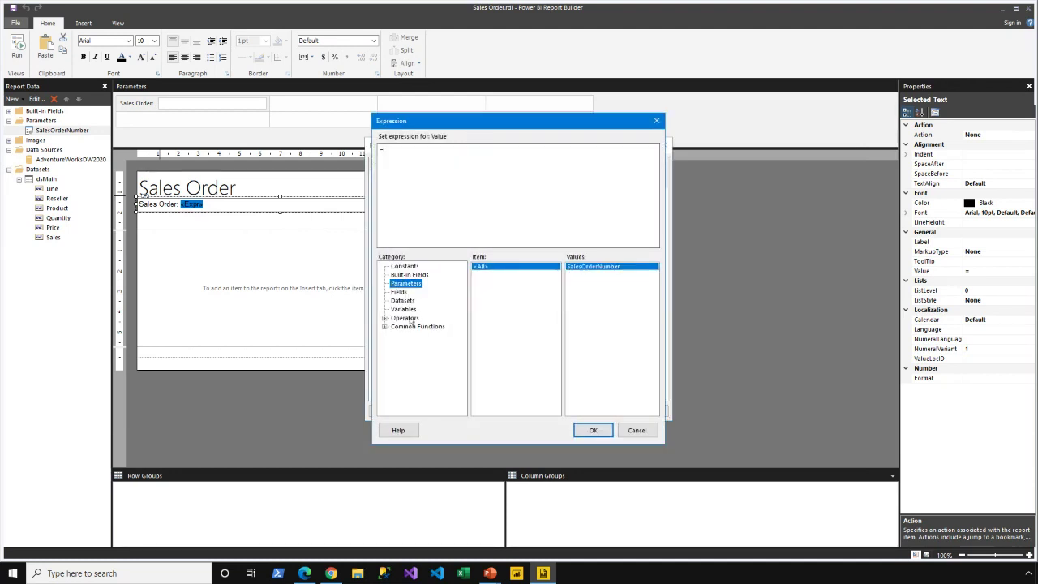
double_click(589, 267)
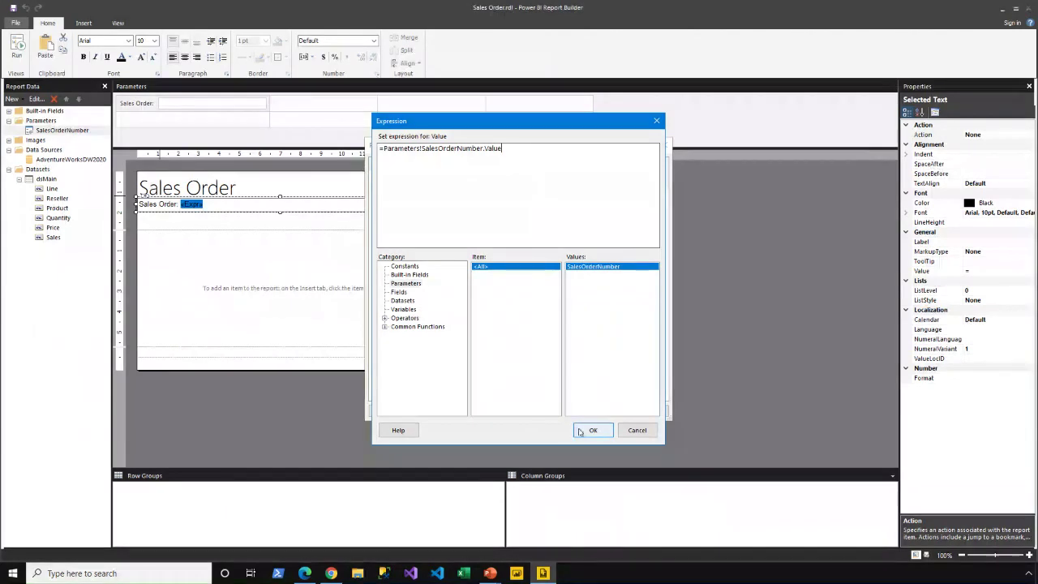
left_click(593, 430)
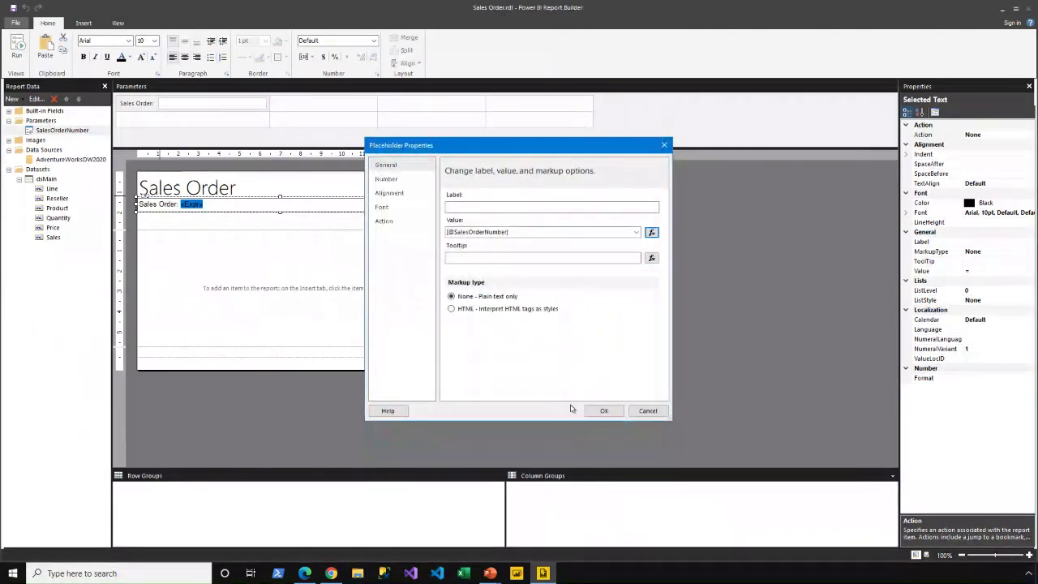
left_click(602, 410)
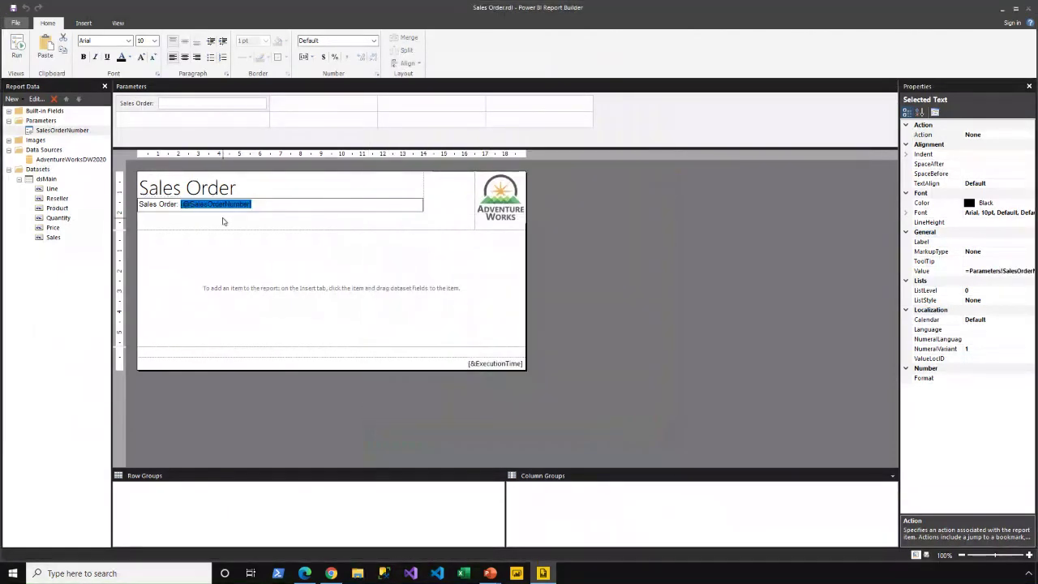
Make the "Sales Order:" label bold, leaving the parameter placeholder in regular weight
left_click(177, 203)
left_click_drag(179, 203, 130, 207)
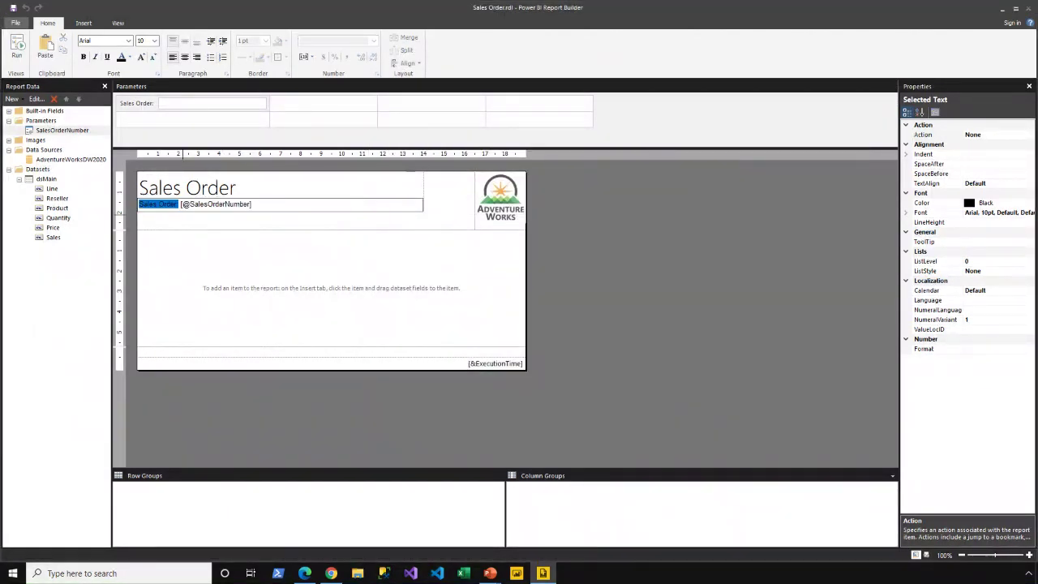
key("ctrl+b")
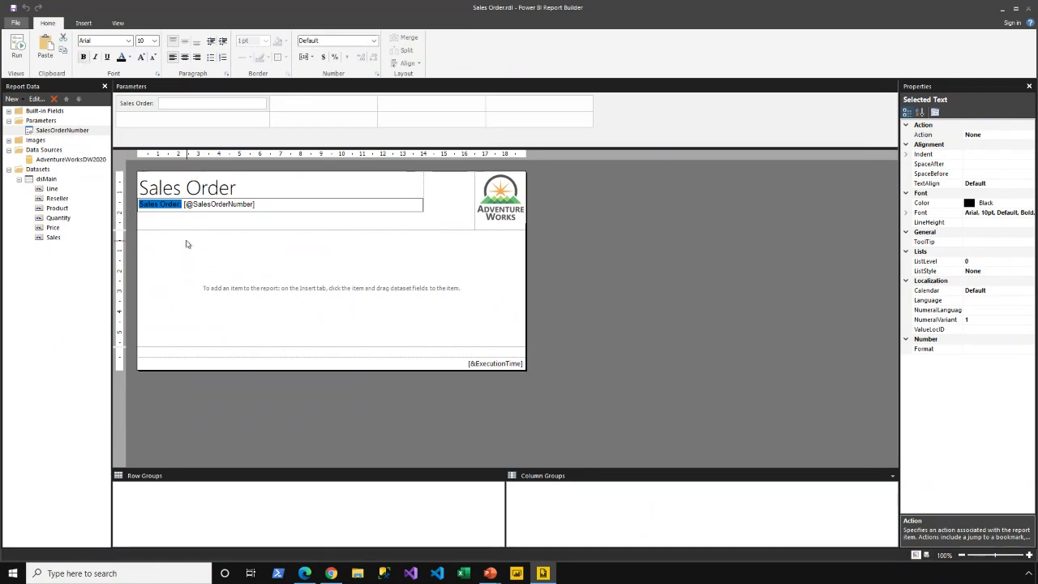
left_click(167, 220)
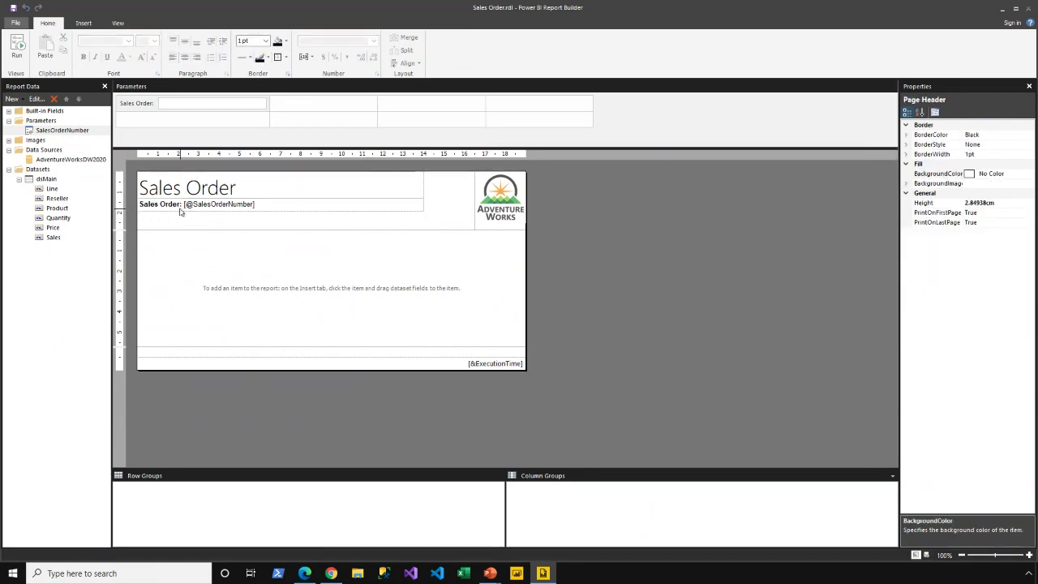
Insert a second text box in the page header, stretch it beneath the Sales Order line and enter the label "Reseller: "
right_click(186, 222)
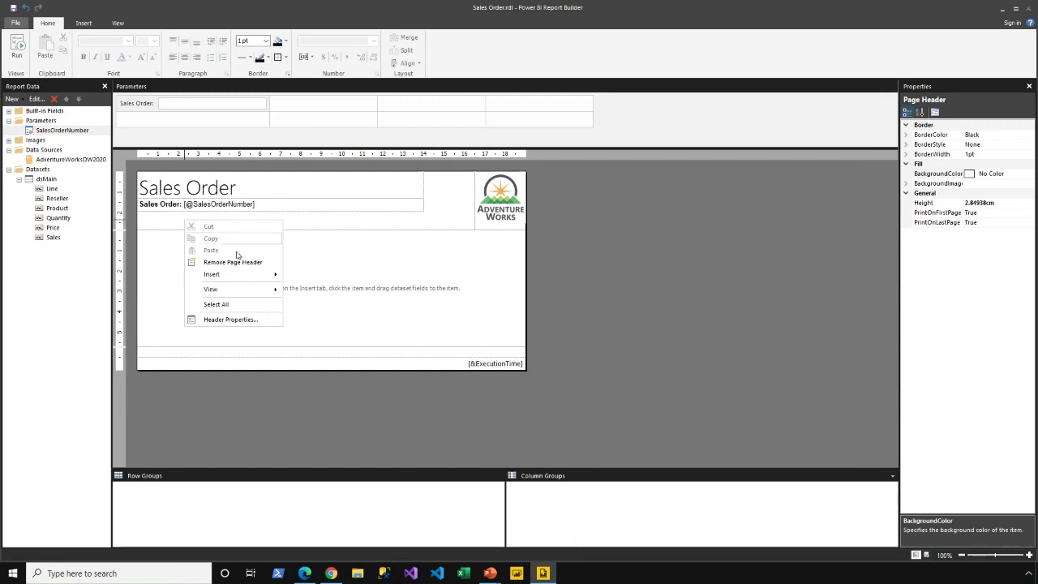
mouse_move(231, 274)
left_click(307, 276)
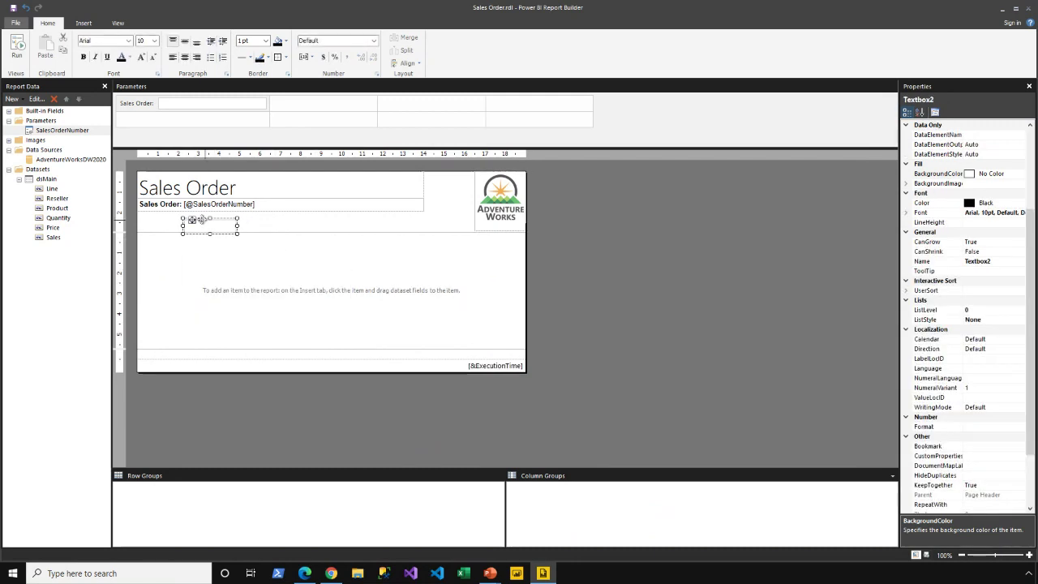
left_click_drag(192, 221, 418, 224)
left_click(254, 215)
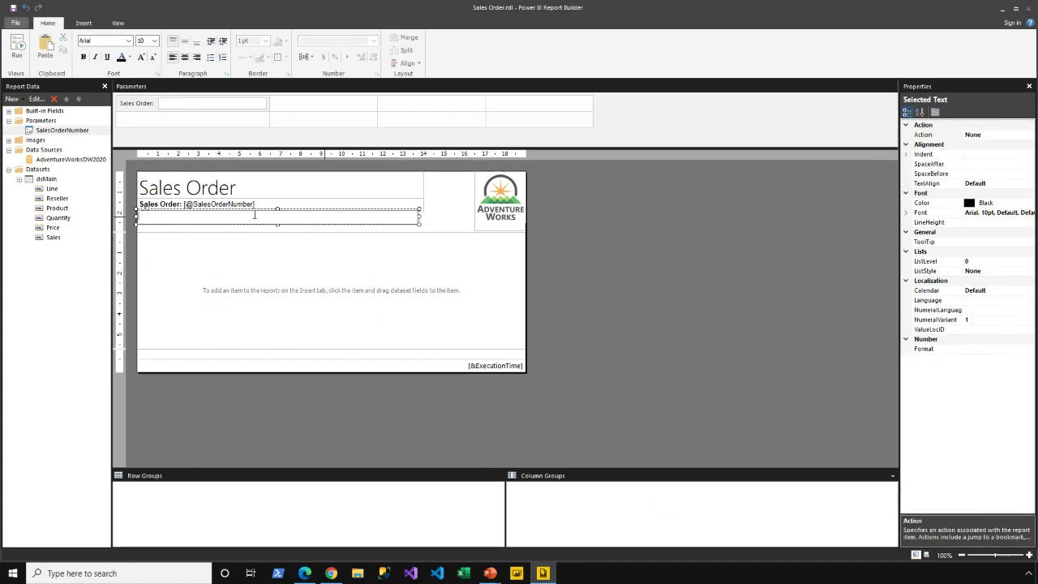
type("Res")
key("BackSpace")
Add a plain-text placeholder after the "Reseller:" label with the value expression =First(Fields!Reseller.Value, "dsMain")
right_click(178, 219)
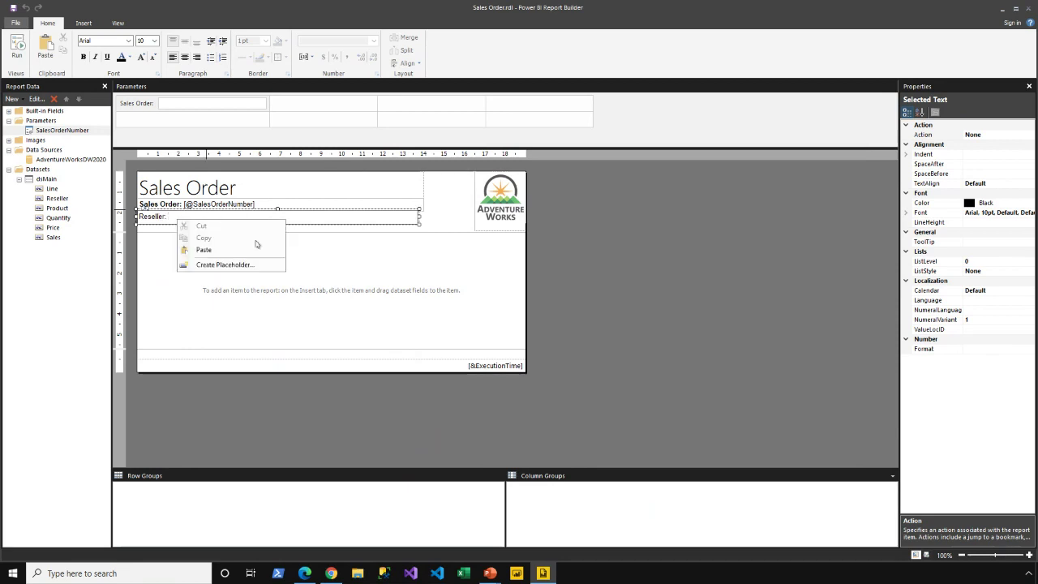
left_click(243, 264)
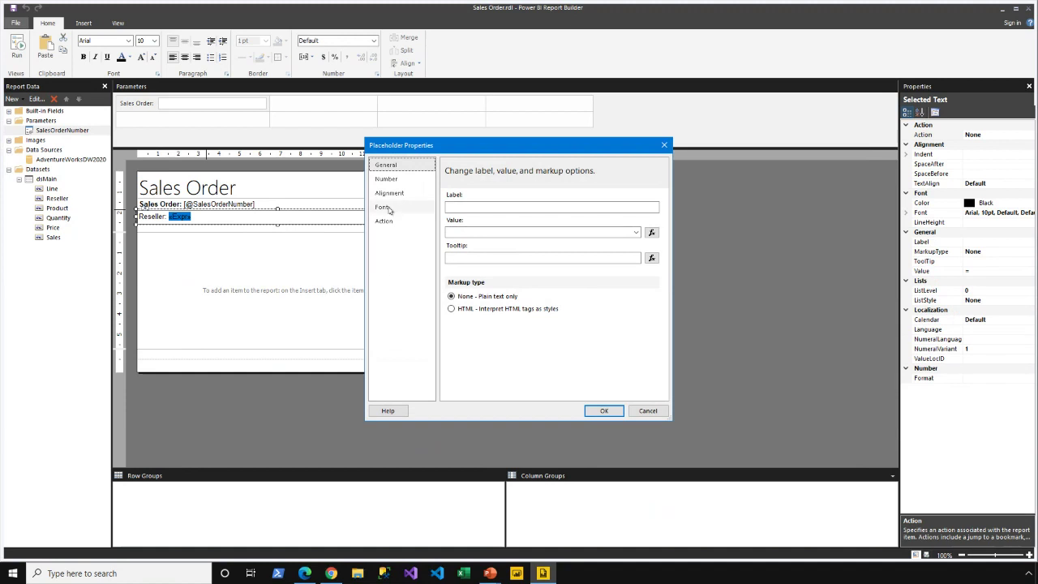
left_click(651, 232)
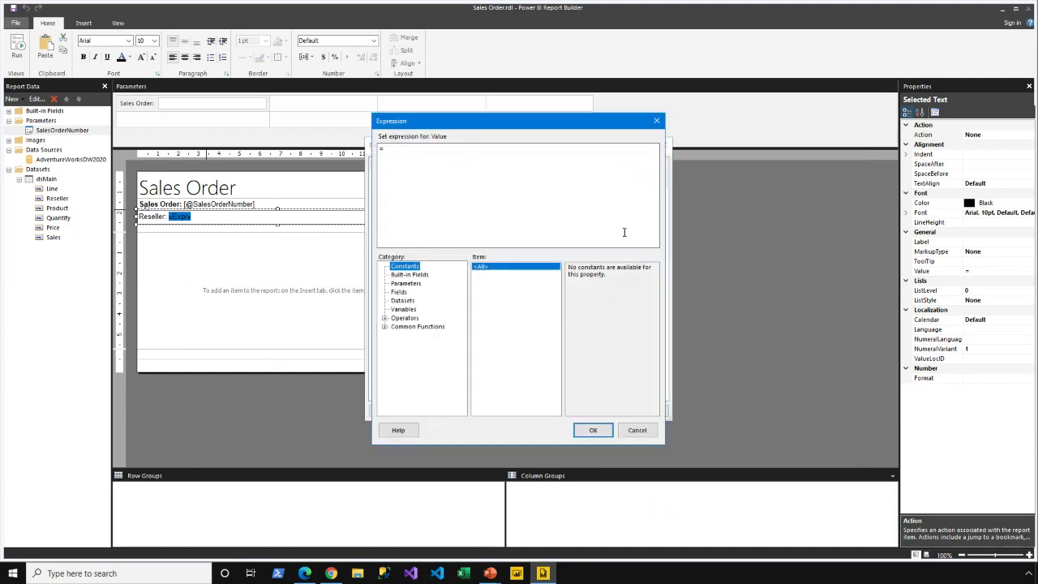
left_click(406, 300)
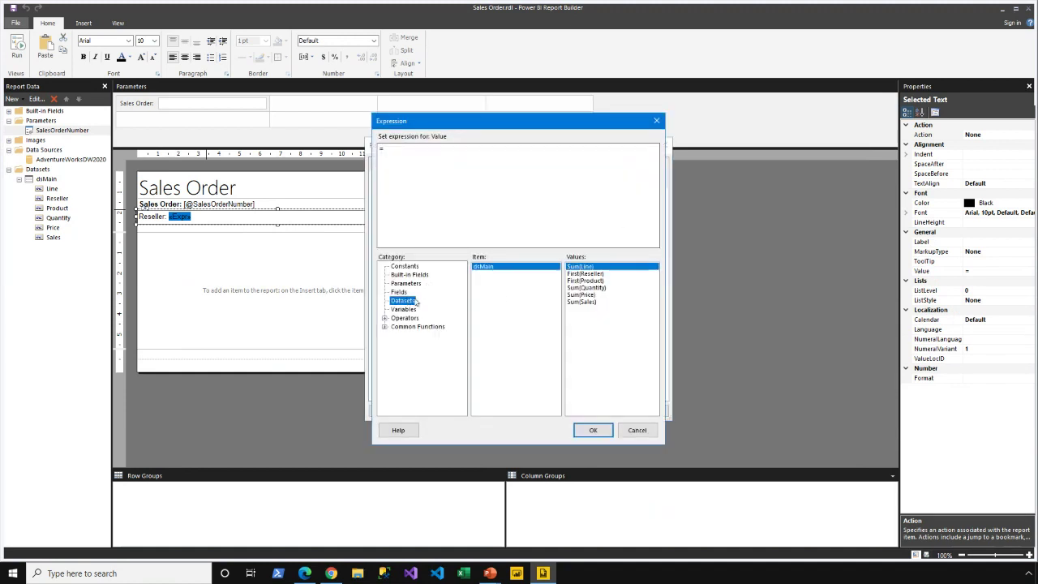
double_click(585, 273)
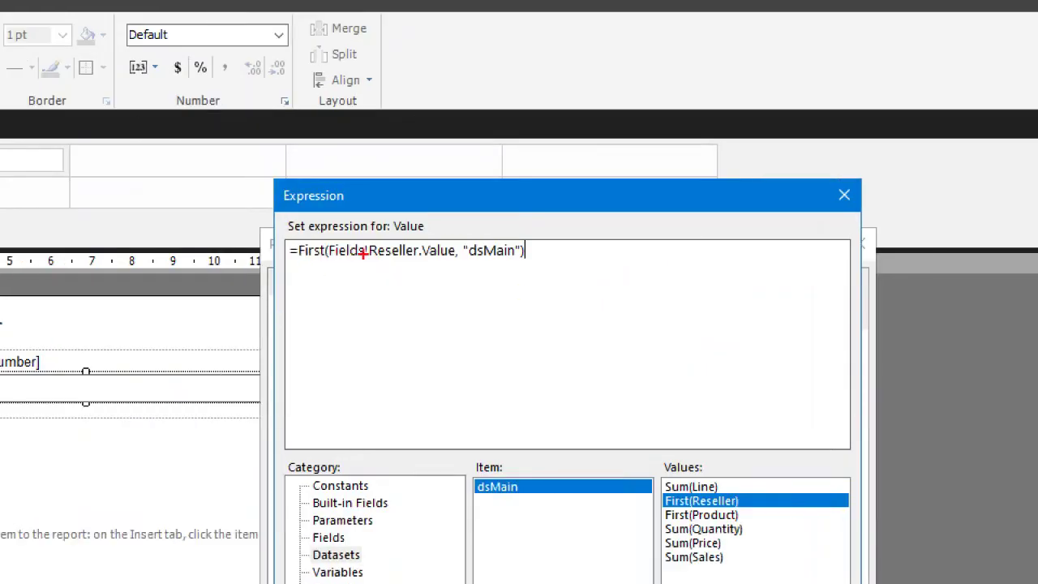
mouse_move(325, 242)
left_mouse_down()
mouse_move(457, 265)
mouse_move(532, 265)
left_mouse_up()
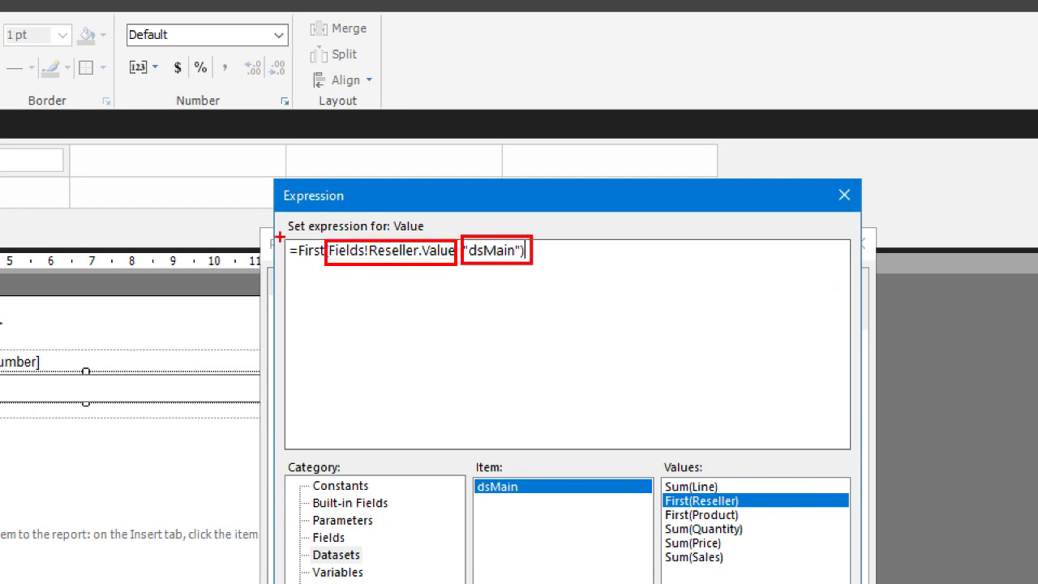
mouse_move(285, 221)
left_mouse_down()
mouse_move(328, 280)
mouse_move(356, 286)
left_mouse_up()
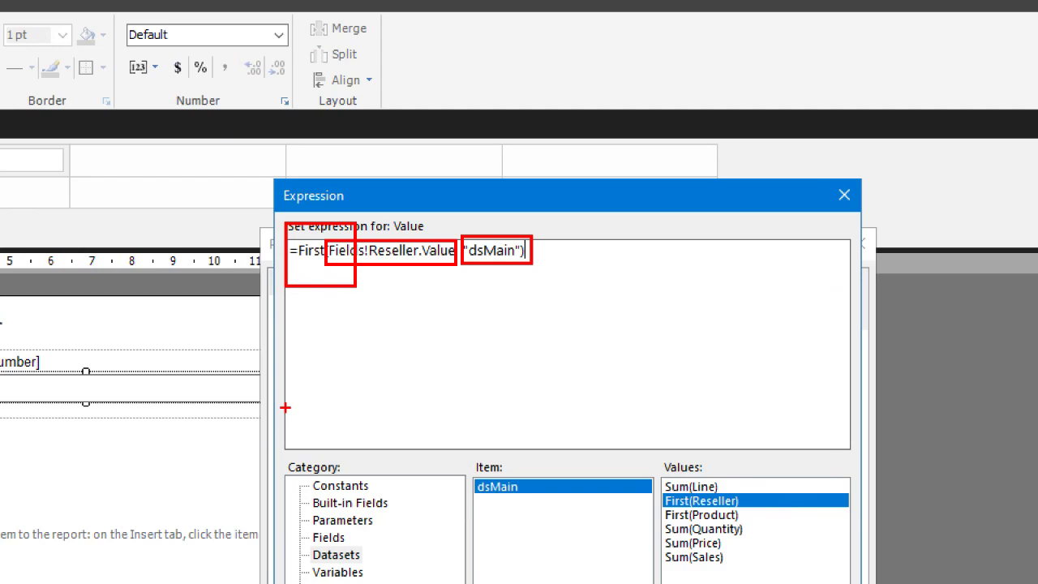
key("Escape")
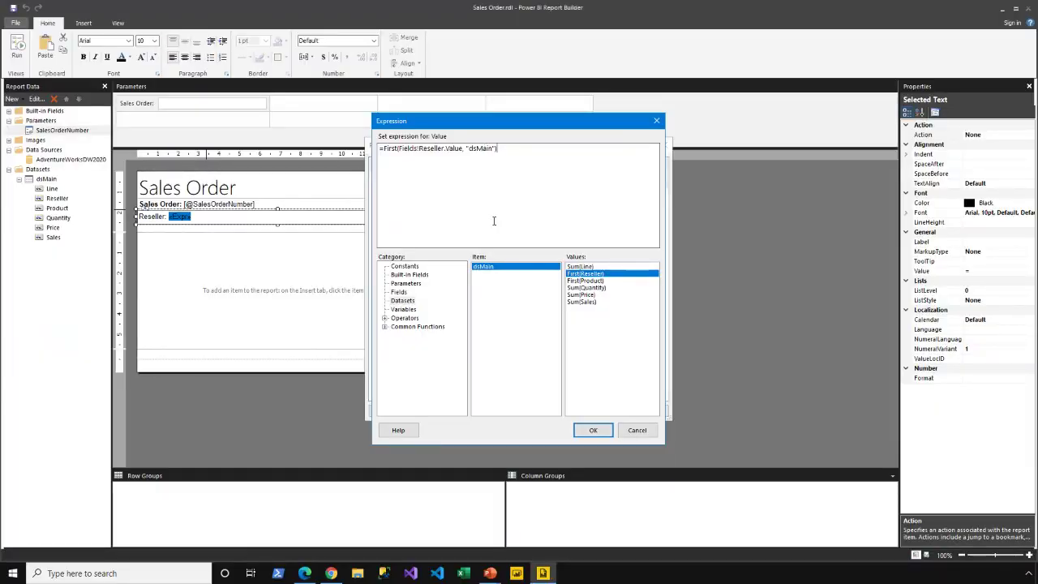
left_click(597, 431)
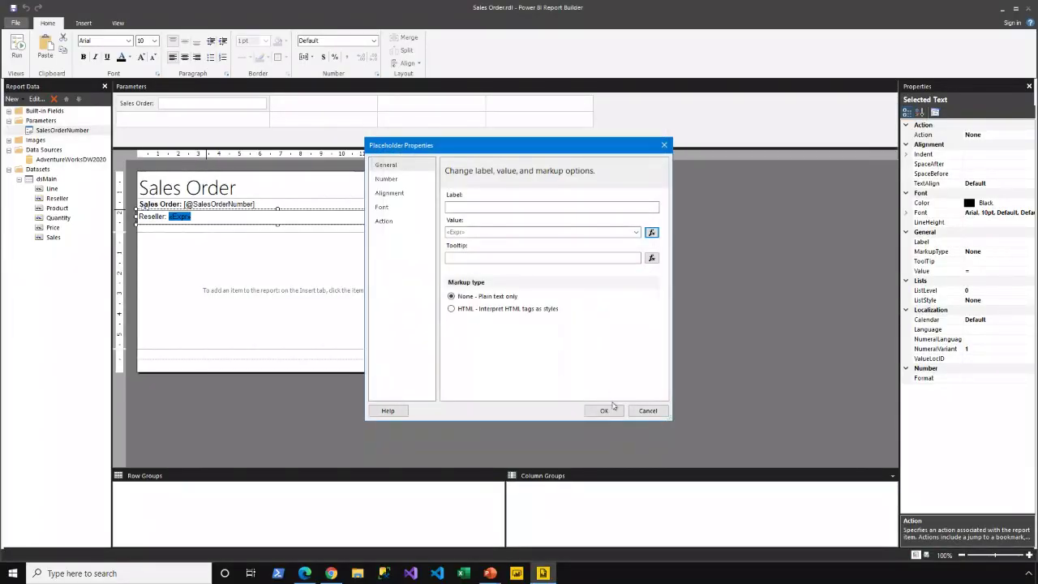
key("ctrl+2")
mouse_move(432, 296)
left_mouse_down()
mouse_move(509, 328)
mouse_move(572, 331)
left_mouse_up()
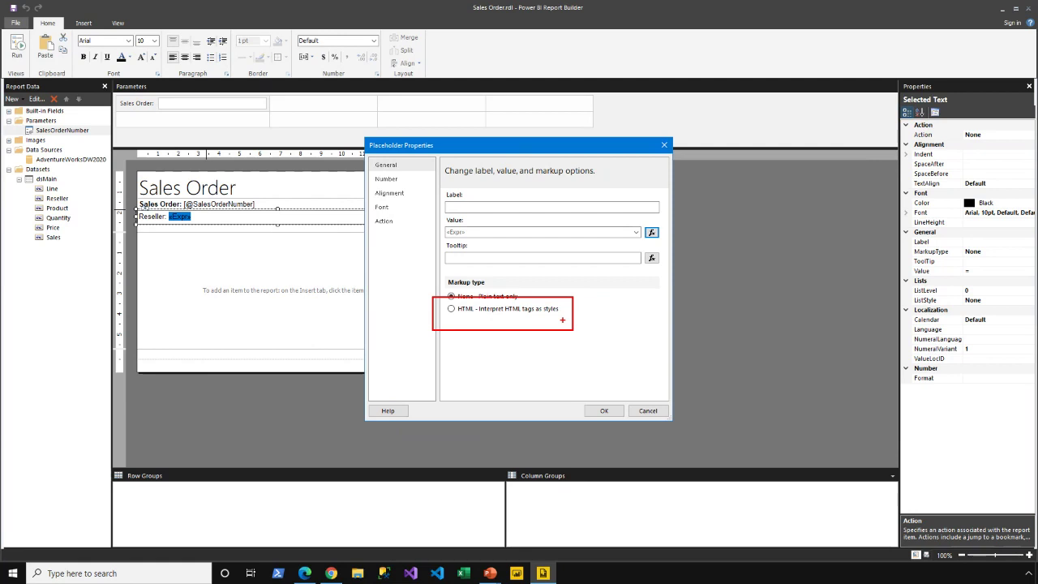
left_click(601, 411)
Make the "Reseller:" label bold, and run the report to check the header details before returning to the design view
left_click_drag(168, 216, 132, 217)
key("ctrl+b")
left_click(18, 48)
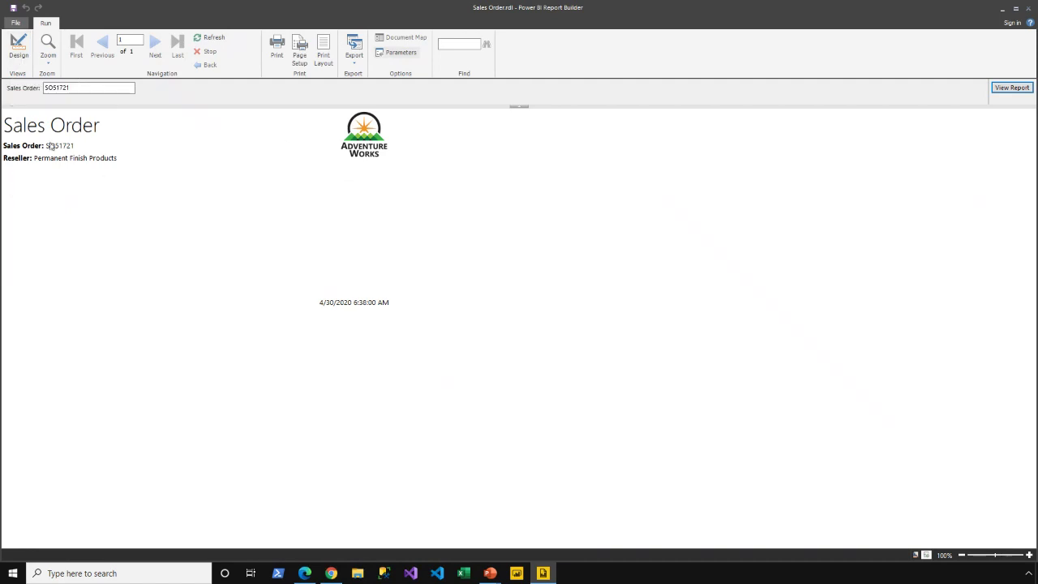
left_click(26, 54)
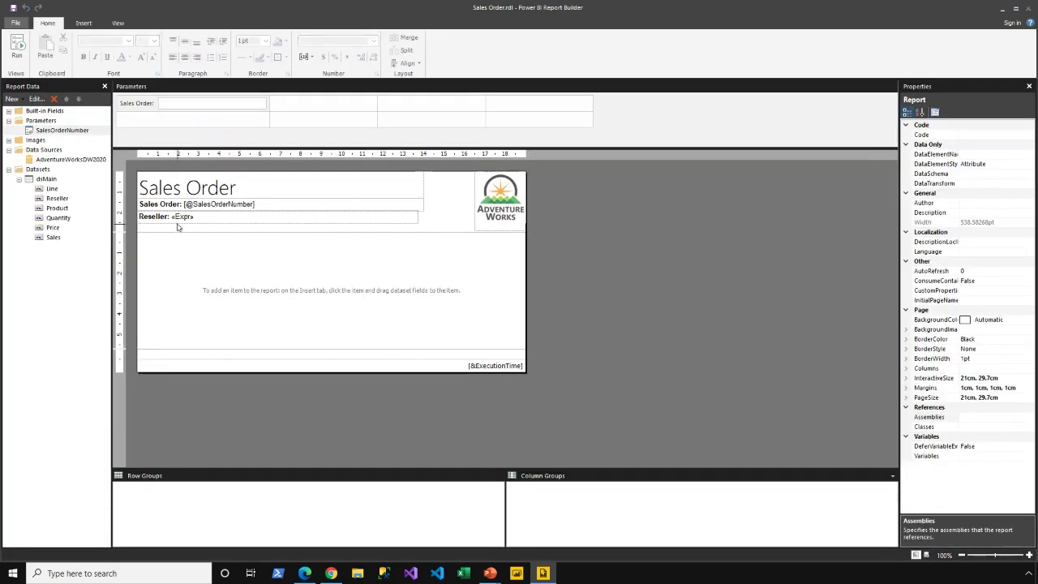
Widen the Reseller text box to match the width of the Sales Order text box above it
left_click(349, 219)
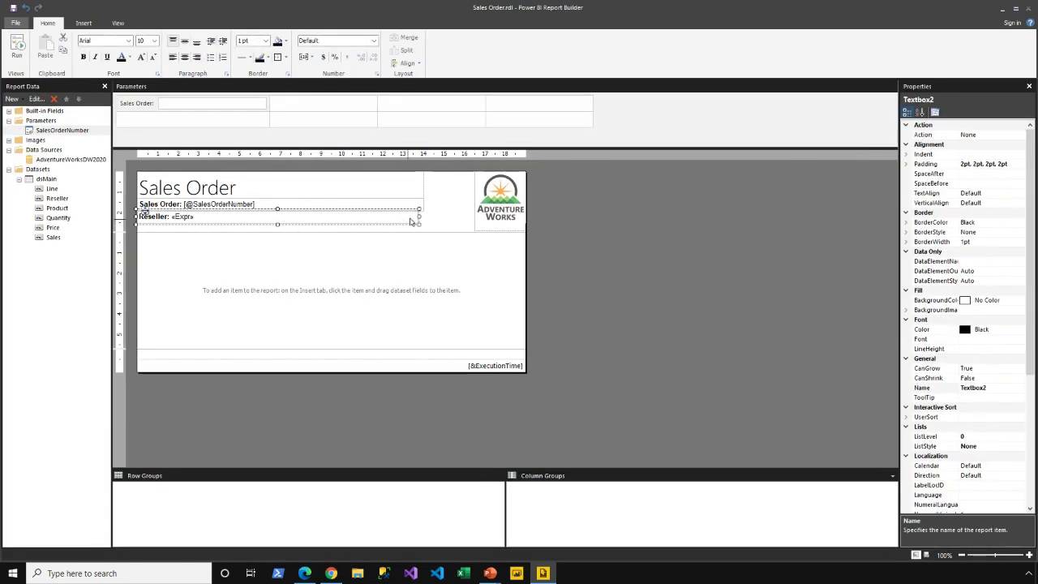
left_click(309, 251)
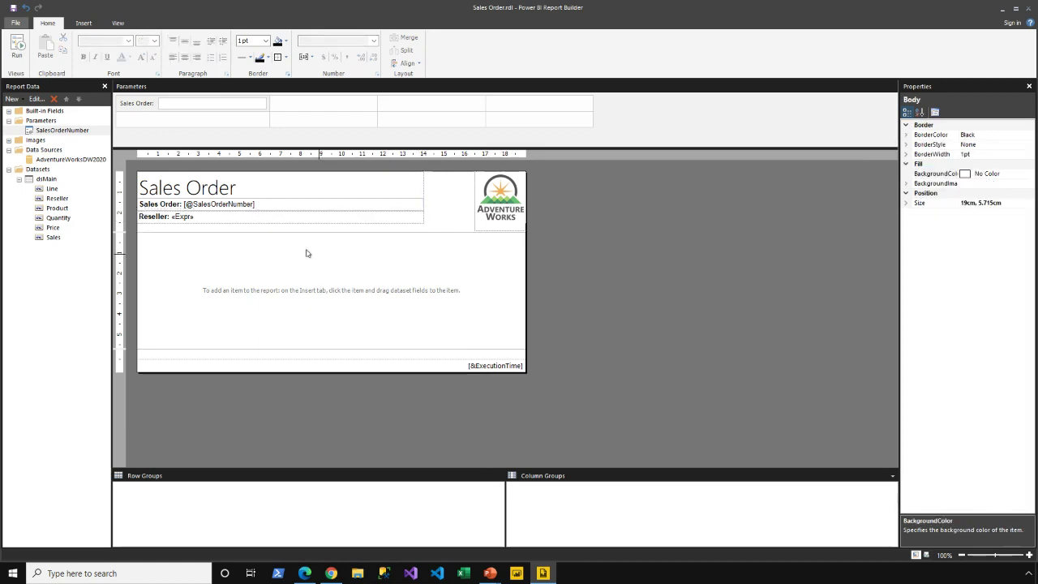
Insert a blank table in the report body below the page header
left_click(90, 23)
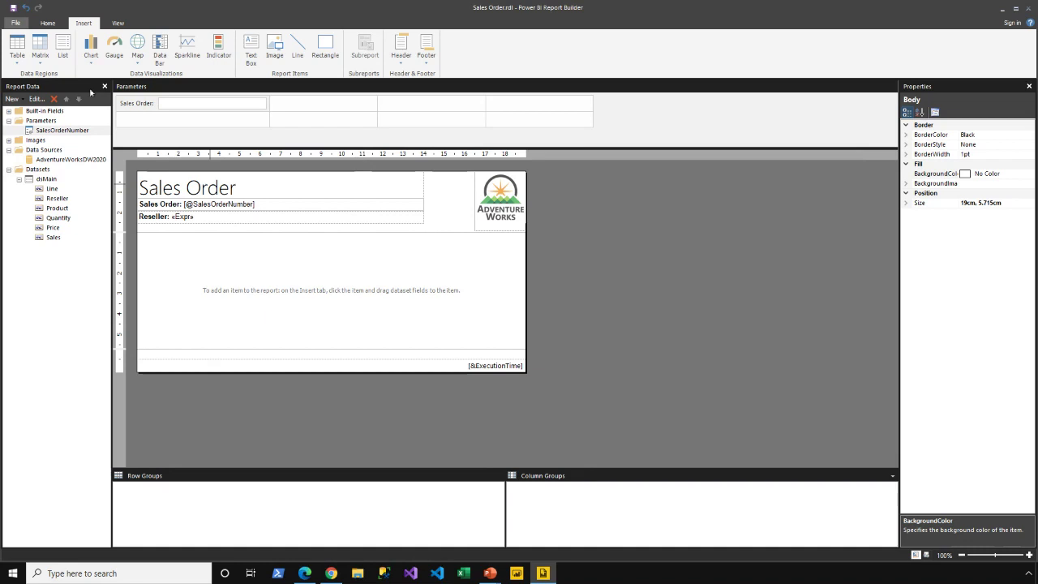
left_click(17, 55)
left_click(37, 89)
left_click(157, 250)
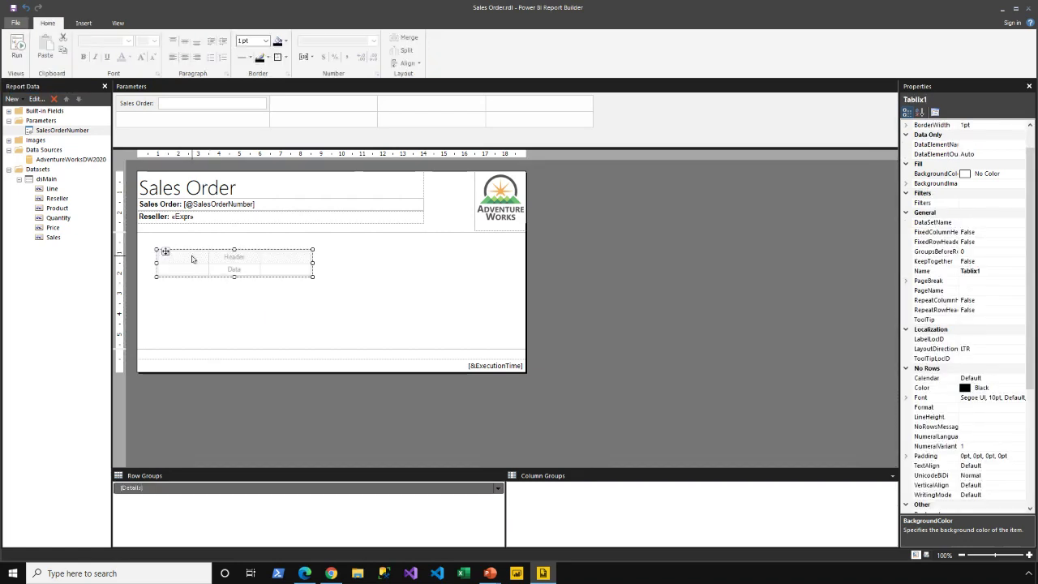
Examine the new table's column and detail row selectors, and select the whole table
left_click(194, 259)
left_click(242, 248)
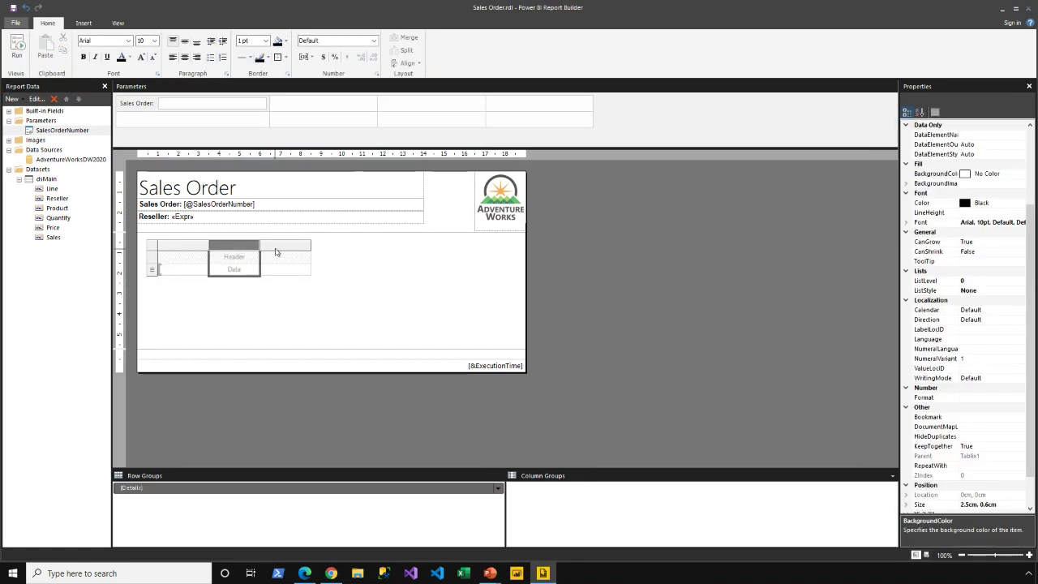
left_click(284, 269)
left_click(153, 271)
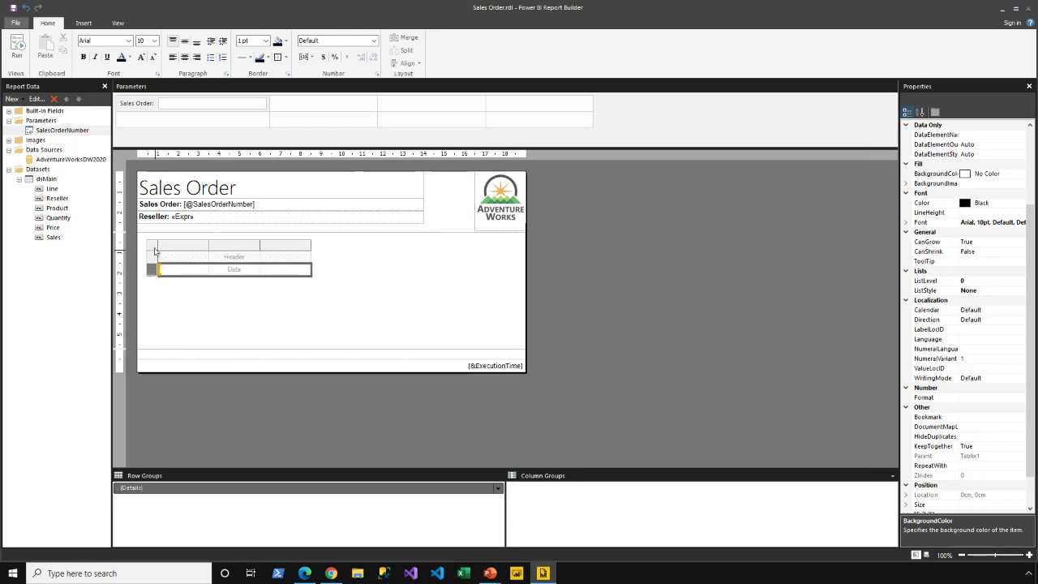
left_click(152, 245)
left_click_drag(152, 235, 144, 231)
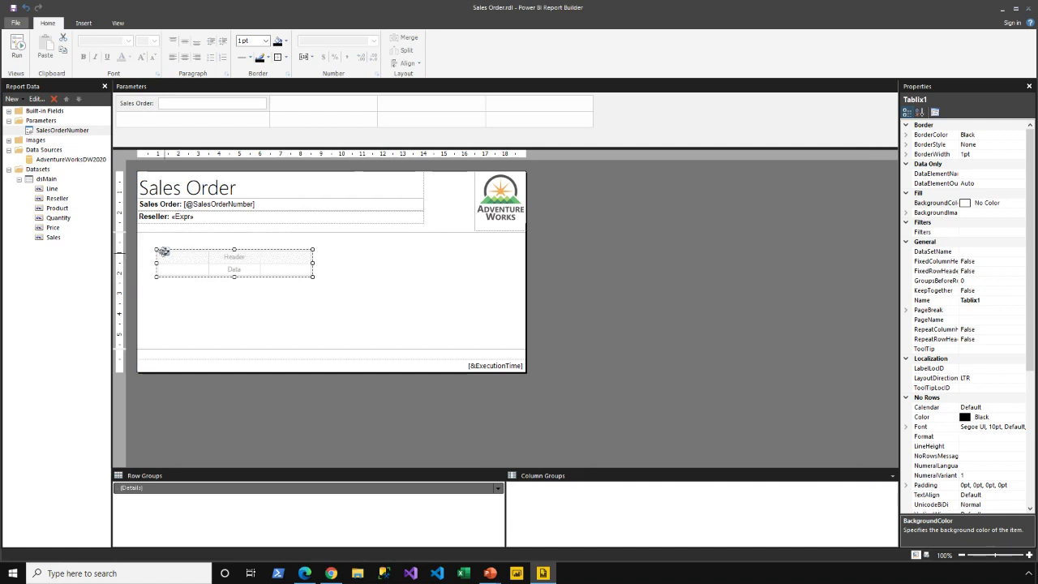
Position the table at the top-left corner of the report body by setting its Left and Top location to 0 cm
scroll(1029, 471, "down", 5)
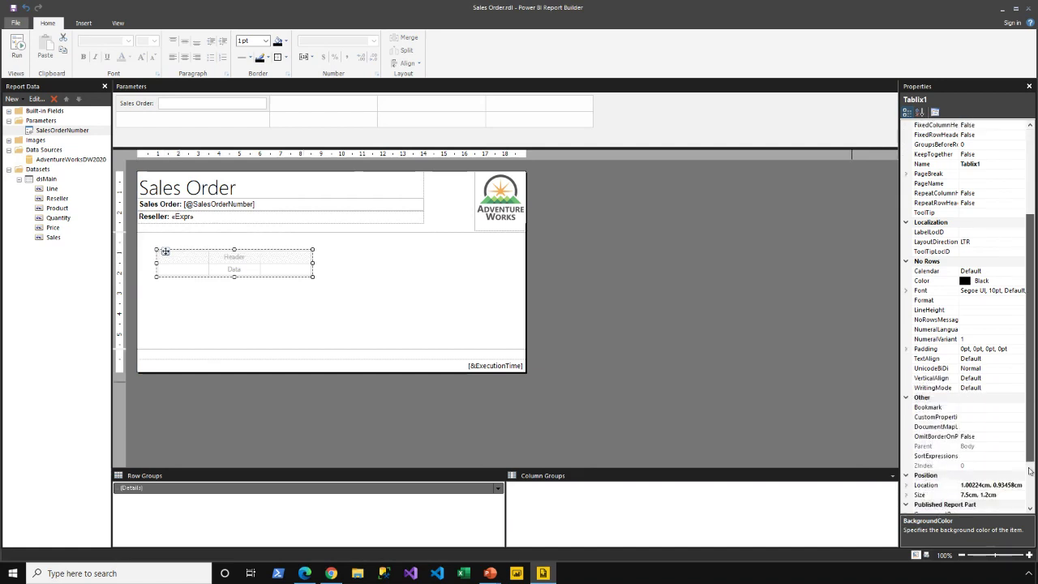
scroll(1030, 470, "down", 3)
left_click(908, 408)
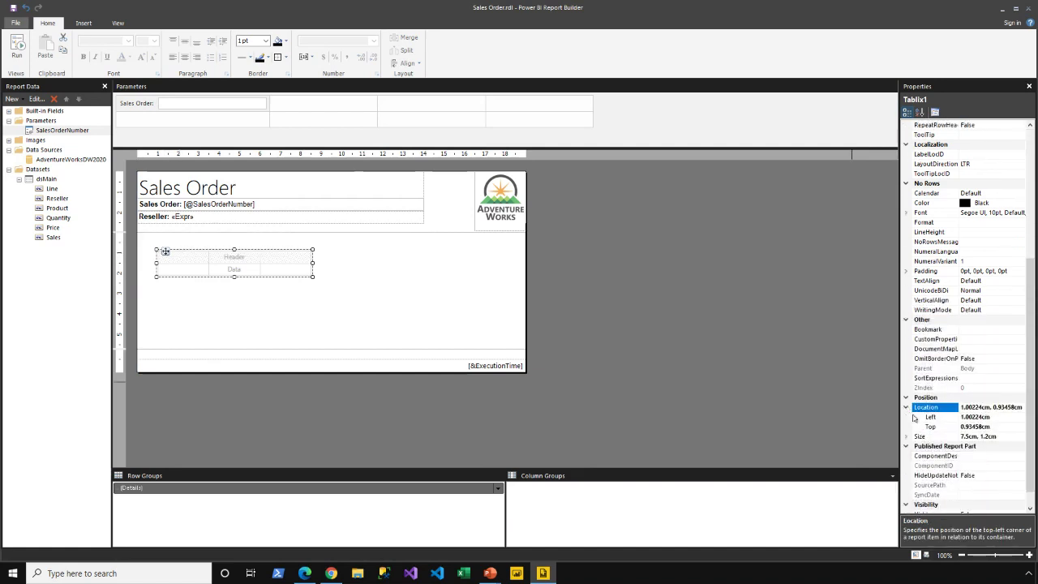
left_click(923, 417)
type("0")
left_click(935, 428)
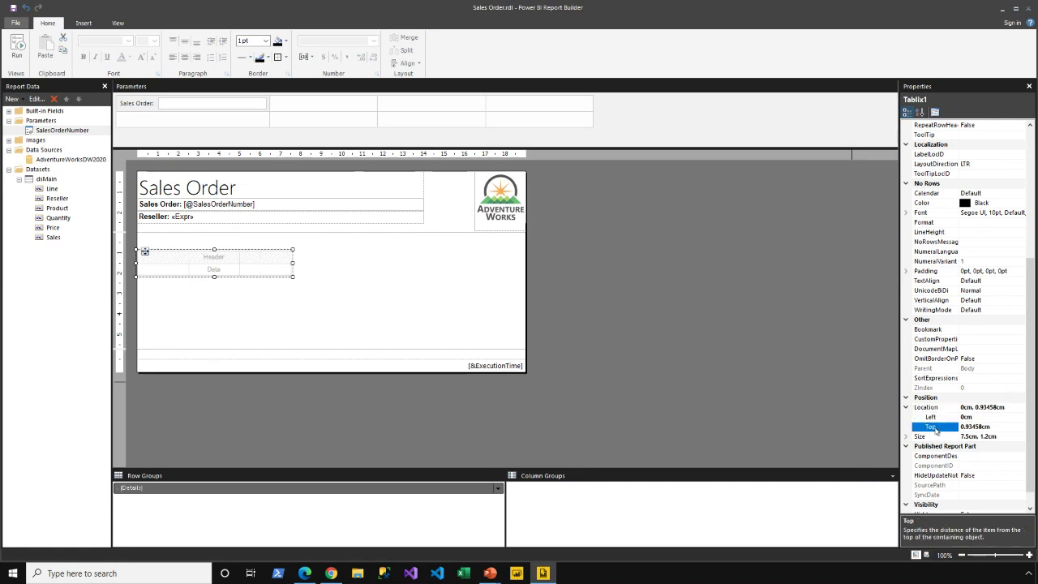
type("0")
key("Return")
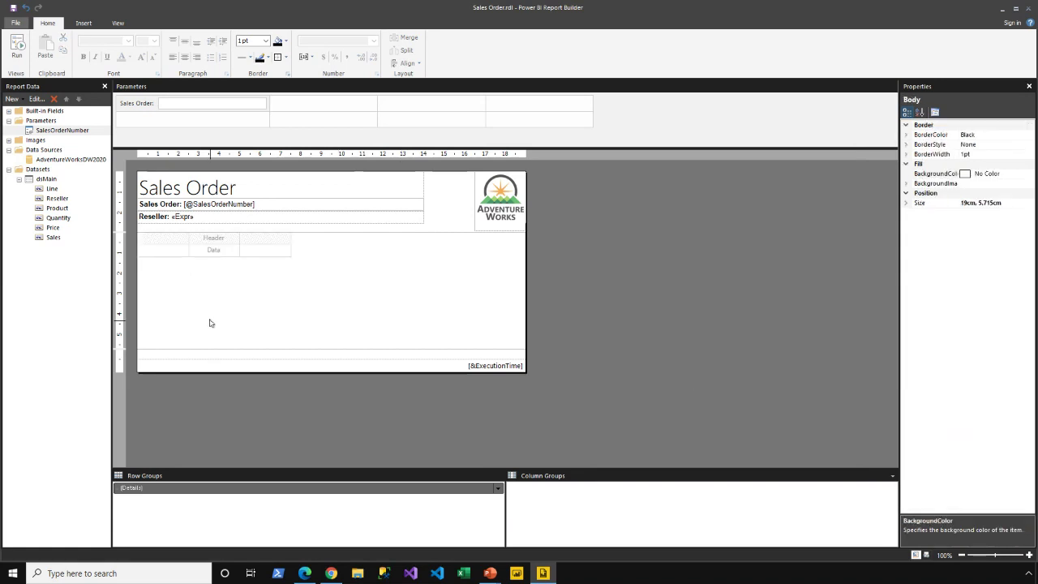
Examine the table's header and data cells, its three columns, and its detail row
left_click(177, 251)
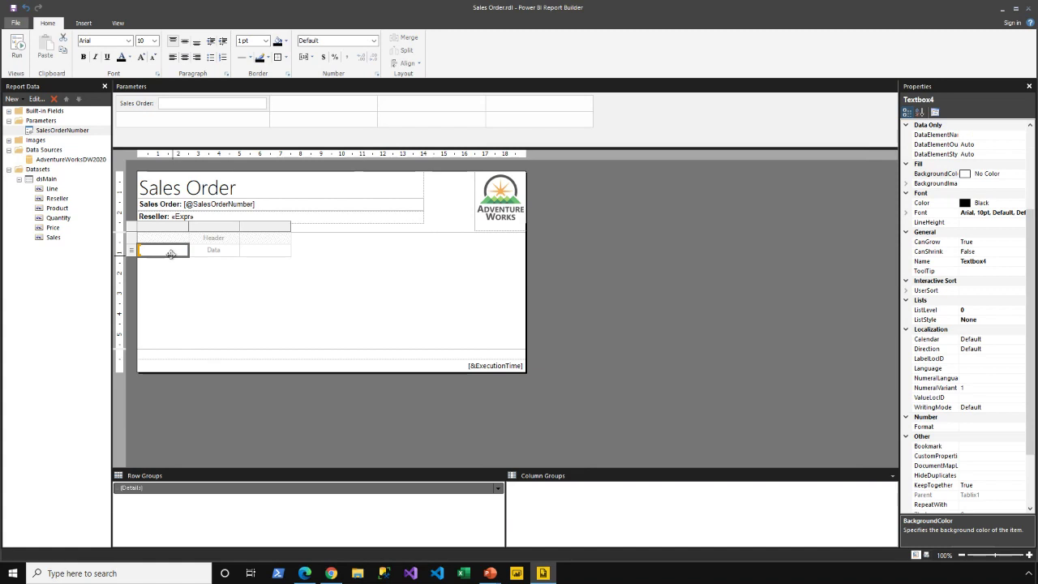
left_click(171, 243)
left_click(197, 241)
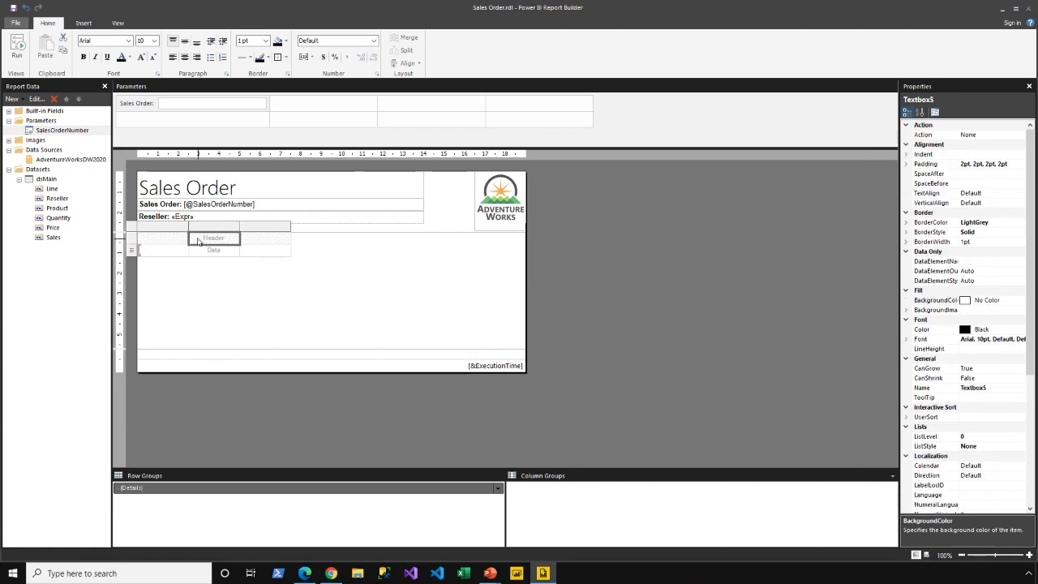
left_click(261, 240)
left_click(242, 254)
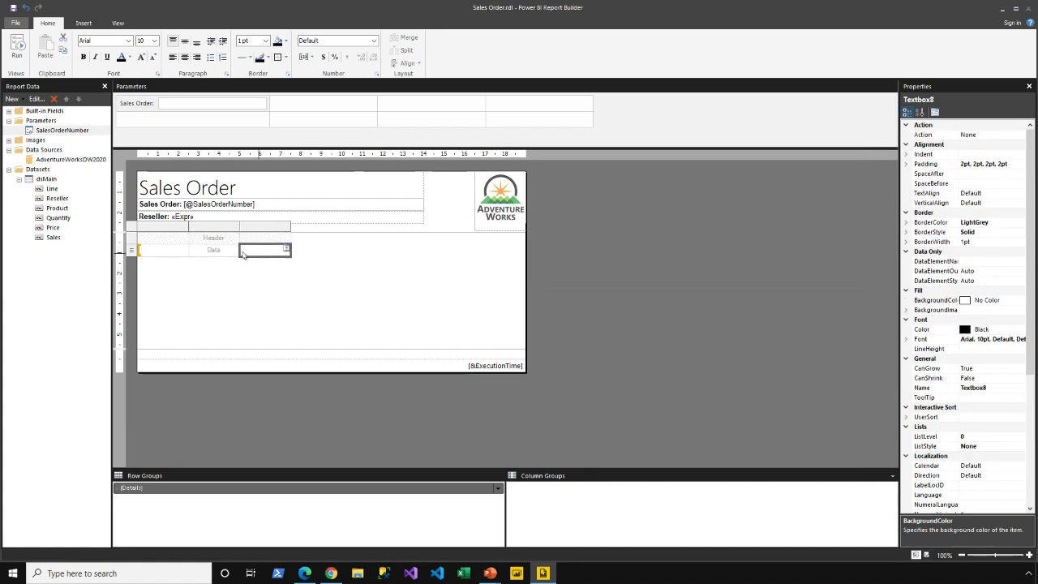
left_click(214, 252)
left_click(176, 253)
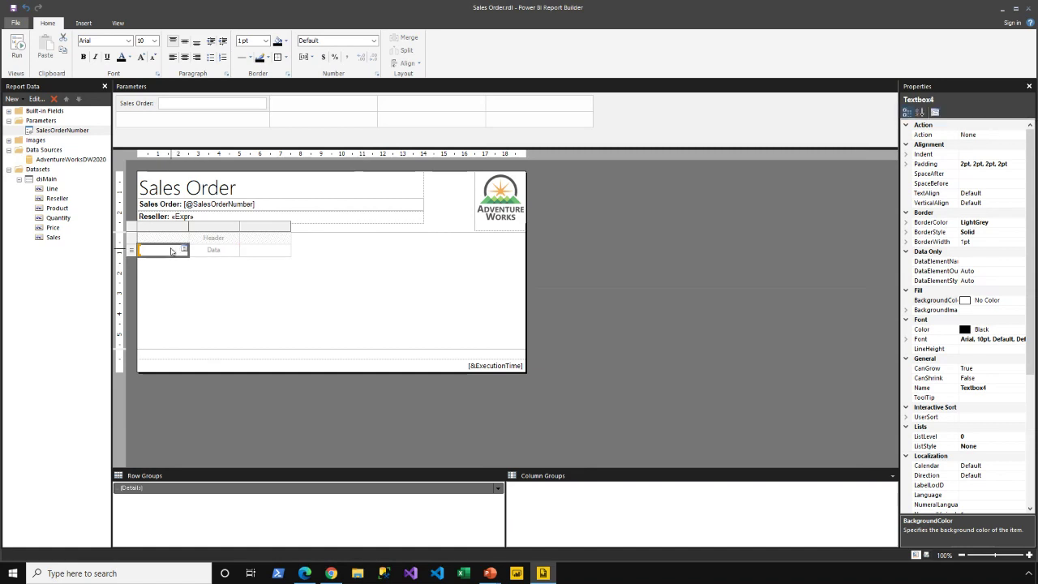
left_click(170, 228)
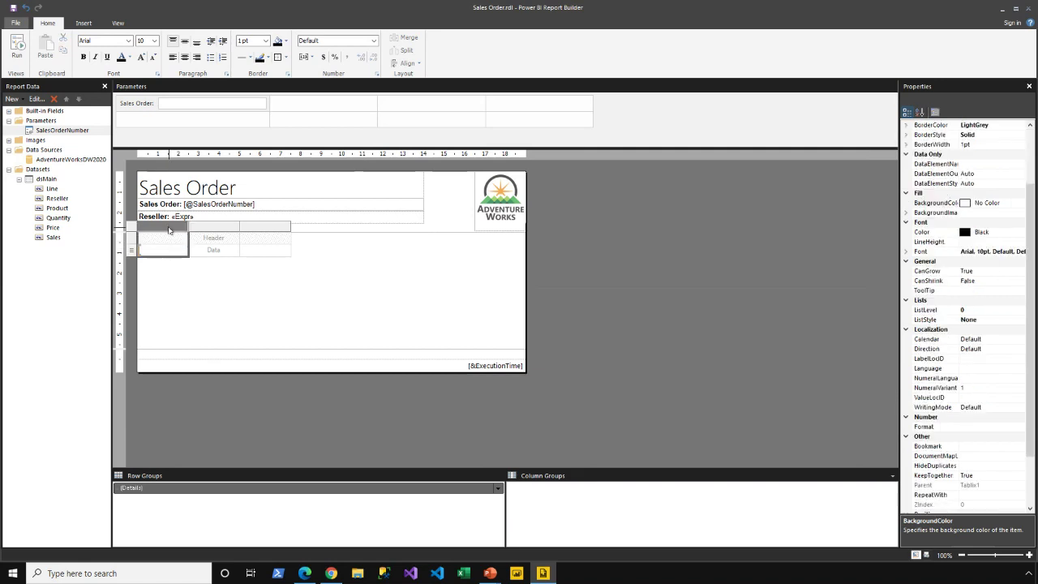
left_click(209, 231)
left_click(265, 226)
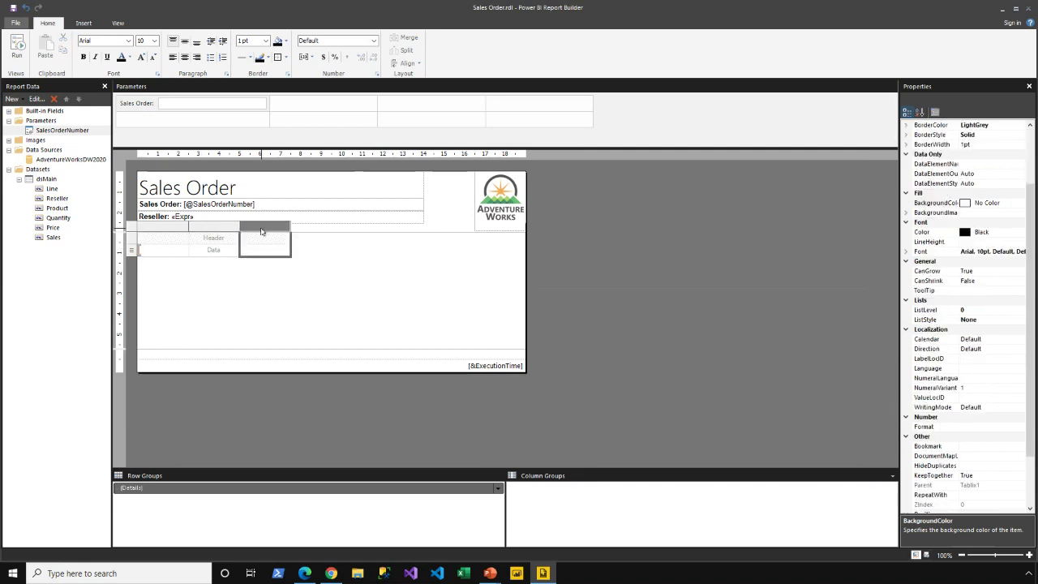
left_click(131, 253)
left_click(207, 227)
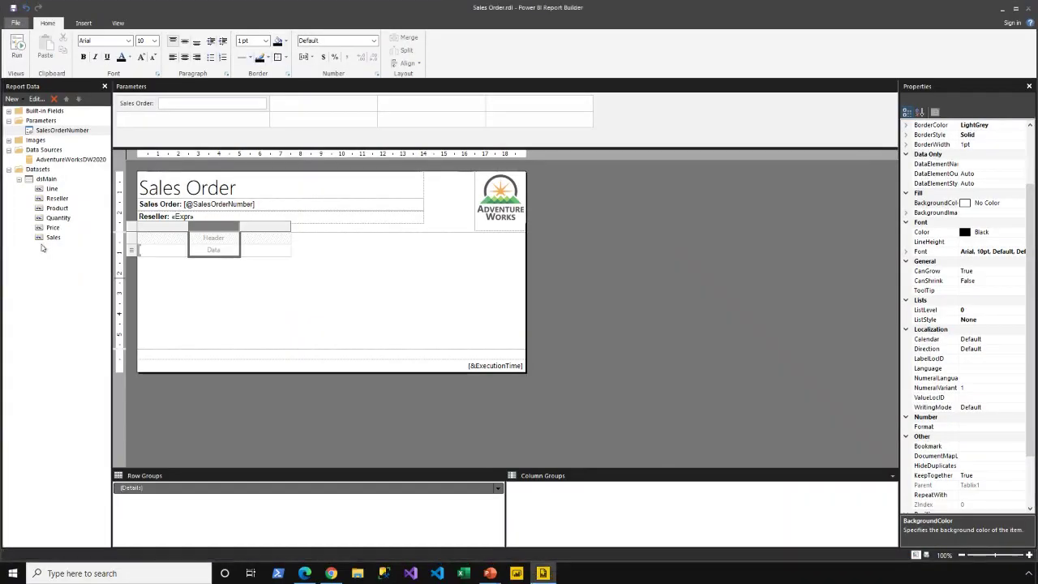
Assign the Line, Product and Quantity fields to the data cells of the table's three columns
left_click(168, 264)
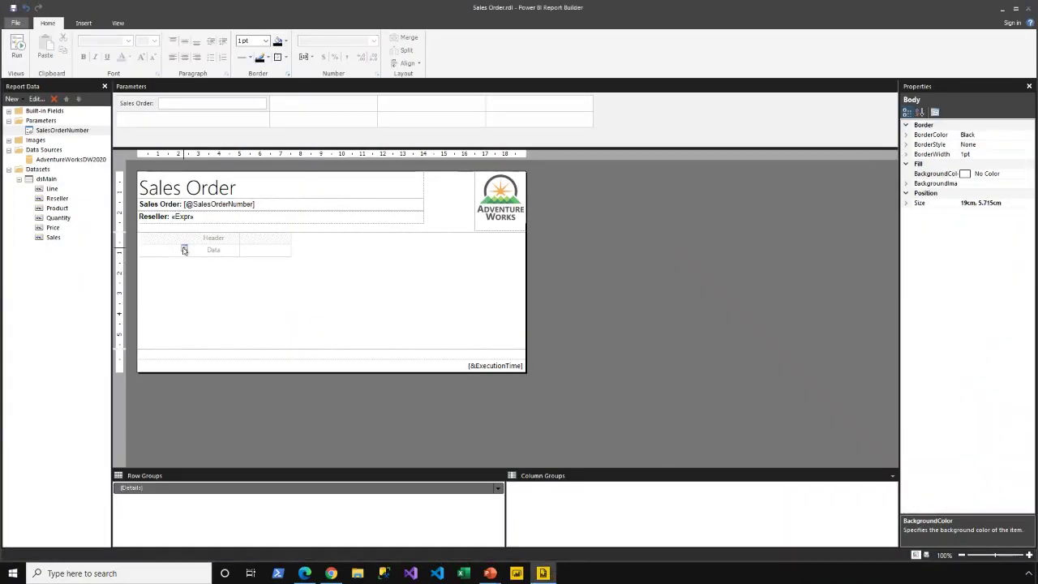
left_click(185, 250)
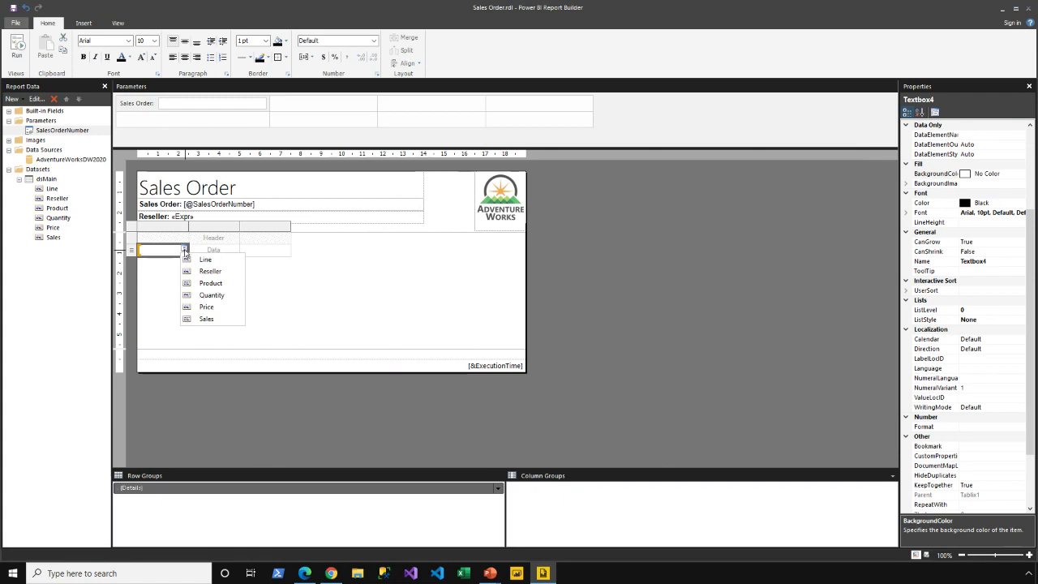
left_click(205, 260)
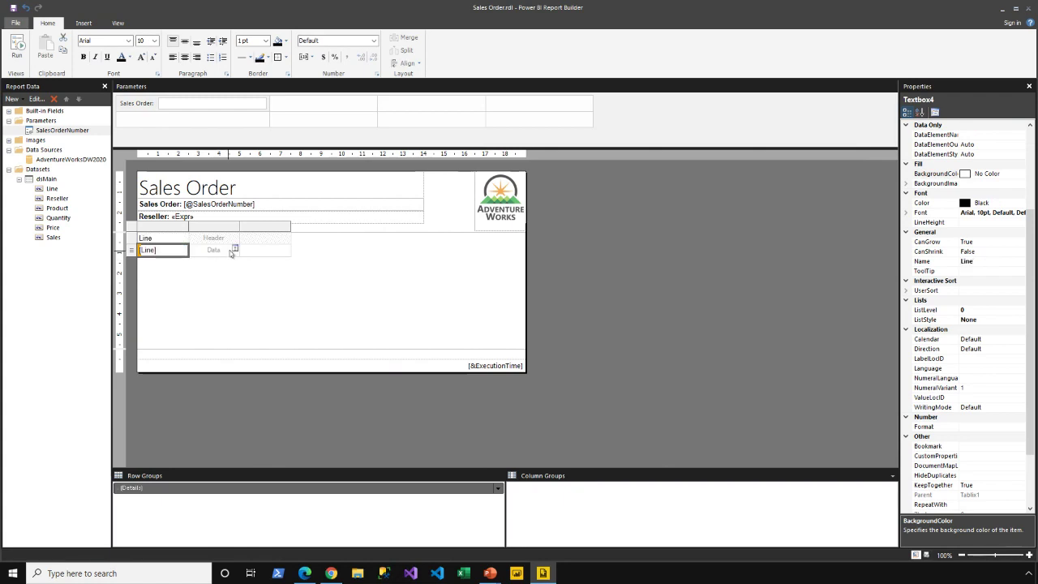
left_click(235, 250)
left_click(268, 283)
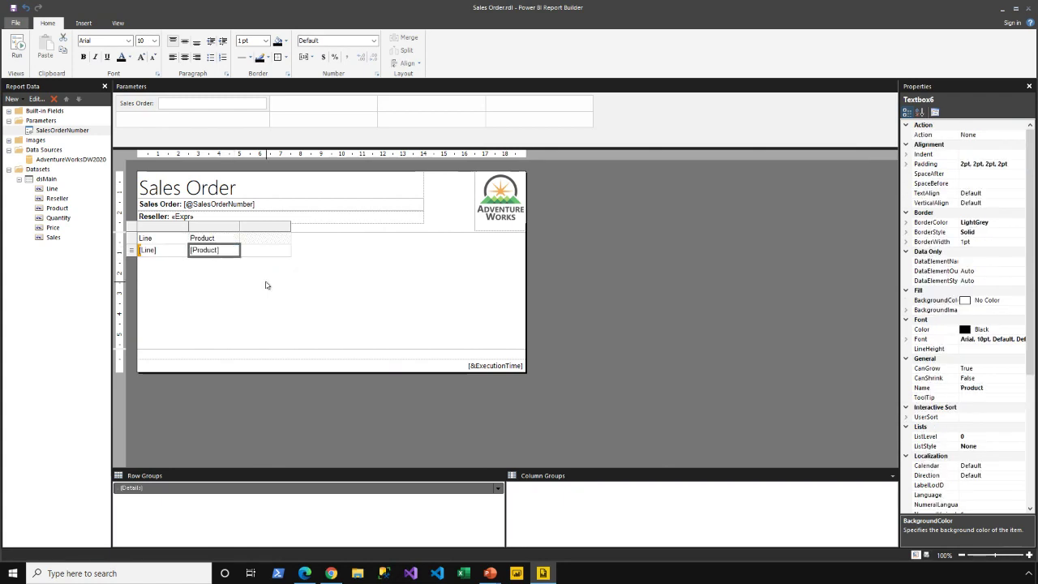
left_click(287, 250)
left_click(328, 296)
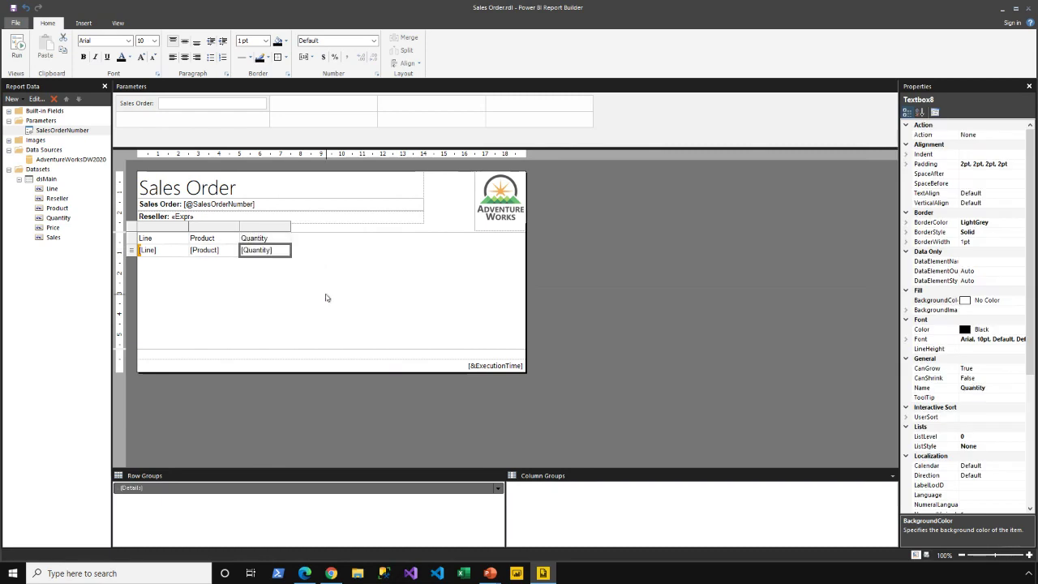
Insert two blank columns to the right of the Quantity column
right_click(278, 230)
mouse_move(309, 240)
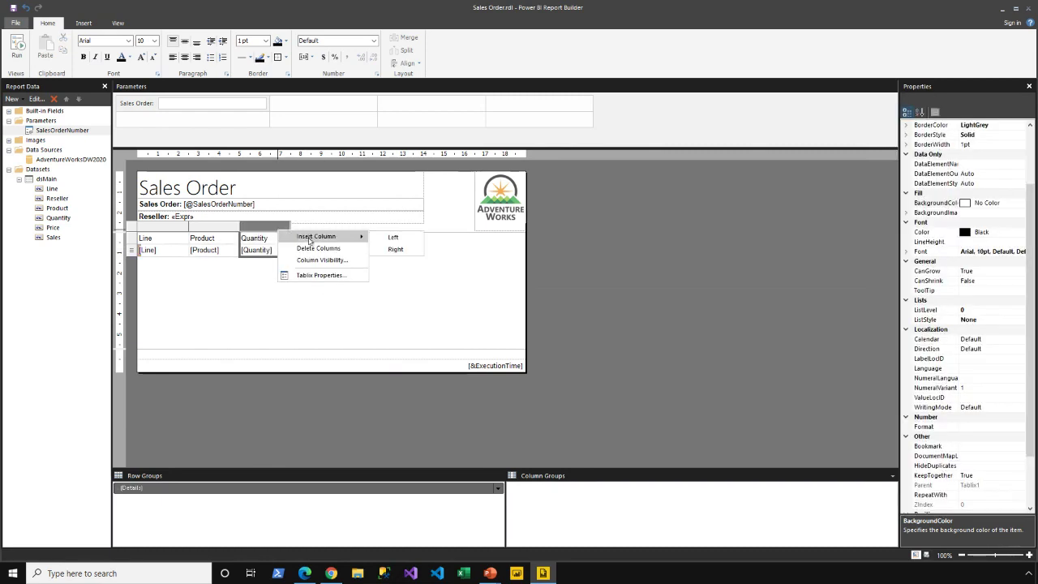
left_click(395, 249)
right_click(304, 227)
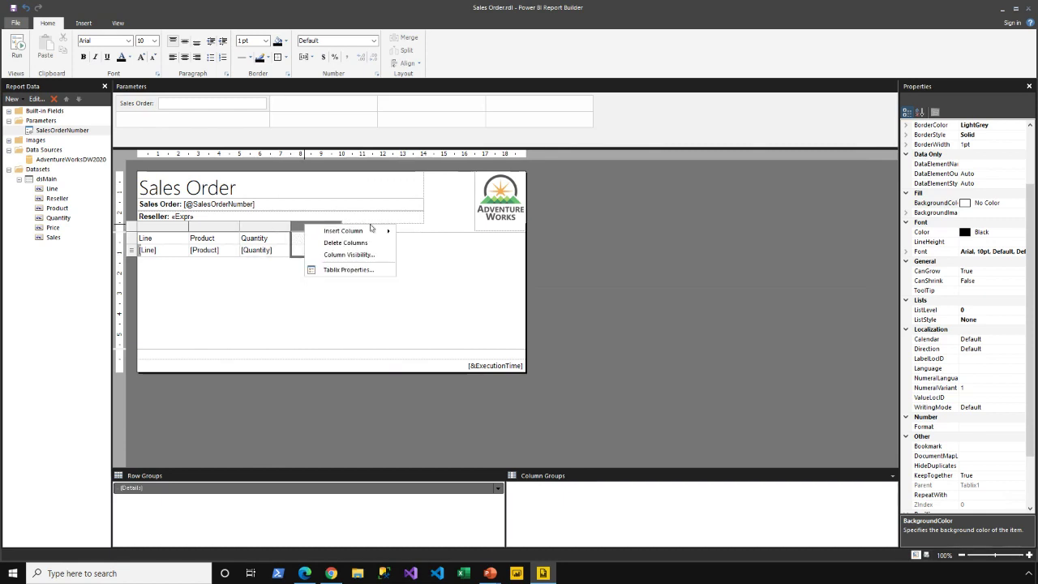
mouse_move(371, 231)
left_click(438, 245)
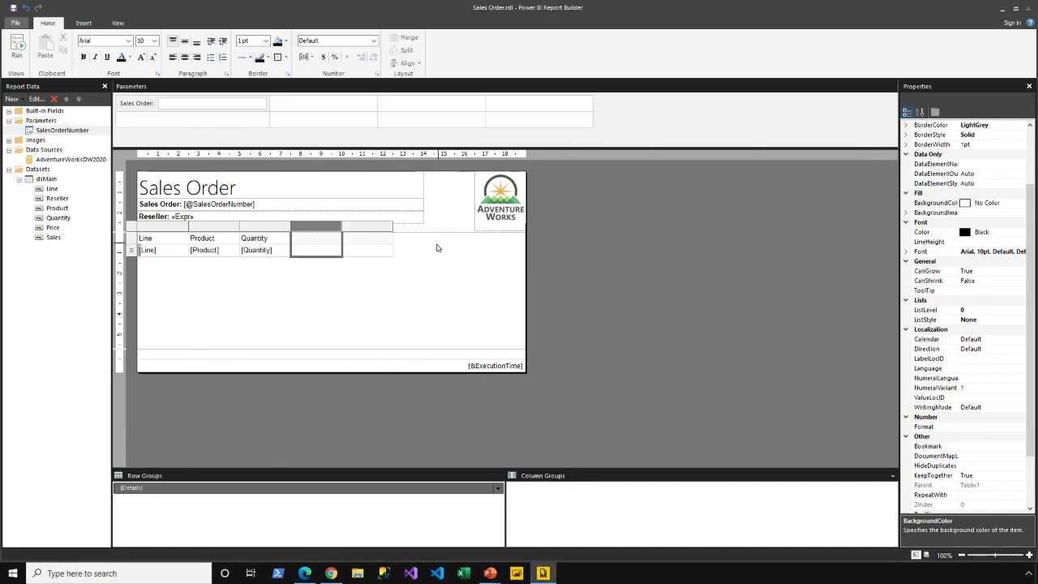
Assign the Price and Sales fields to the data cells of the two blank columns
left_click(337, 248)
left_click(360, 315)
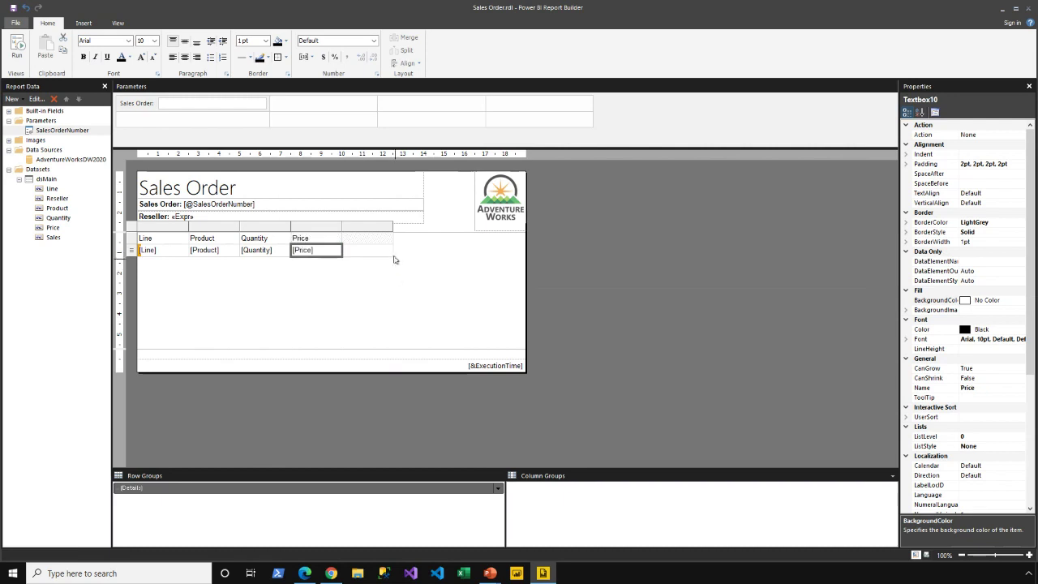
left_click(388, 249)
left_click(409, 322)
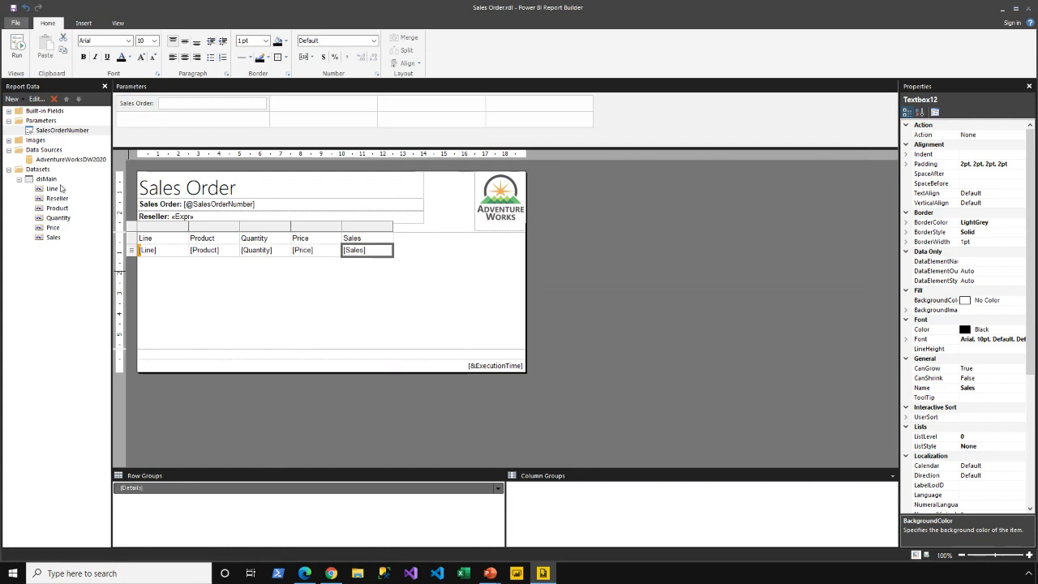
Run the report for a sales order, review the order lines on the first and last pages, and return to the design view
left_click(24, 60)
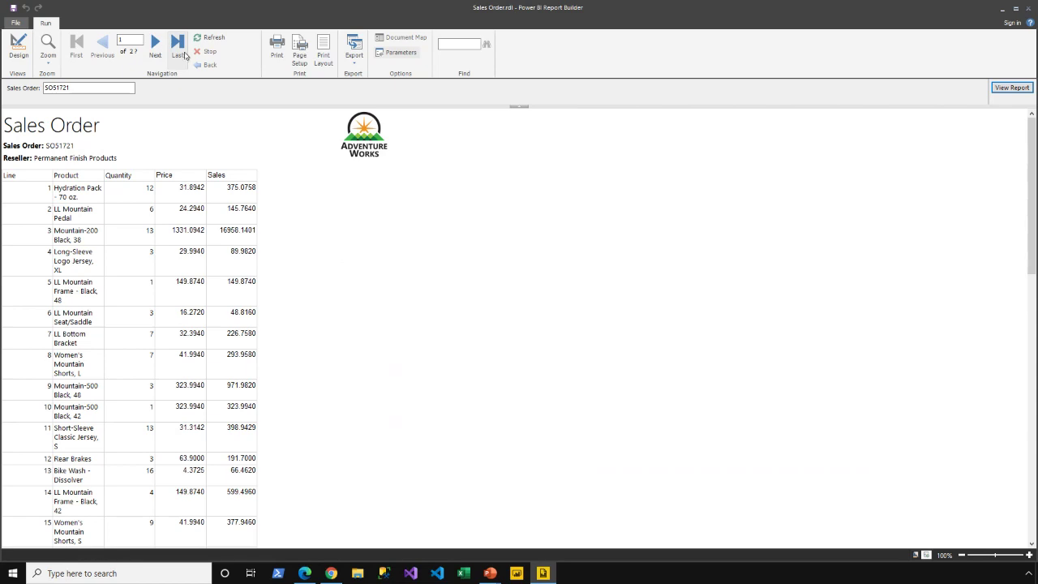
left_click(183, 59)
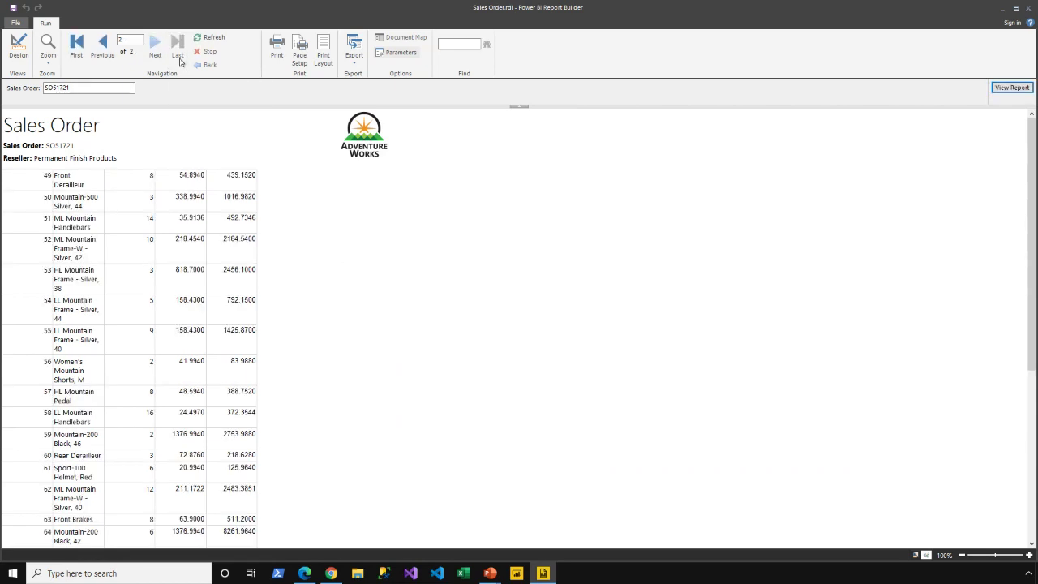
scroll(256, 373, "down", 5)
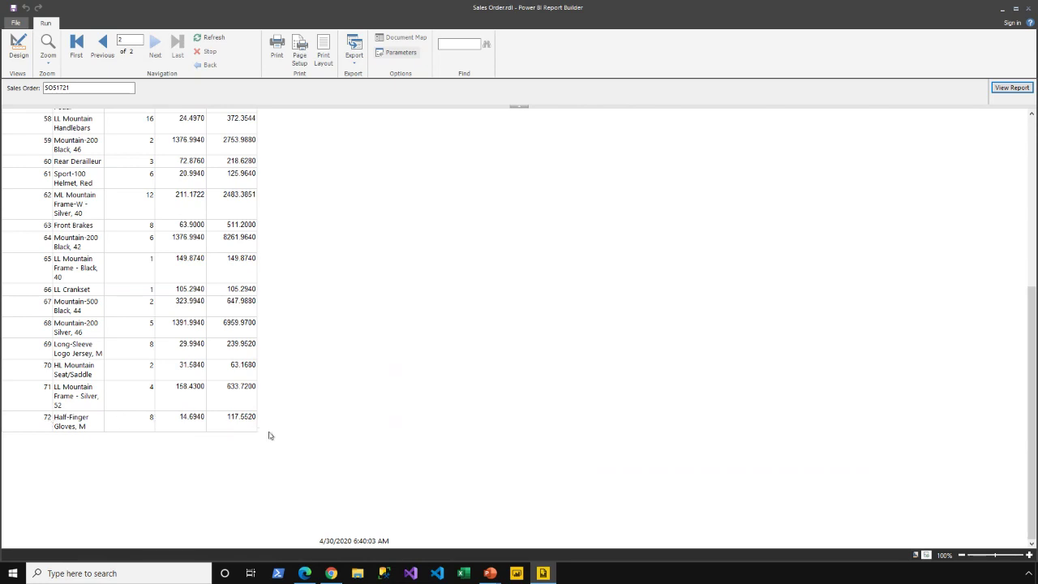
key("Home")
scroll(154, 243, "down", 5)
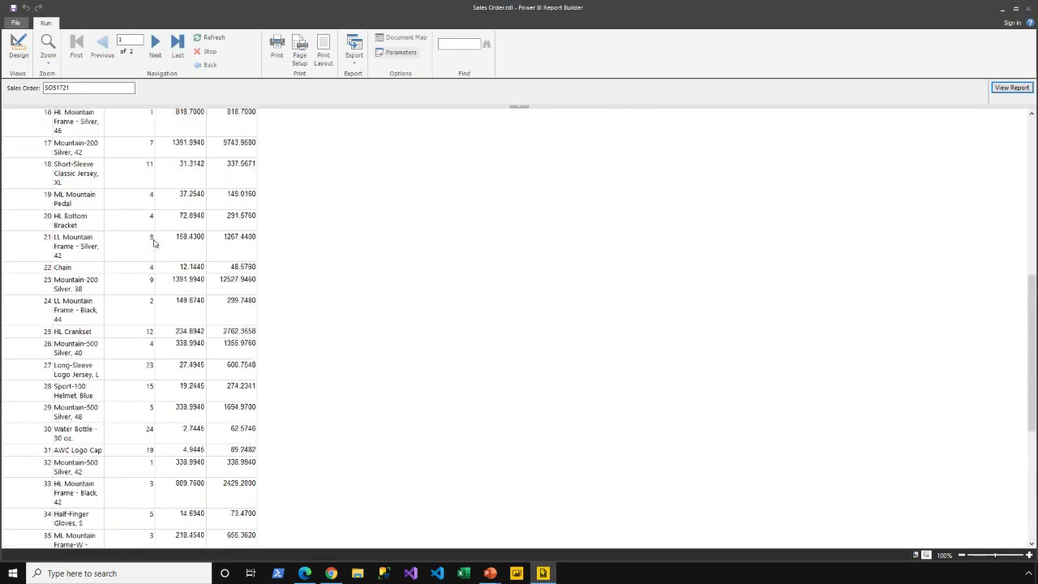
scroll(154, 244, "up", 5)
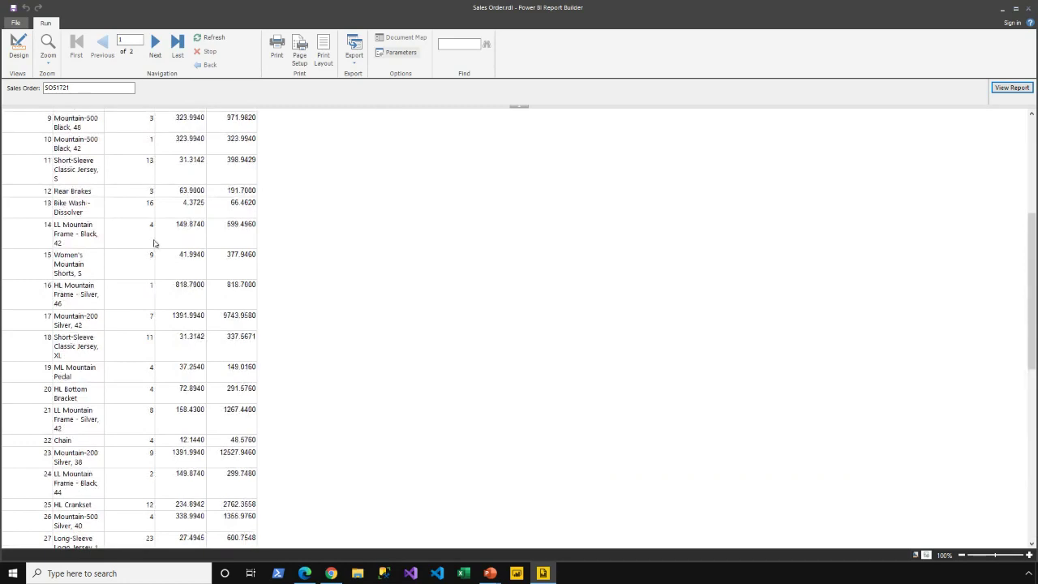
left_click(18, 47)
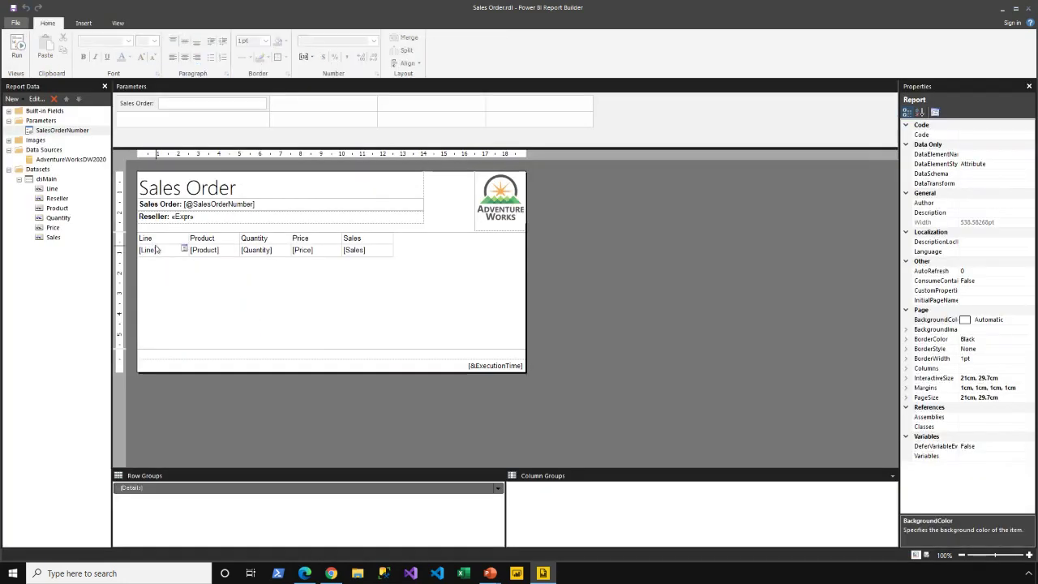
Format the table's header row with a green background and bold white text
left_click(157, 250)
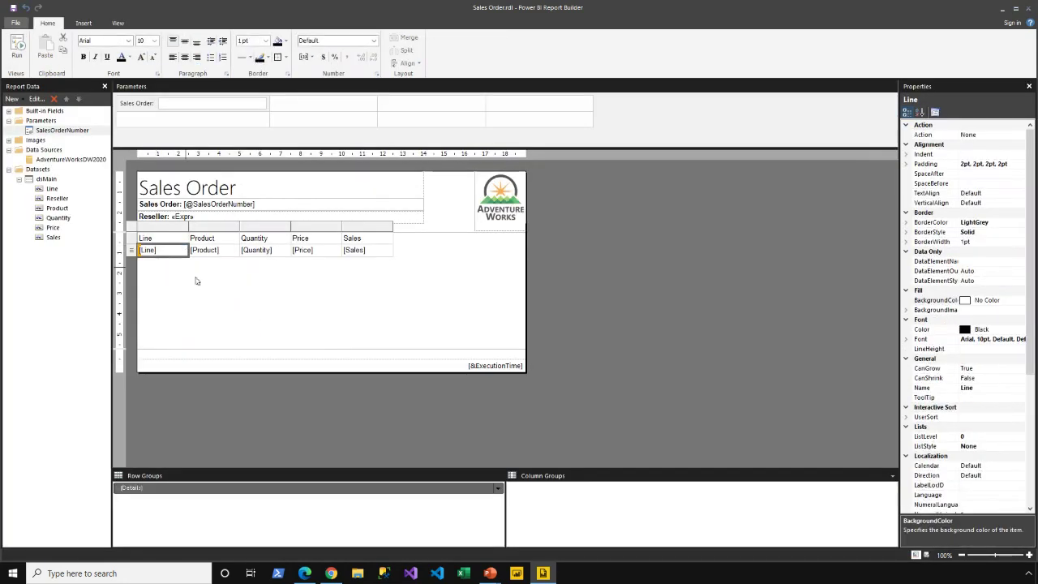
left_click(136, 237)
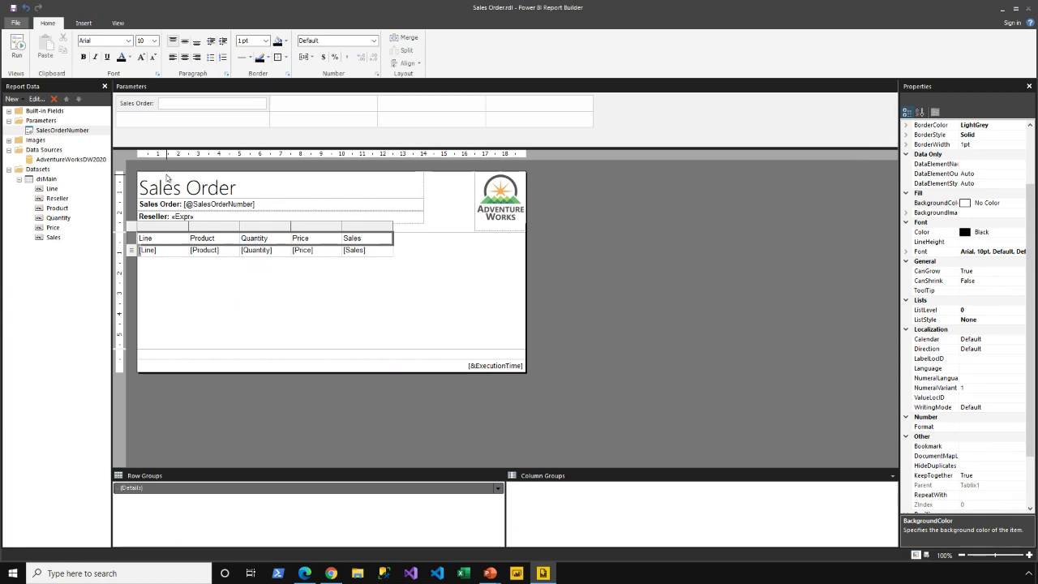
left_click(285, 41)
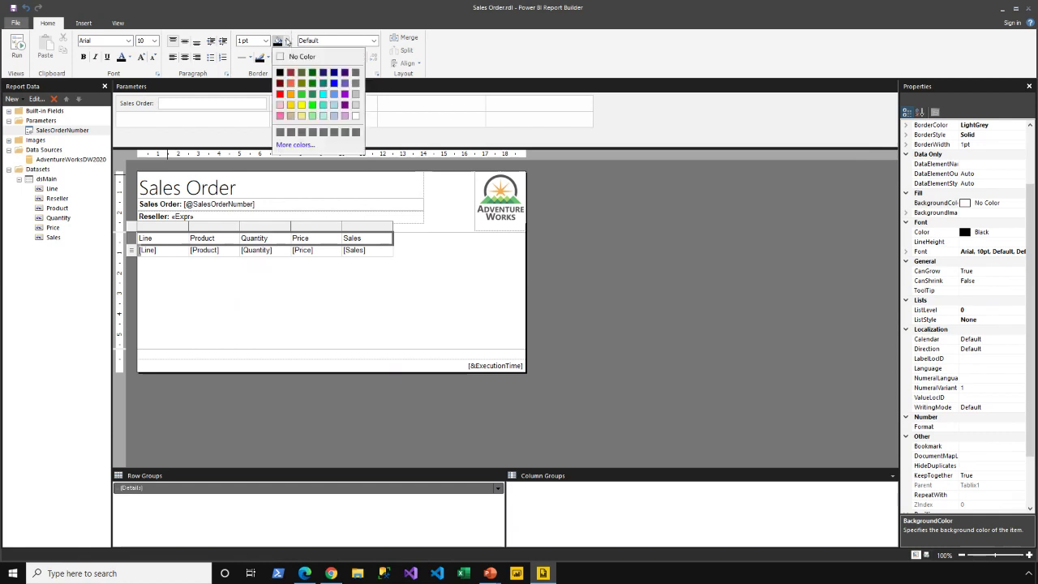
left_click(313, 83)
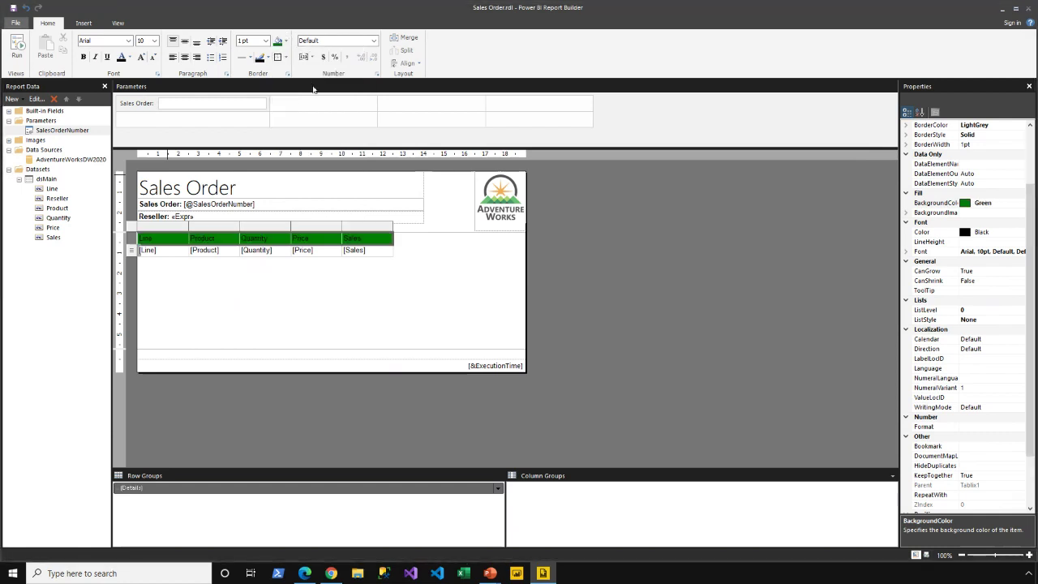
left_click(131, 59)
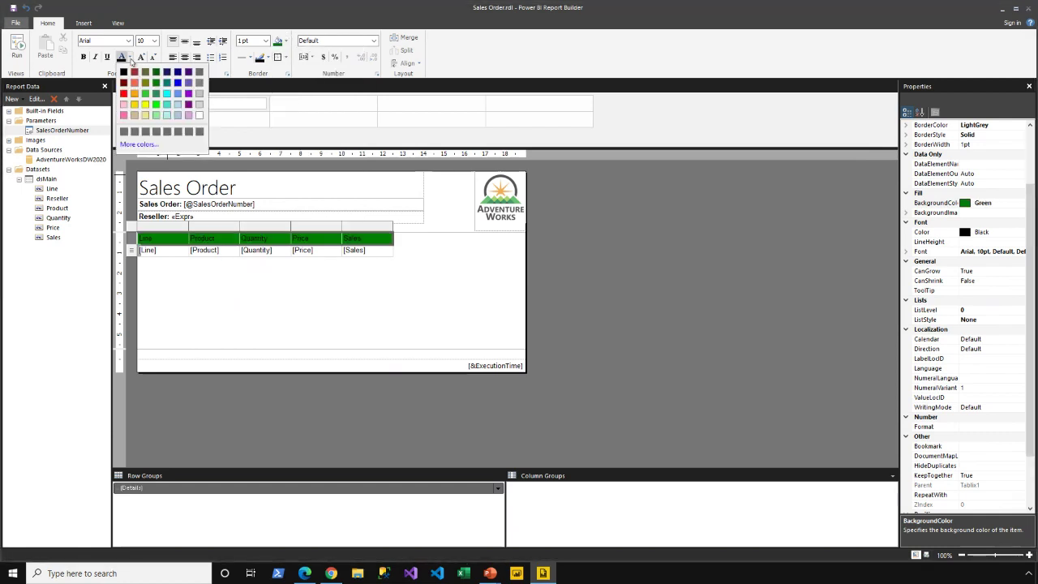
left_click(201, 116)
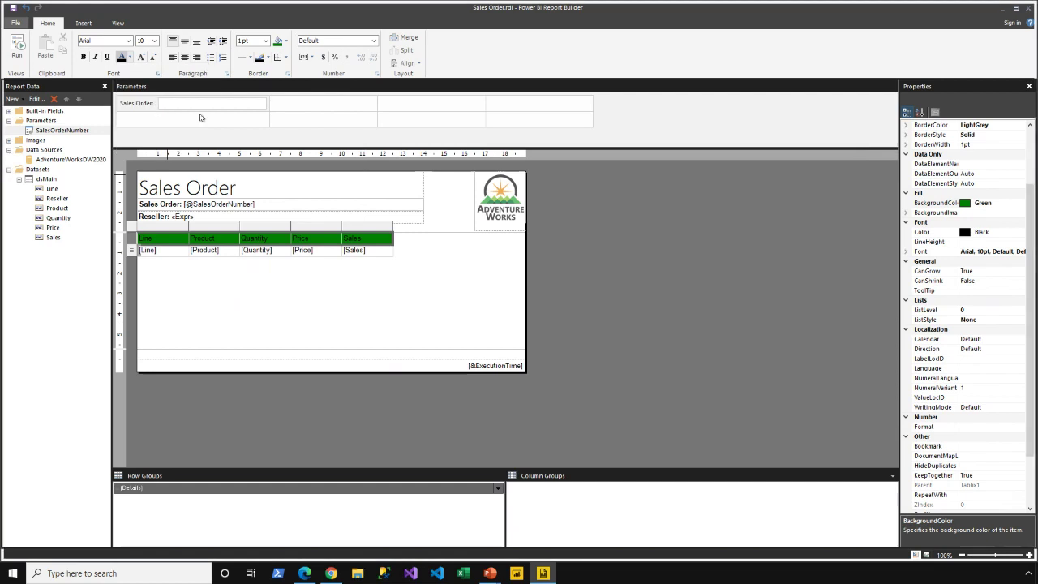
left_click(83, 57)
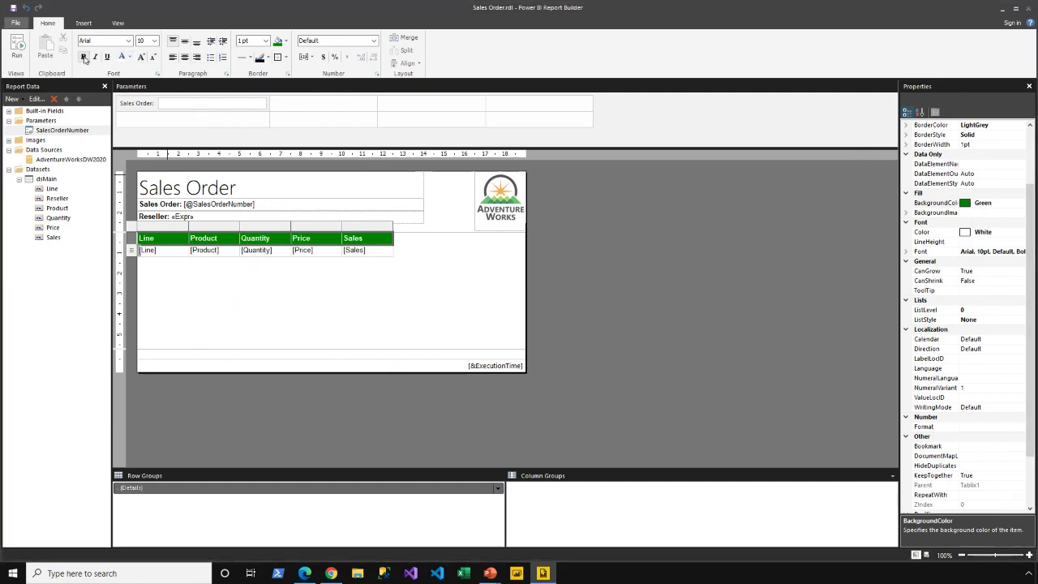
Narrow the table's Line column to about 1.6 cm
left_click(161, 250)
left_click_drag(188, 226, 166, 227)
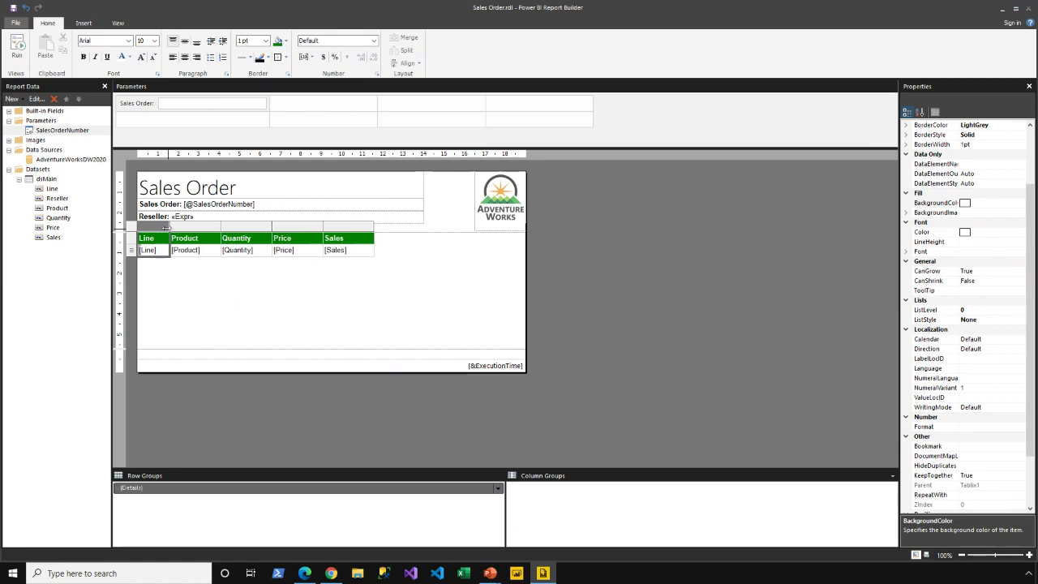
Widen the table's Product column to about 9.9 cm so the table spans the full page width
left_click(194, 226)
left_click(225, 226)
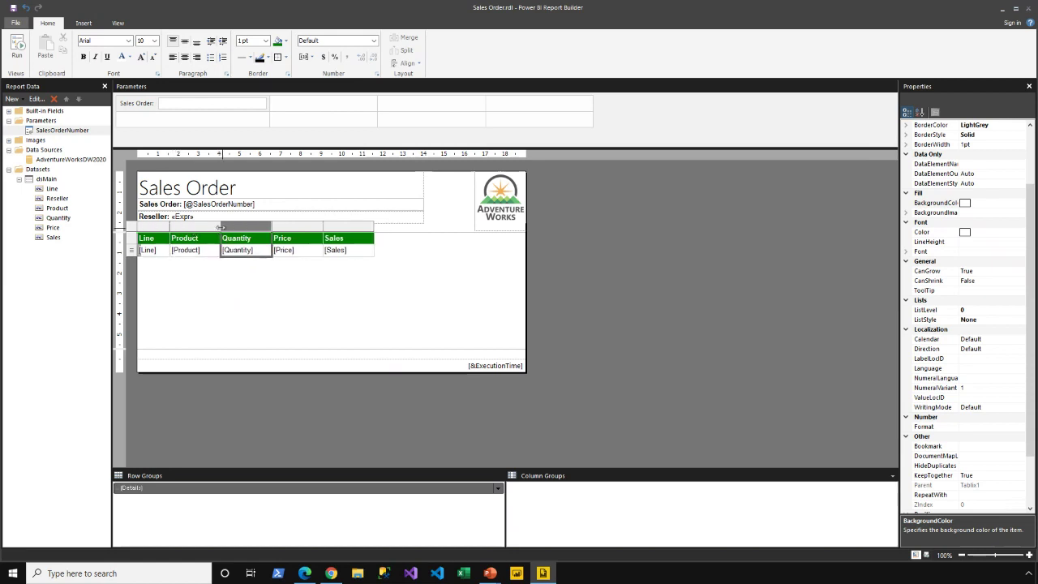
left_click_drag(220, 227, 369, 238)
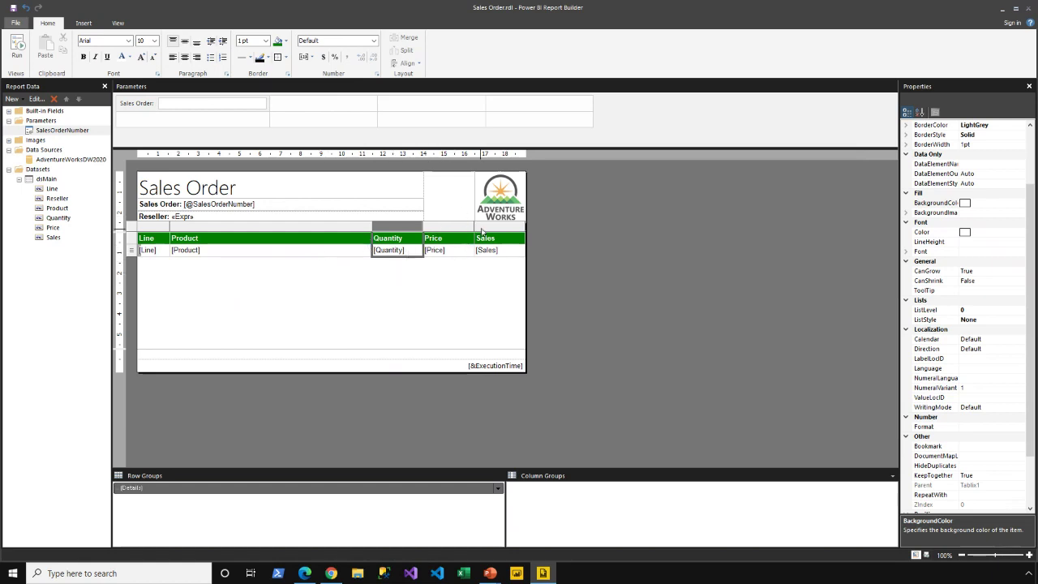
Right-align the table's Quantity, Price and Sales columns and left-align the Line column
left_click_drag(412, 226, 490, 227)
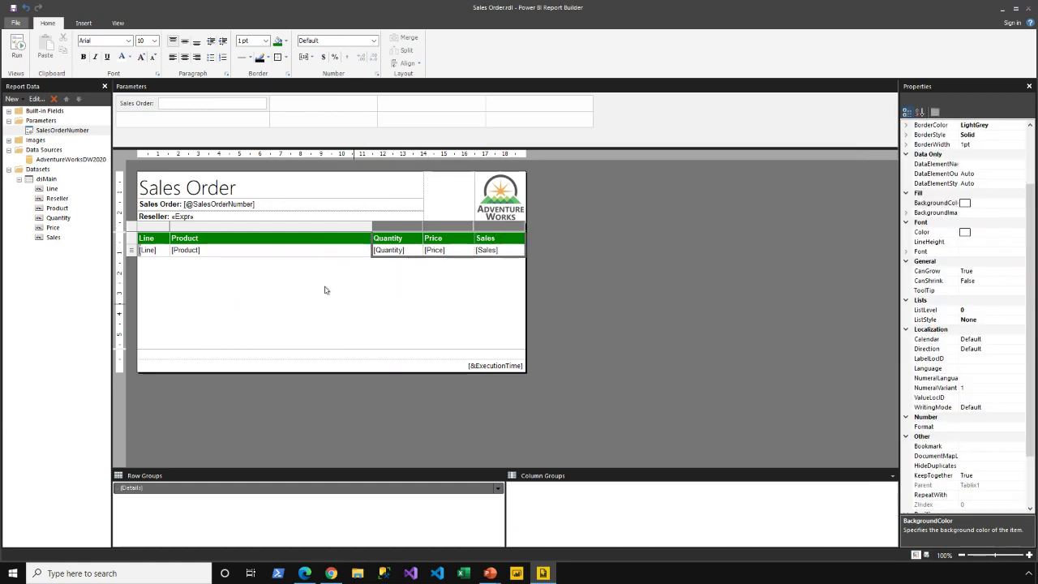
left_click(196, 57)
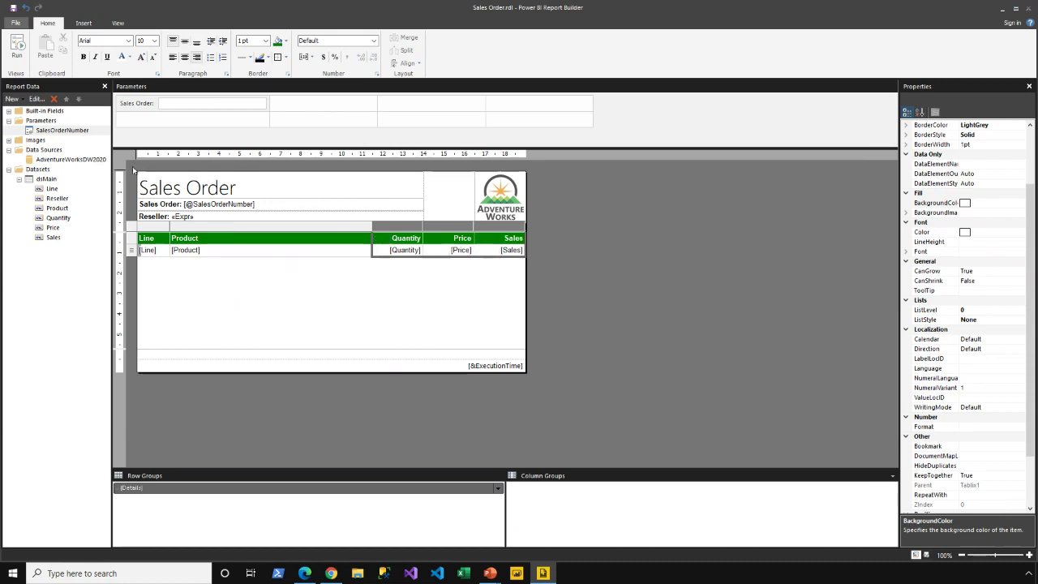
left_click(154, 227)
left_click(173, 58)
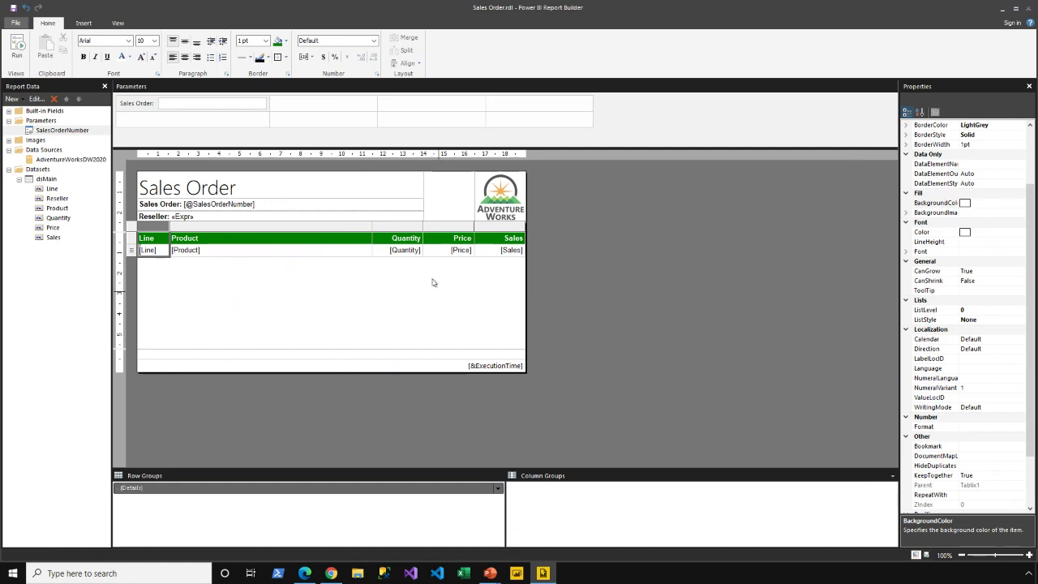
Try to format the Quantity column as Number with 0 decimal places and a 1000 separator
left_click(403, 226)
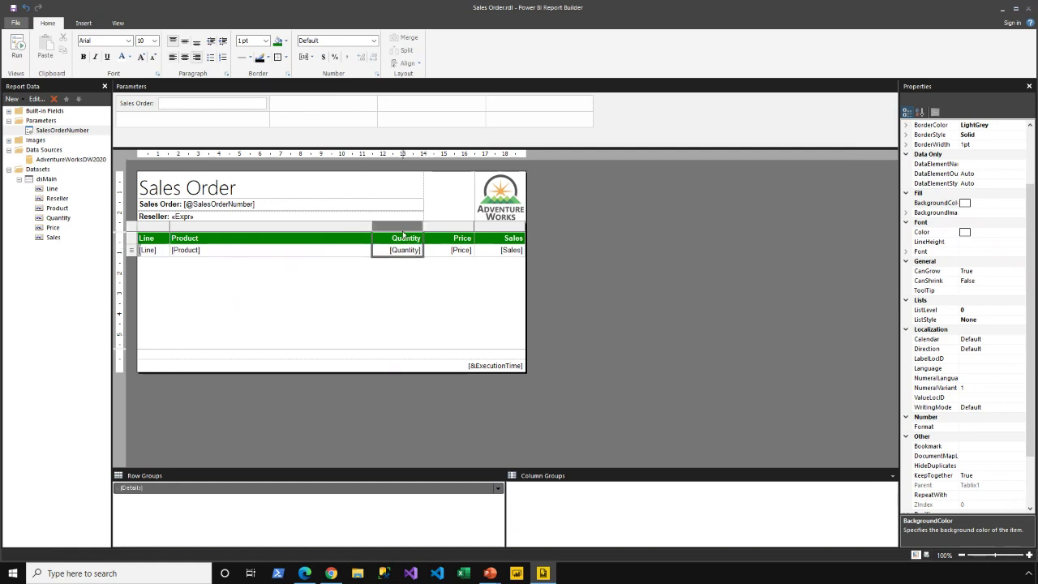
left_click(374, 40)
left_click(332, 58)
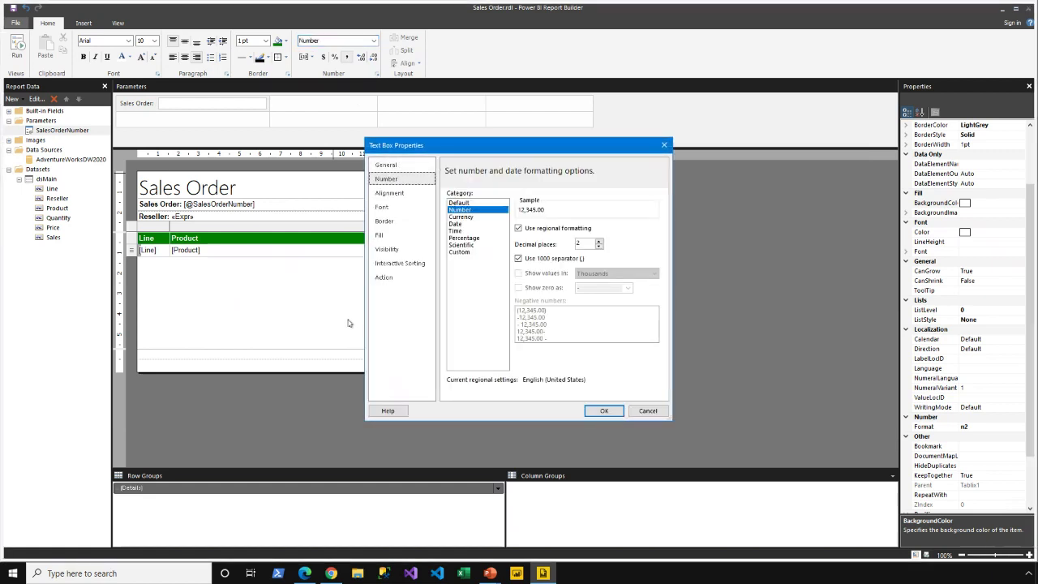
left_click(598, 248)
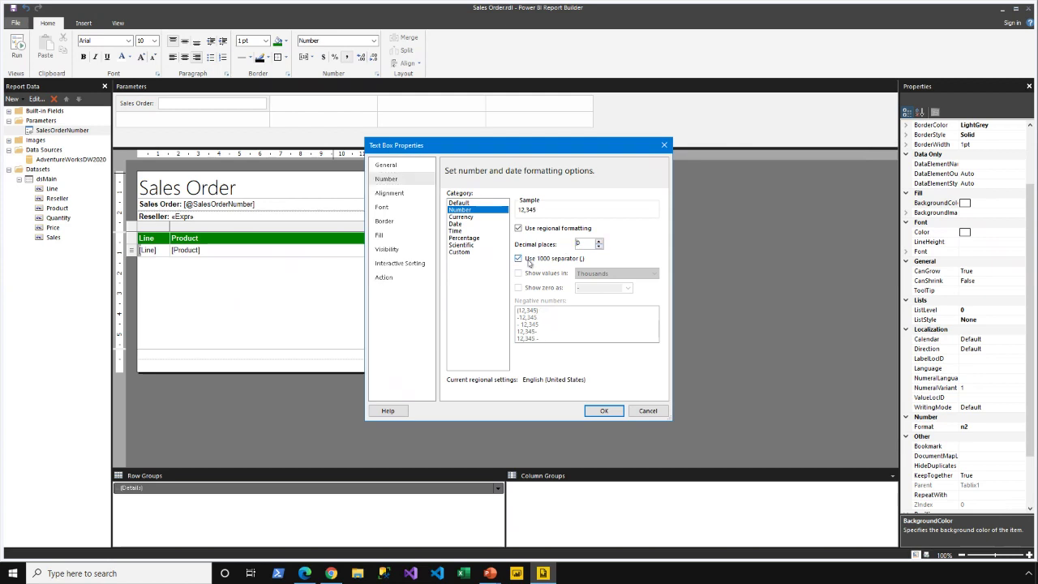
left_click(602, 411)
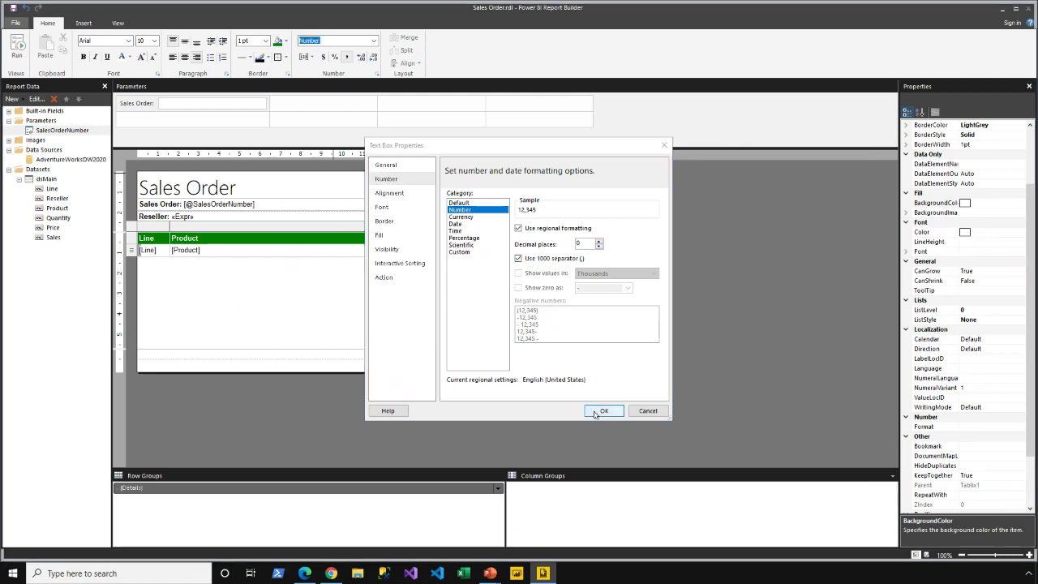
Try to format the Price and Sales columns as Currency with 2 decimal places and a 1000 separator
left_click(463, 249)
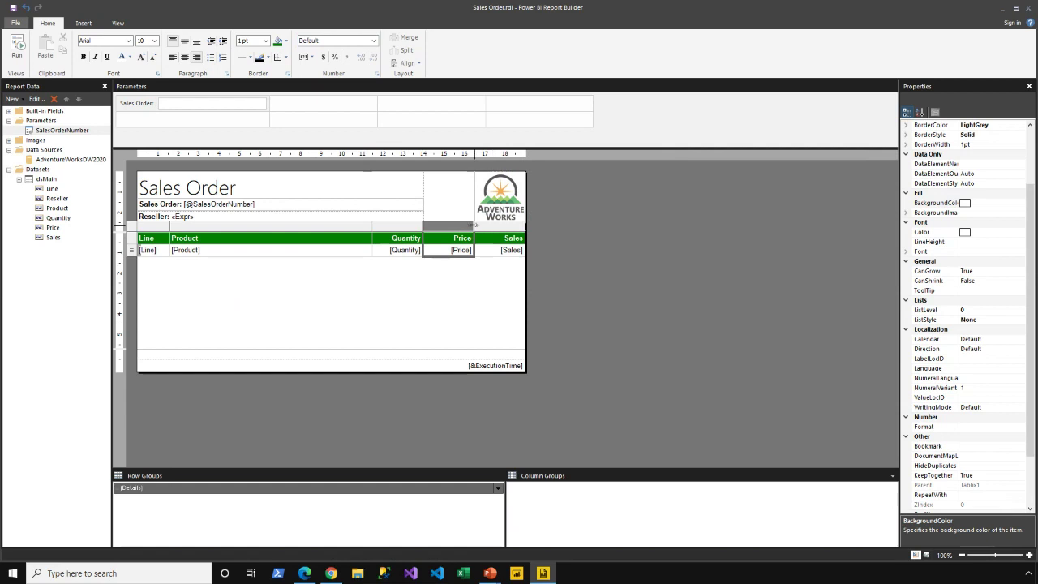
left_click_drag(464, 226, 485, 230)
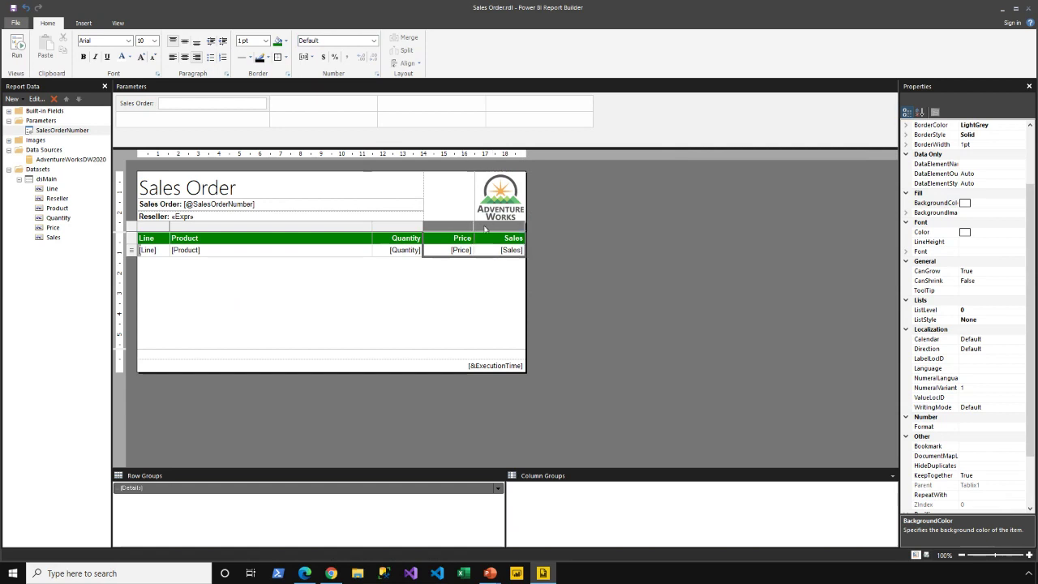
left_click(377, 77)
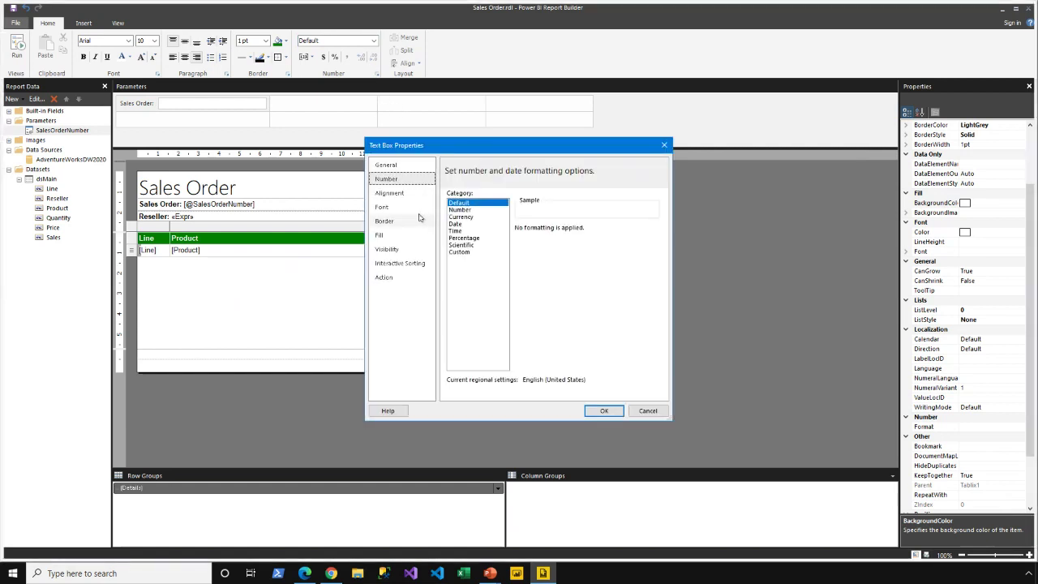
left_click(474, 217)
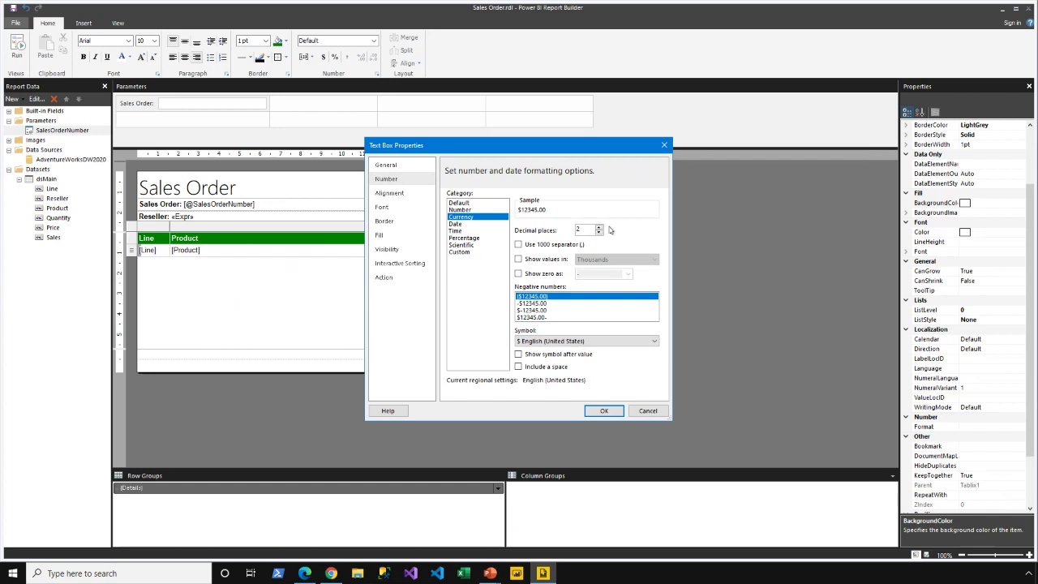
left_click(543, 245)
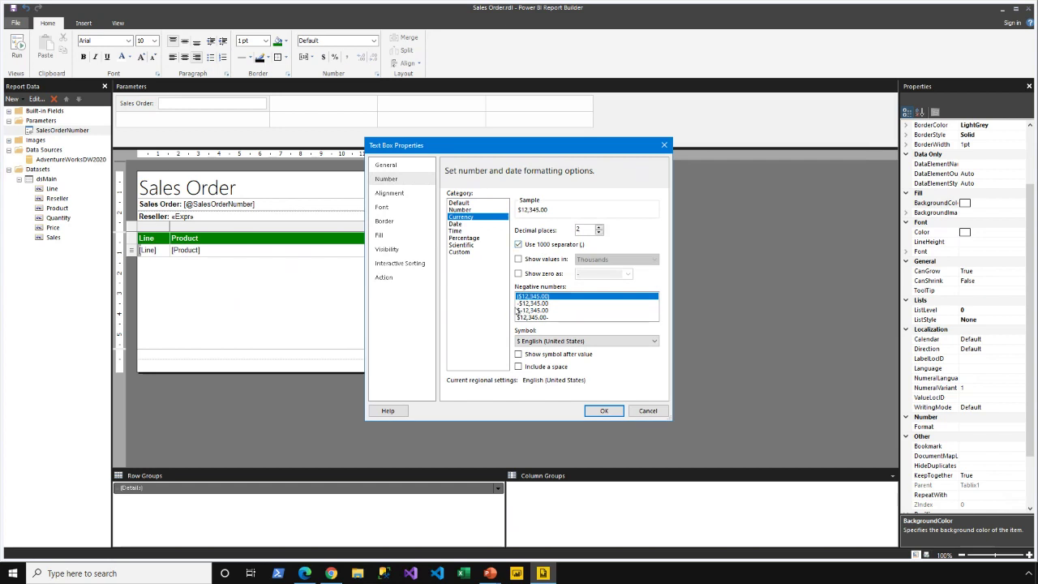
left_click(604, 411)
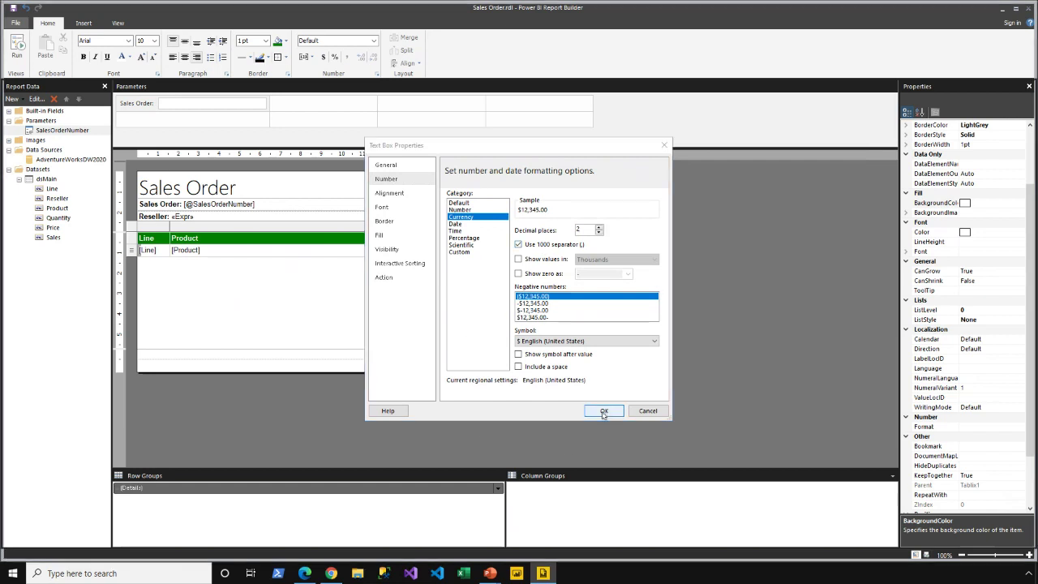
Run the report, check the column formatting on the first and last pages, and return to the design view
left_click(16, 47)
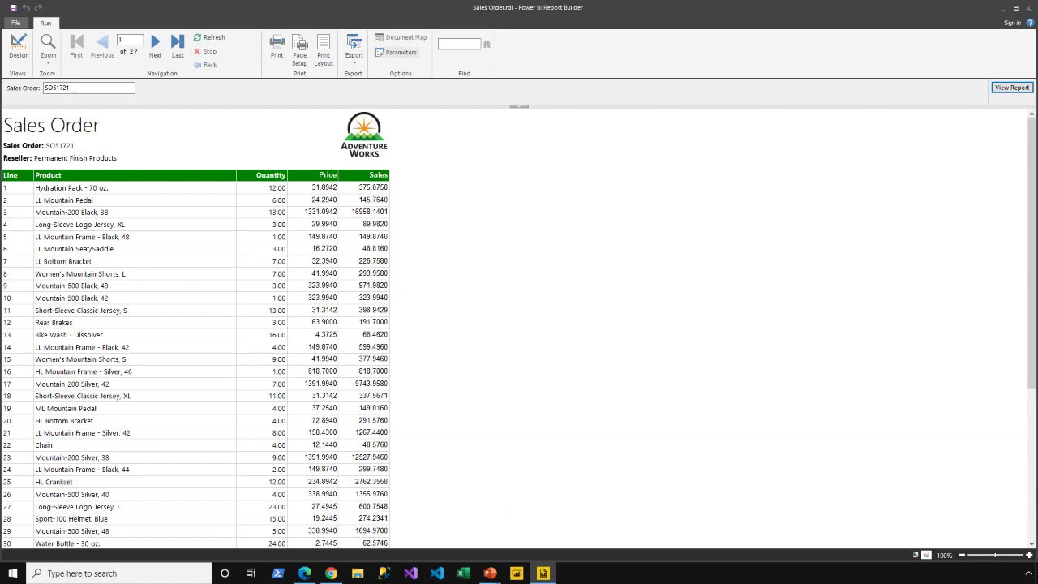
left_click(177, 47)
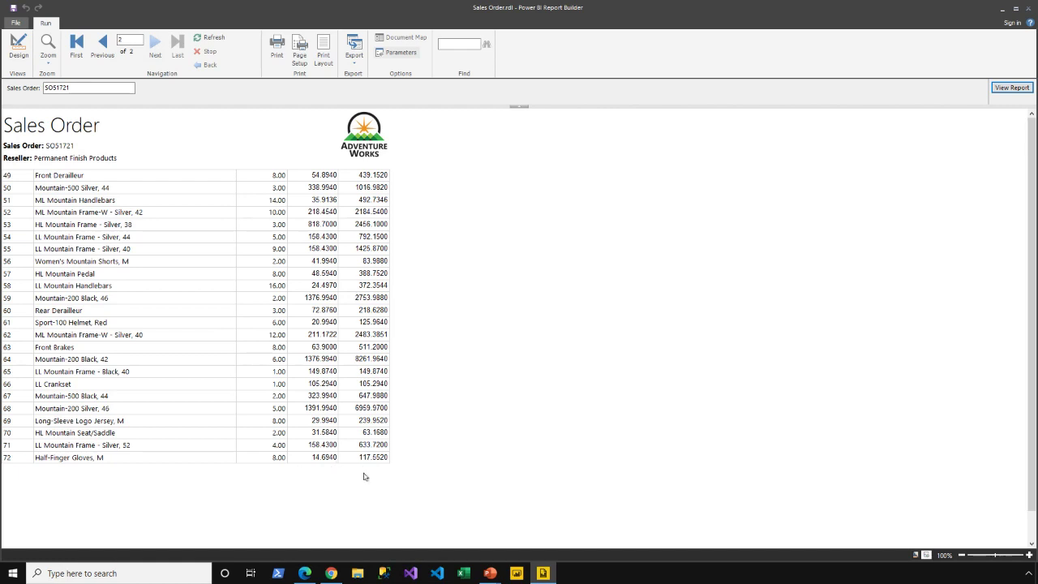
left_click(25, 54)
Add totals for the Quantity and Sales fields beneath the table's detail row
right_click(408, 254)
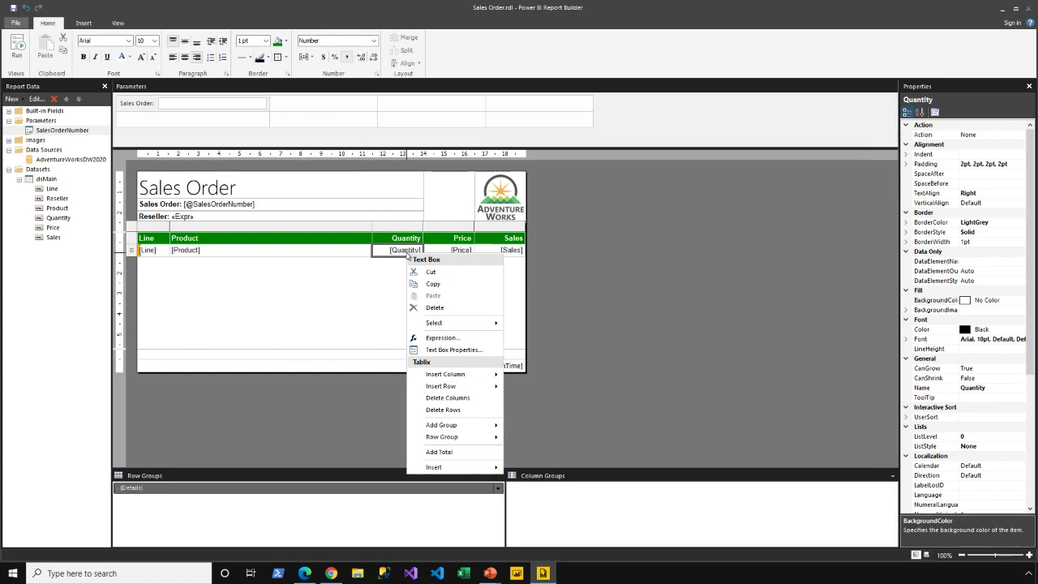
left_click(451, 452)
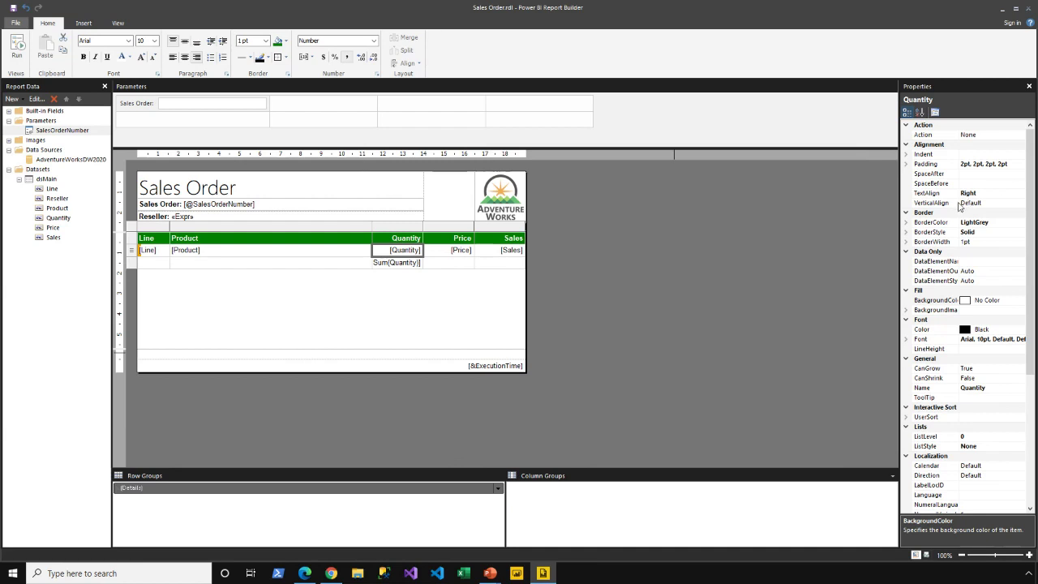
right_click(511, 251)
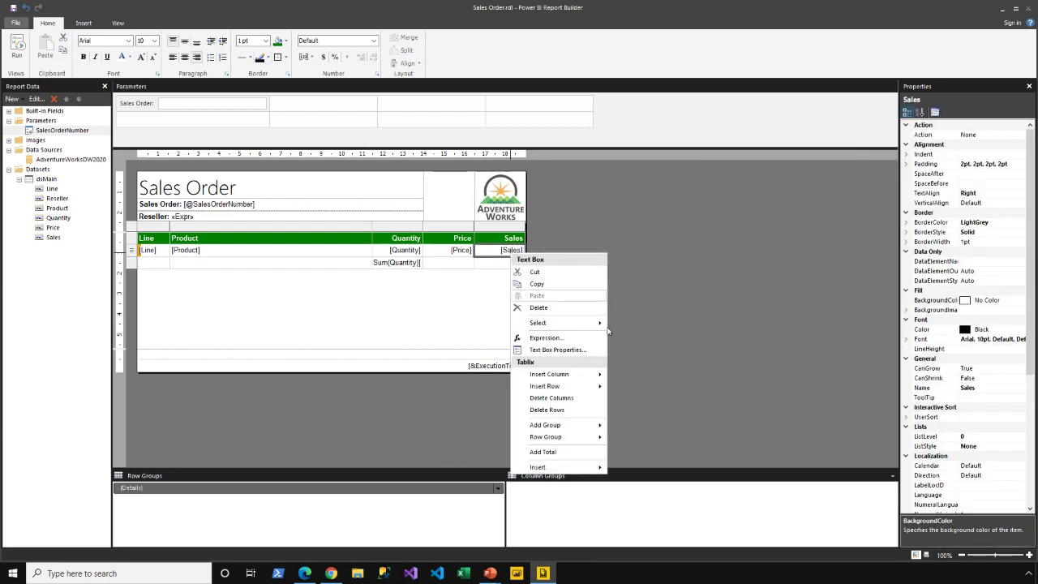
left_click(543, 452)
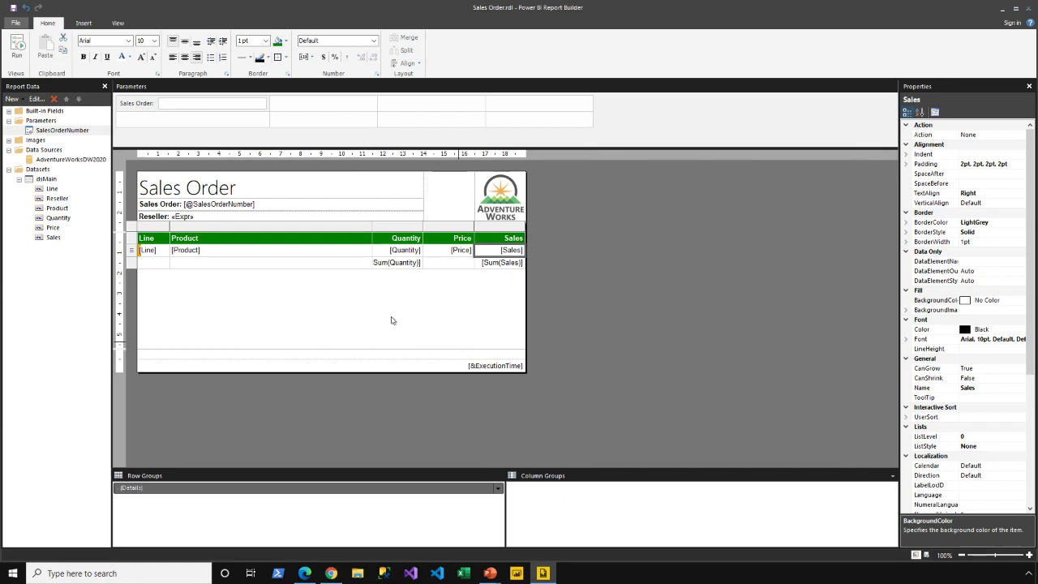
Label the total row "Total" in the Line column and make the whole row bold
left_click(146, 262)
type("Total")
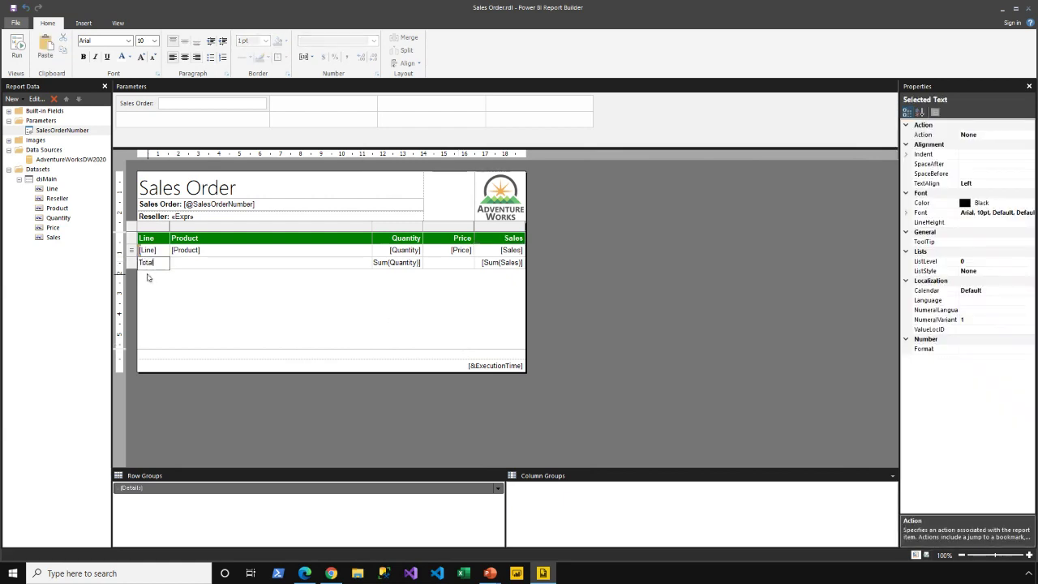
left_click(134, 262)
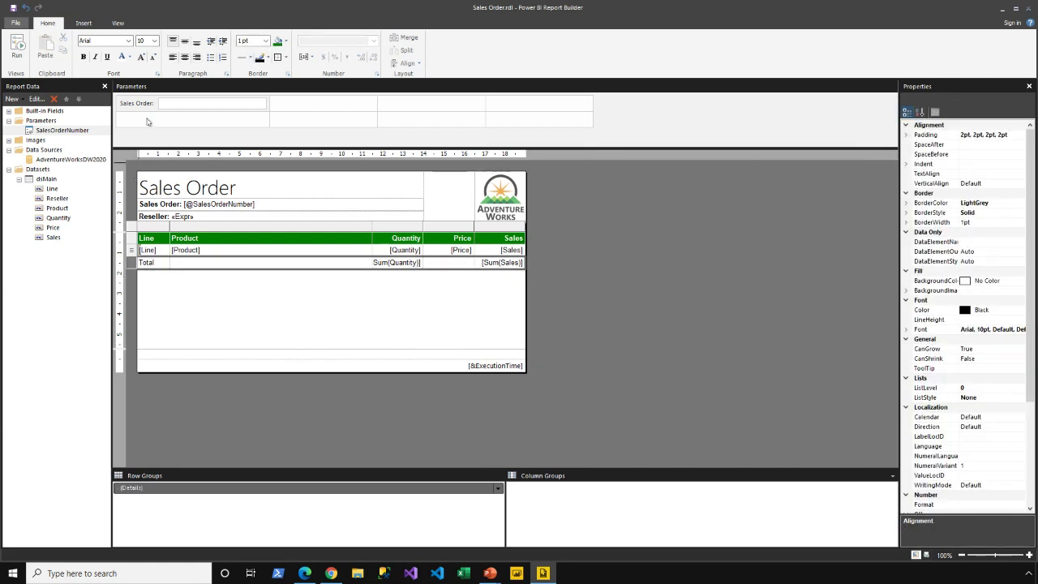
left_click(82, 57)
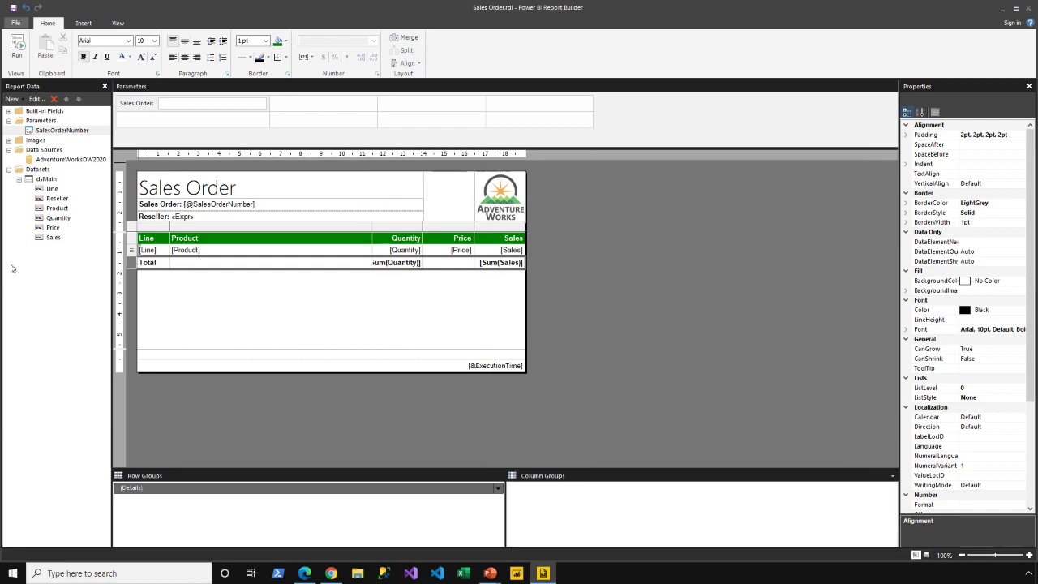
Set the number format of the entire Quantity column, including its total, to N0
left_click(405, 227)
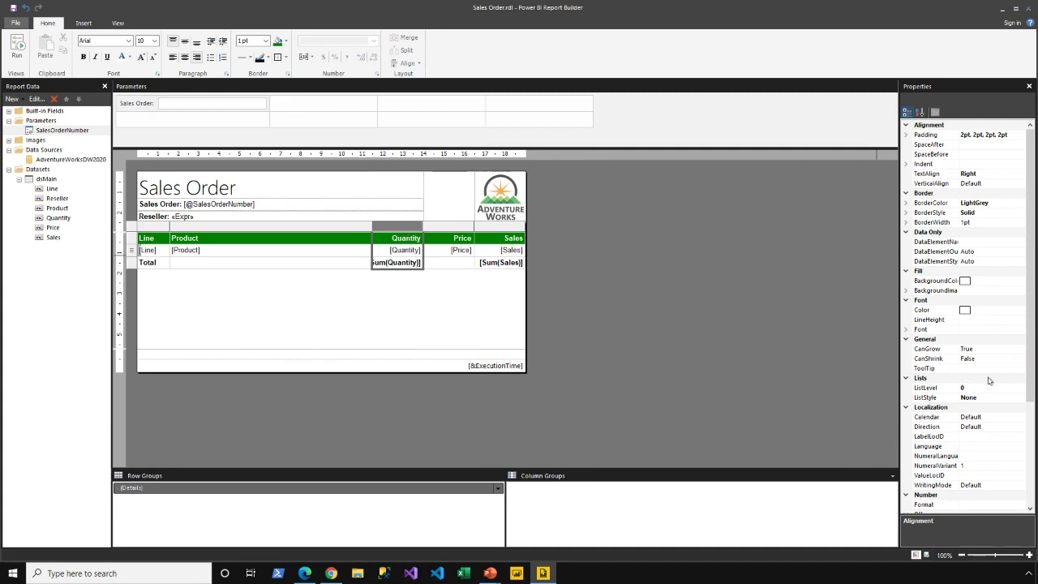
scroll(1021, 441, "down", 3)
scroll(1022, 440, "down", 2)
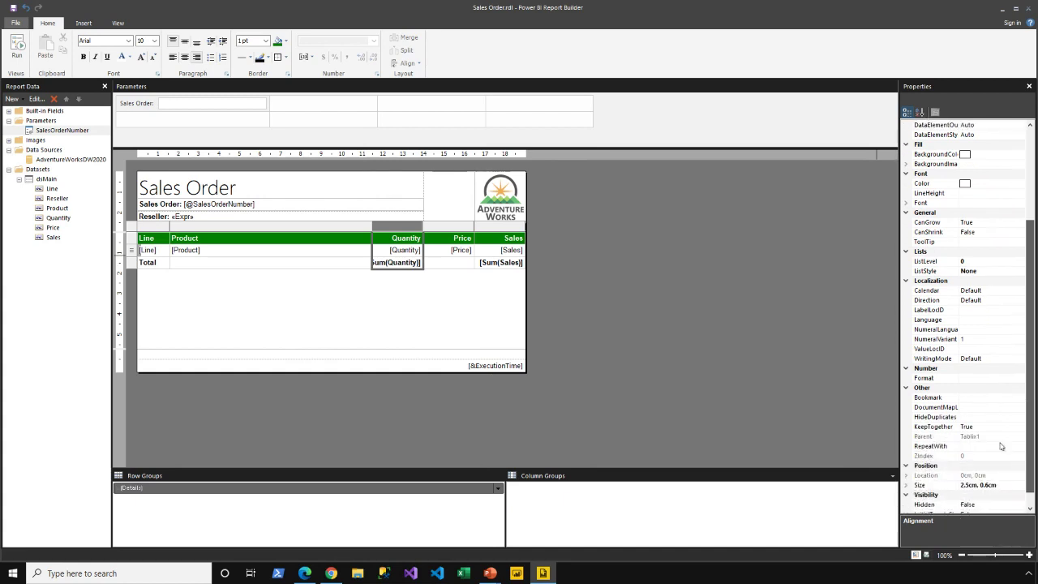
left_click(928, 378)
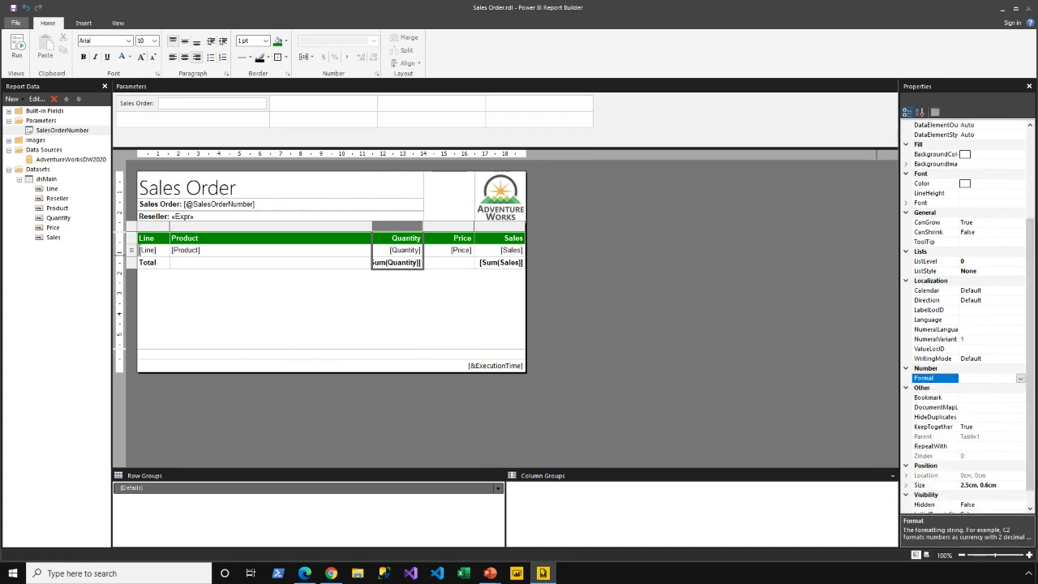
key("Return")
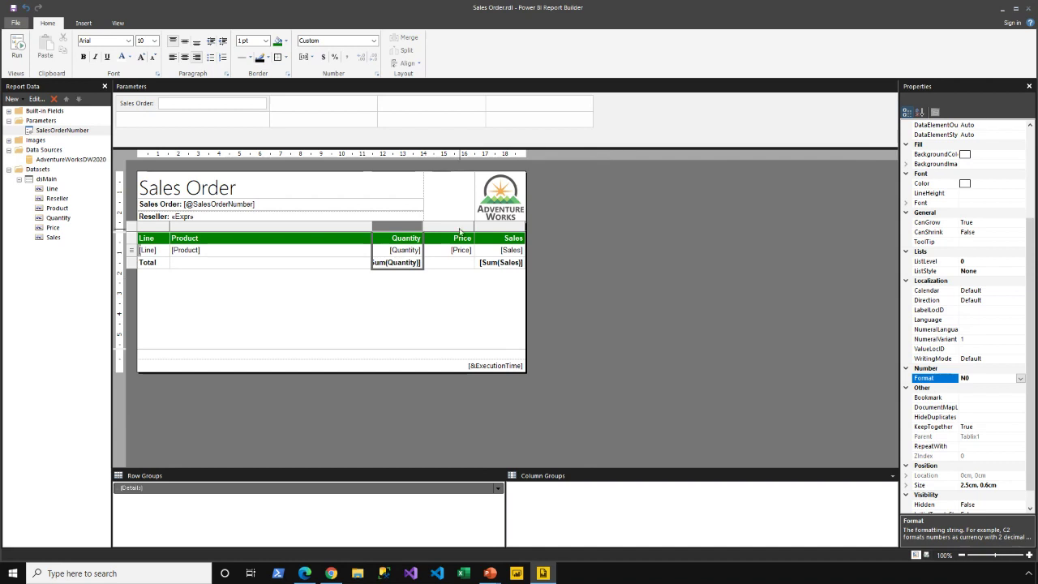
Set the number format of the entire Price and Sales columns to C2
left_click_drag(459, 231, 490, 231)
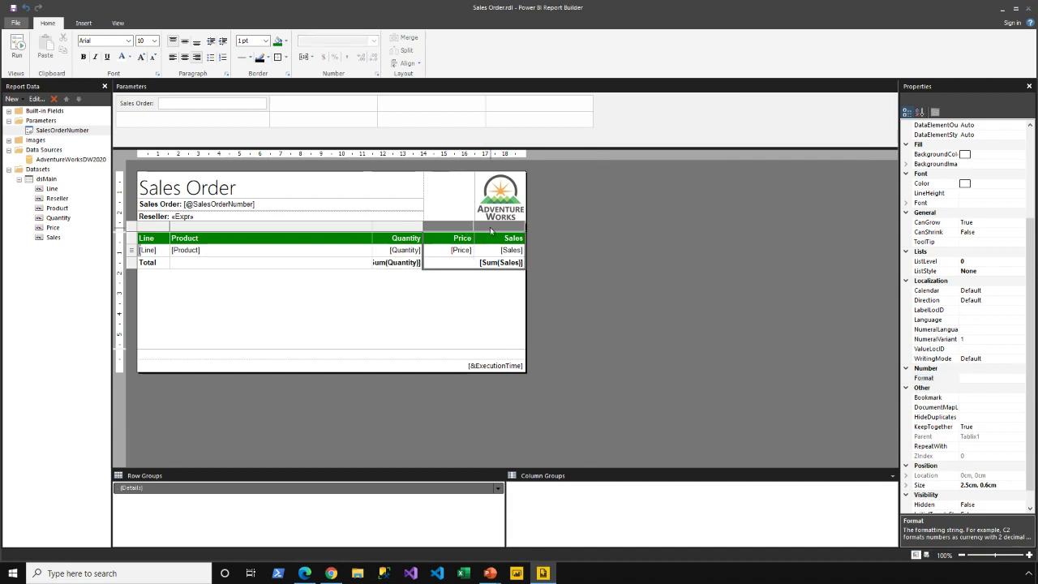
left_click(923, 378)
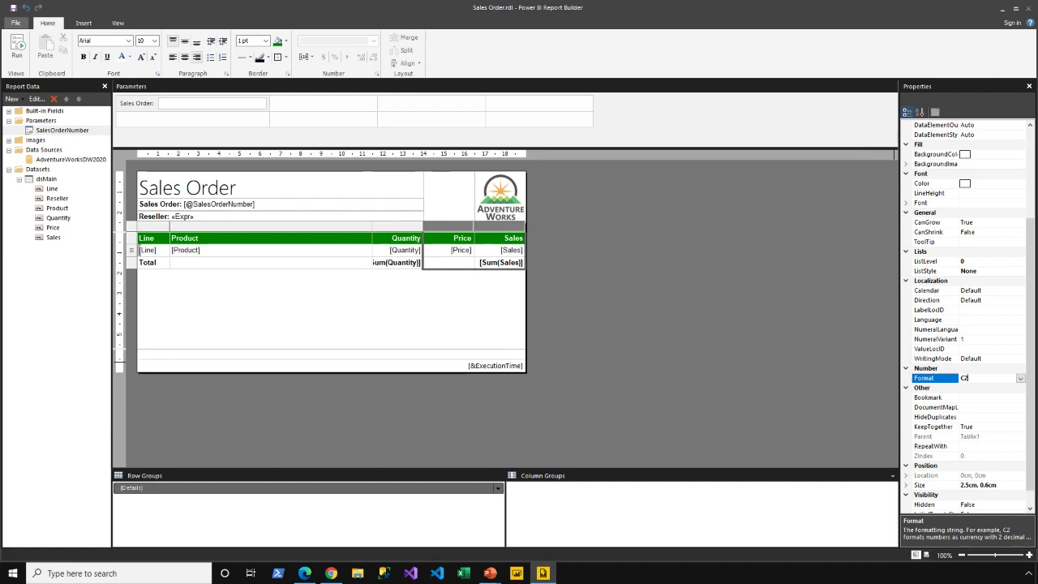
key("Return")
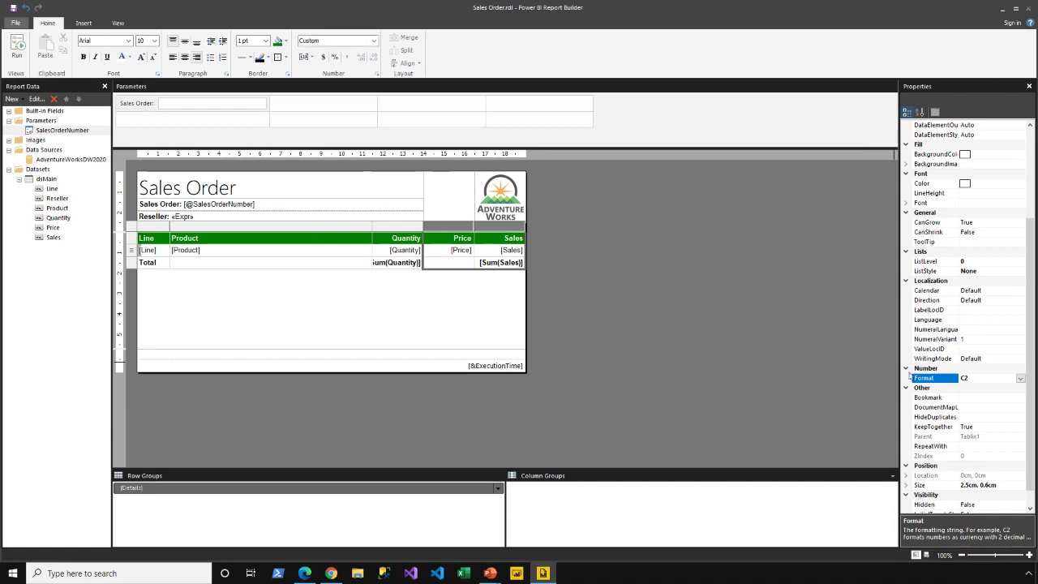
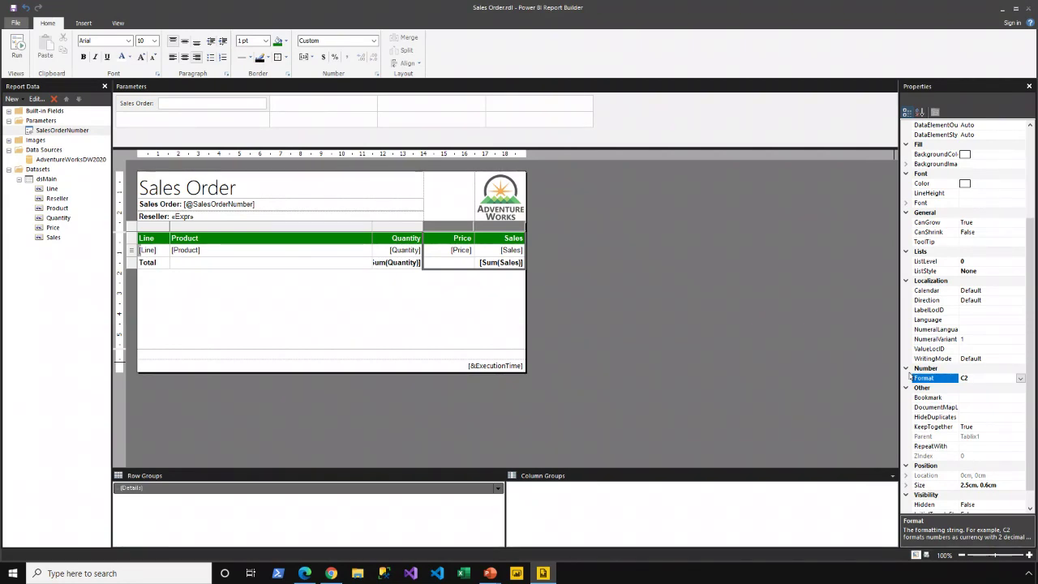
Run the report, review the formatted order lines and the total row on the last page, and go back to the first page
left_click(18, 50)
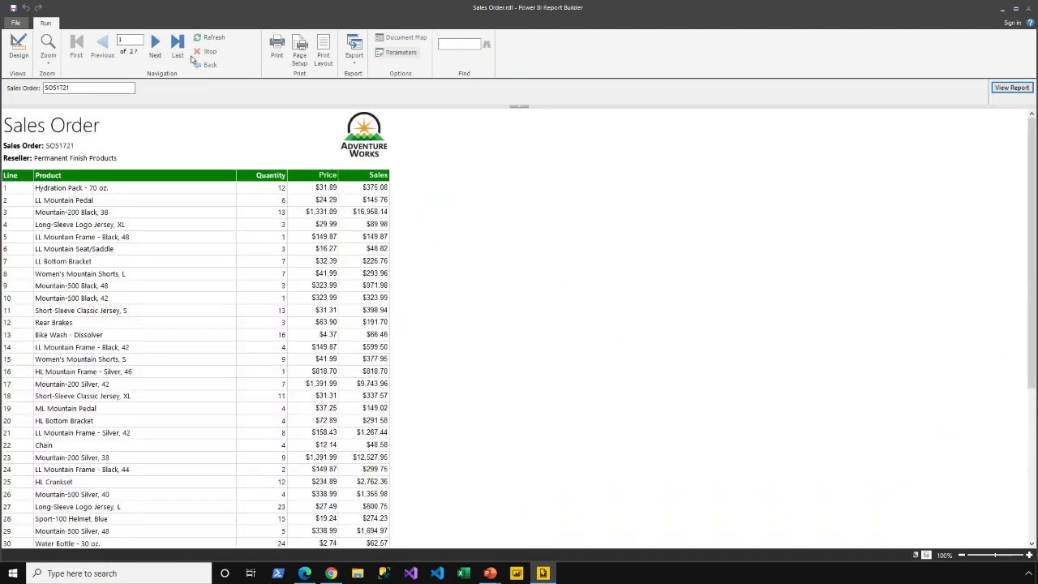
left_click(178, 45)
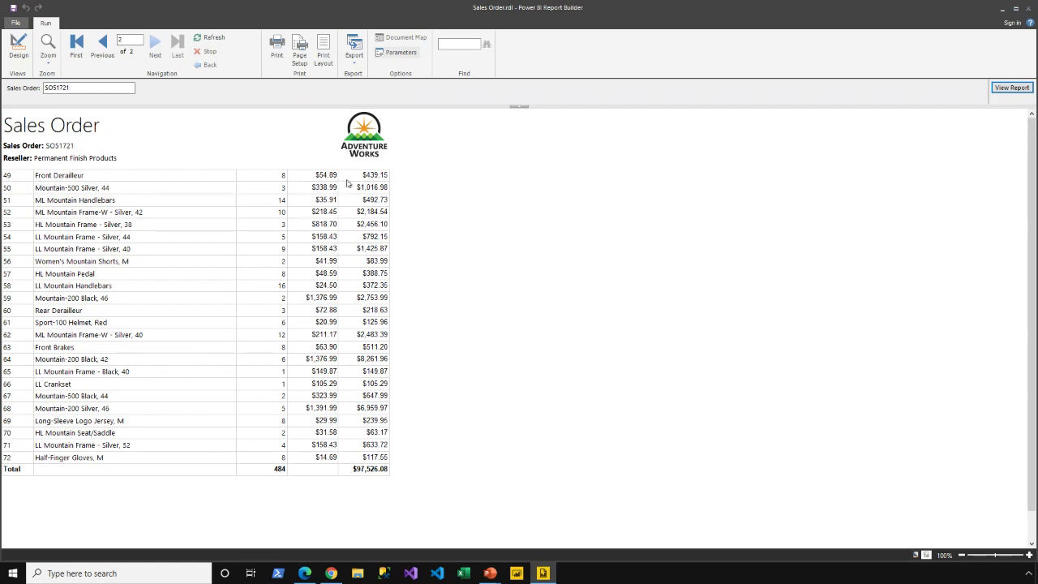
scroll(347, 184, "up", 3)
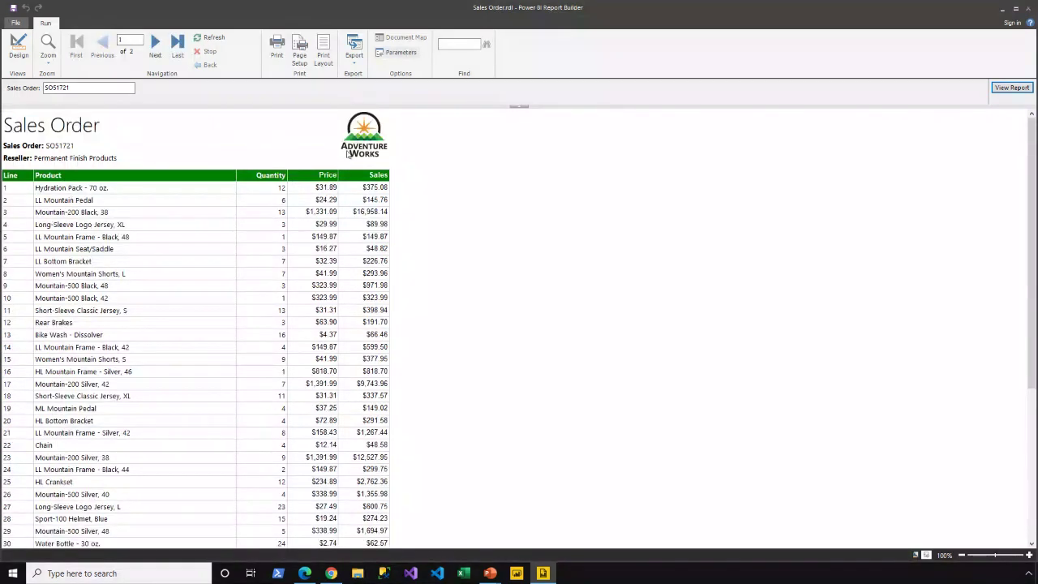
Return to the report design and turn on Advanced Mode to list the static members of the table's row and column groups
scroll(349, 178, "up", 1)
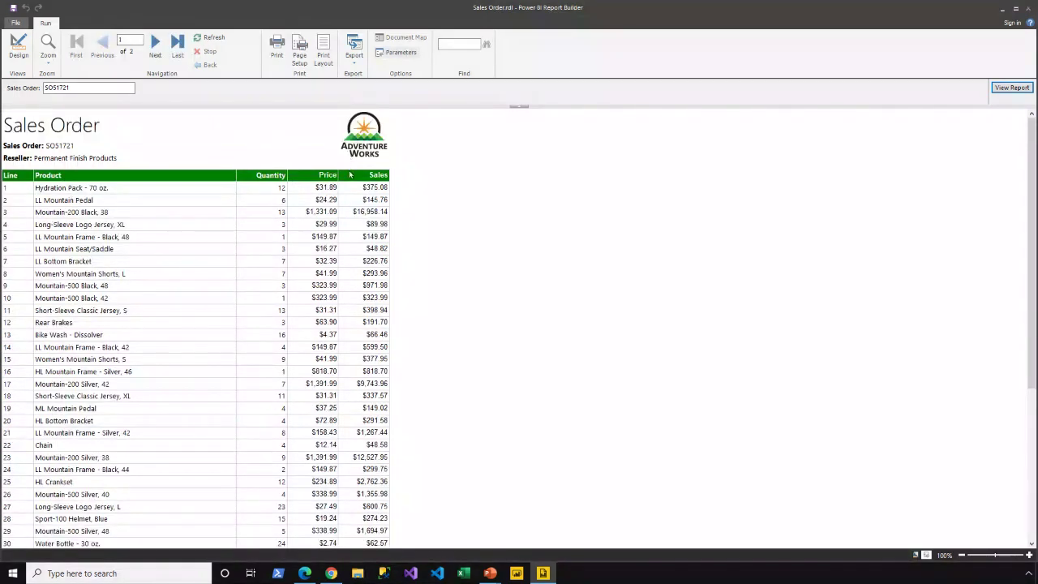
left_click(20, 59)
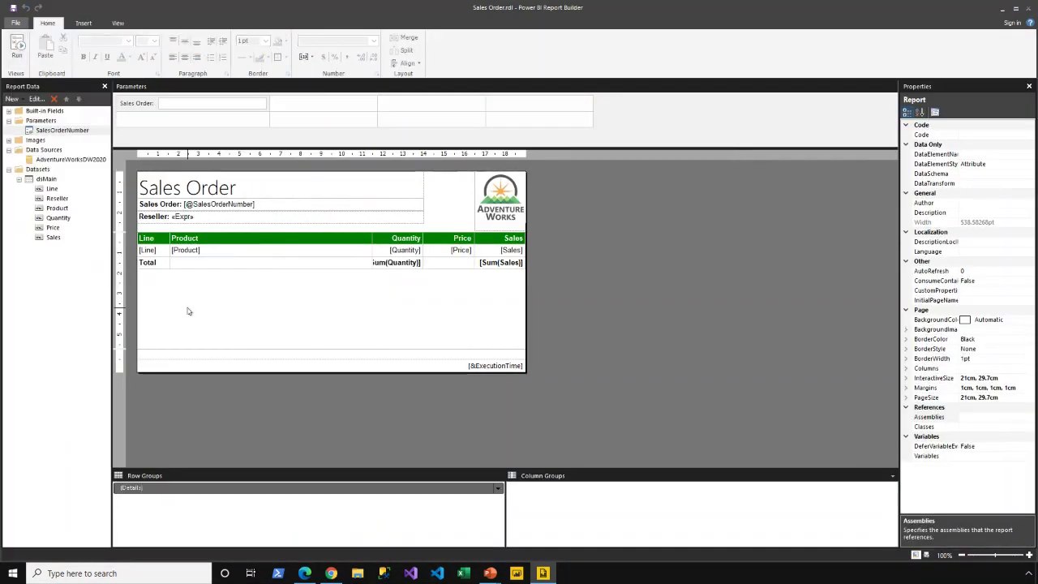
left_click(217, 266)
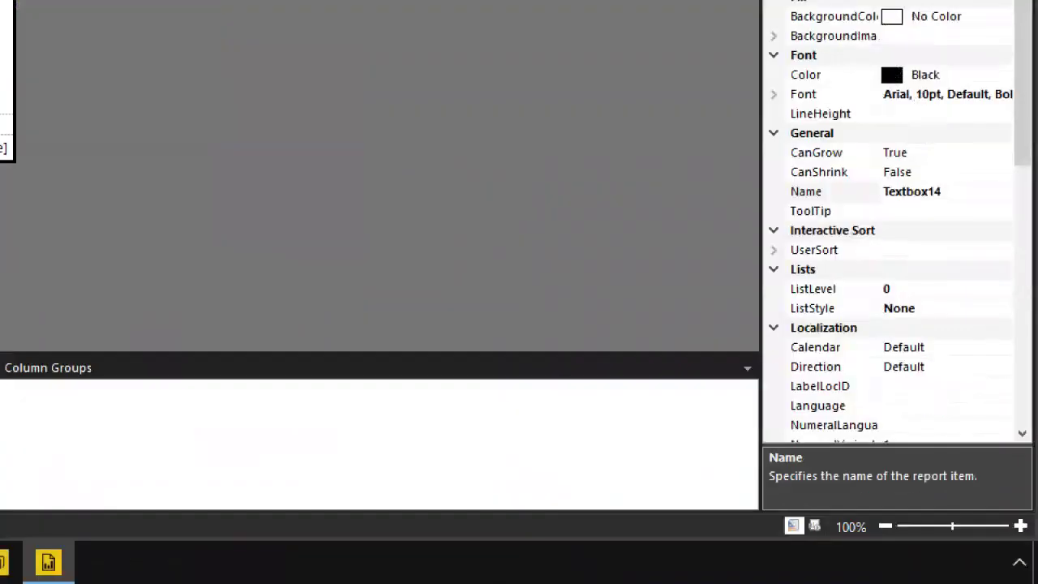
left_click_drag(872, 460, 913, 494)
left_click_drag(707, 403, 718, 402)
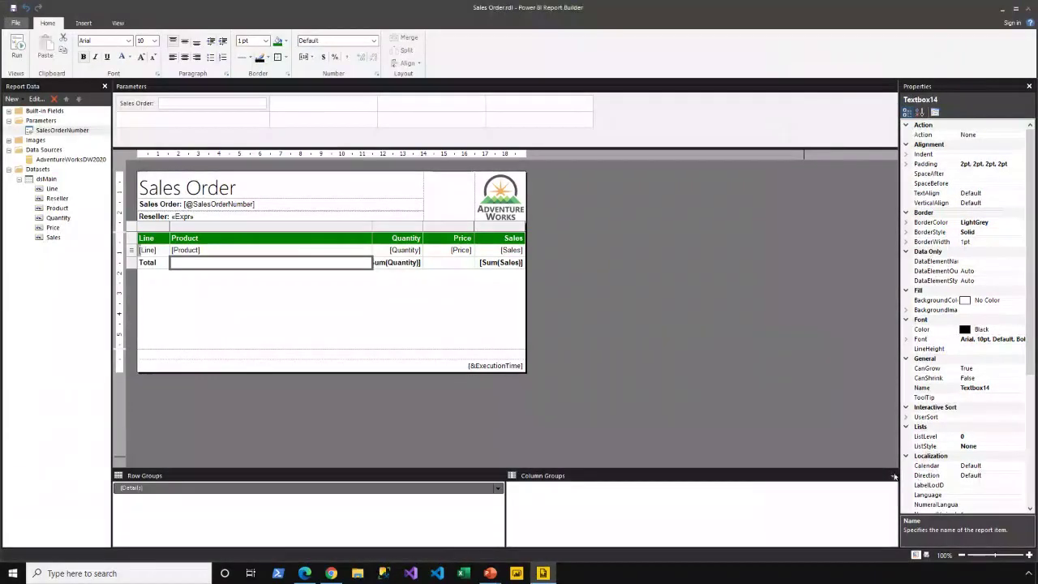
left_click(747, 368)
left_click(910, 488)
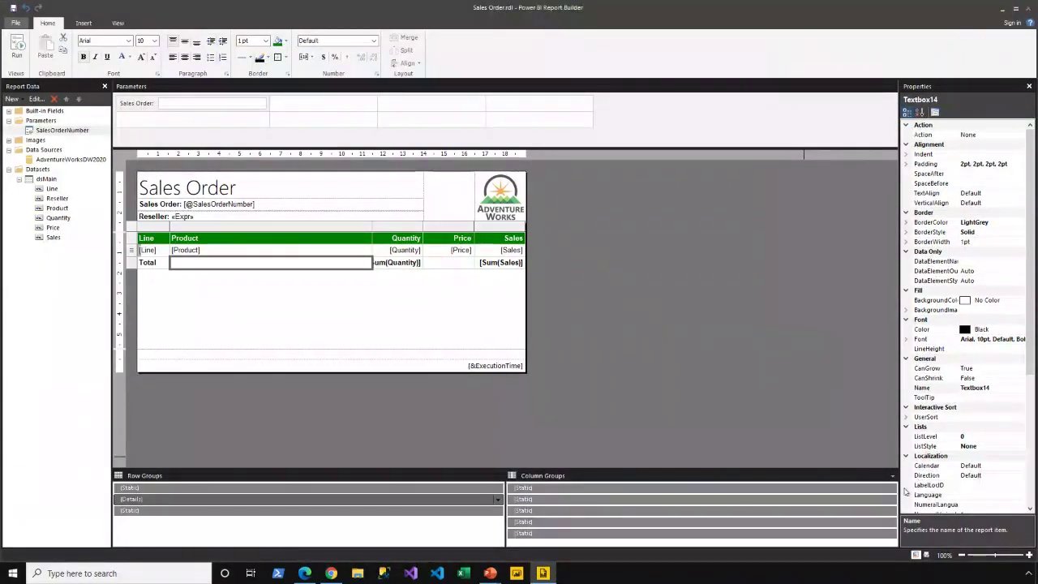
Set RepeatOnNewPage to True for the static row group member of the order-lines table's header row
left_click(230, 488)
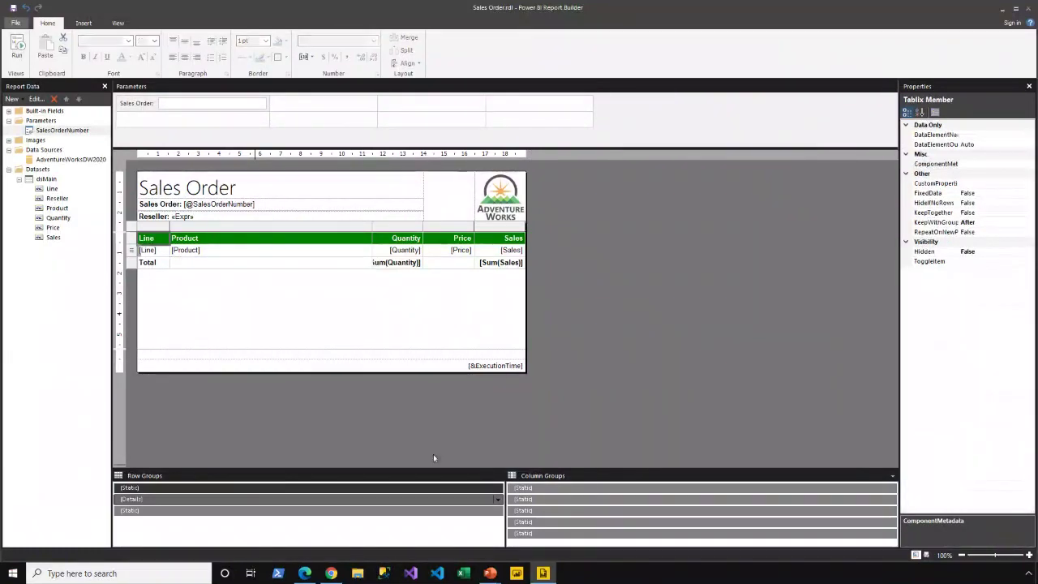
left_click_drag(958, 135, 988, 138)
left_click(942, 232)
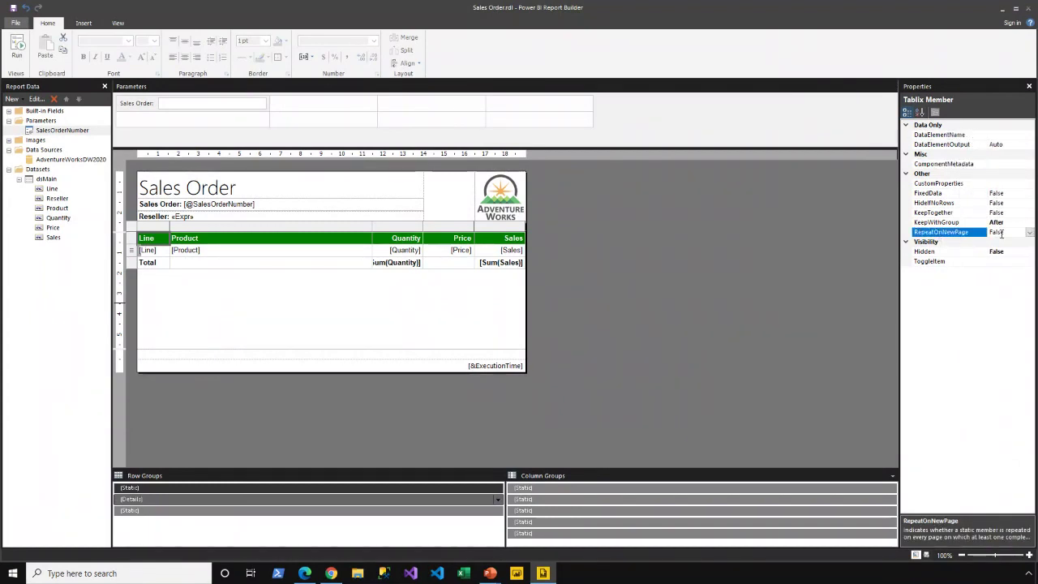
left_click(1029, 233)
left_click(998, 242)
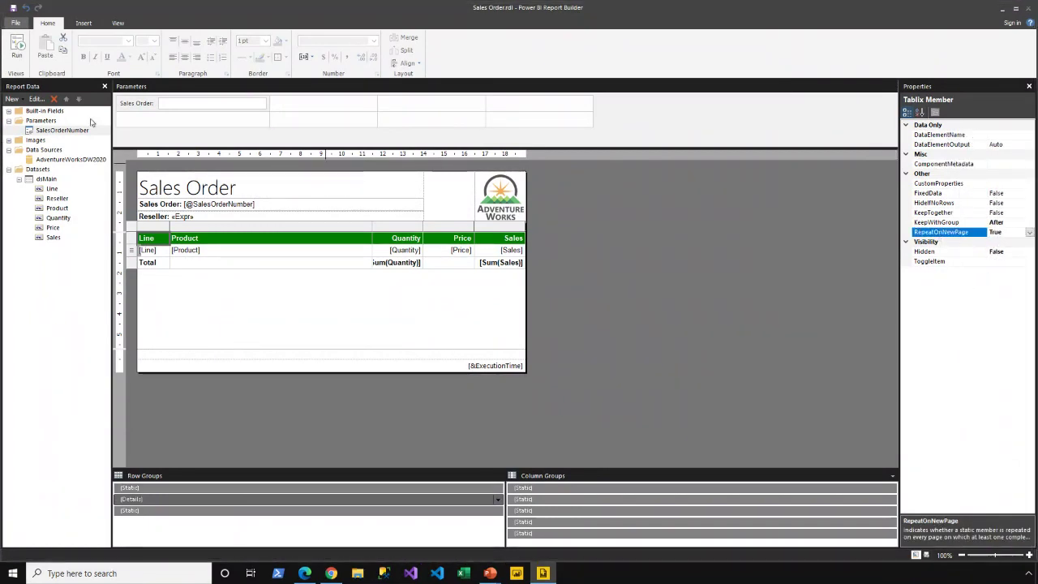
Run the report, check the table header row on page 2, and return to the report design
left_click(24, 57)
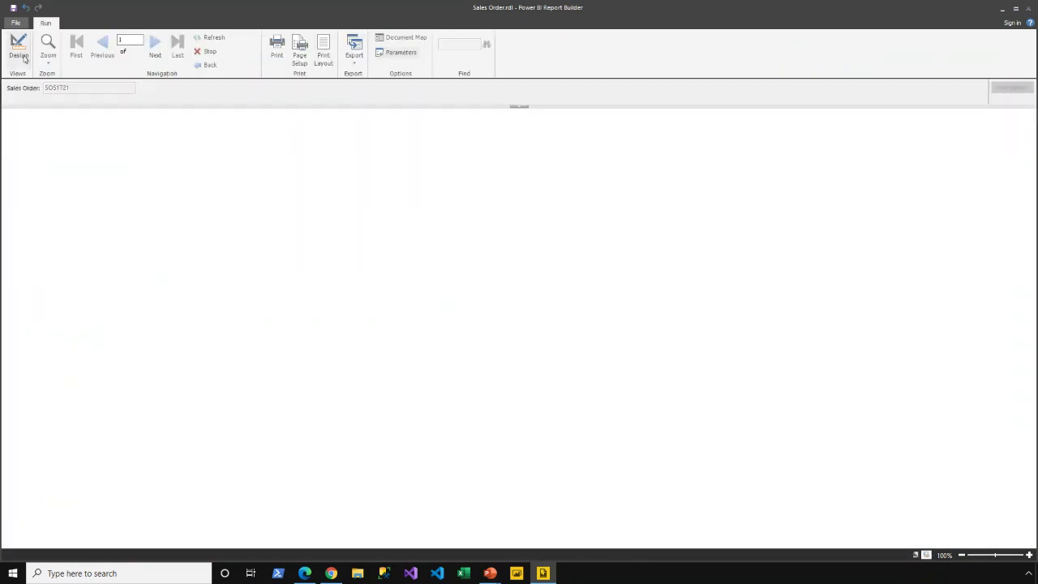
scroll(230, 348, "down", 10)
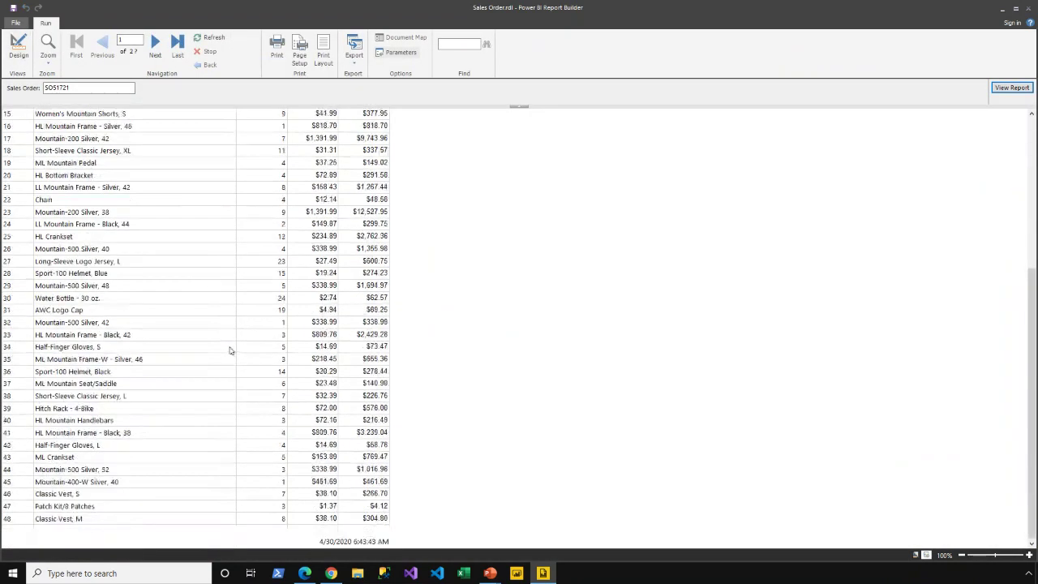
scroll(231, 350, "up", 1)
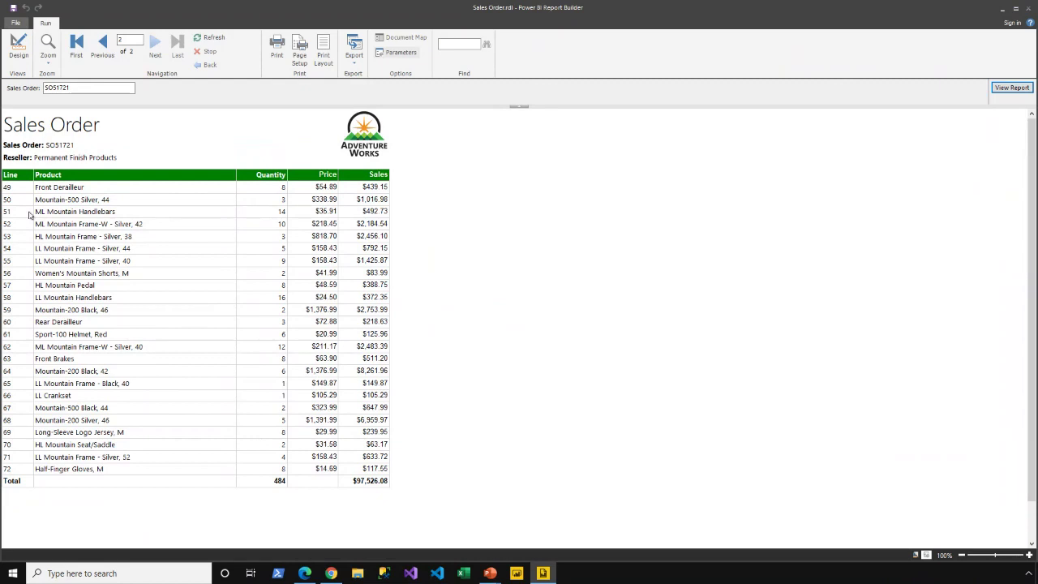
left_click(18, 46)
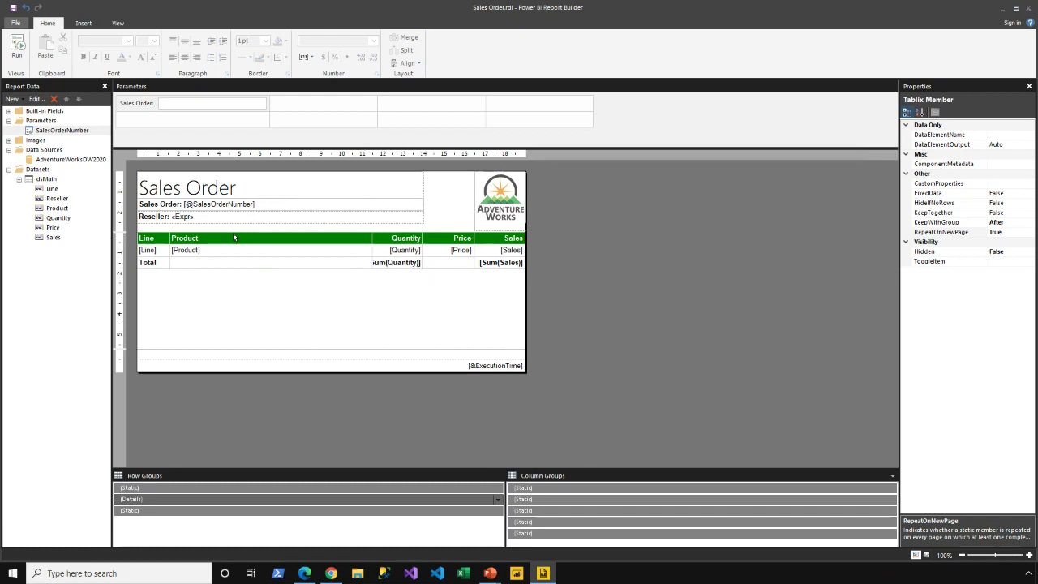
left_click(27, 57)
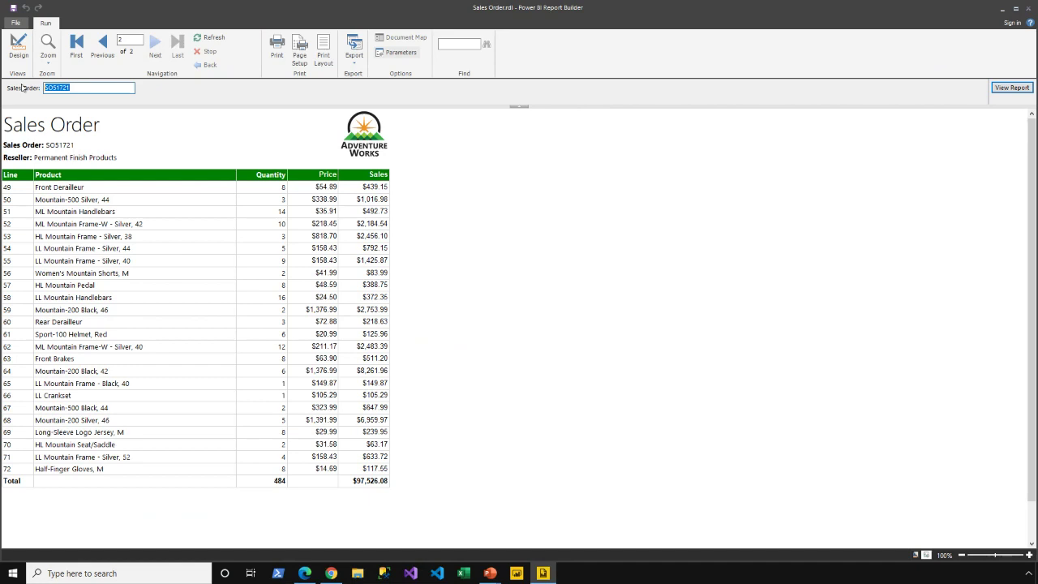
left_click(18, 46)
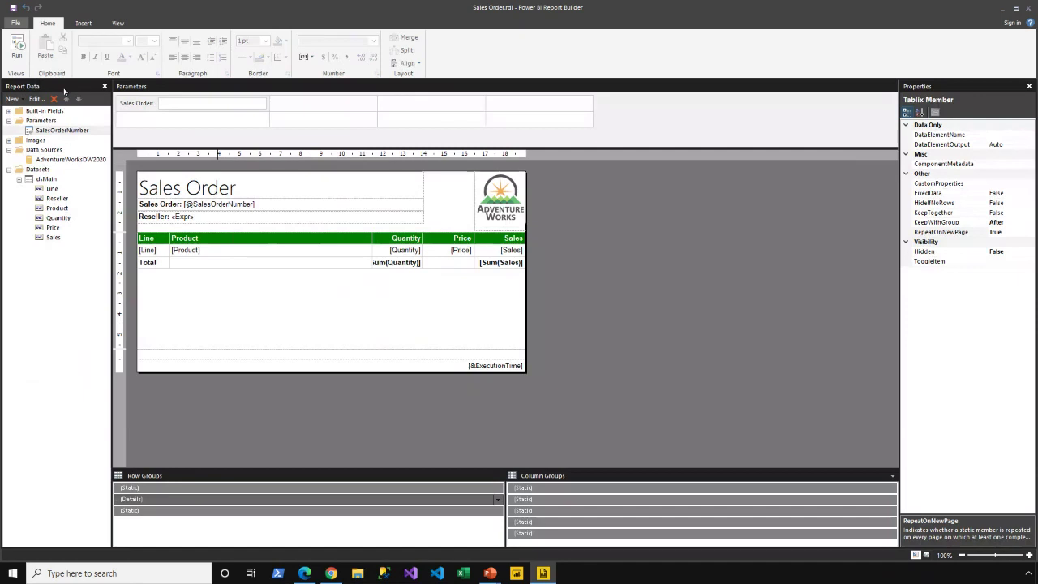
Add a dataset named dsReseller on the AdventureWorksDW2020 data source
left_click(68, 161)
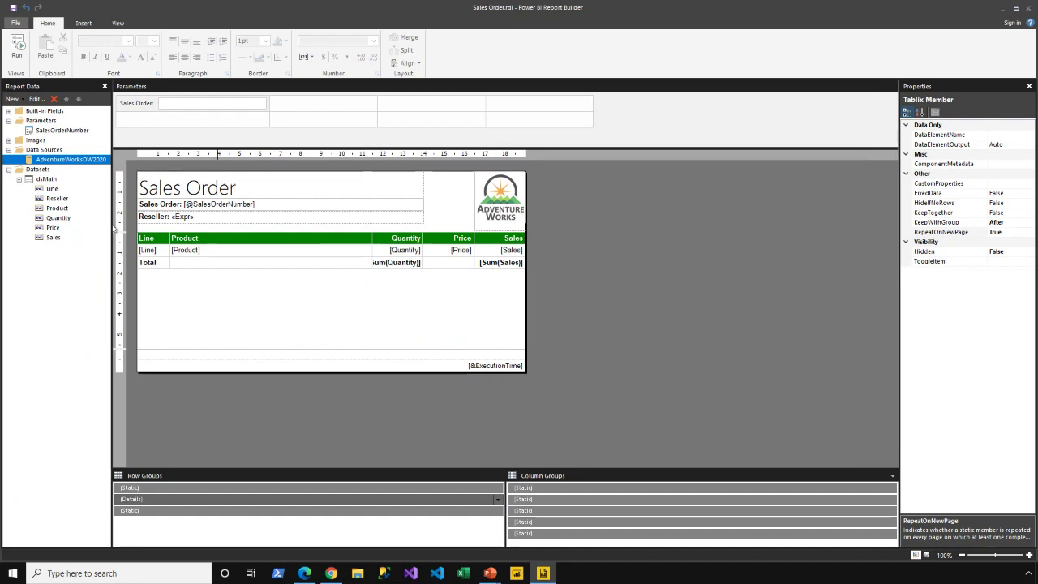
right_click(70, 162)
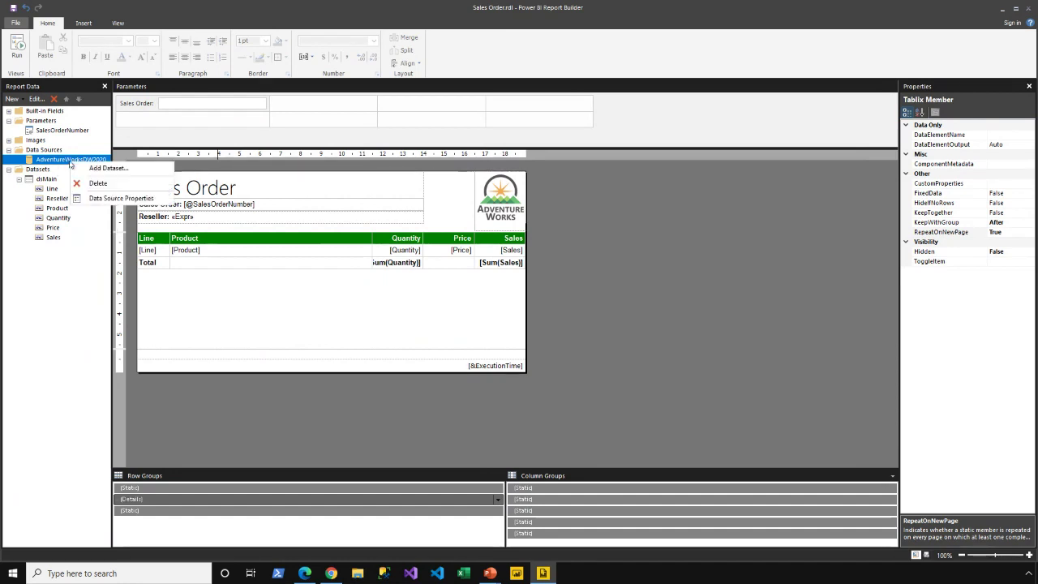
left_click(108, 168)
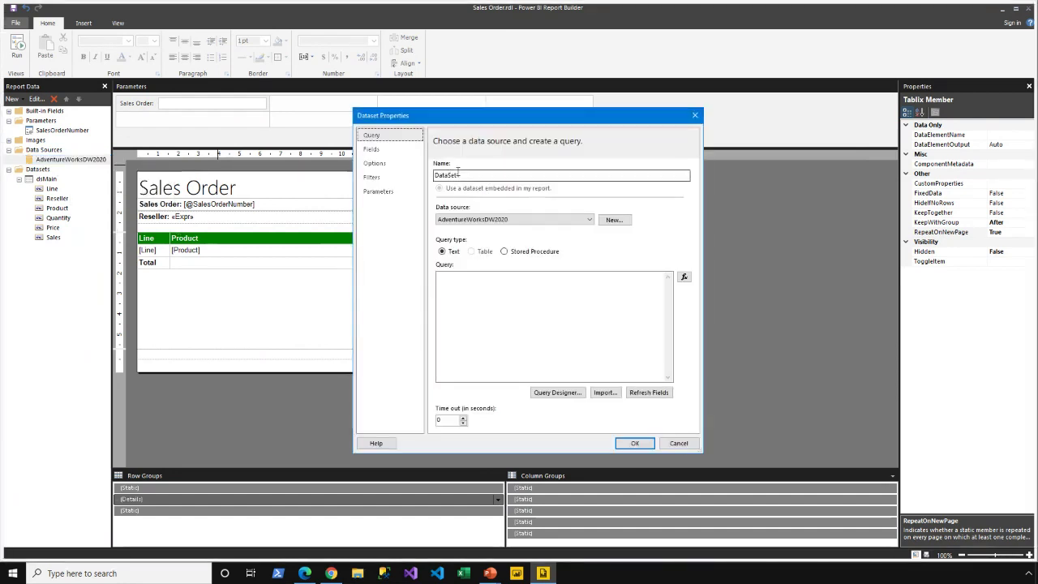
type("dsRe")
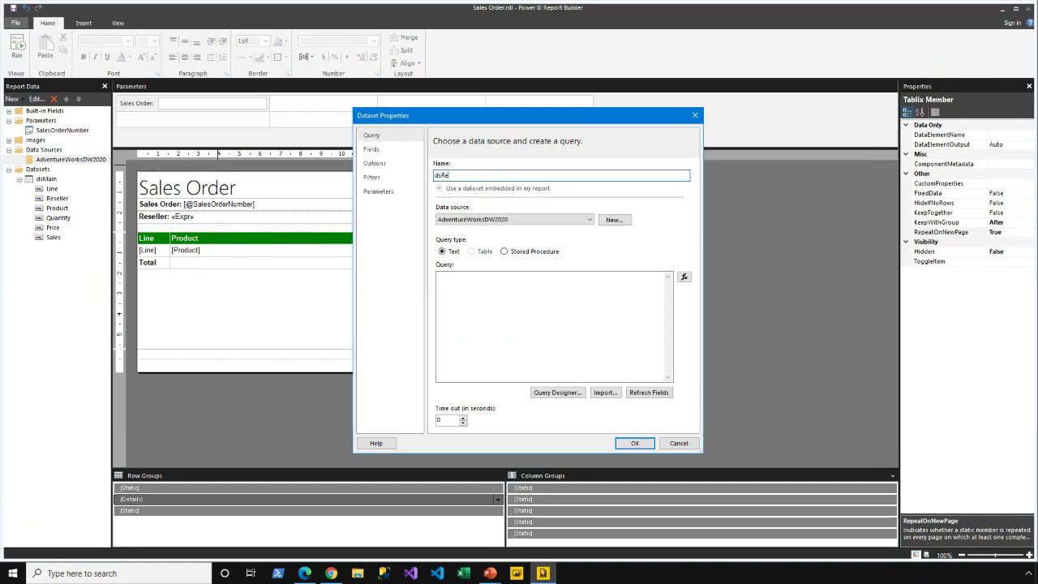
type("seller")
left_click(477, 316)
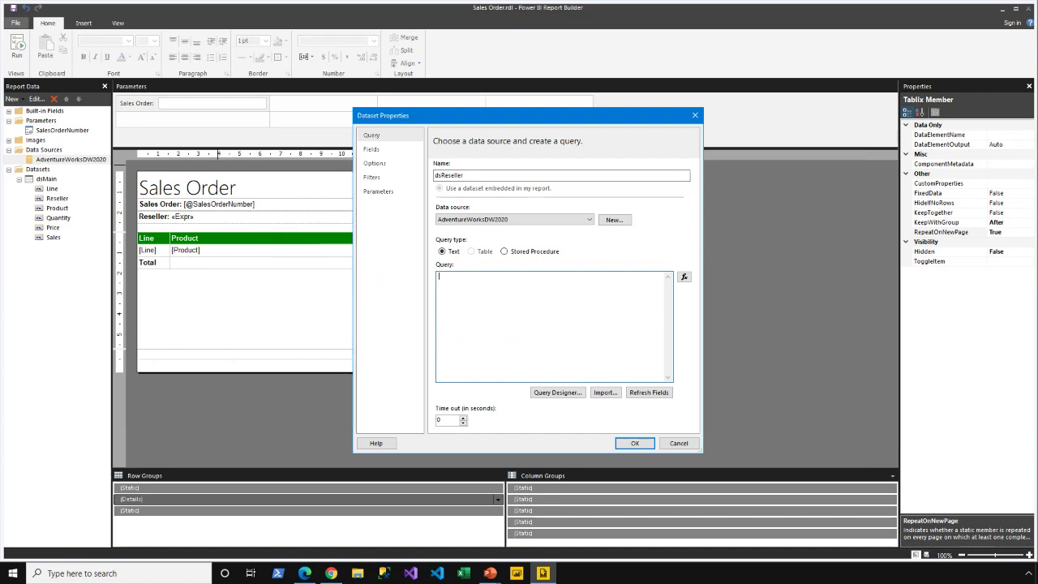
type("SELECT Re")
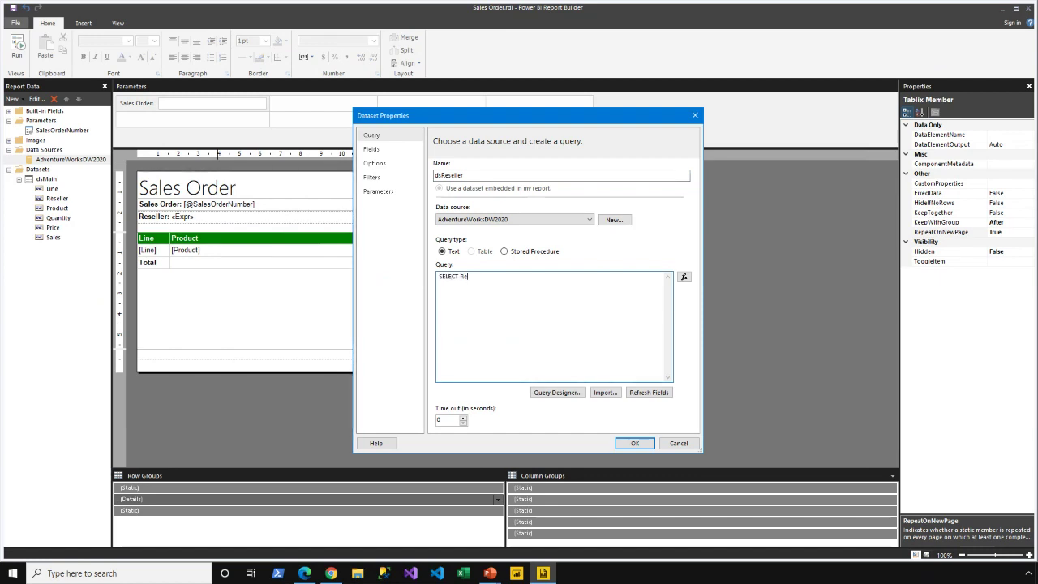
key("BackSpace")
key("BackSpace")
key("BackSpace")
key("BackSpace")
key("BackSpace")
key("BackSpace")
key("BackSpace")
key("BackSpace")
In the Query Designer, select the ResellerKey and ResellerName fields of the DimReseller table
left_click(557, 392)
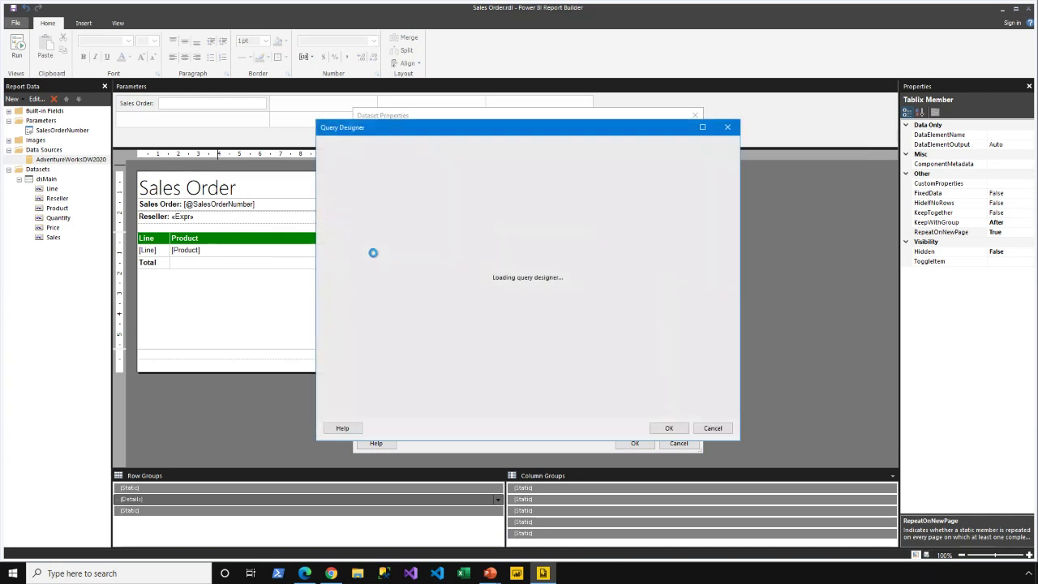
left_click(325, 176)
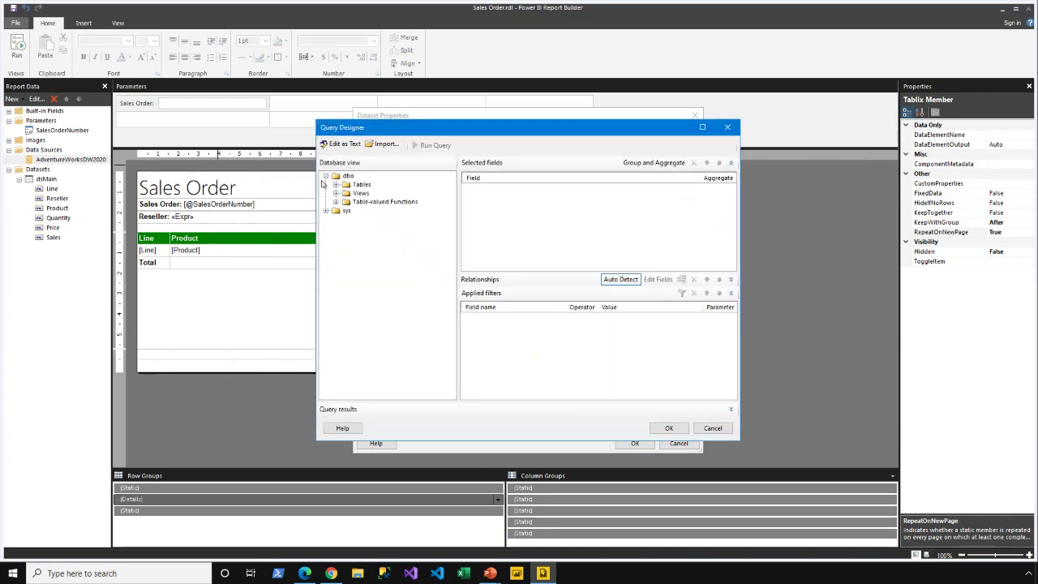
left_click(336, 184)
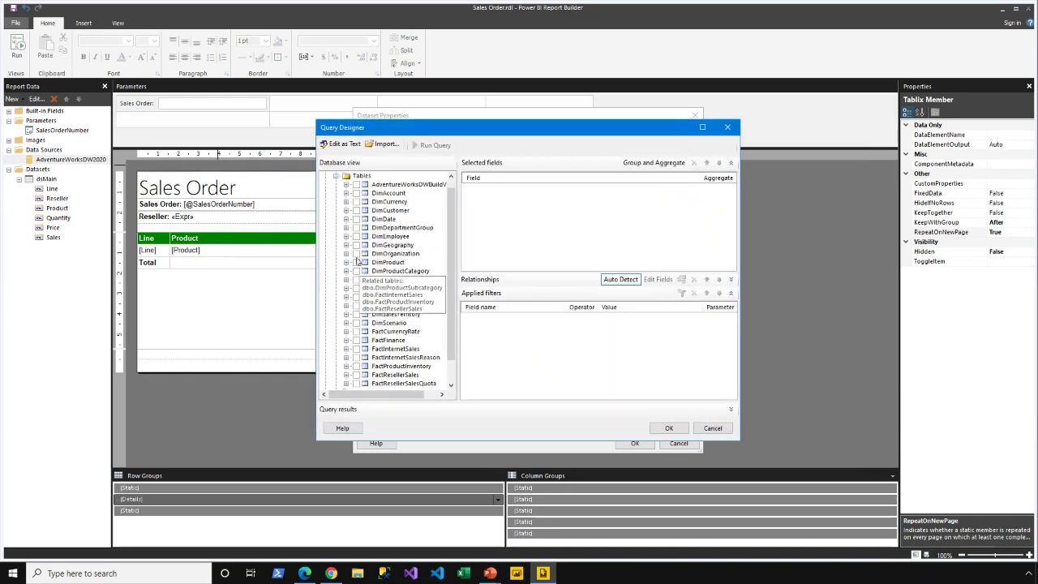
left_click(346, 297)
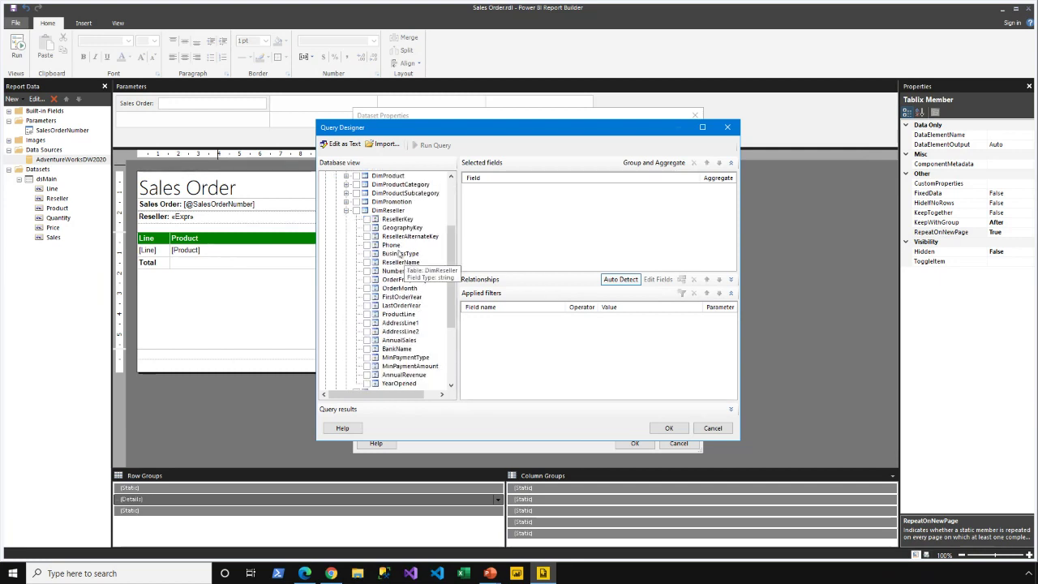
left_click(367, 219)
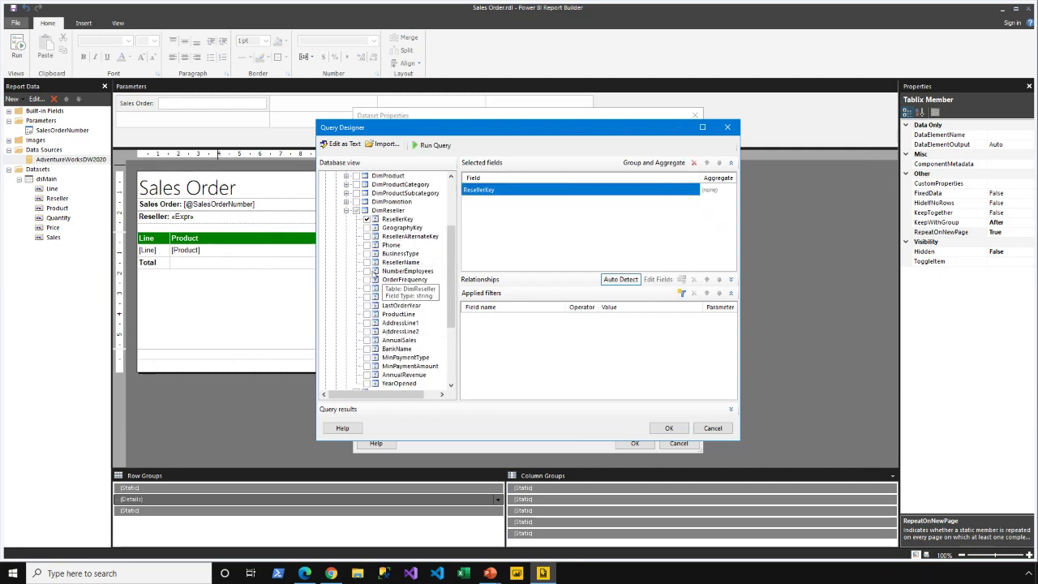
left_click(367, 262)
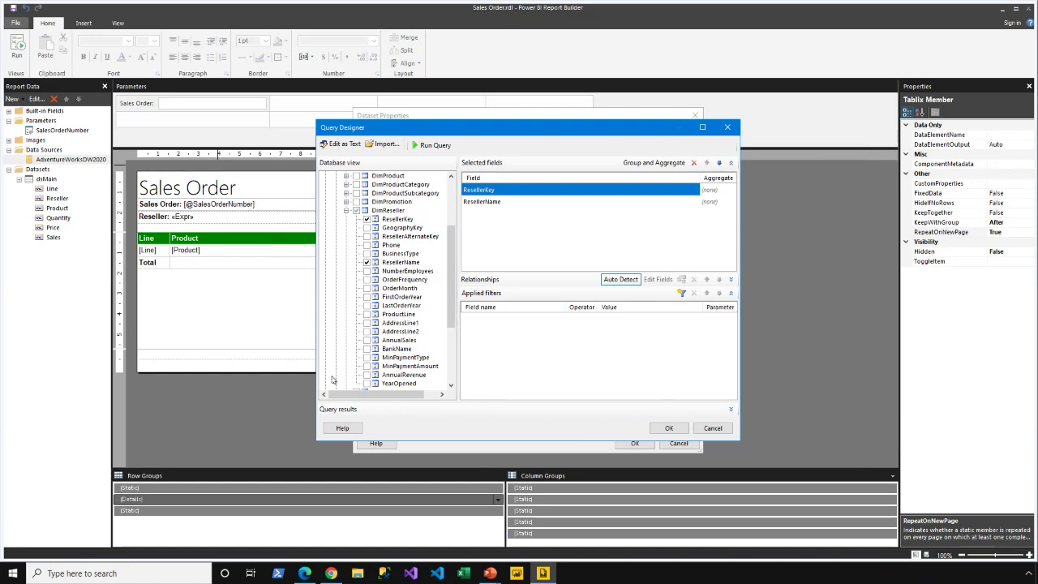
Test-run the reseller query, review the full reseller names in its results, and accept the query
left_click(430, 145)
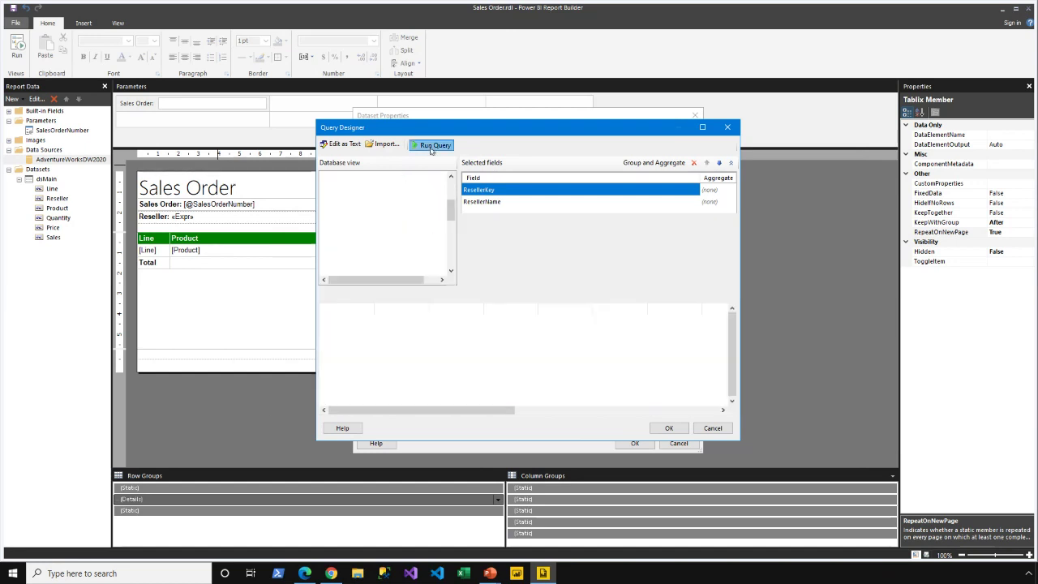
left_click(345, 324)
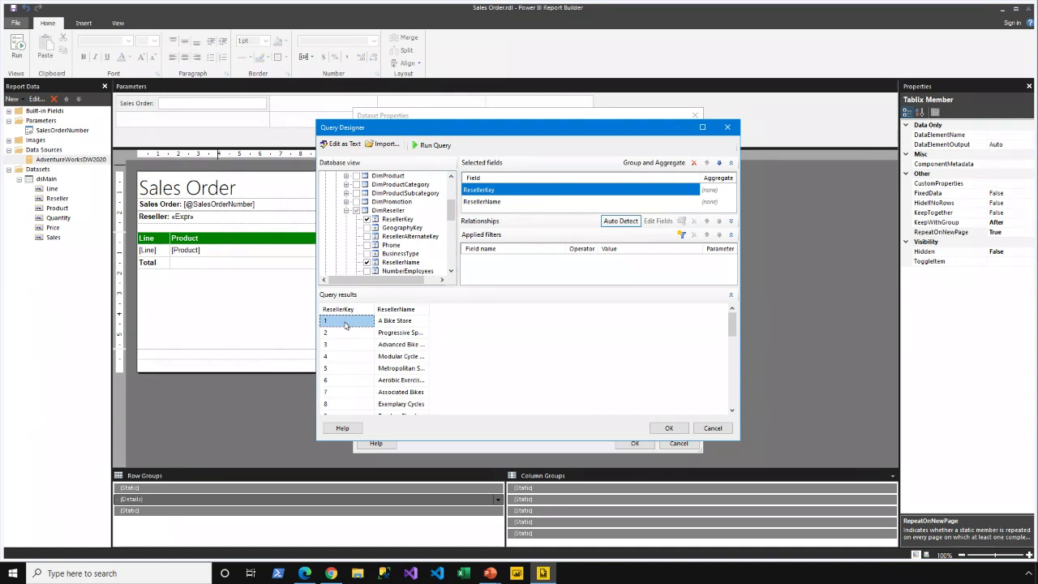
left_click(396, 323)
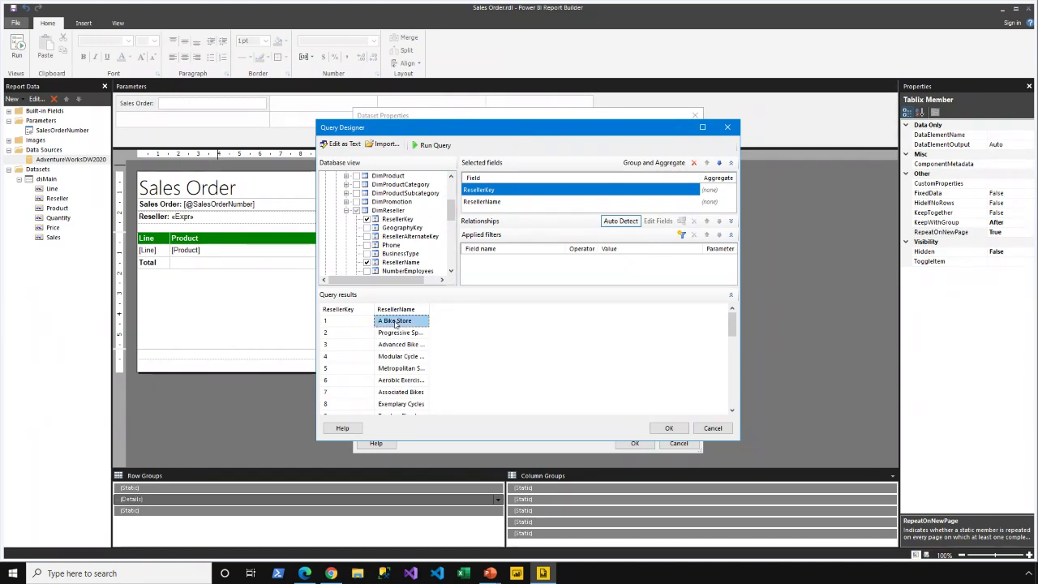
double_click(429, 309)
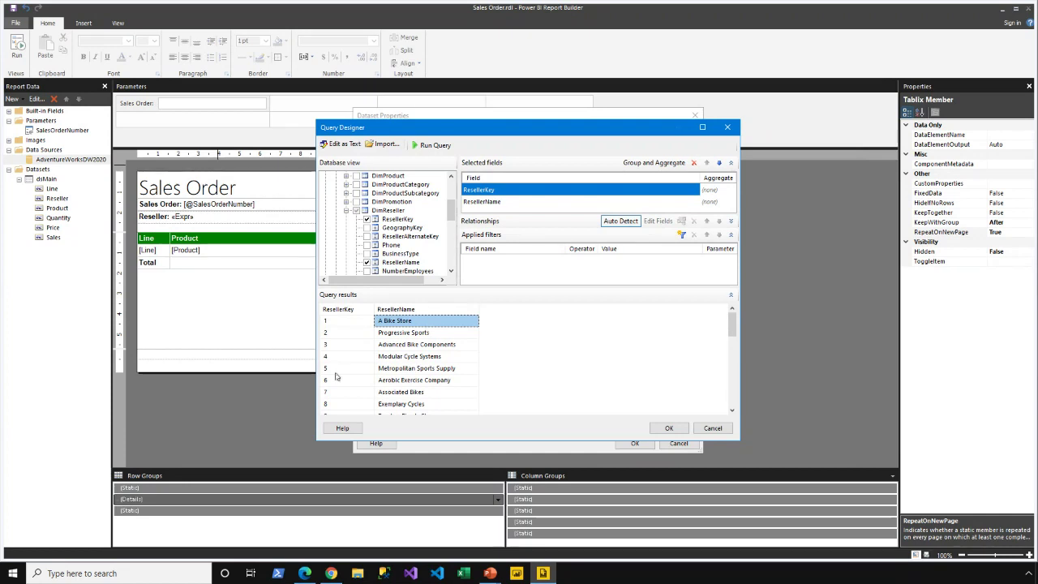
left_click(669, 428)
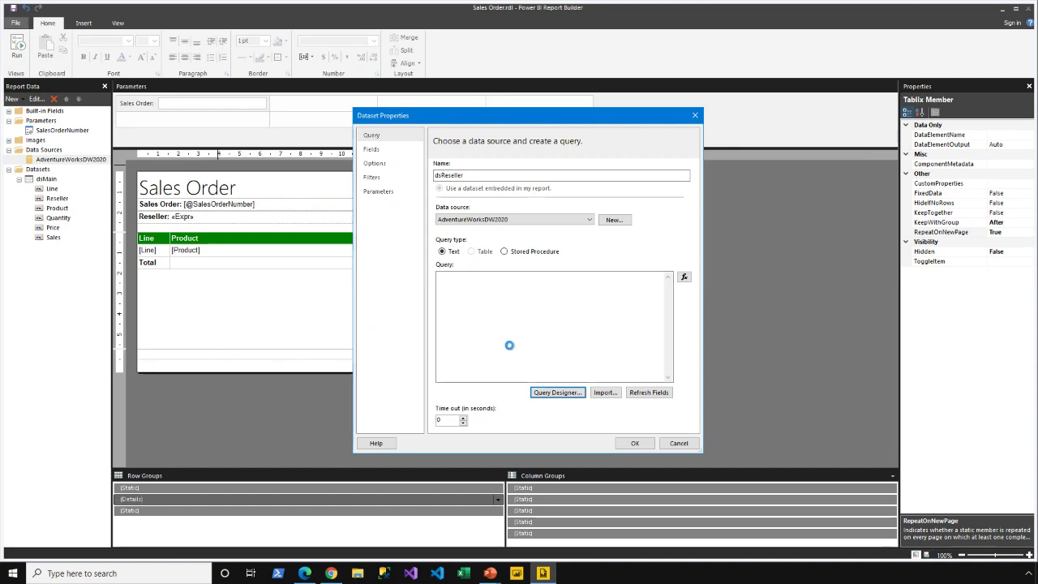
Add an ORDER BY clause after DimReseller in the query text and save the dsReseller dataset
left_click(486, 306)
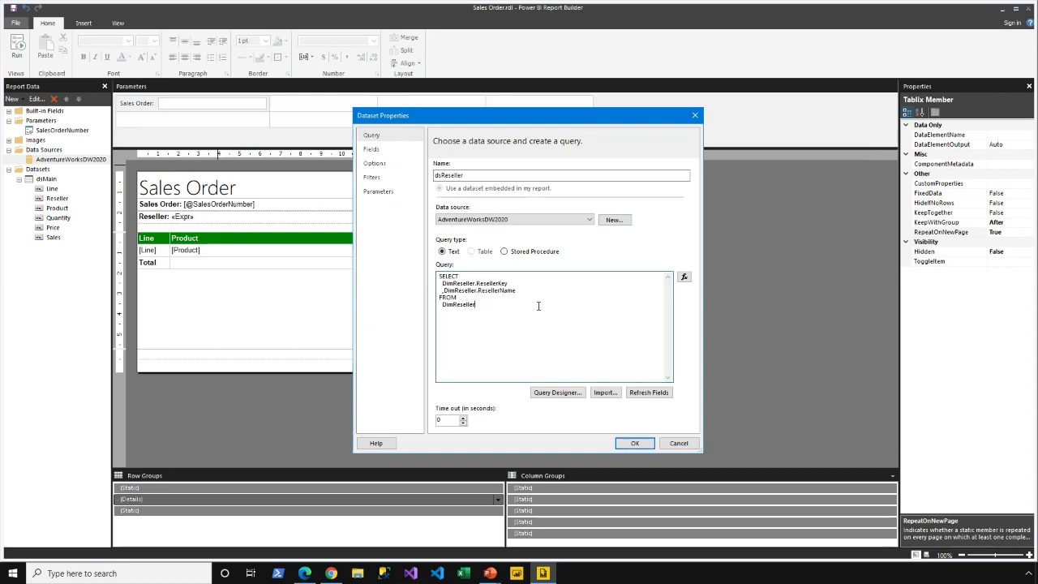
type("ORDER BY")
left_click(634, 443)
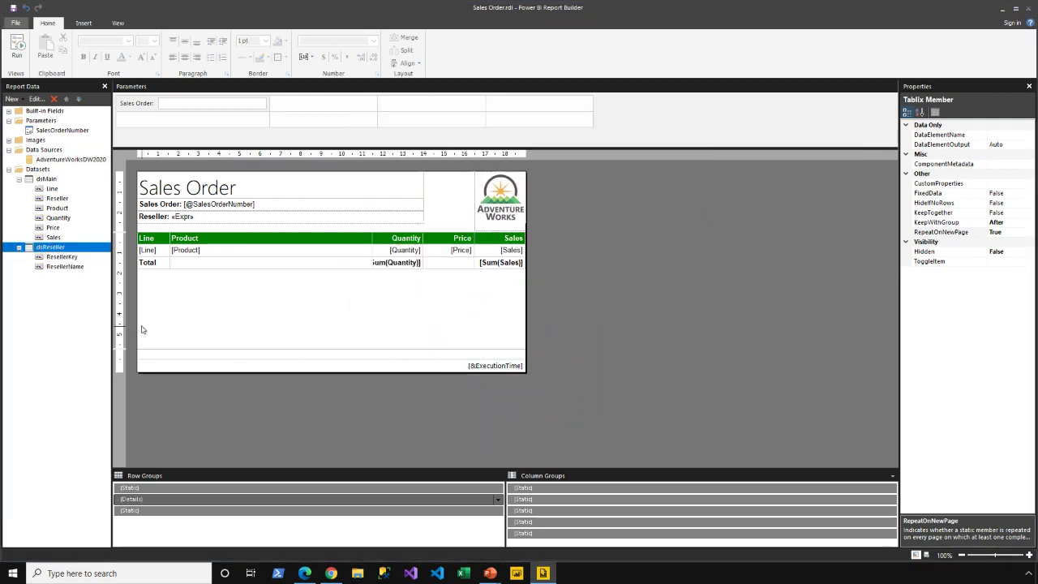
Add a report parameter named Reseller with the prompt "Reseller:" and the Integer data type
right_click(42, 120)
left_click(122, 131)
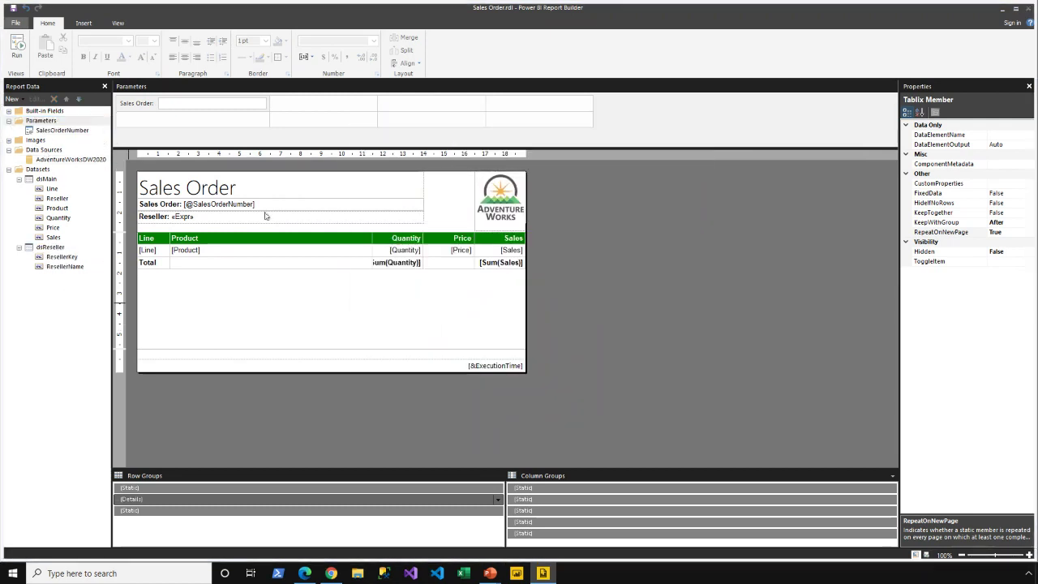
double_click(501, 220)
type("Resel")
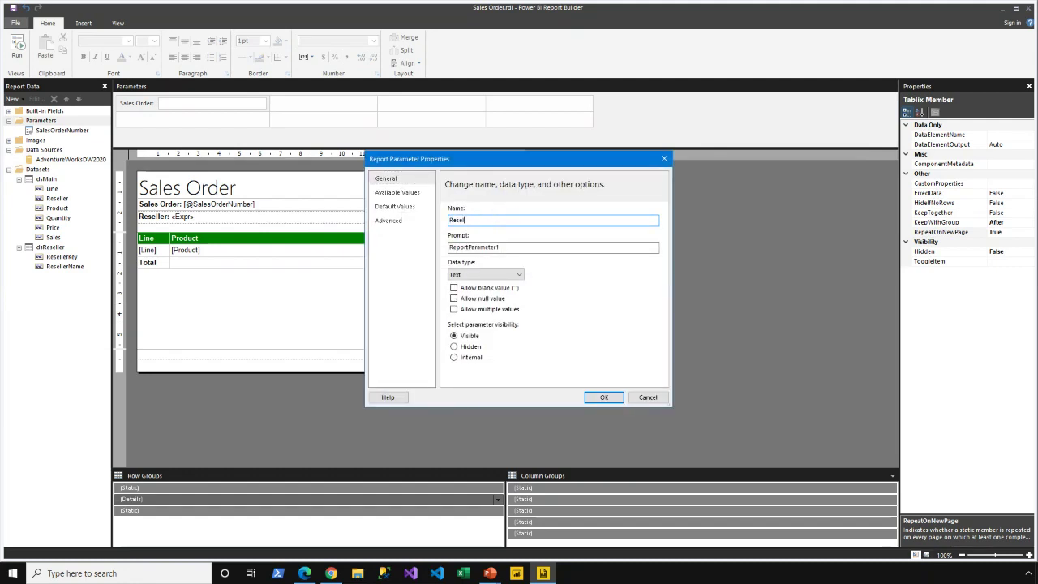
type("ler")
key("Tab")
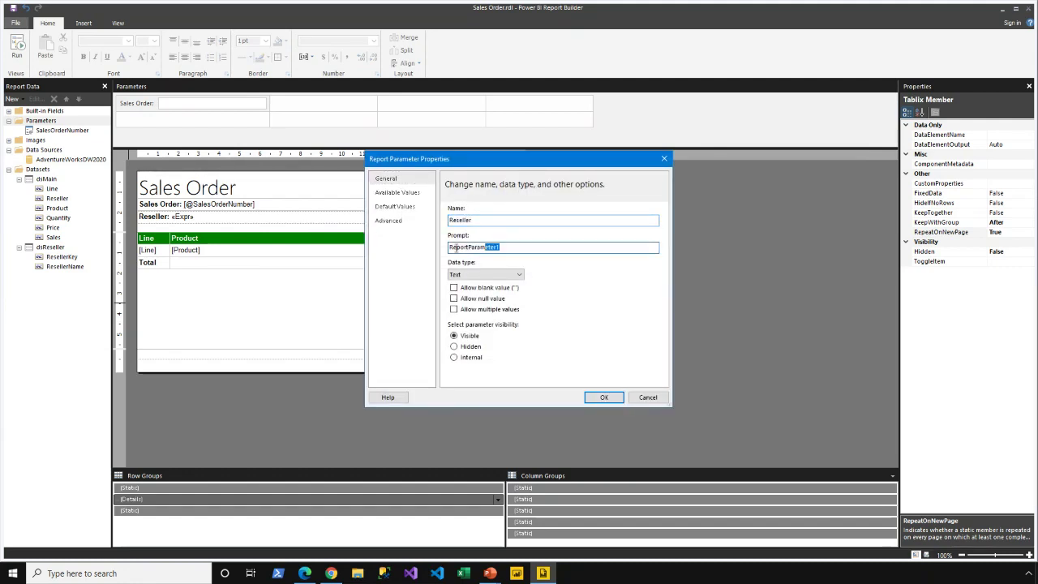
type("Reseller:")
left_click(485, 274)
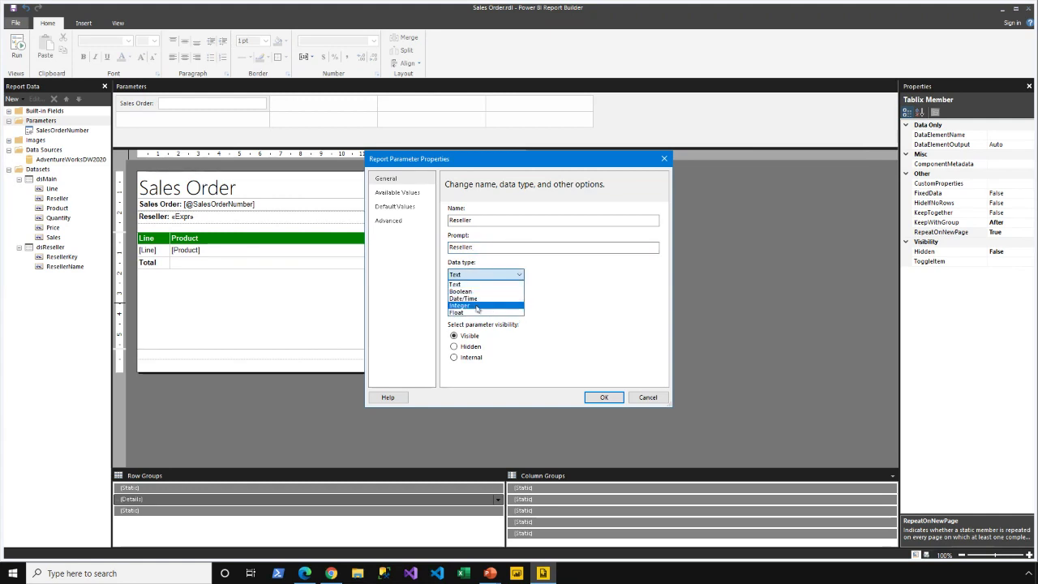
left_click(477, 306)
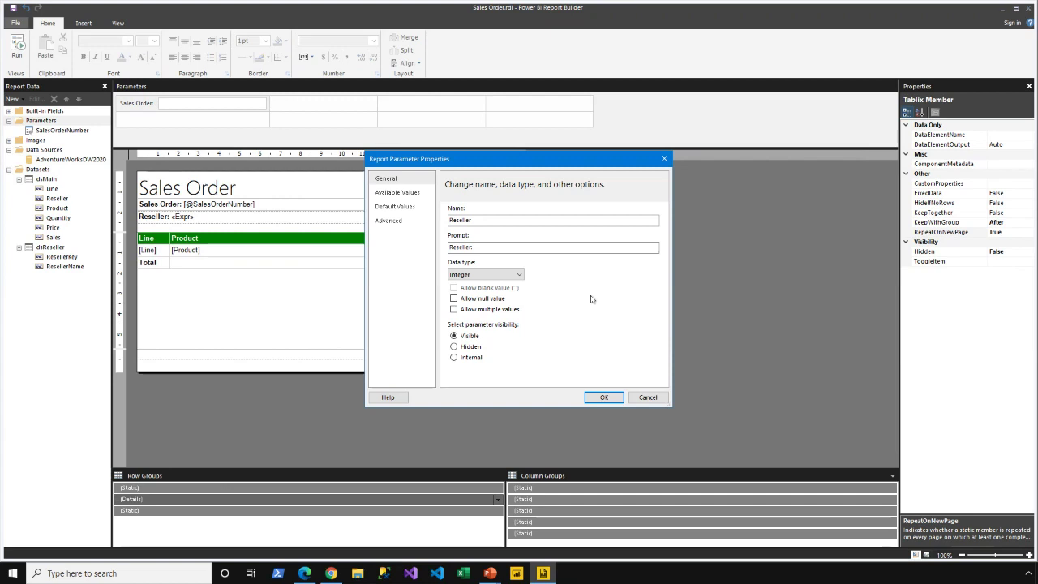
Get the parameter's available values from the dsReseller query, with ResellerKey as the value field and ResellerName as the label field
left_click(425, 198)
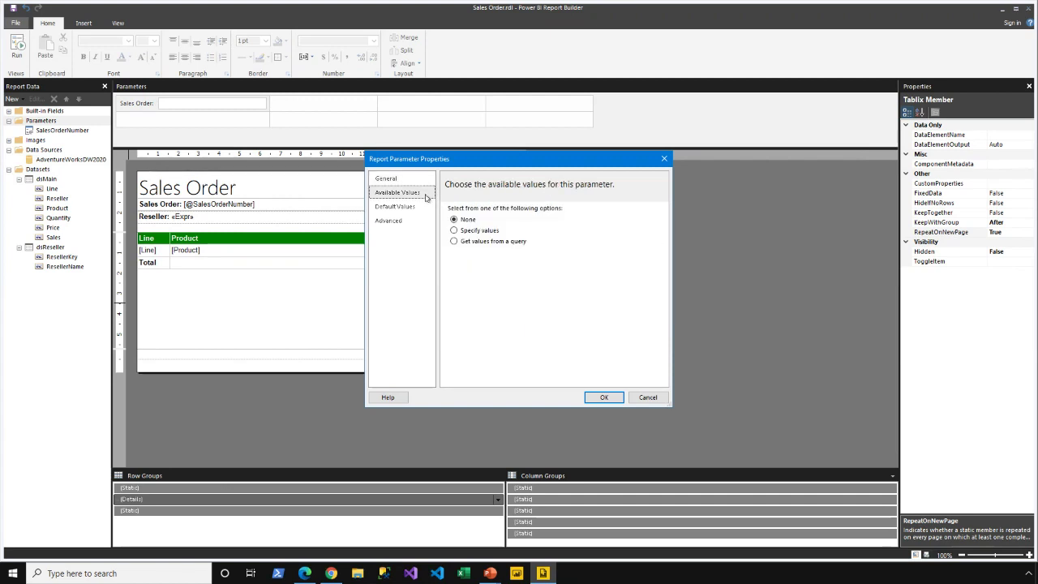
left_click(479, 242)
left_click(496, 276)
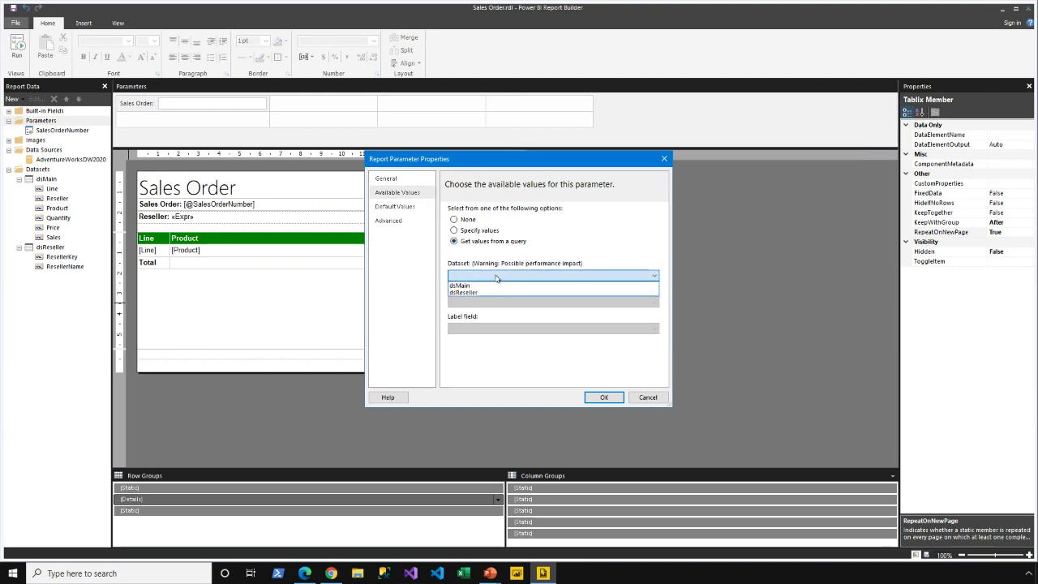
left_click(490, 292)
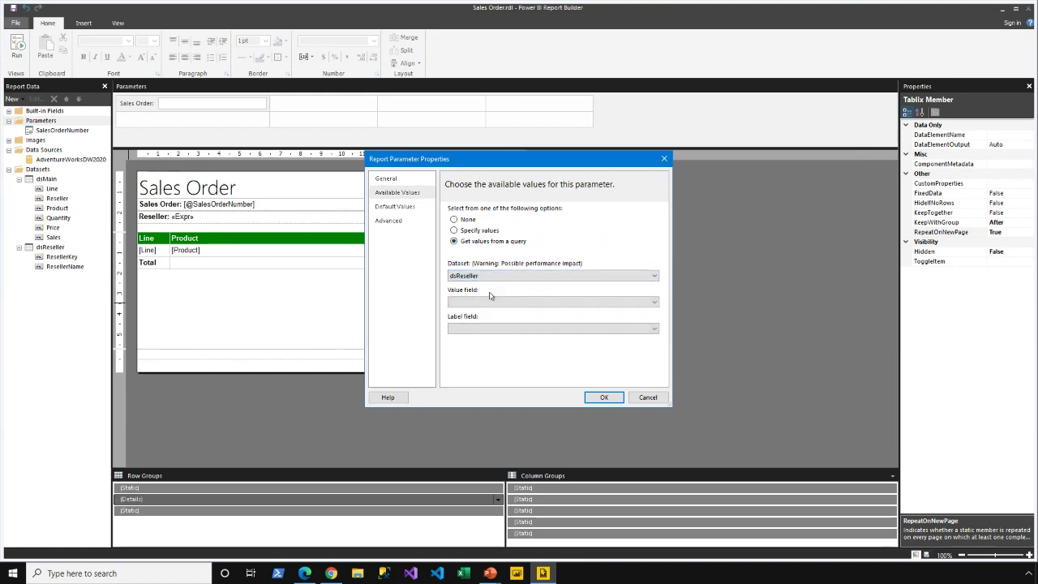
left_click(490, 296)
left_click(490, 313)
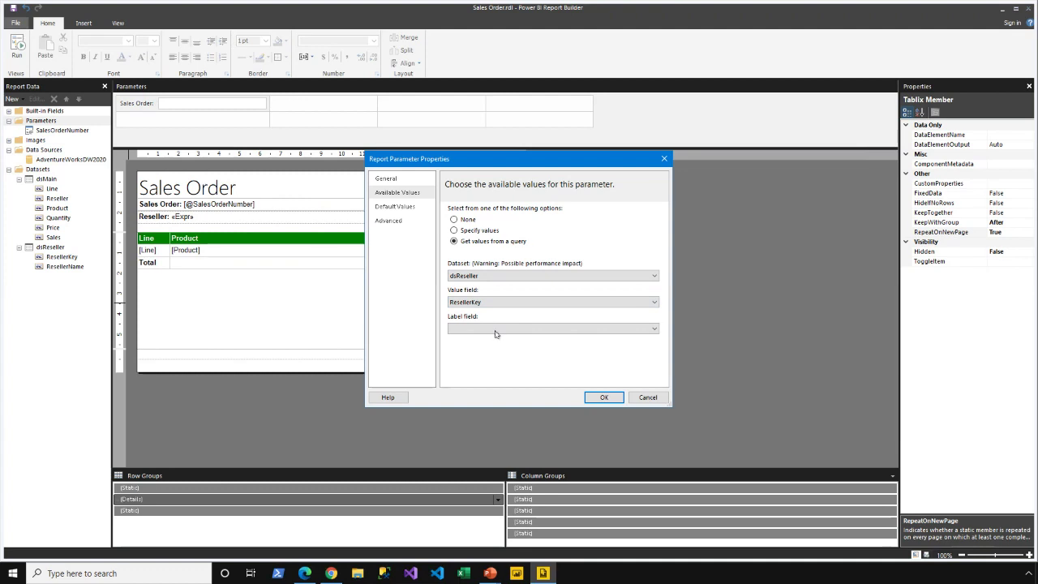
left_click(495, 329)
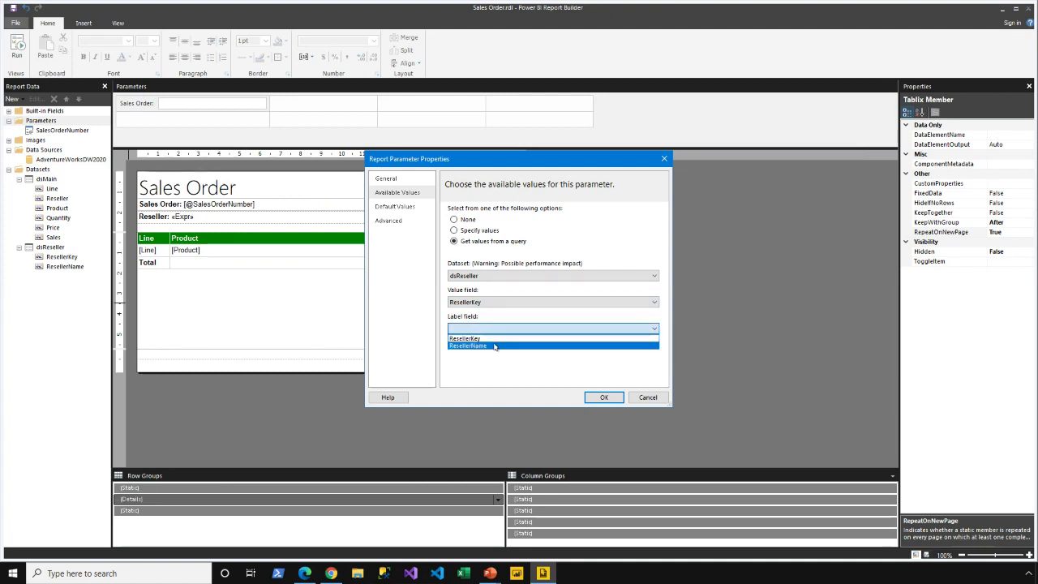
left_click(493, 347)
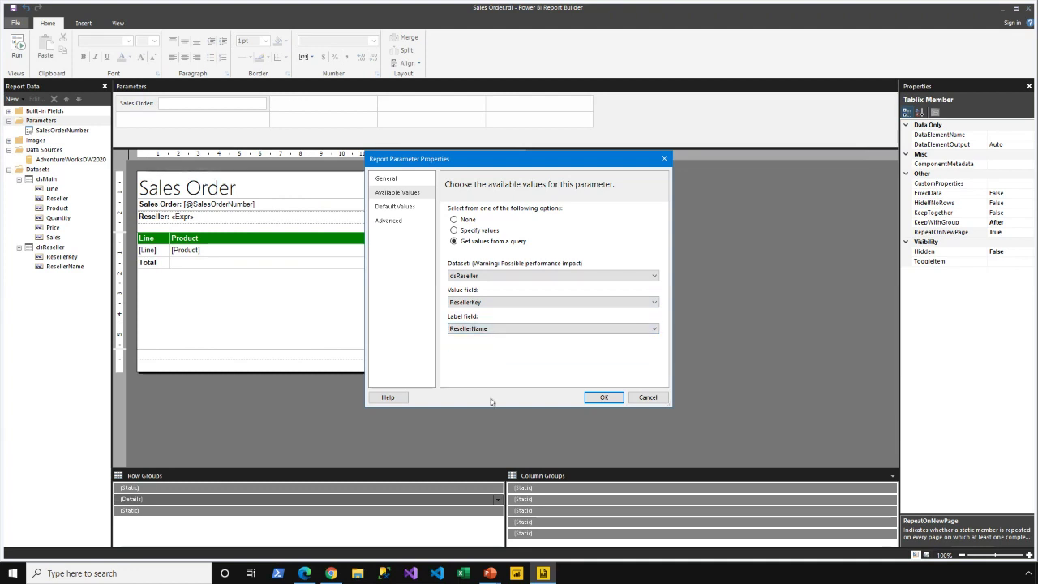
Specify 650 as the Reseller parameter's default value and save the parameter
left_click(395, 206)
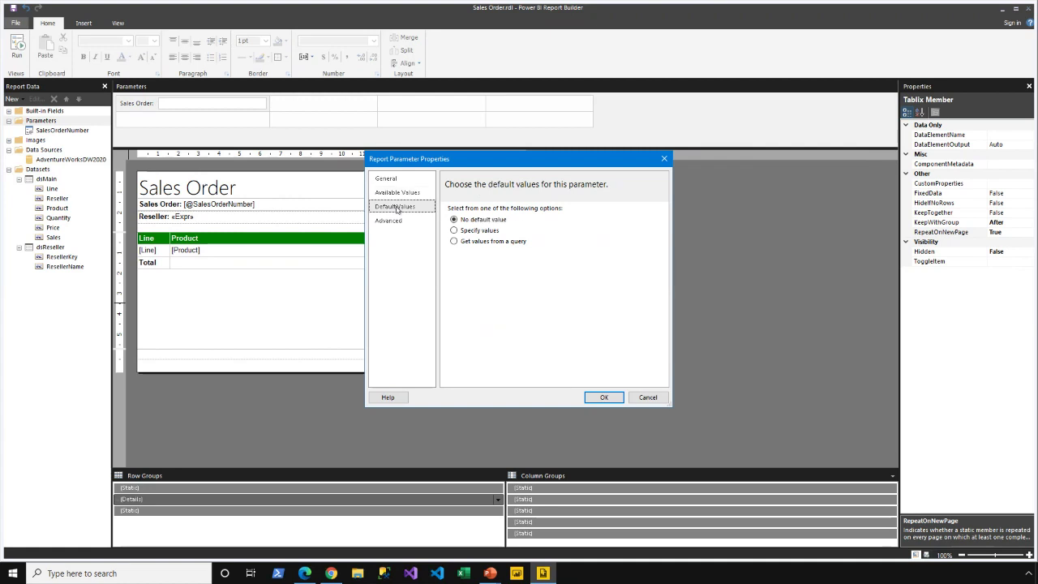
left_click(456, 242)
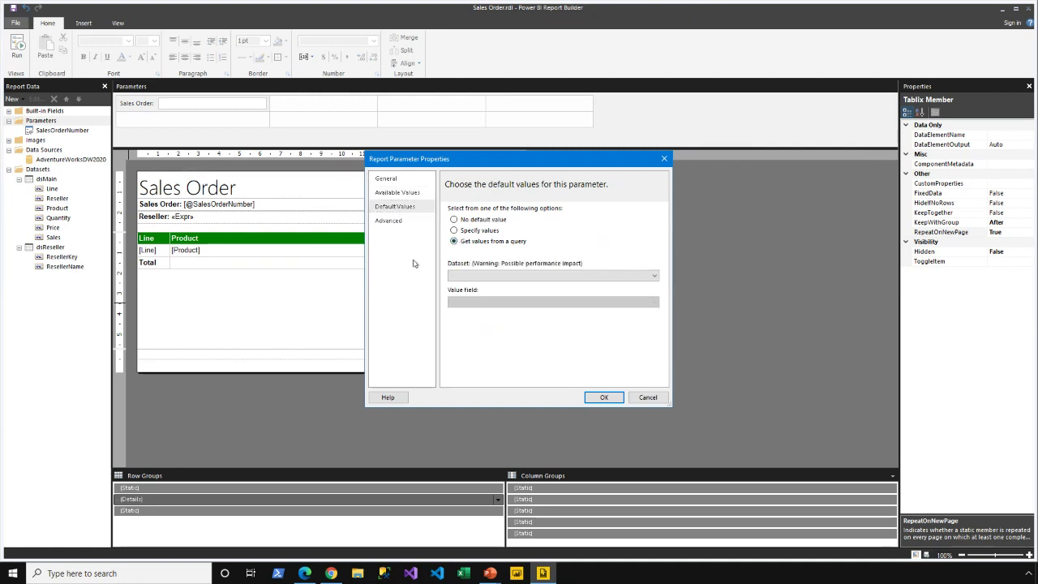
left_click(454, 230)
left_click(457, 265)
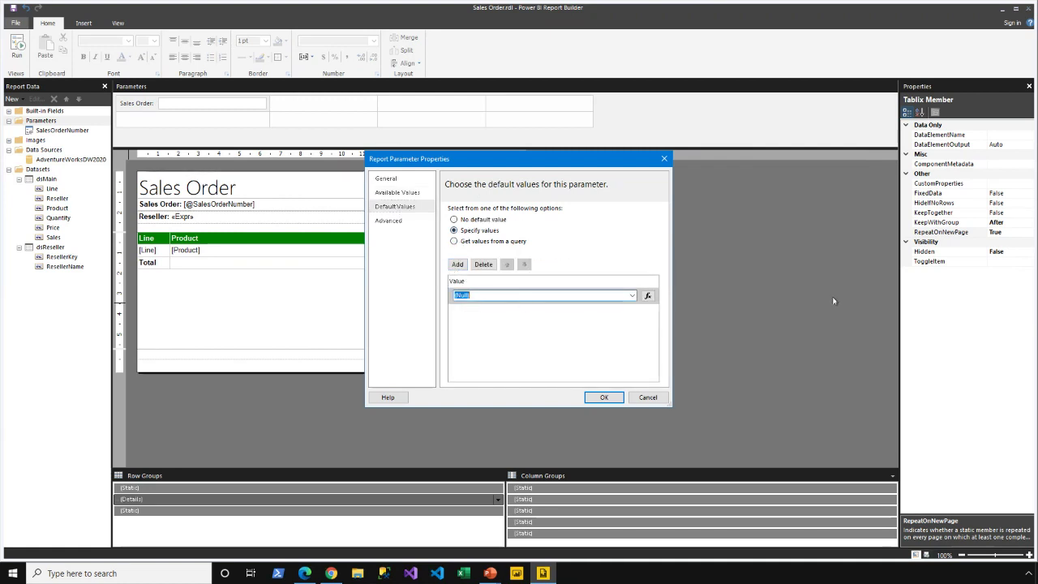
type("650")
left_click(600, 396)
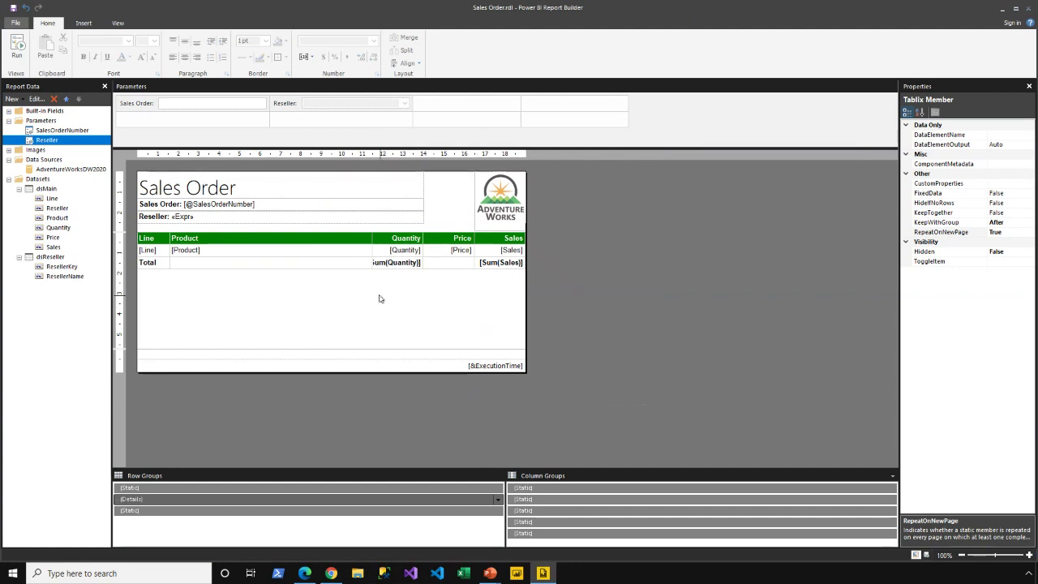
Rearrange the parameter layout so that Sales Order sits directly below Reseller in the first column
left_click_drag(258, 75, 424, 124)
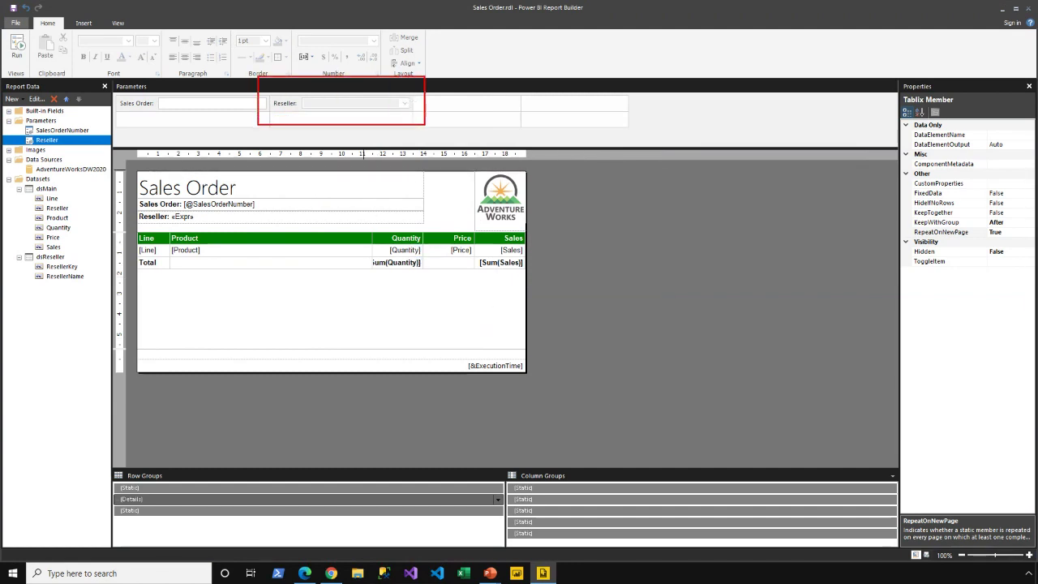
key("Escape")
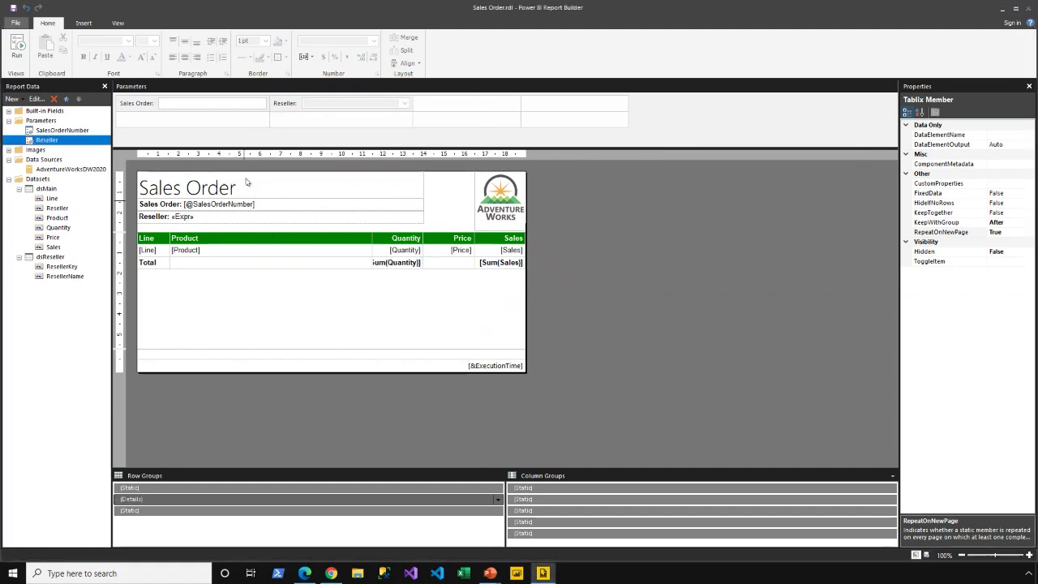
mouse_move(209, 103)
left_mouse_down()
mouse_move(279, 104)
mouse_move(209, 122)
left_mouse_up()
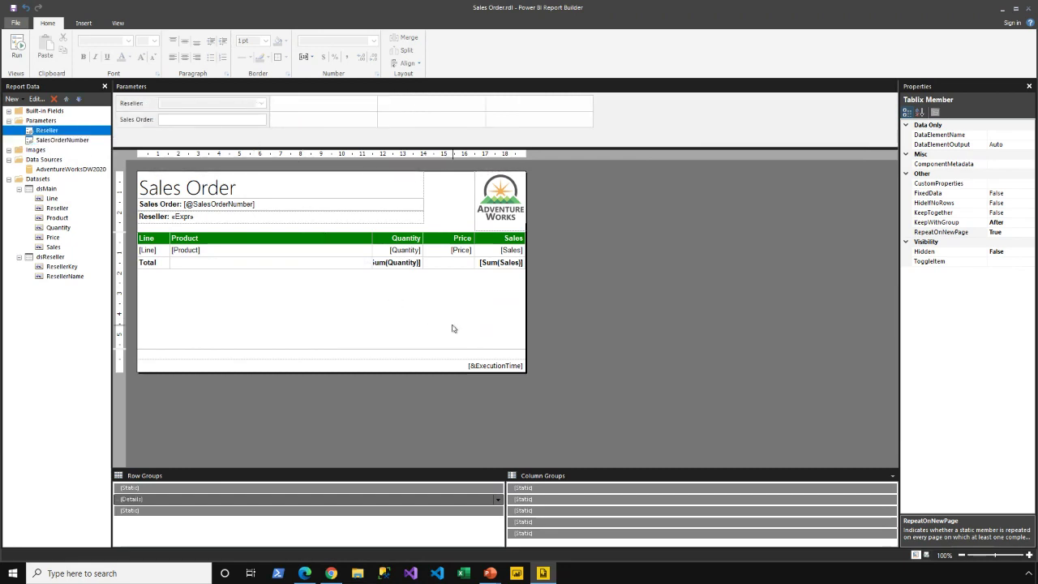
Run the report and look through the reseller names offered by the Reseller parameter
left_click(17, 45)
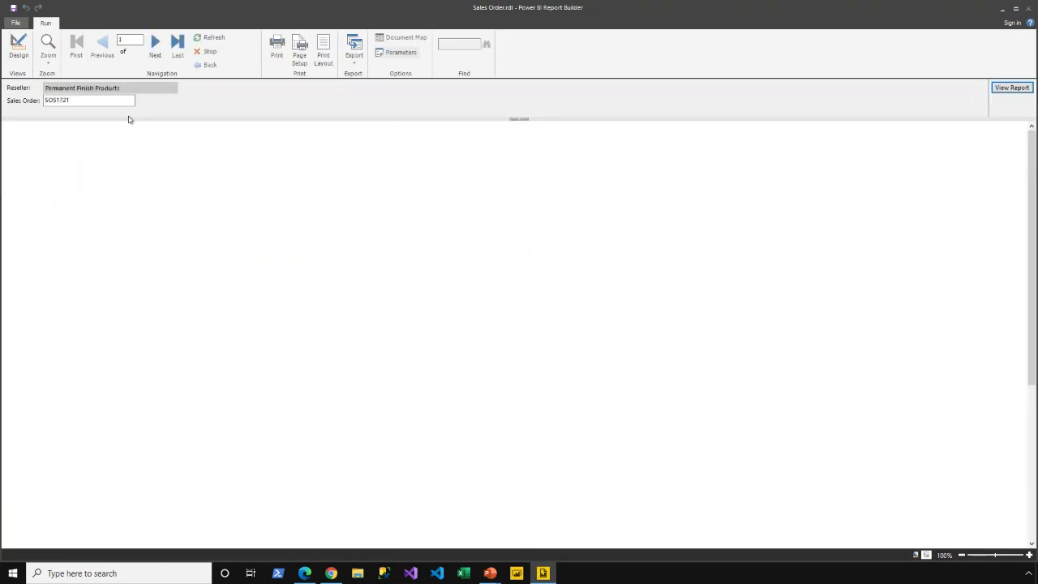
left_click(172, 88)
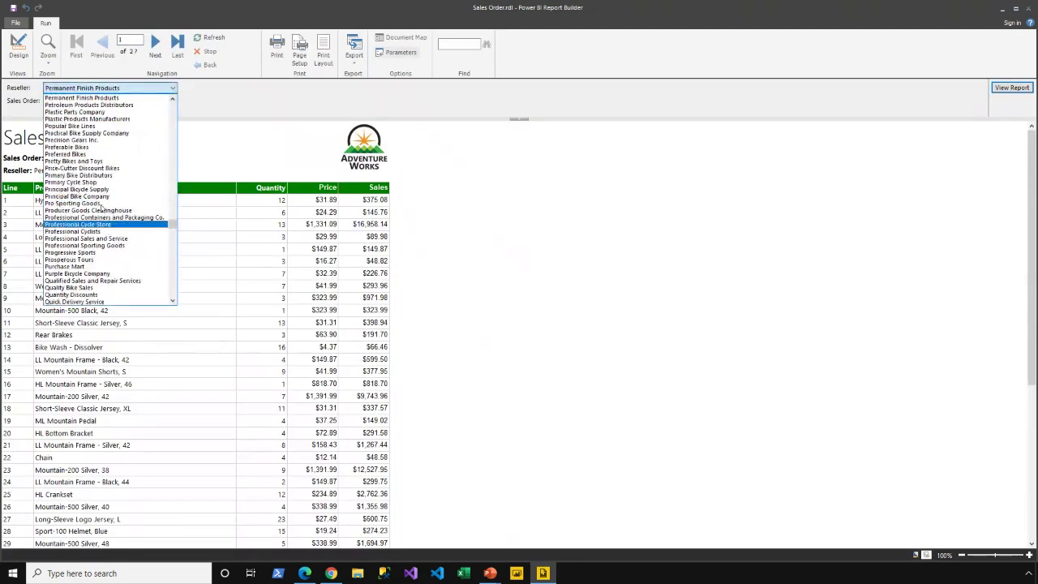
Choose Precision Gears Inc. as the reseller in the report preview and return to the design view
left_click(92, 141)
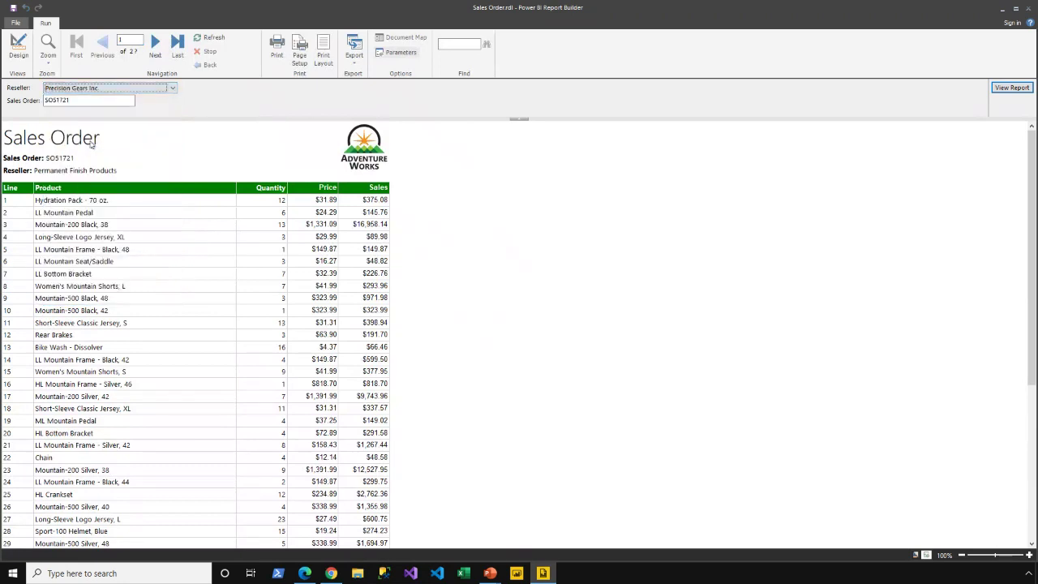
key("Tab")
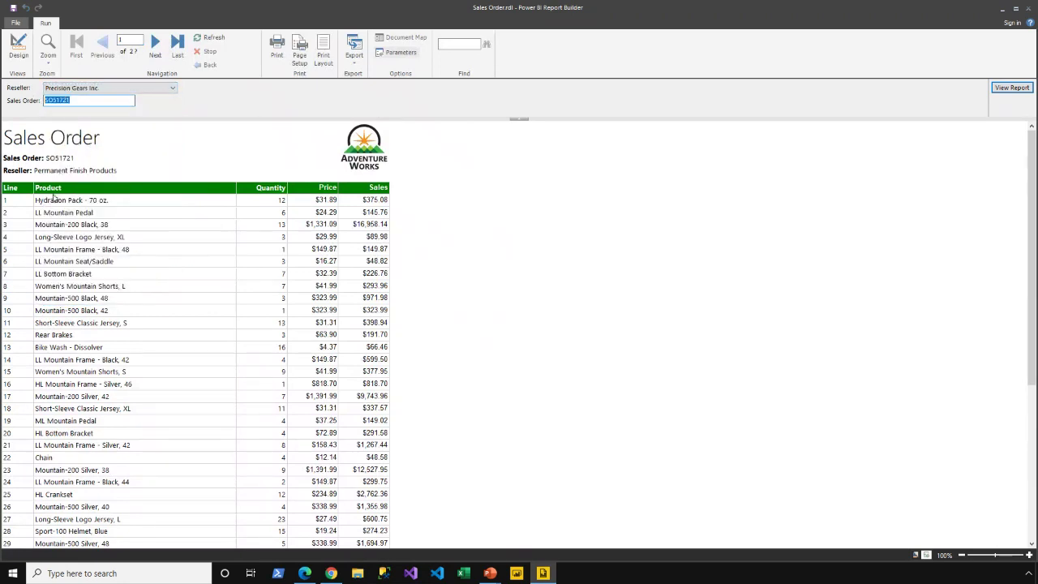
left_click(19, 48)
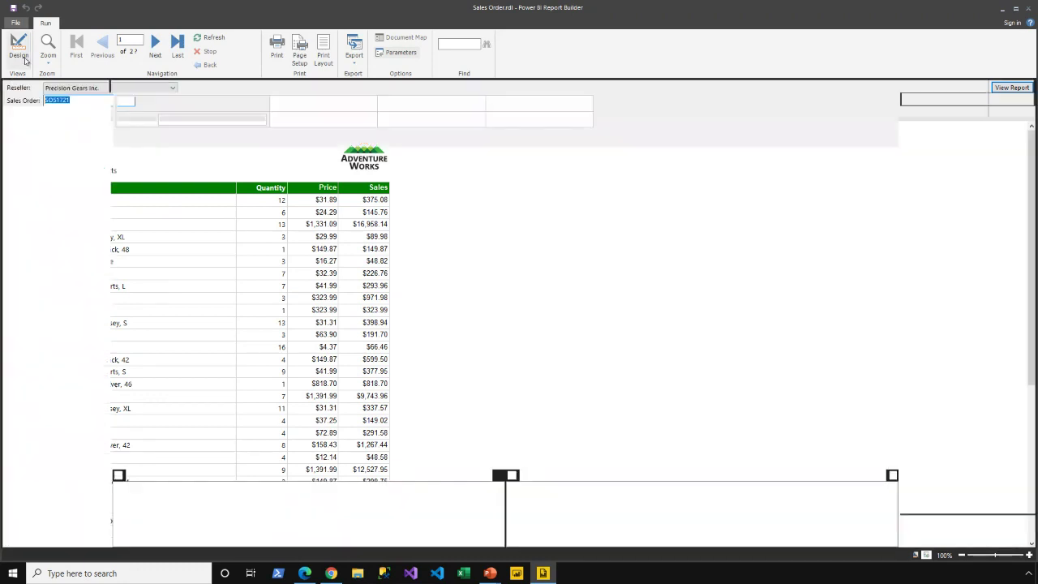
right_click(55, 168)
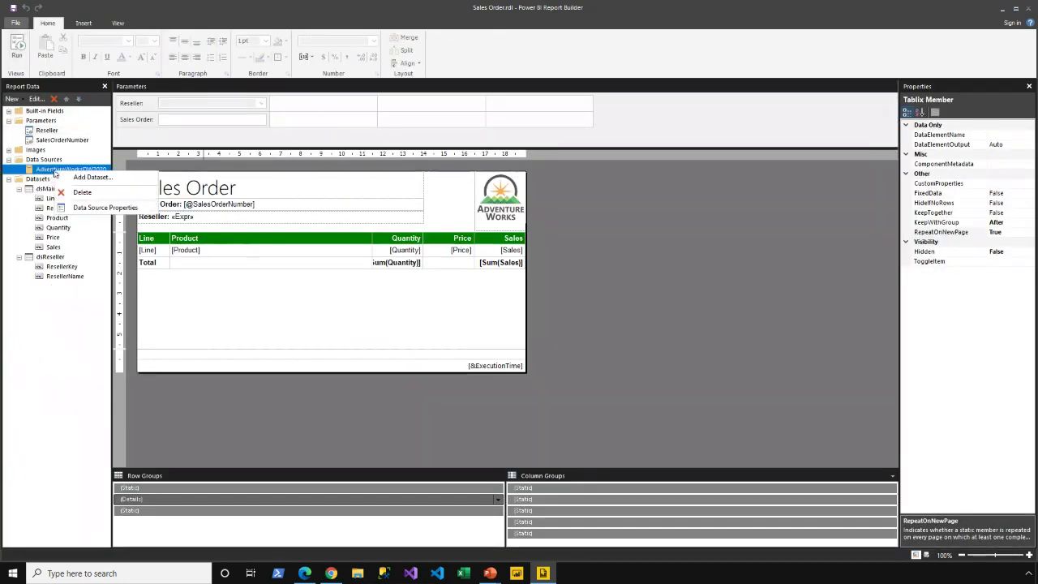
key("Escape")
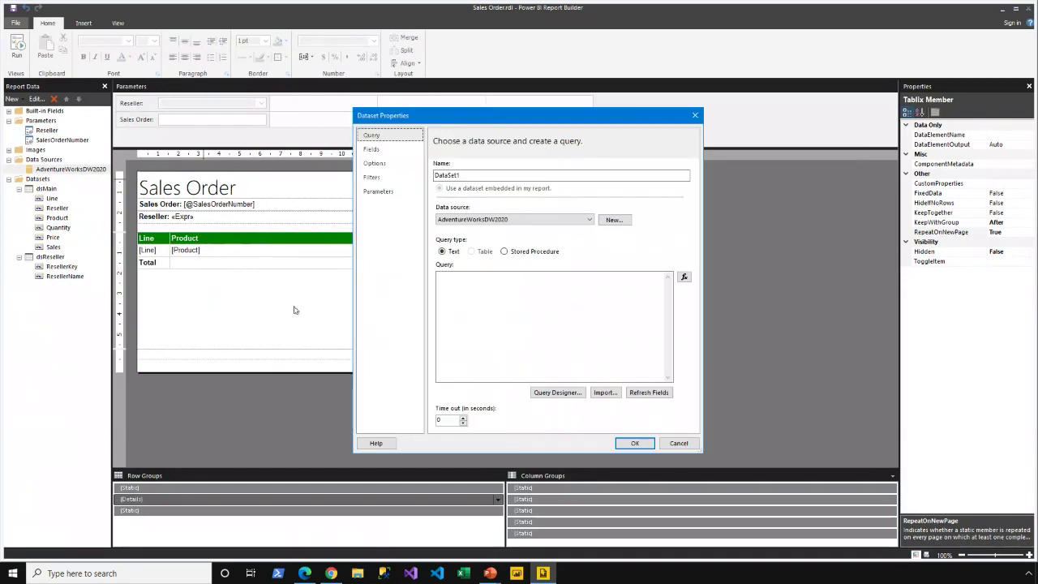
type("SELECT ")
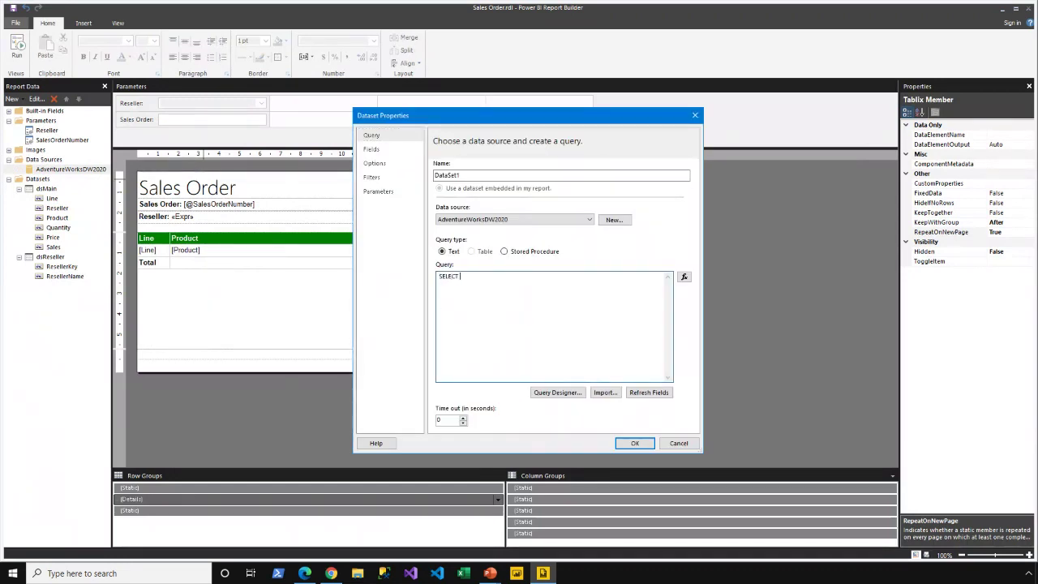
type("DISTINCT Sale")
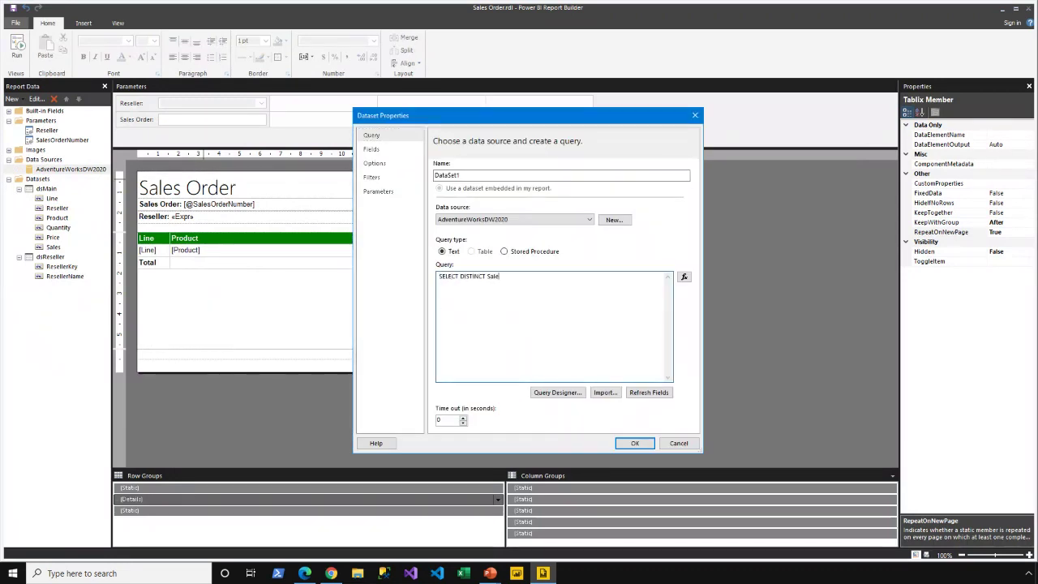
type("sOrderNumber FROM dbo.Fac")
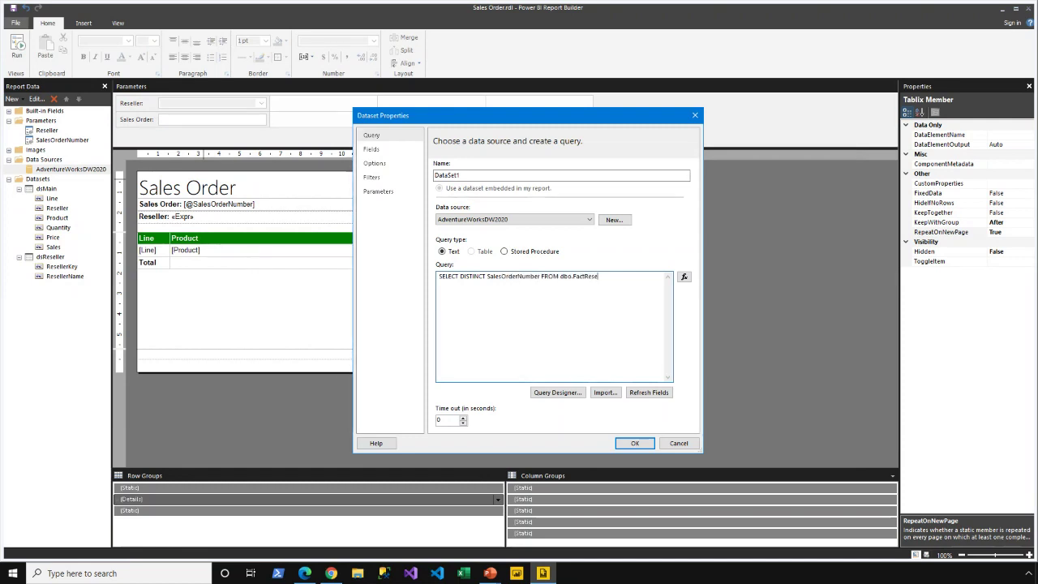
type("tResellerSAles")
key("Return")
type("WHERE ResellerKey =")
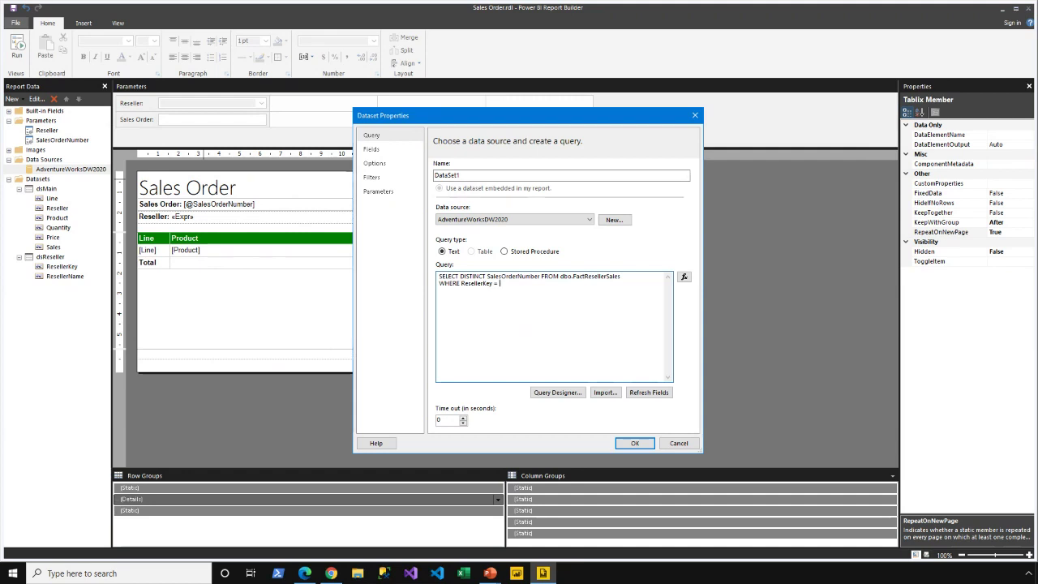
type(" @Reseller")
left_click(632, 444)
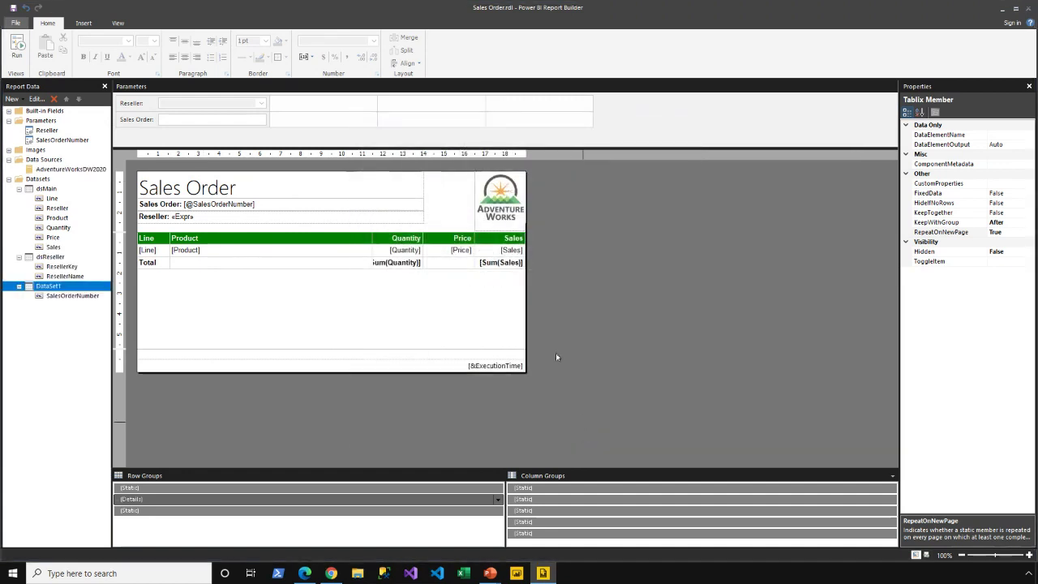
Rename the new dataset as dsSalesOrder and expand it to its SalesOrderNumber field
double_click(51, 286)
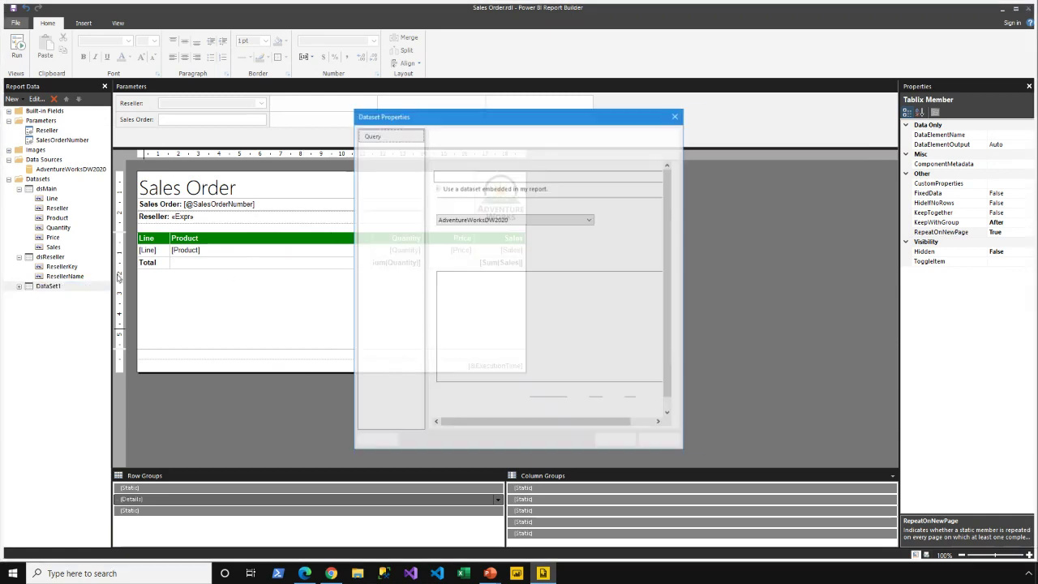
type("ds")
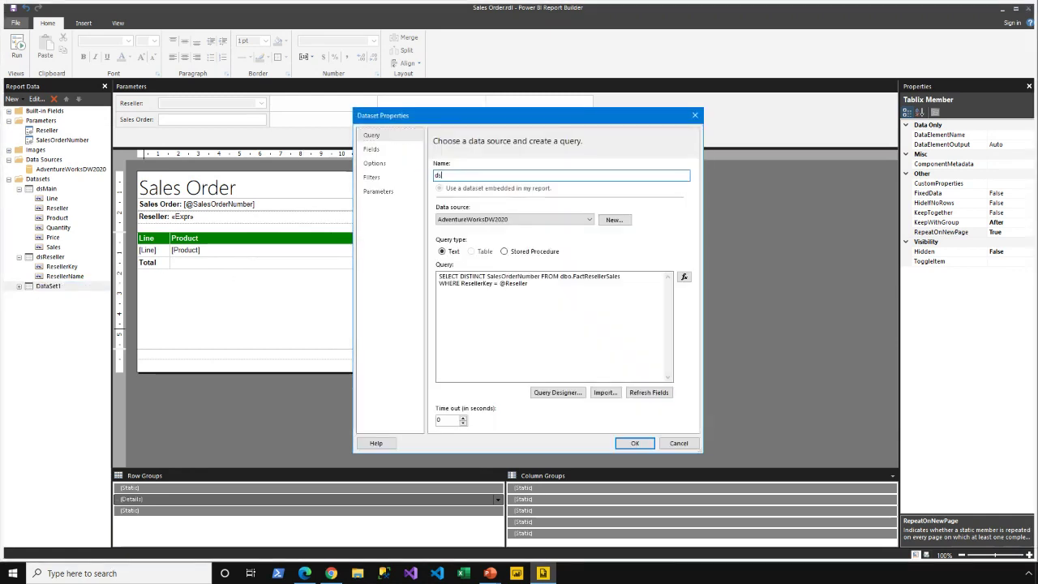
type("SalesOrder")
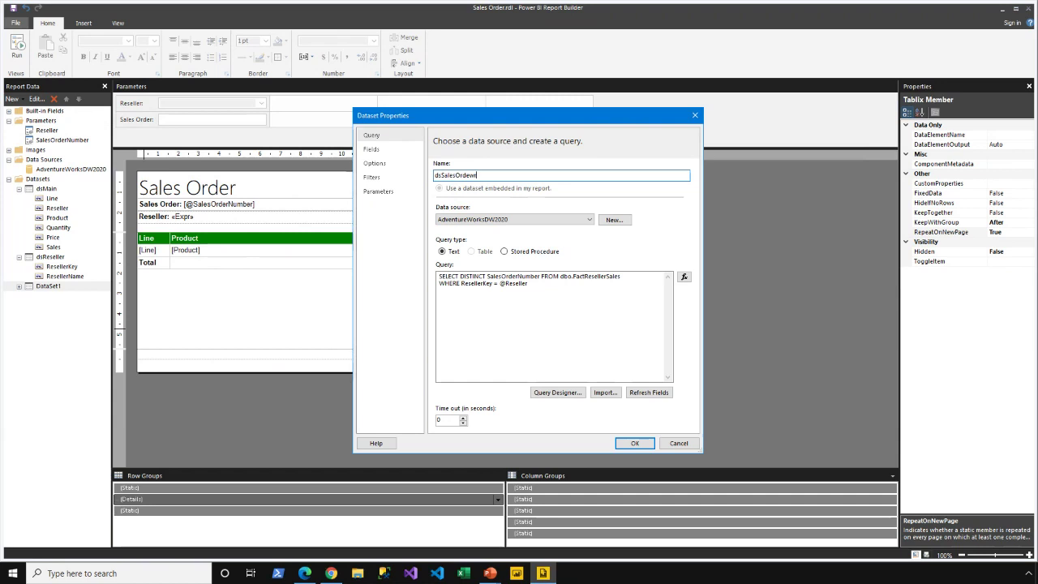
left_click(634, 442)
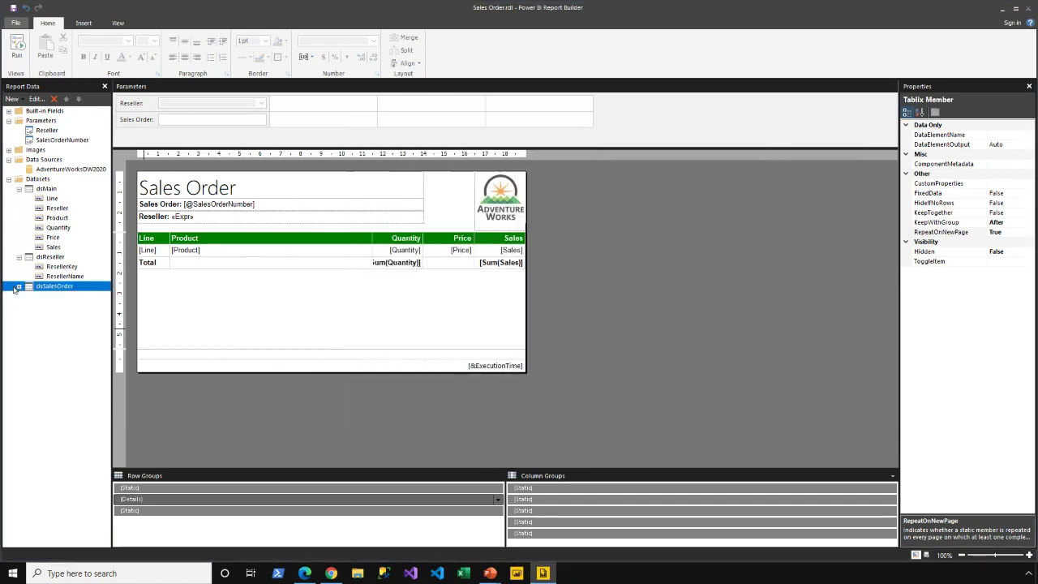
left_click(71, 297)
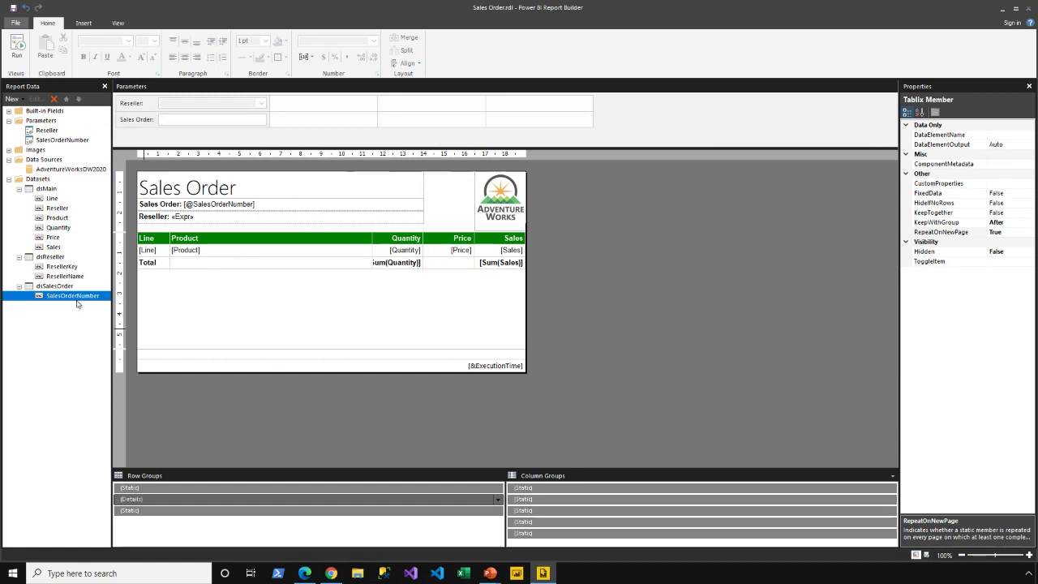
Make the SalesOrderNumber parameter get its available values from the dsSalesOrder query, with SalesOrderNumber as both value and label field
right_click(73, 140)
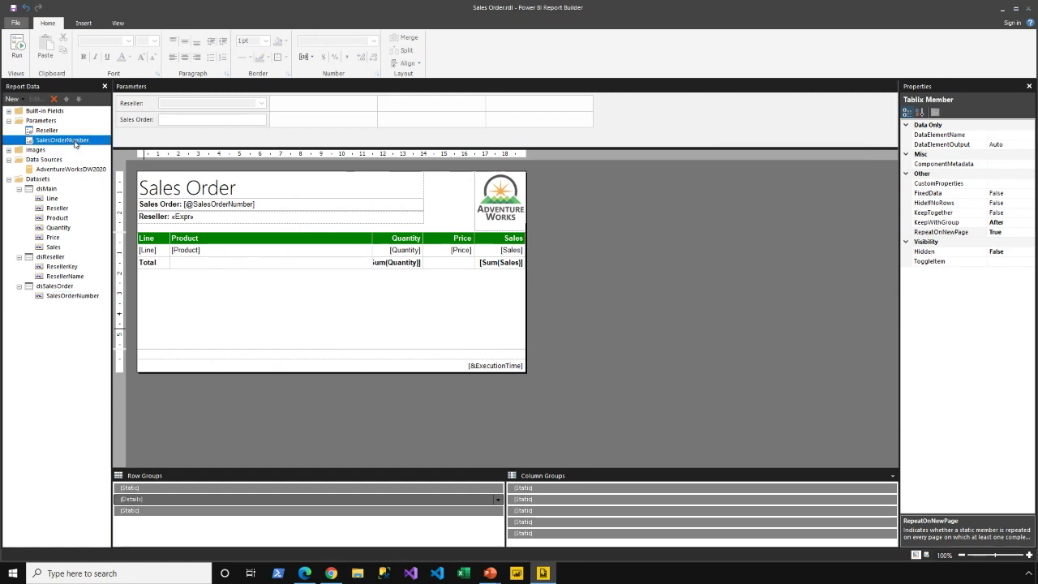
left_click(161, 165)
left_click(381, 196)
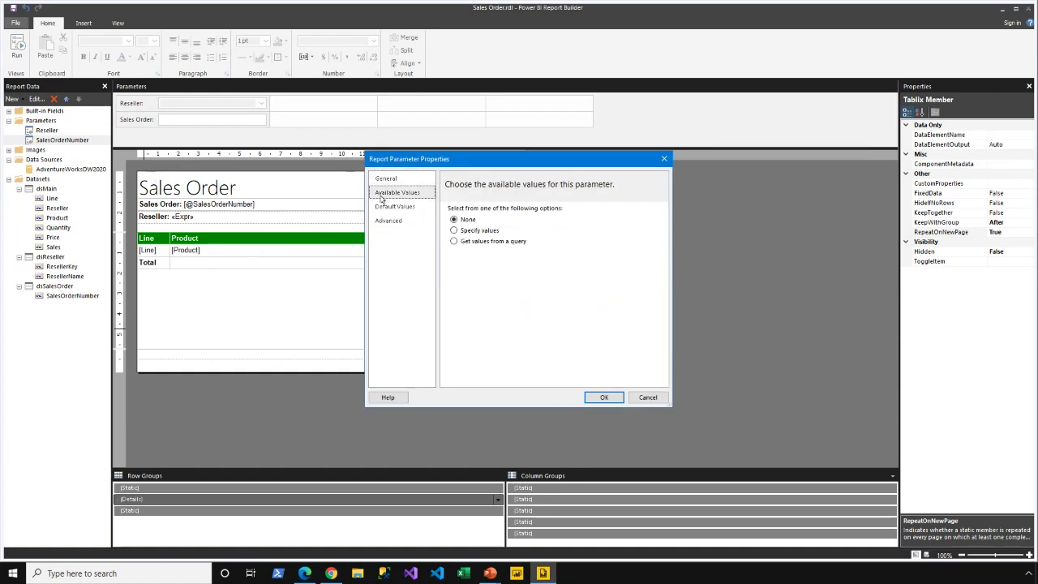
left_click(485, 241)
left_click(523, 276)
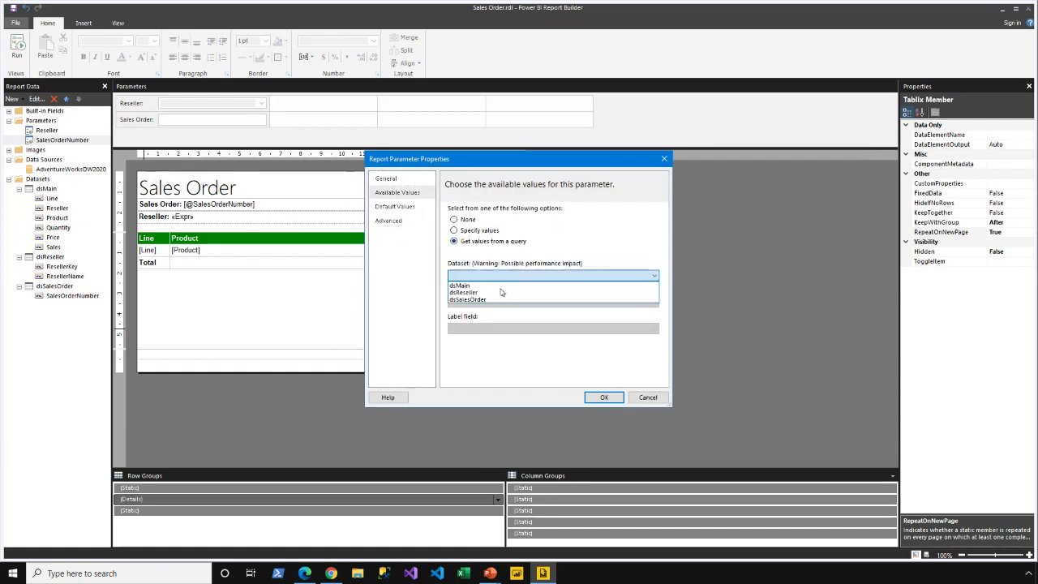
left_click(498, 299)
left_click(494, 302)
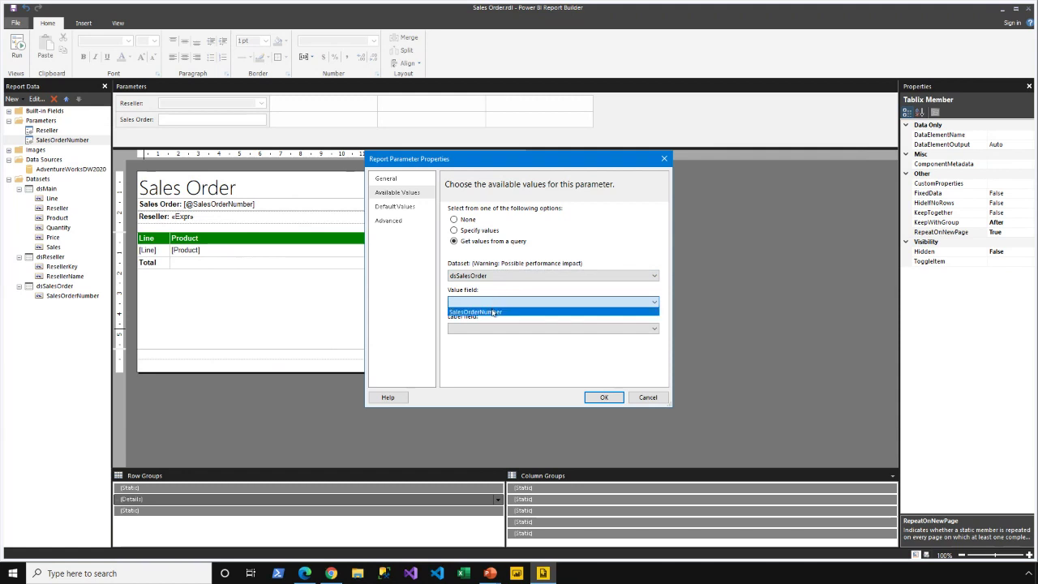
left_click(492, 311)
left_click(519, 328)
left_click(495, 338)
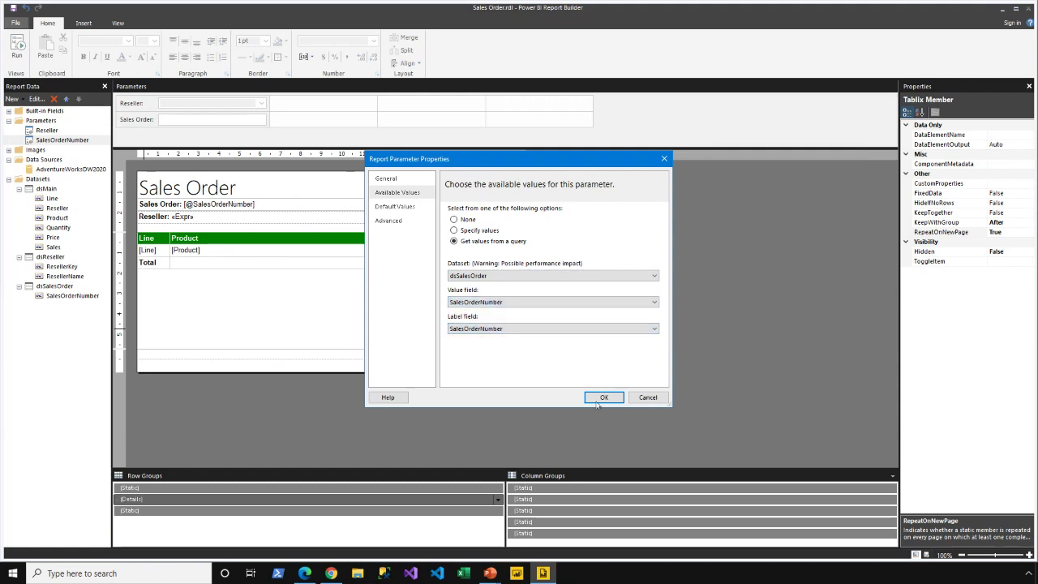
Set the SalesOrderNumber parameter to no default value and accept the parameter properties
left_click(395, 206)
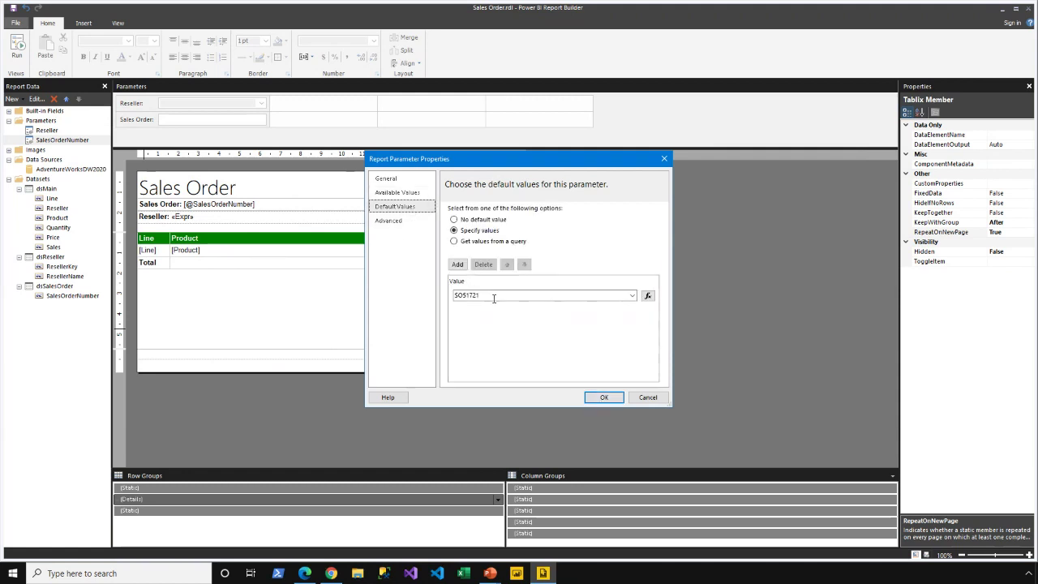
left_click(493, 297)
left_click(453, 219)
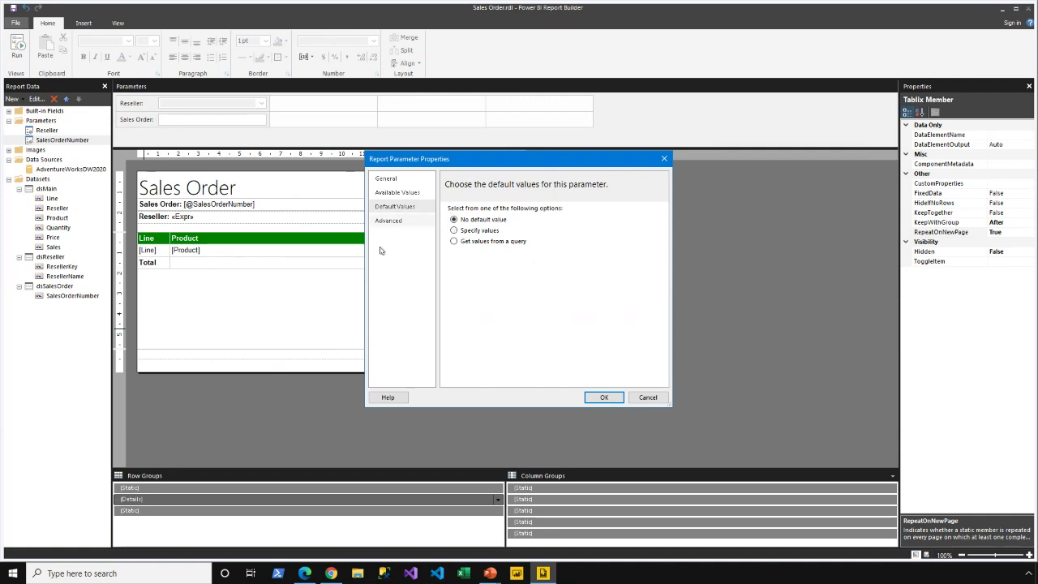
left_click(603, 398)
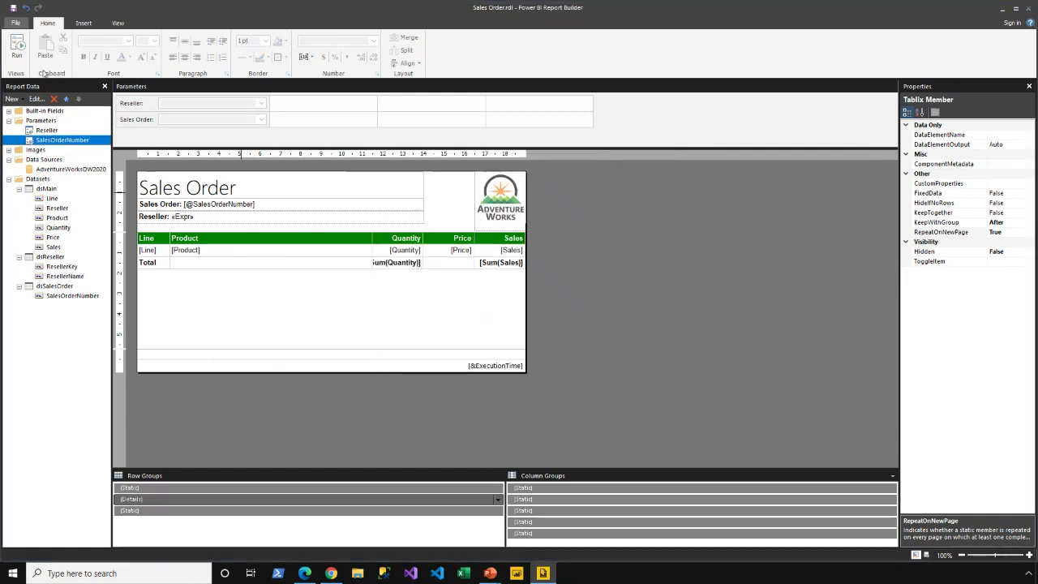
Run the report, view the default reseller's sales order choices, and change the reseller to Petroleum Products Distributors
left_click(16, 47)
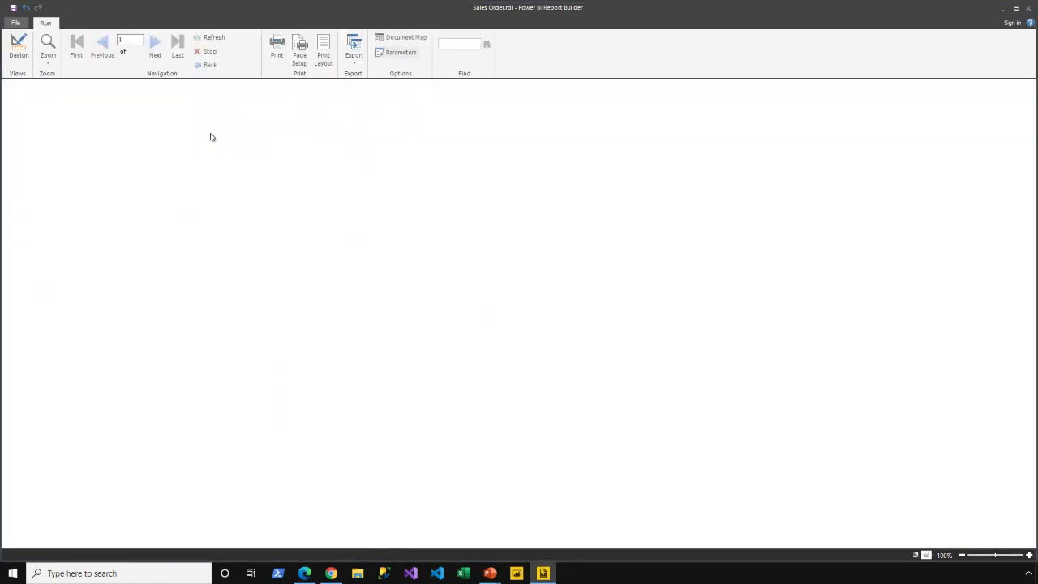
left_click(63, 102)
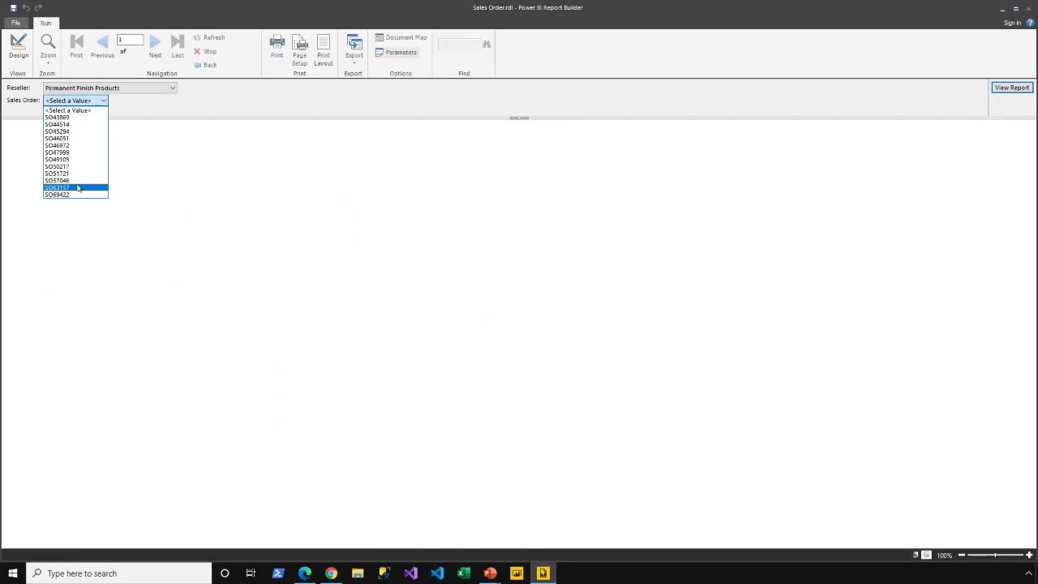
left_click(111, 87)
left_click(111, 88)
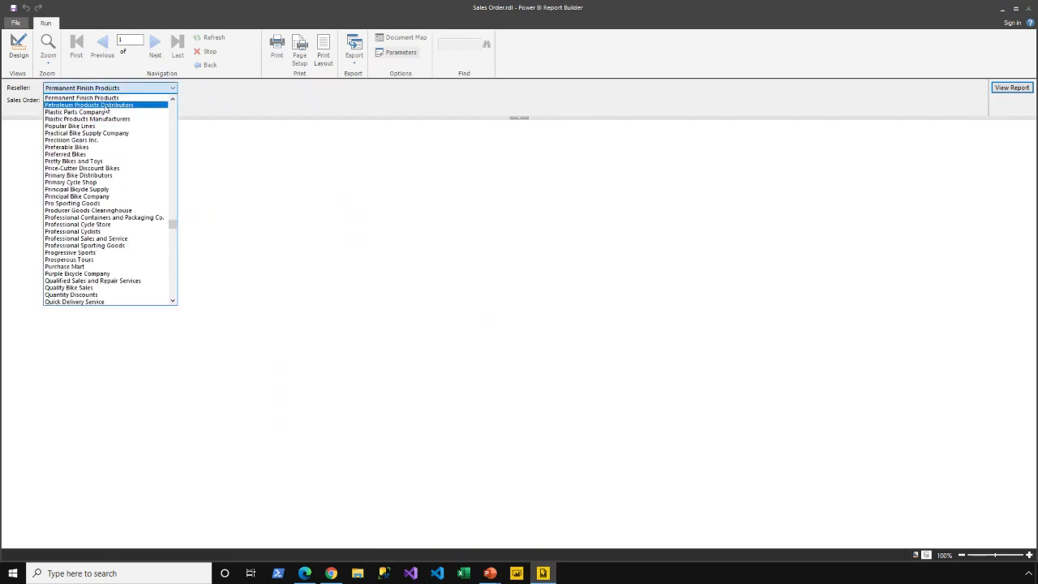
left_click(105, 107)
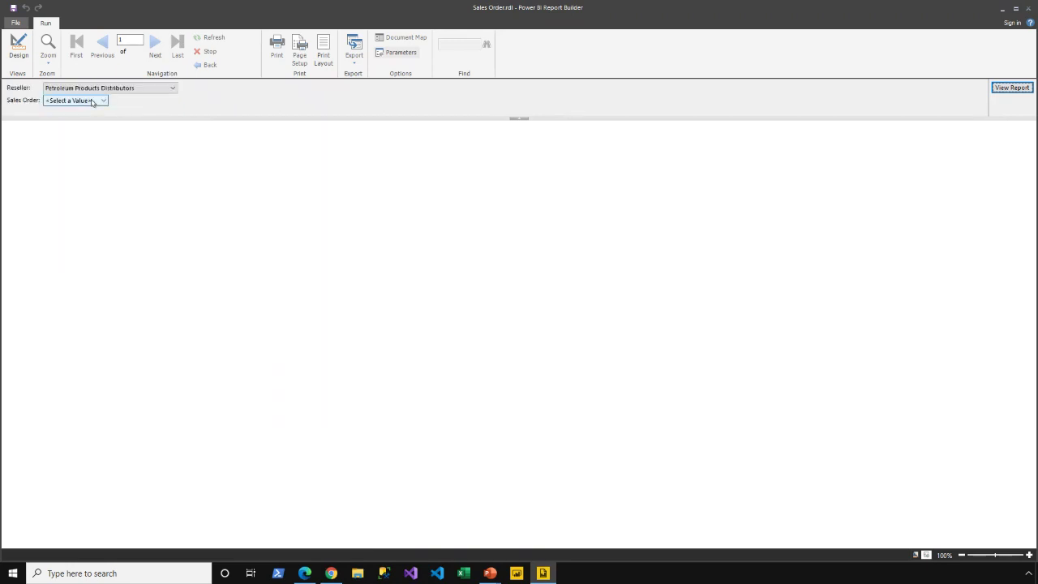
View the report for the reseller's last listed sales order, look through its pages, and return to the design view
left_click(91, 100)
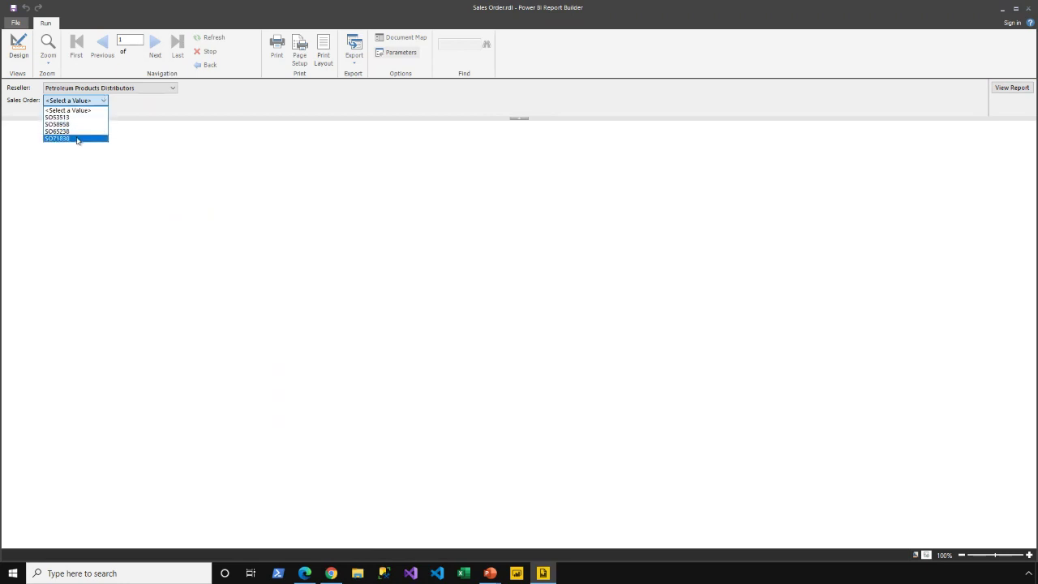
left_click(76, 138)
left_click(1012, 87)
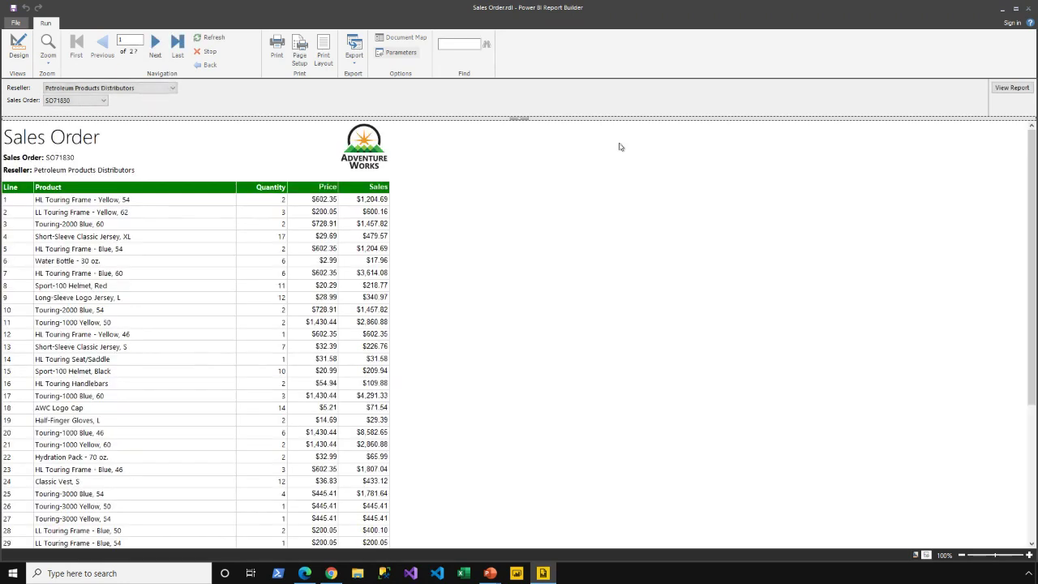
scroll(260, 235, "down", 10)
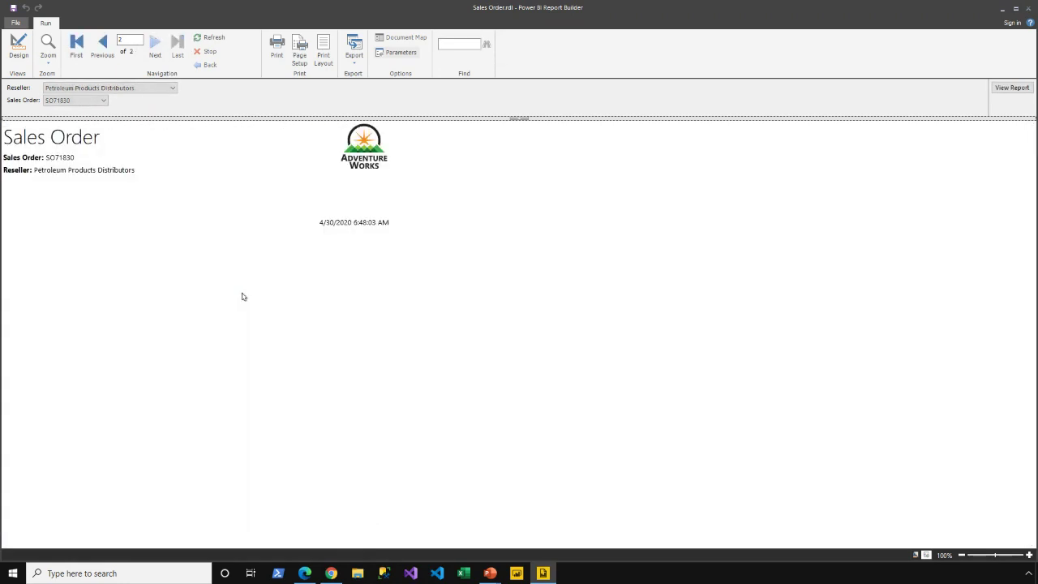
scroll(241, 294, "up", 10)
left_click(18, 45)
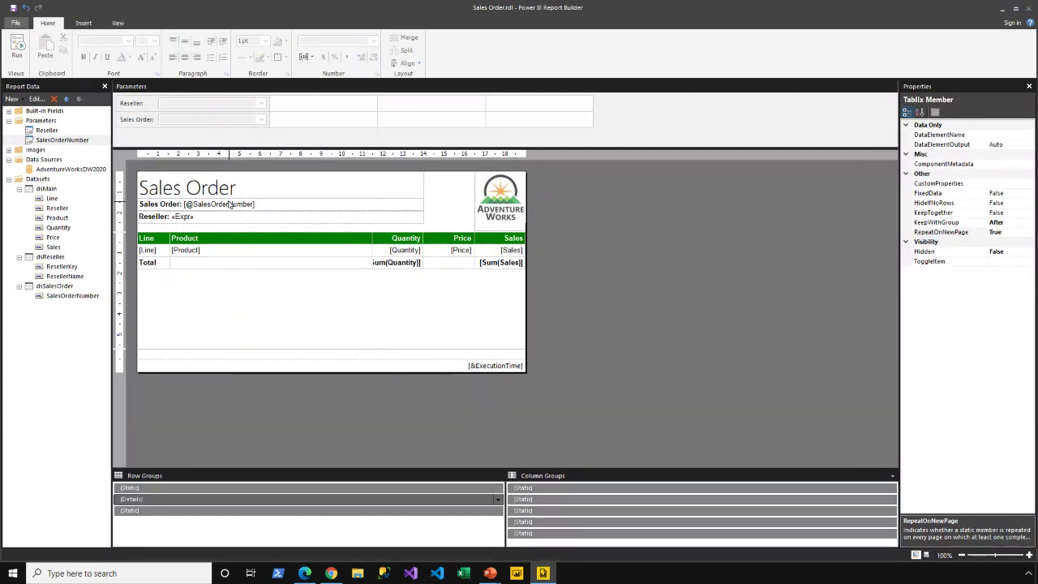
double_click(174, 266)
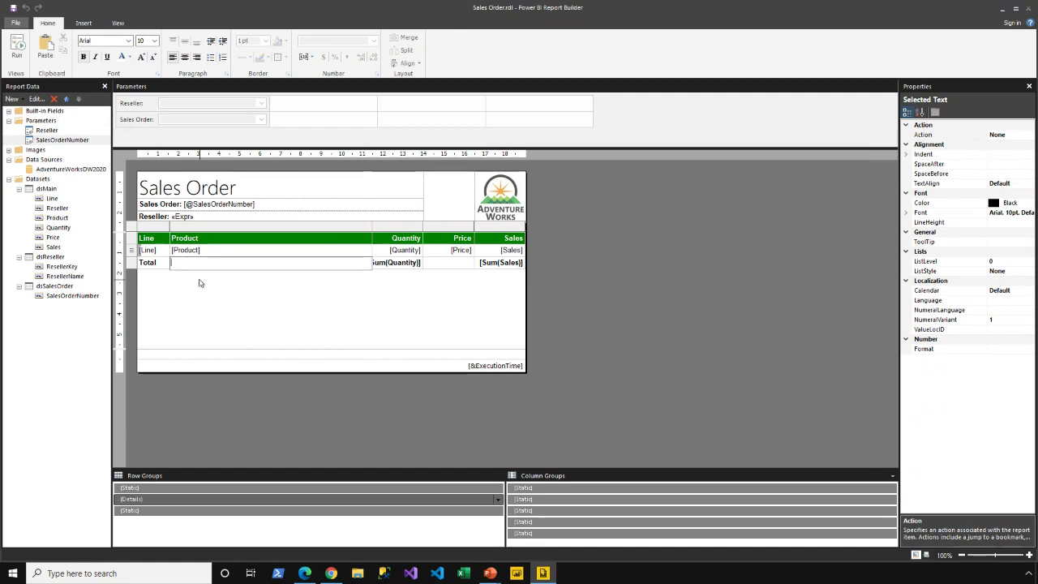
left_click(129, 254)
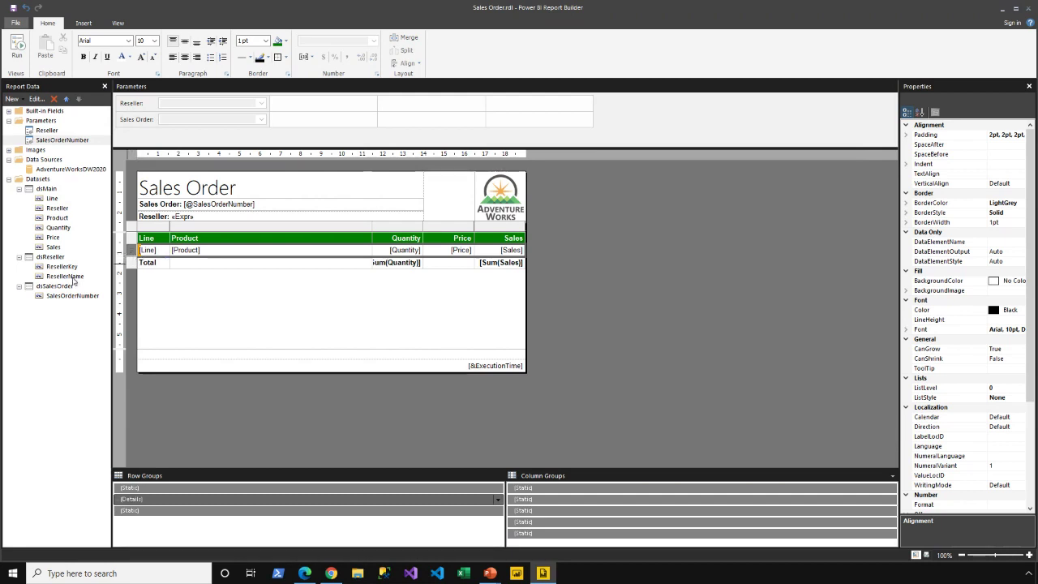
Add a calculated field named LineGroup to the dsMain dataset
right_click(46, 188)
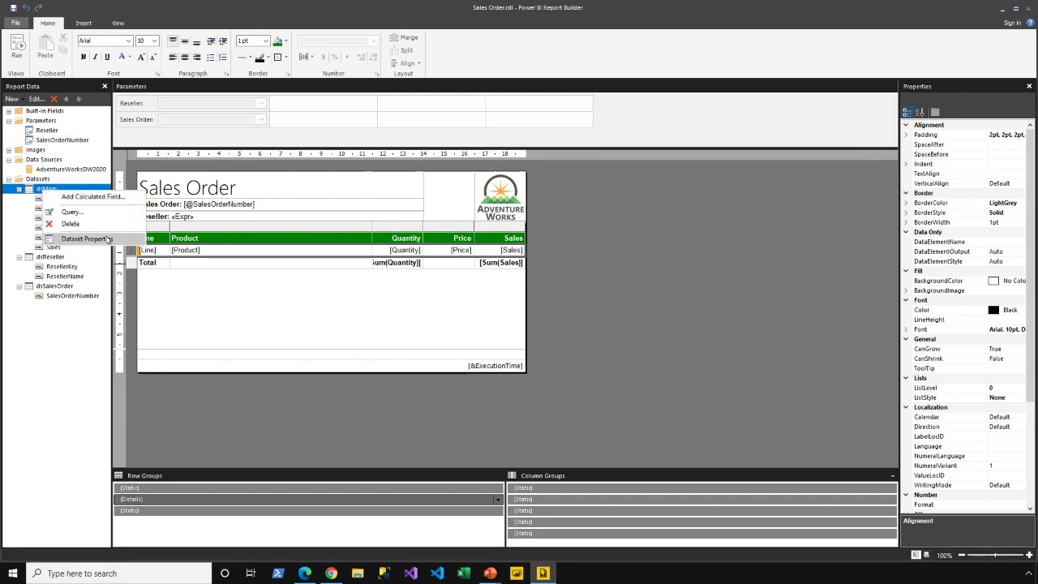
left_click(108, 239)
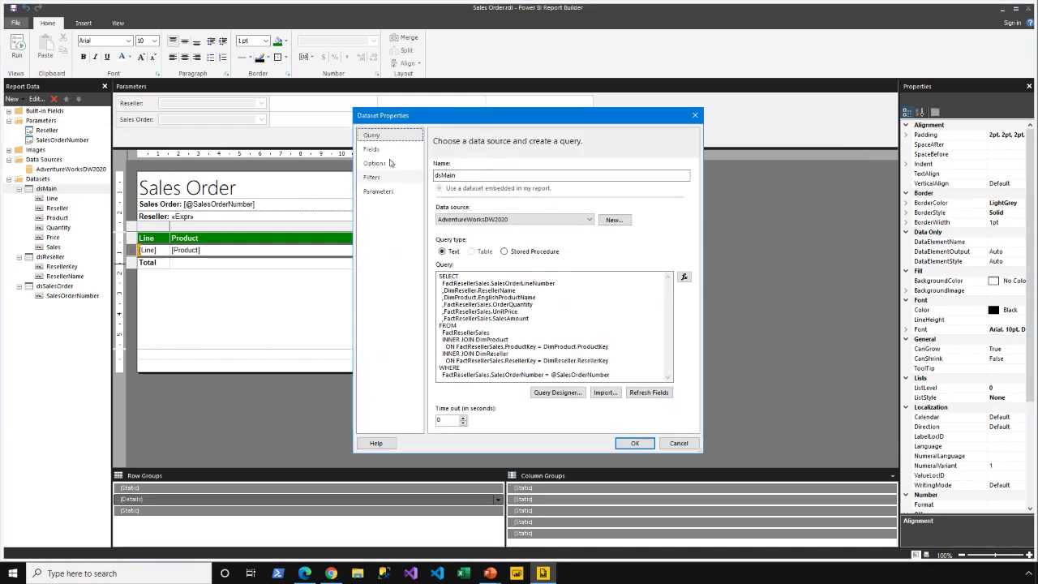
left_click(384, 151)
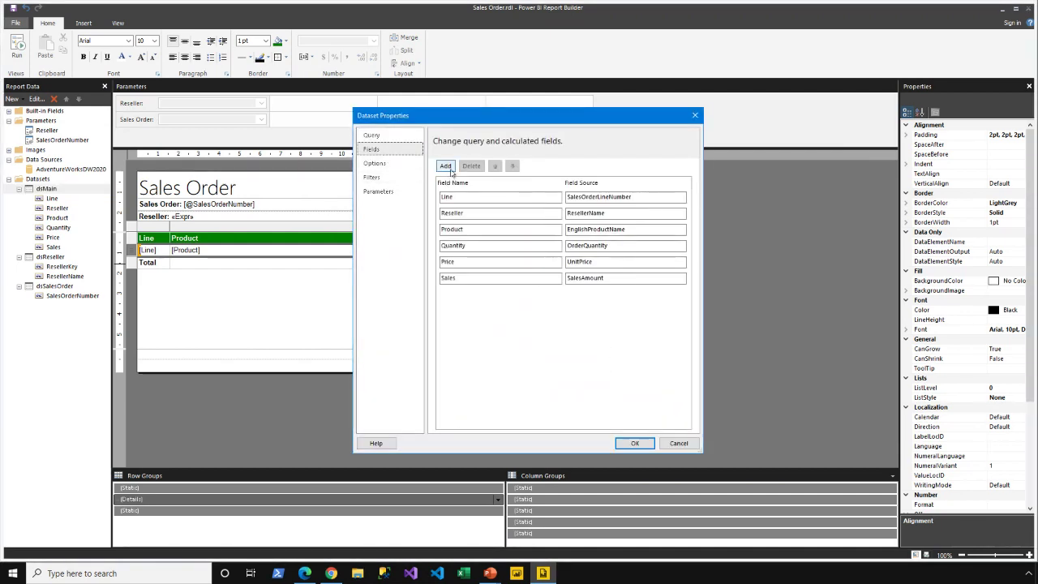
left_click(446, 166)
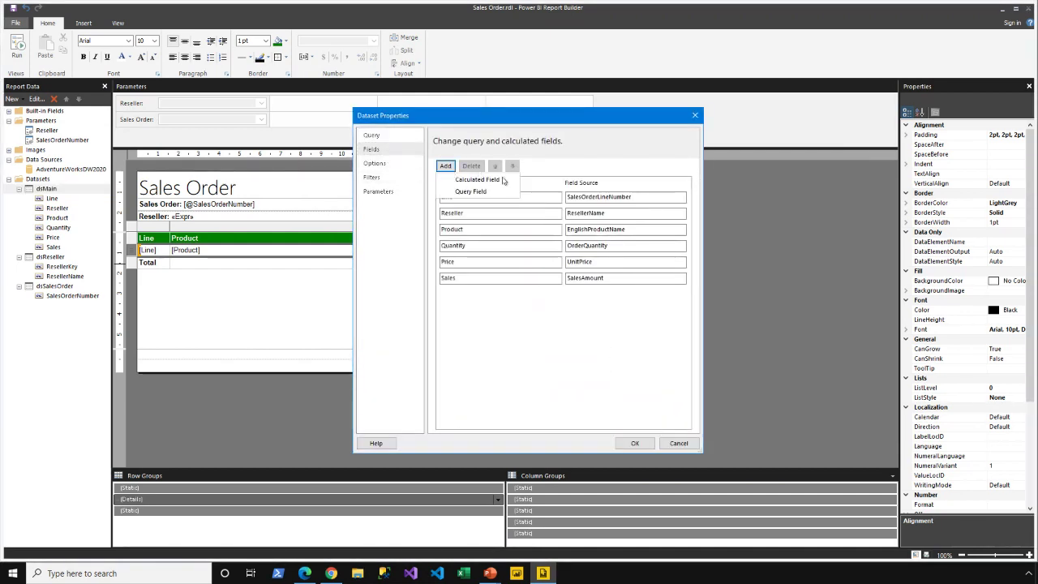
left_click(482, 180)
left_click(459, 294)
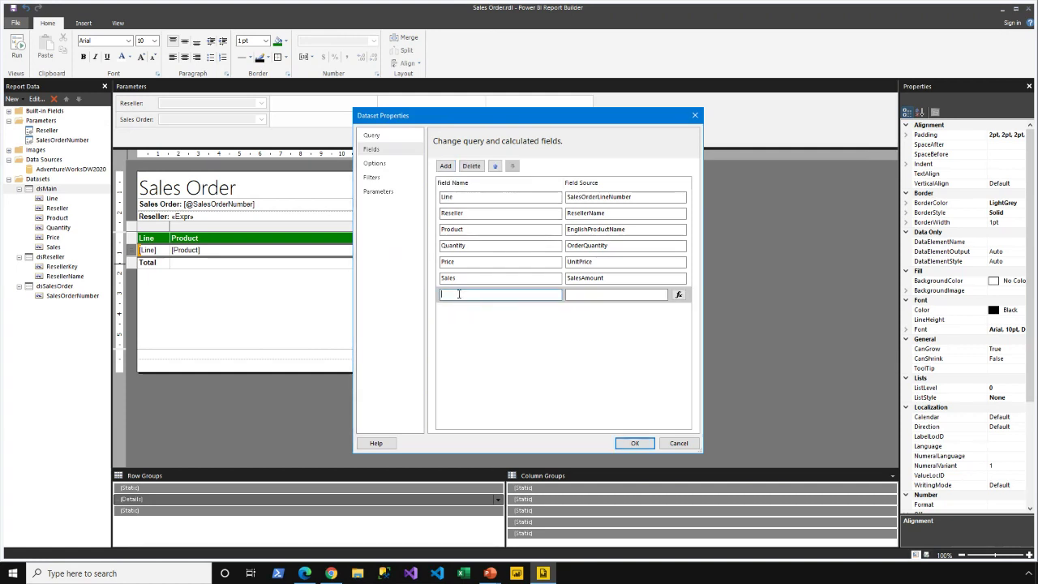
type("LineGroup")
Define the LineGroup field as =Ceiling(Fields!Line.Value / 10) * 10 and accept the dataset properties
left_click(679, 294)
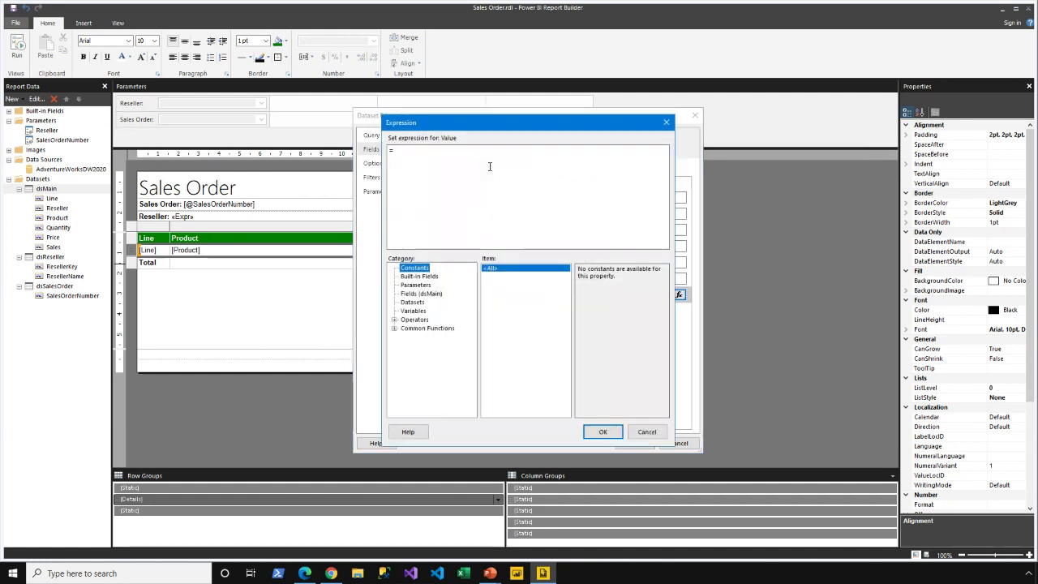
left_click(413, 152)
left_click(394, 329)
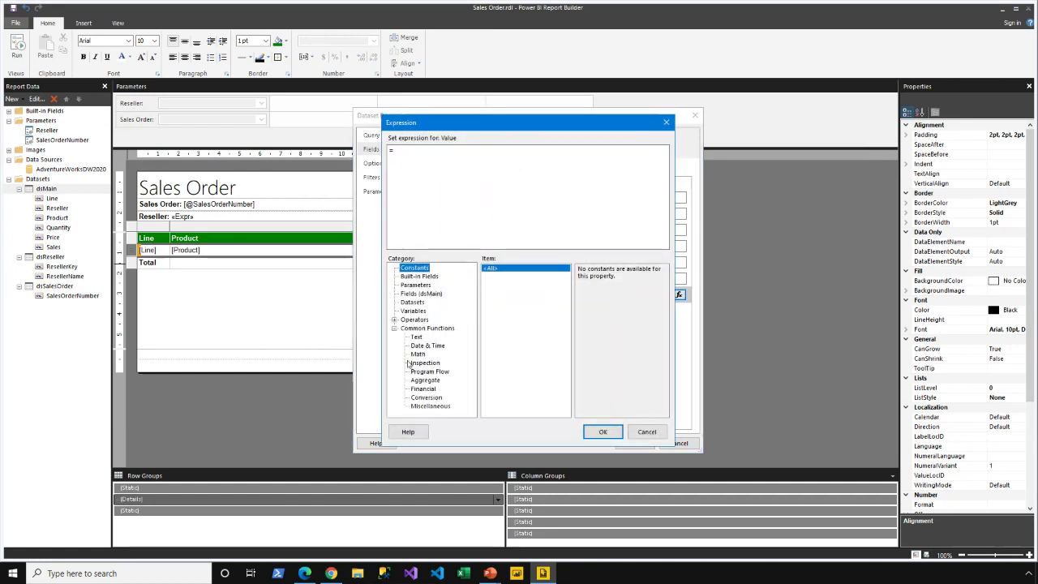
left_click(418, 355)
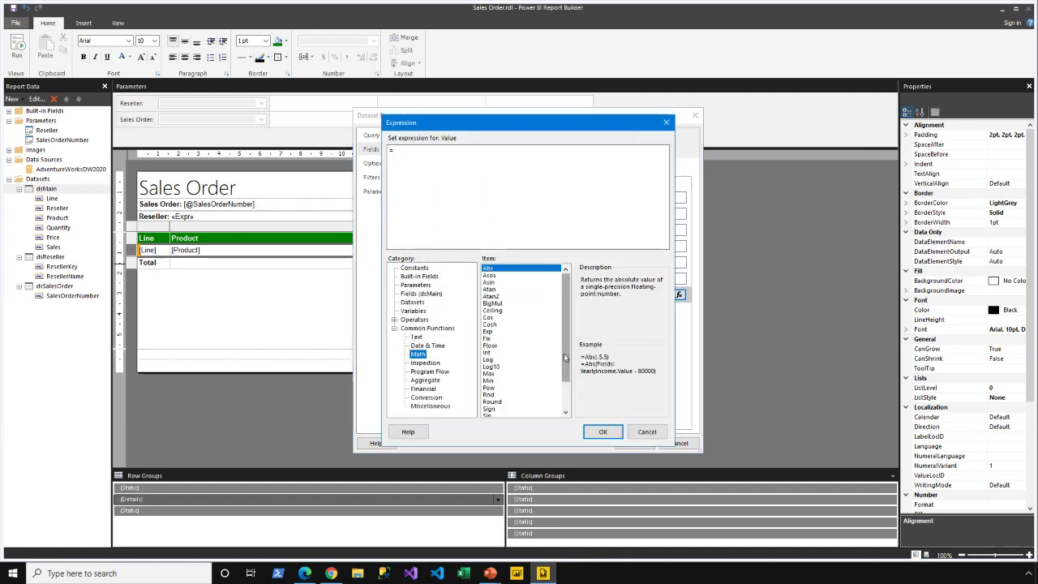
left_click_drag(565, 358, 566, 360)
left_click(497, 304)
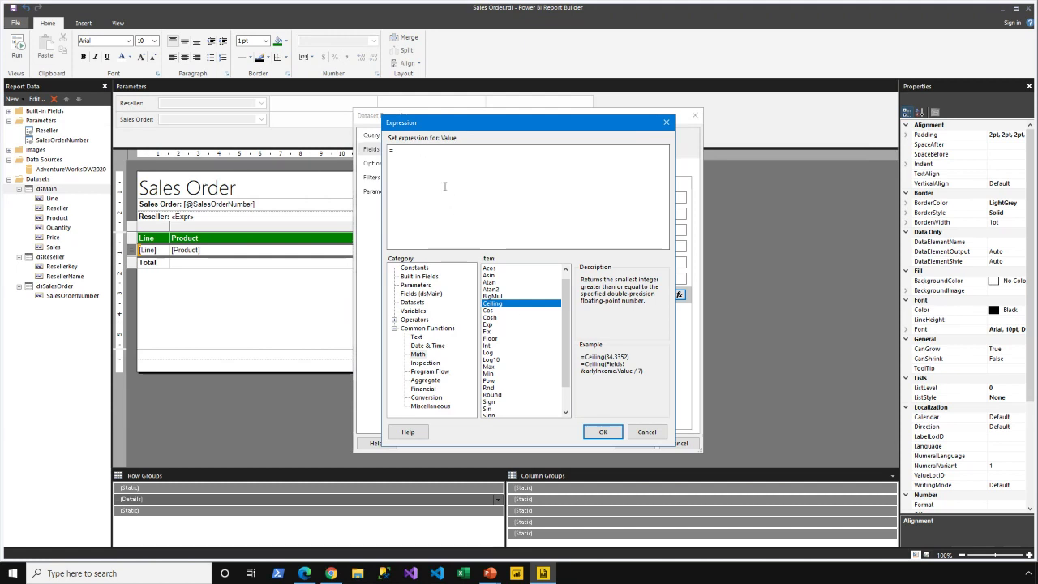
double_click(513, 304)
left_click(421, 294)
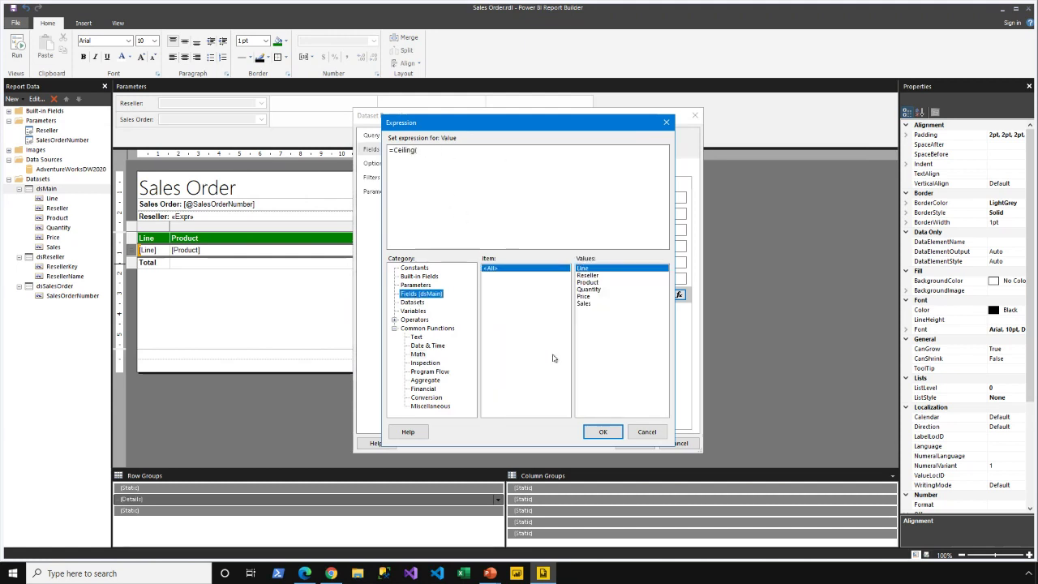
double_click(584, 268)
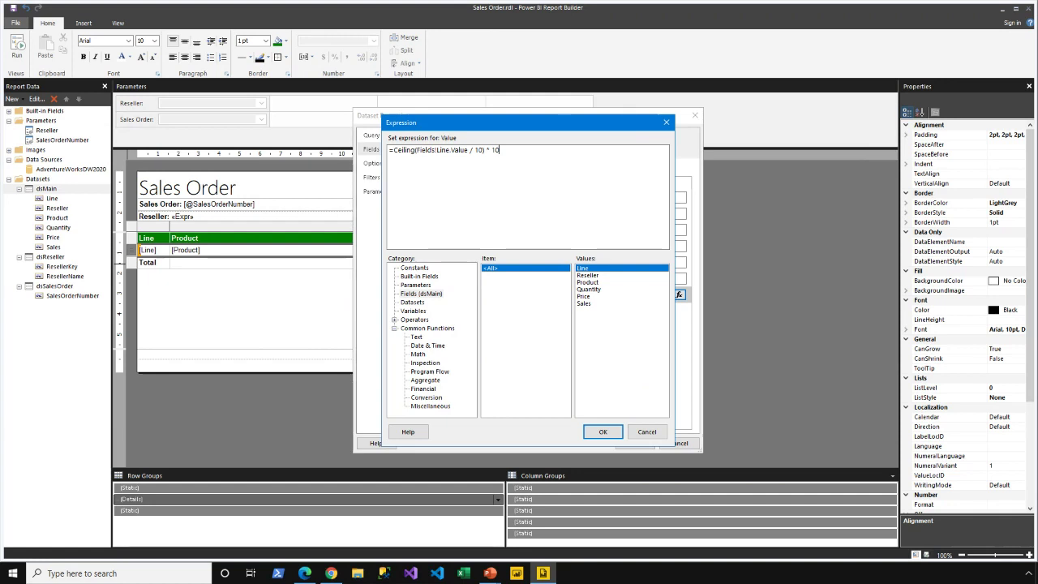
left_click(602, 431)
left_click(633, 442)
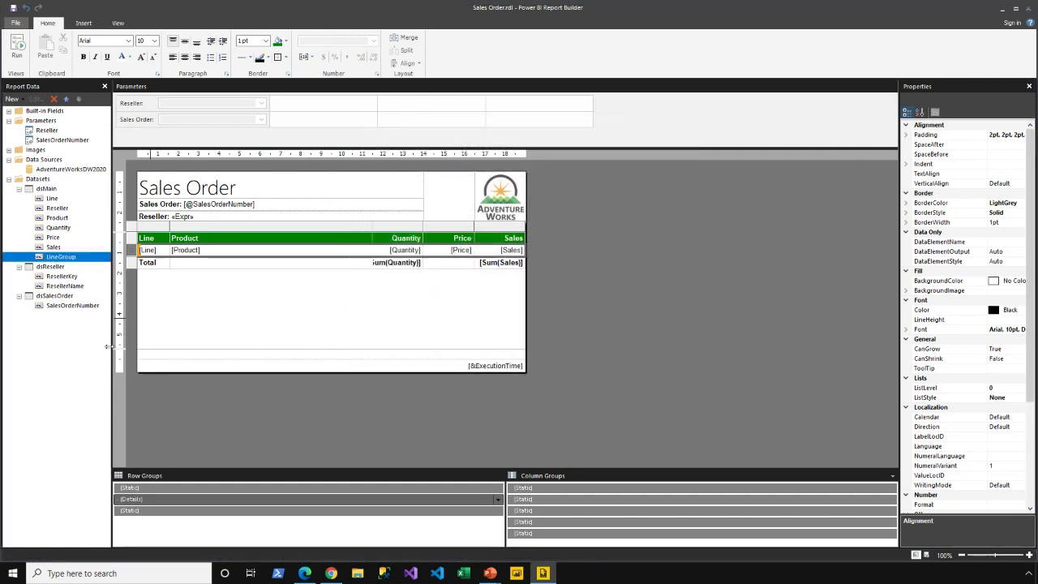
Add a parent row group by LineGroup with a group header above the table's detail row
right_click(132, 249)
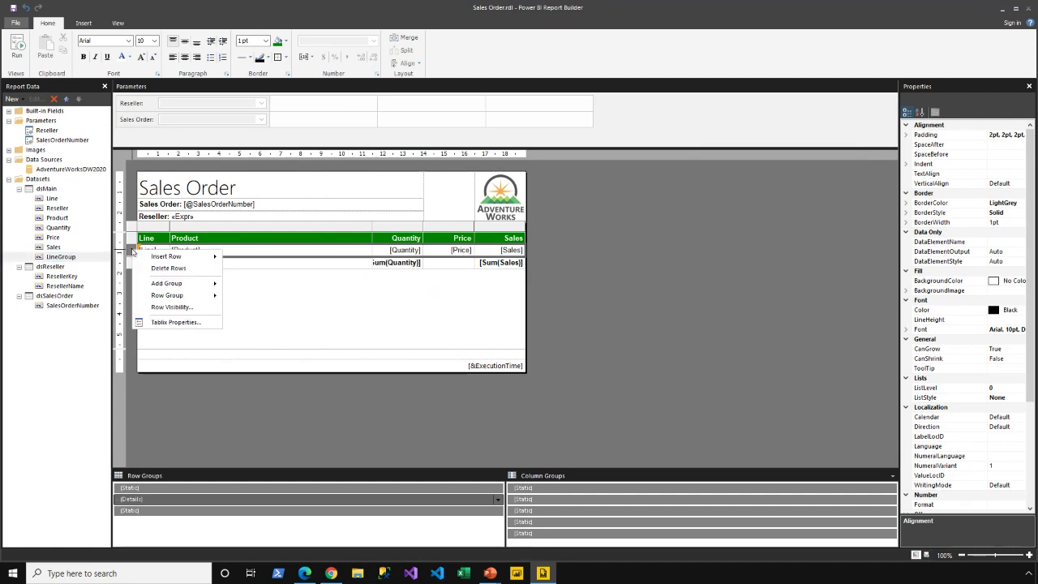
mouse_move(190, 289)
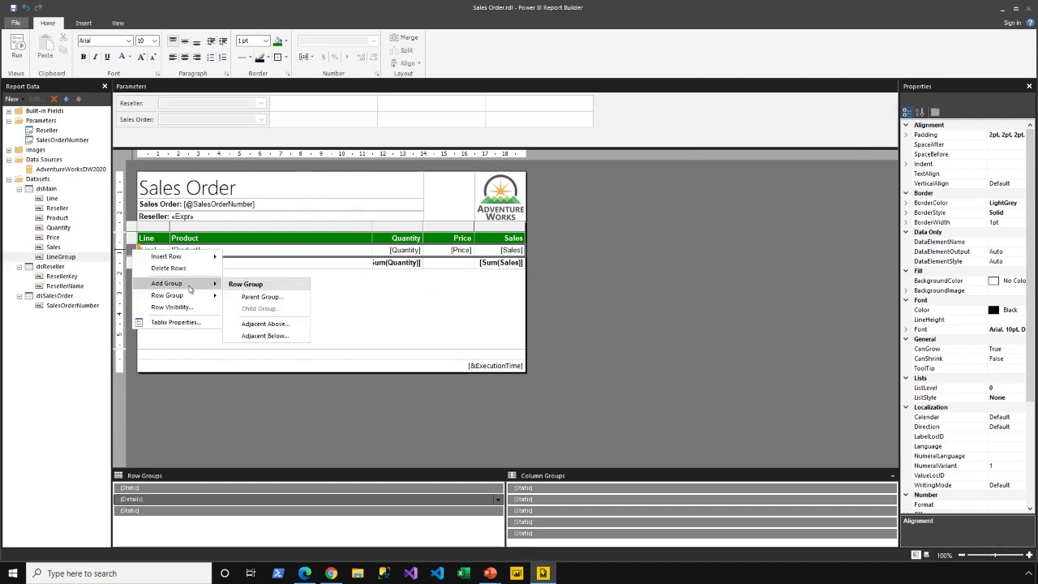
left_click(275, 297)
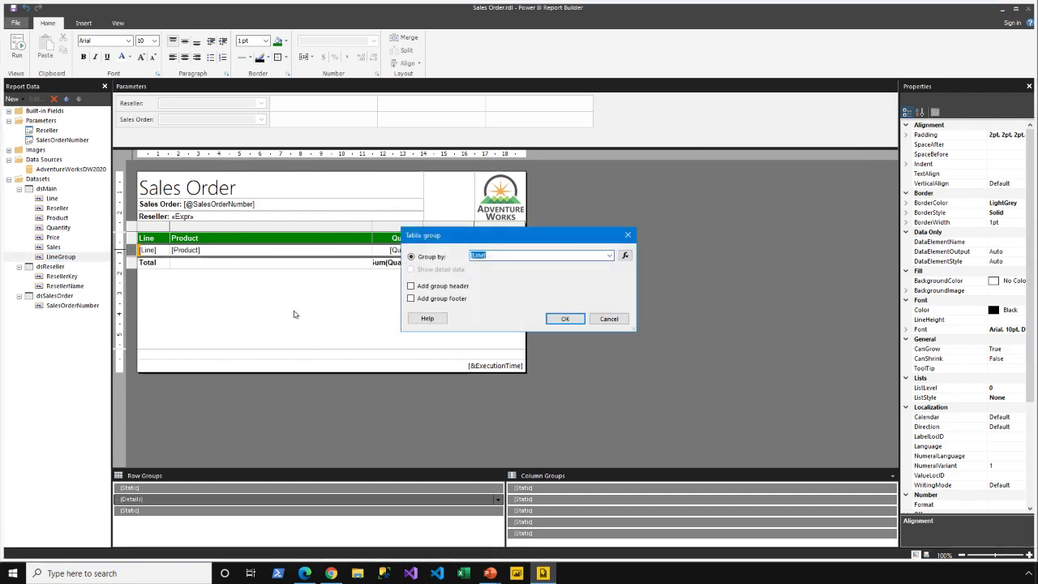
left_click(609, 256)
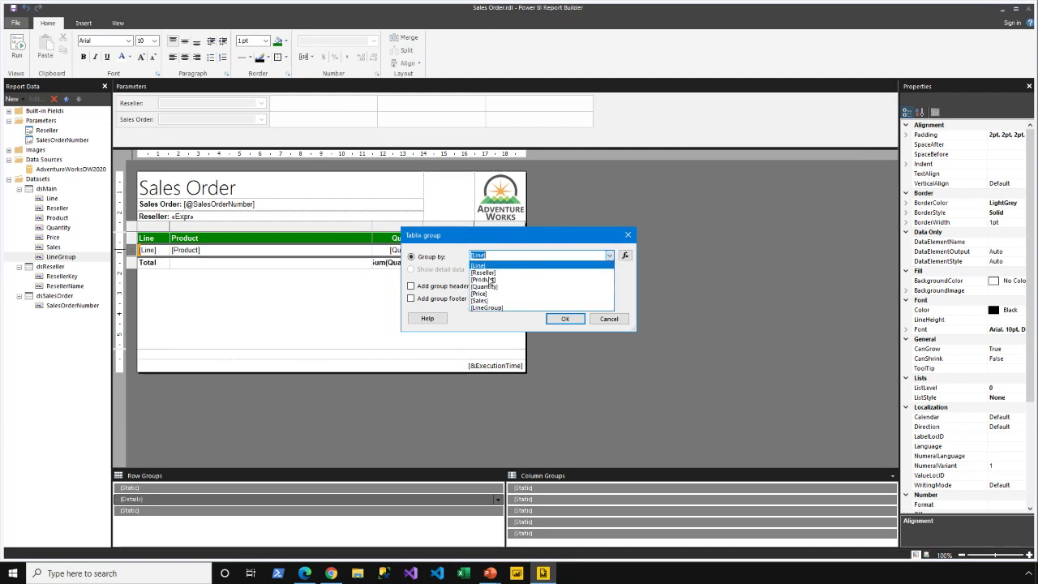
left_click(486, 285)
left_click(457, 289)
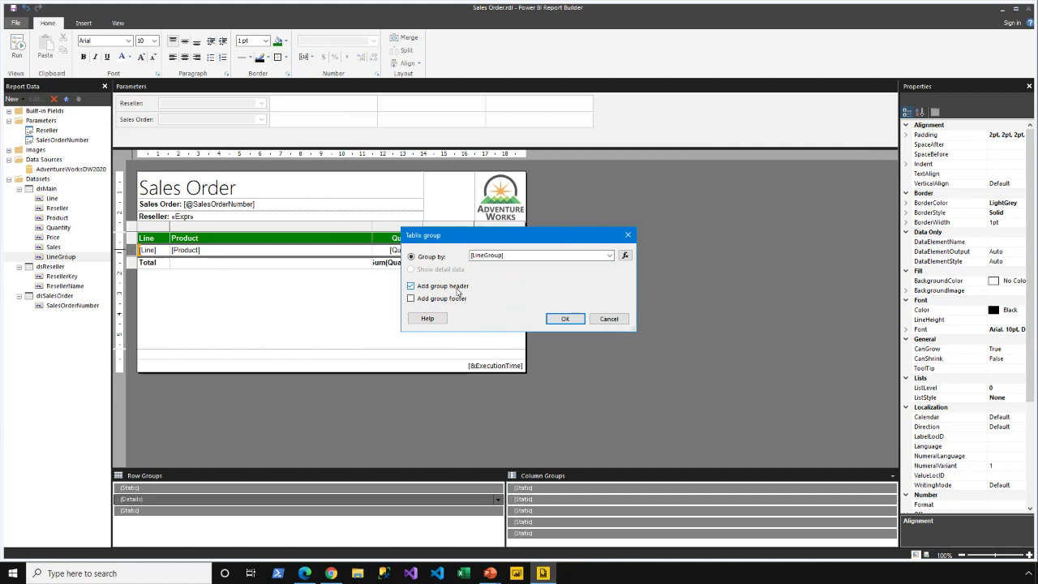
left_click(566, 319)
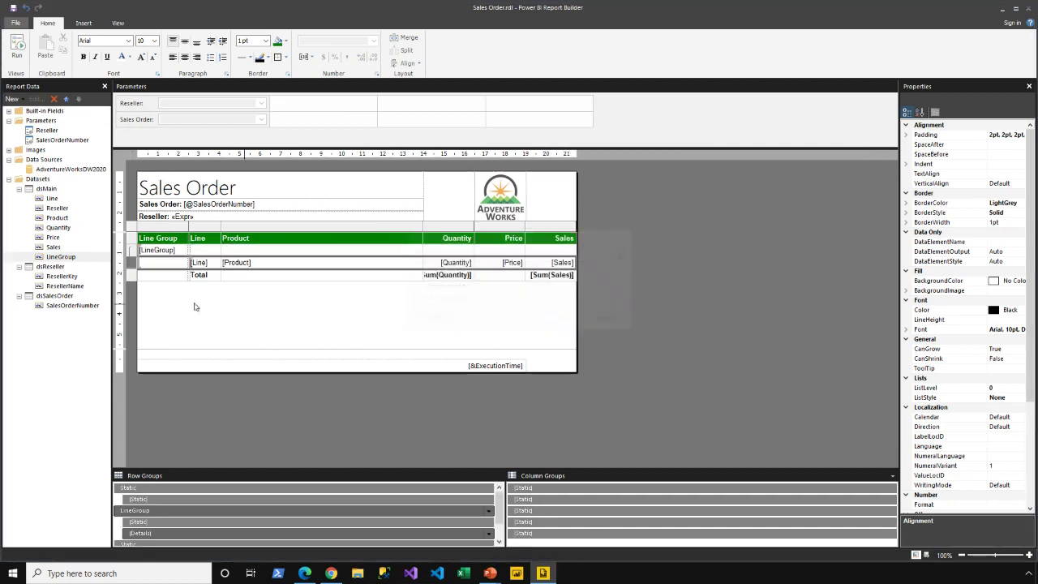
Run the report, look through the line groups of the sales order, and return to the design view
left_click(163, 226)
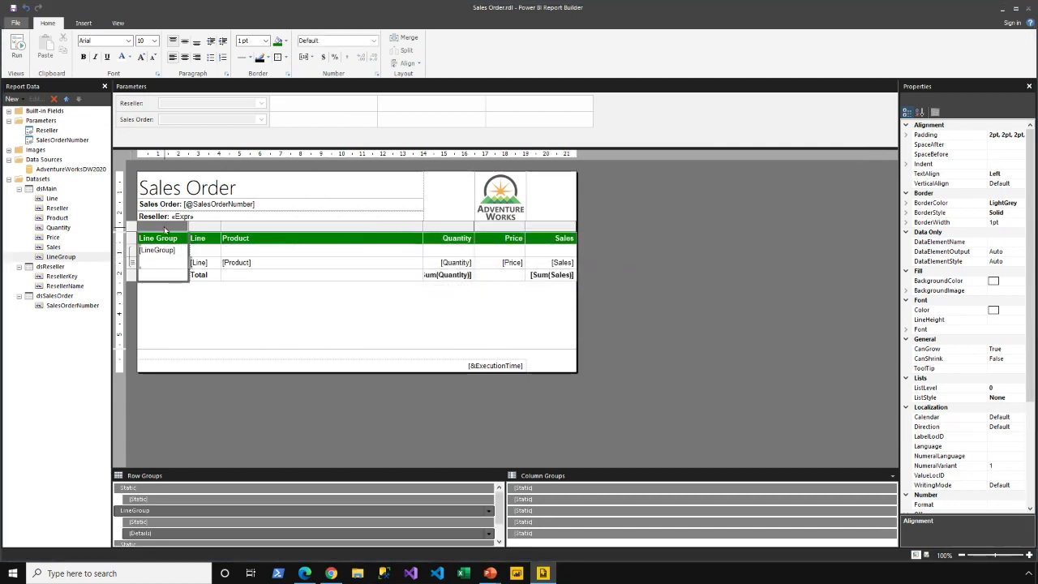
left_click(16, 45)
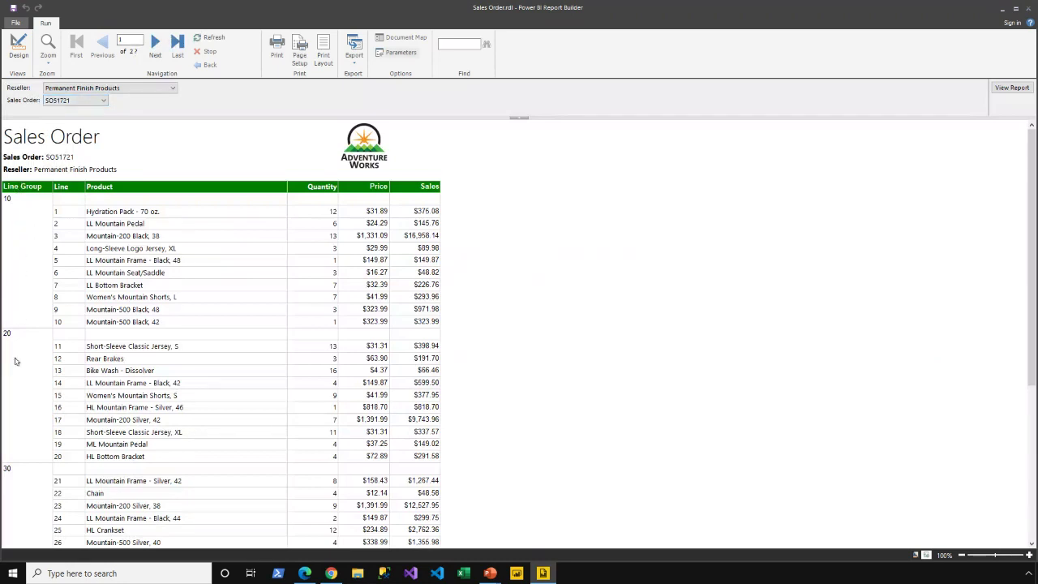
scroll(18, 512, "down", 5)
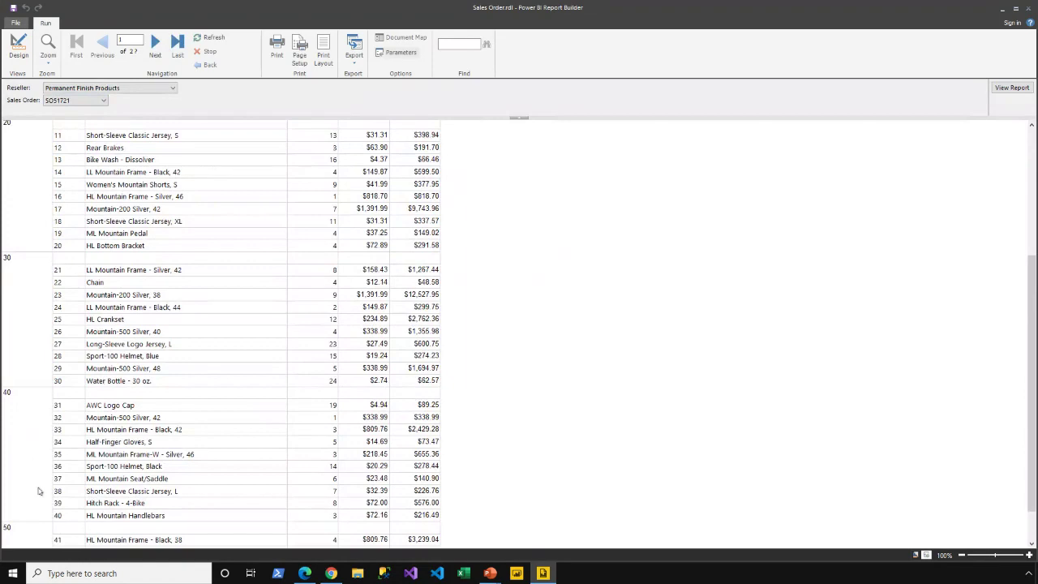
scroll(38, 492, "up", 3)
left_click(18, 46)
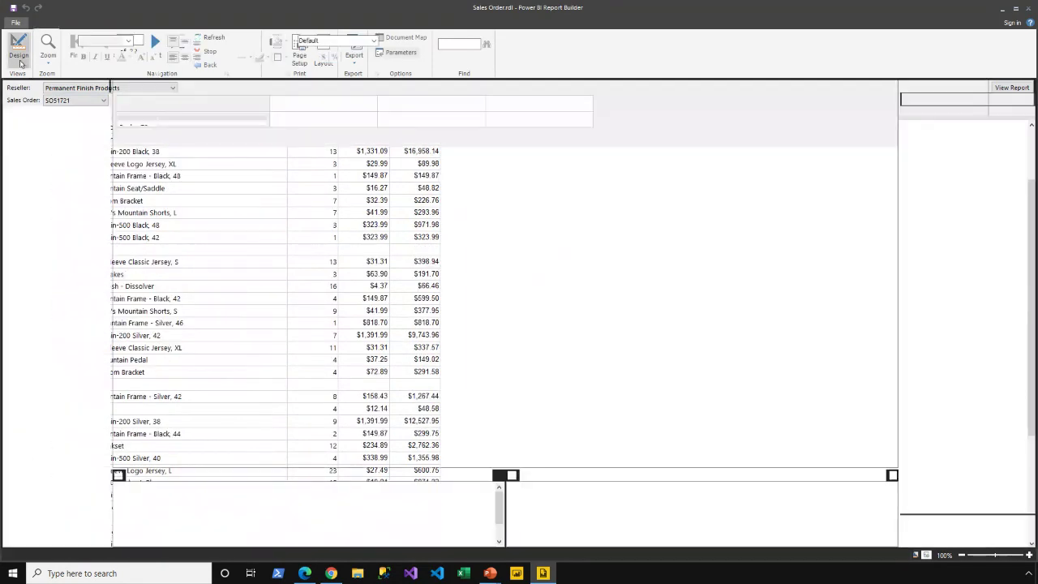
Delete the Line Group column from the table, keeping the row group itself
left_click(167, 238)
left_click(165, 226)
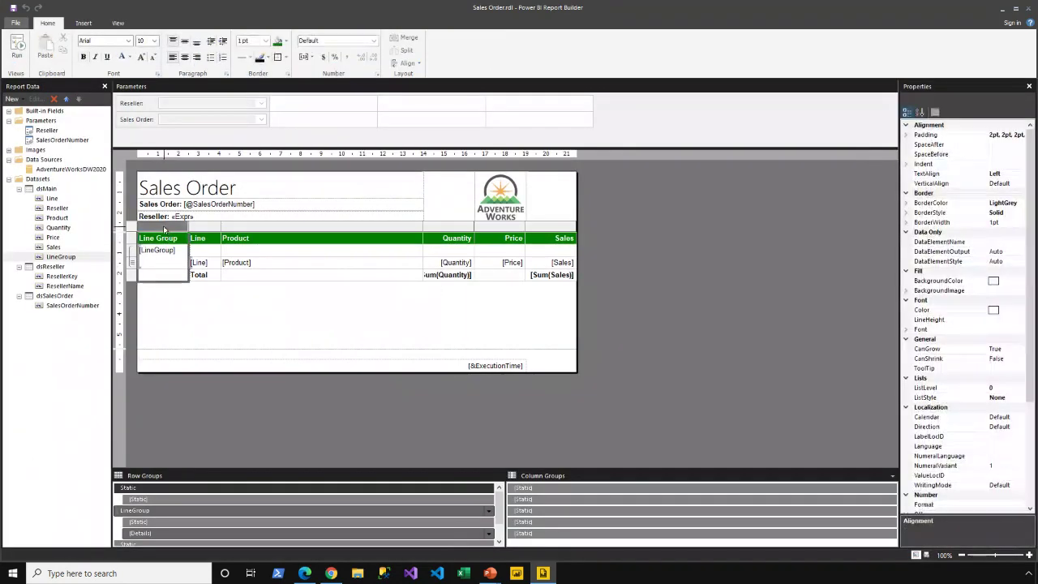
right_click(165, 227)
left_click(205, 244)
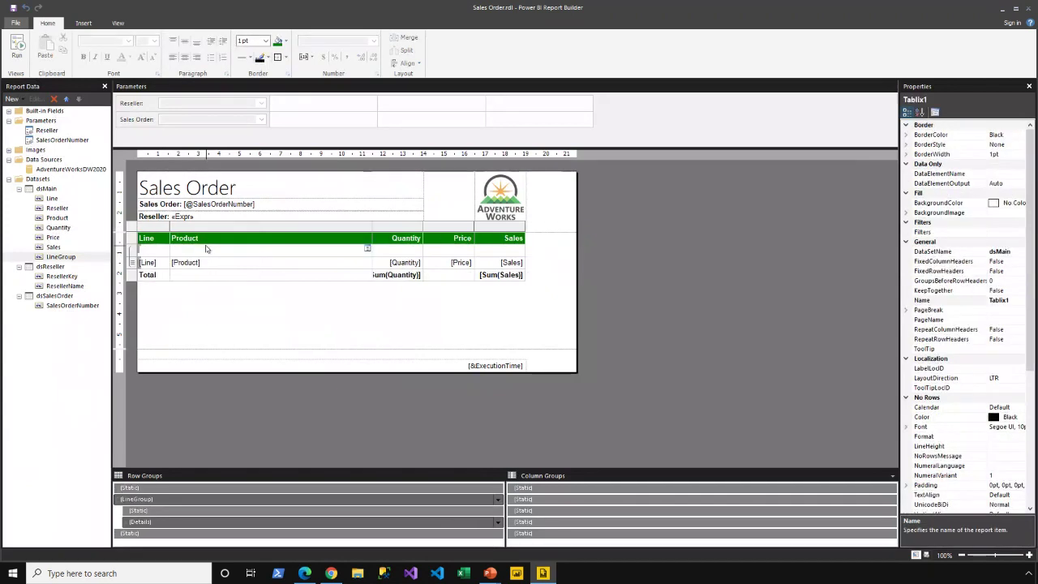
Place the LineGroup field in the group header row's cell under the Line heading
left_click(154, 249)
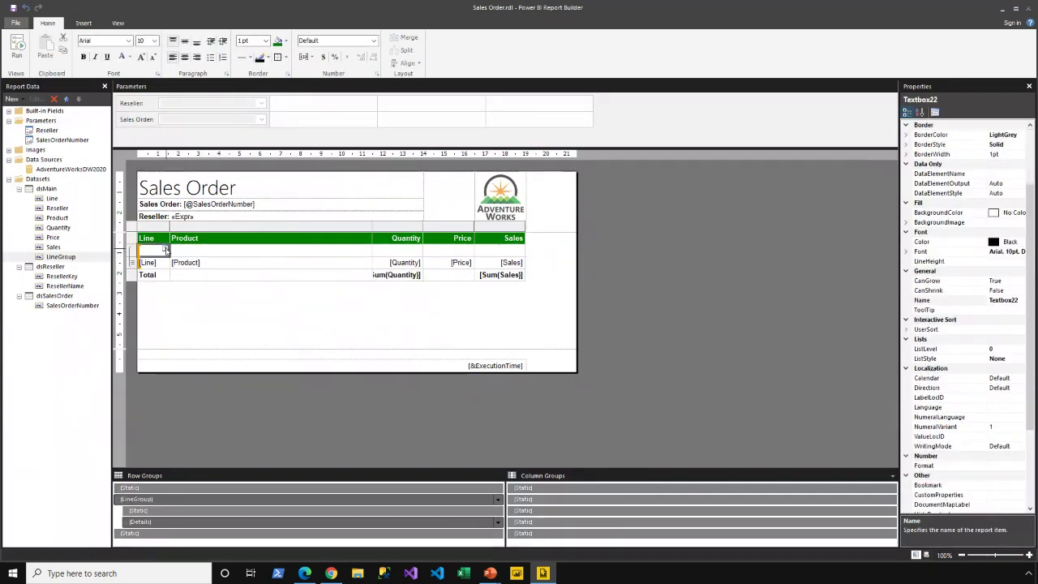
left_click(164, 248)
left_click(215, 330)
Change the group header cell's expression to =(Fields!LineGroup.Value - 9) & " - " & Fields!LineGroup.Value
right_click(157, 254)
left_click(193, 338)
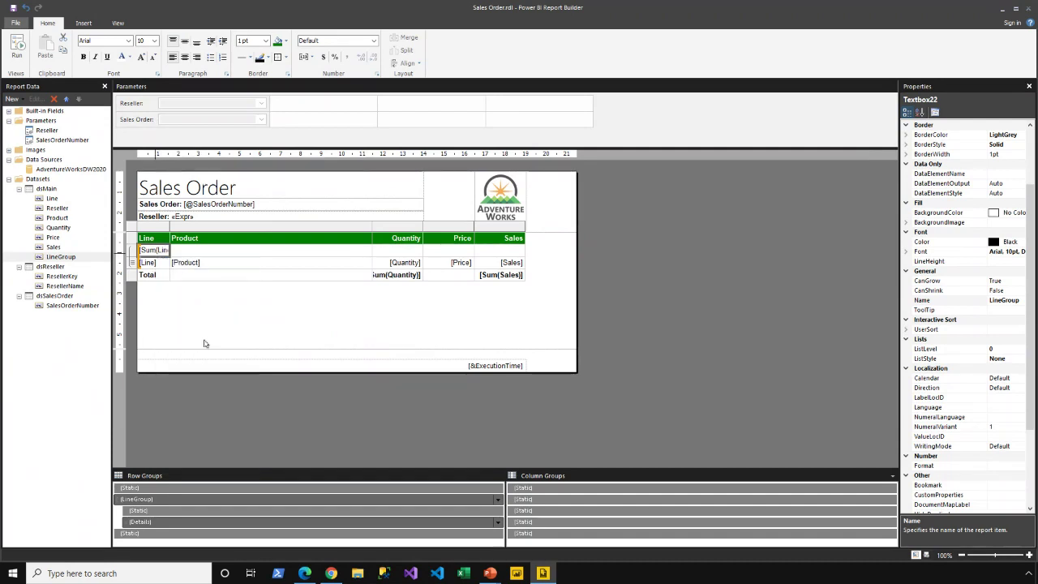
left_click_drag(398, 149, 380, 150)
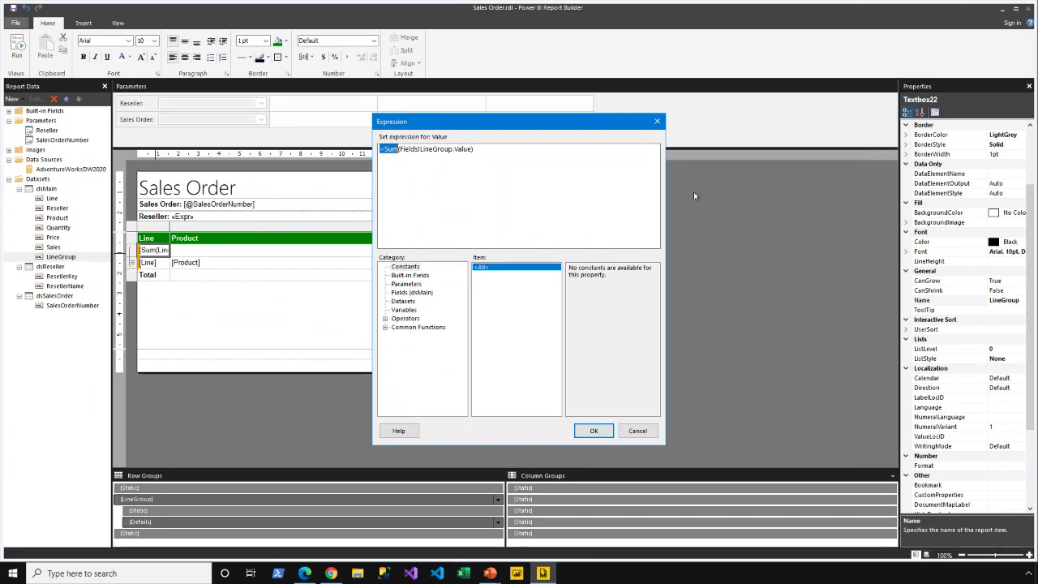
key("Right")
key("Delete")
key("Delete")
key("Delete")
key("Delete")
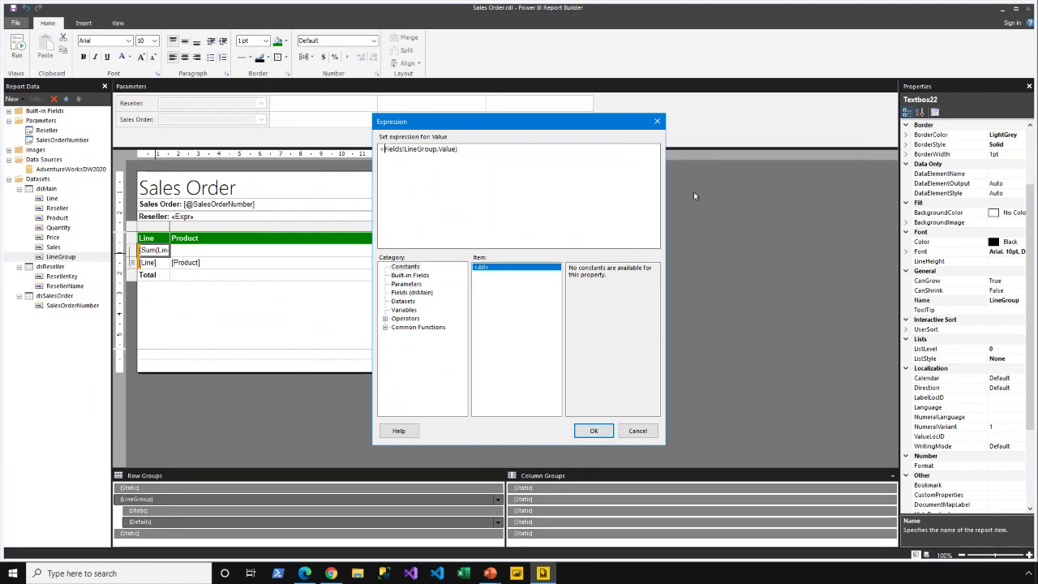
type("(")
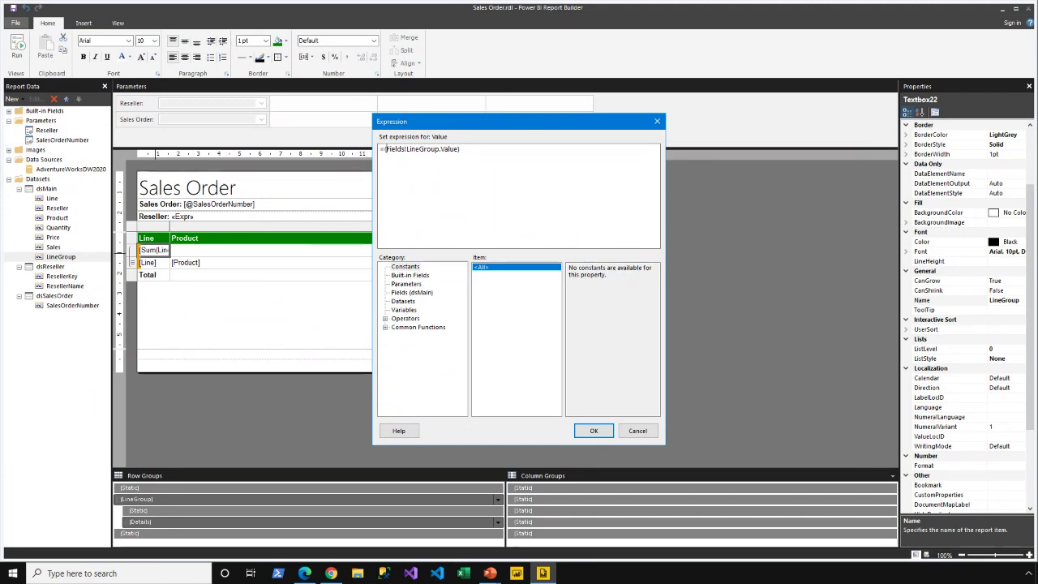
key("BackSpace")
left_click(433, 294)
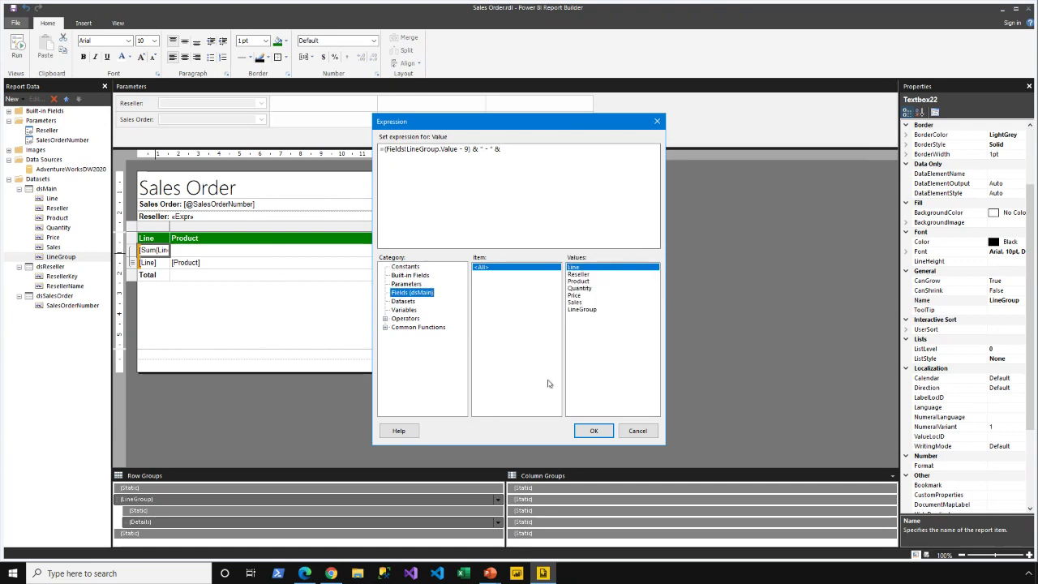
double_click(570, 311)
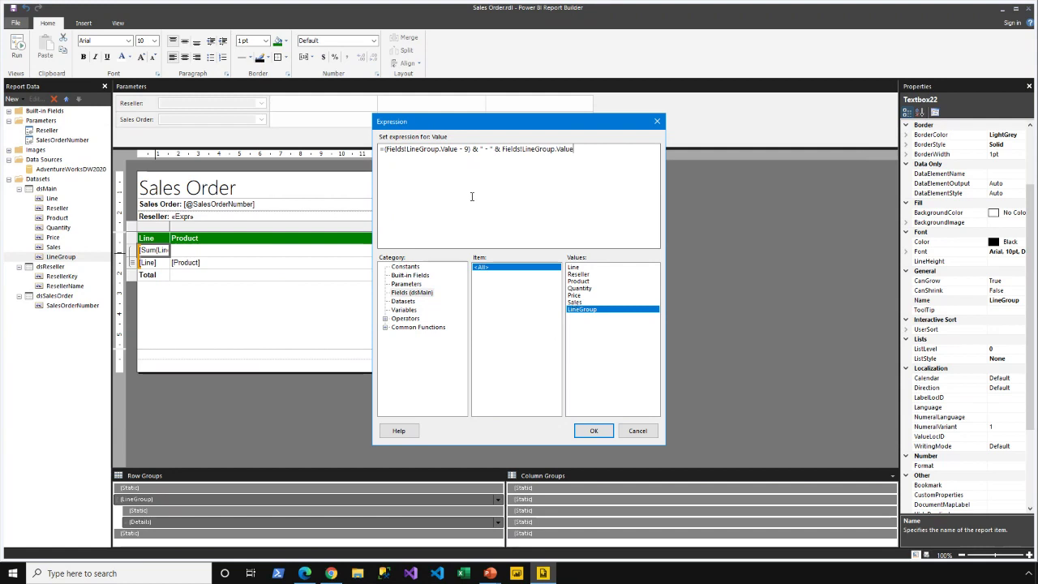
left_click(594, 430)
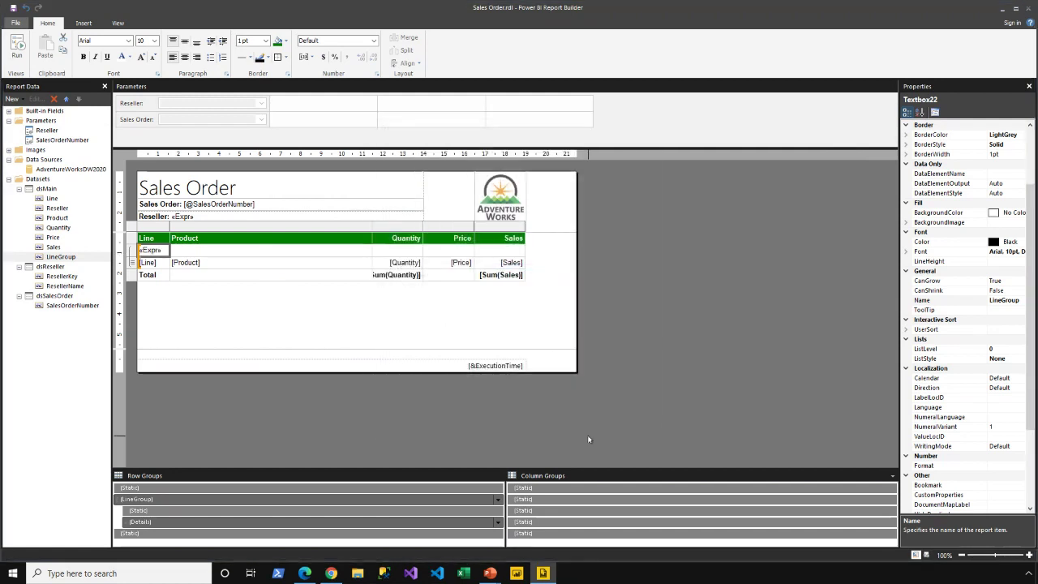
Merge the group header row's cells under Line and Product, and run the report to view the line range headings
right_click(223, 257)
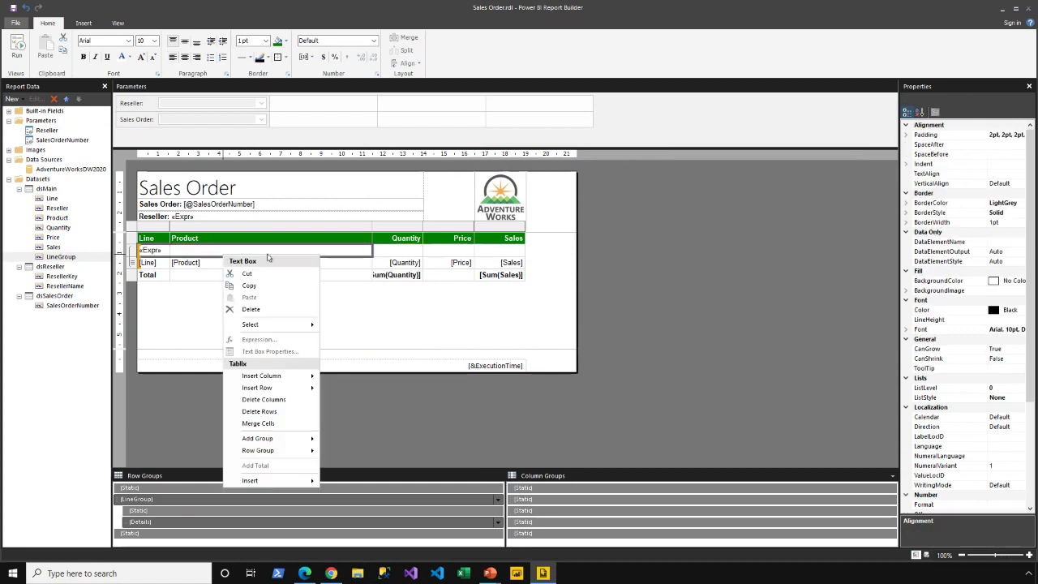
left_click(272, 427)
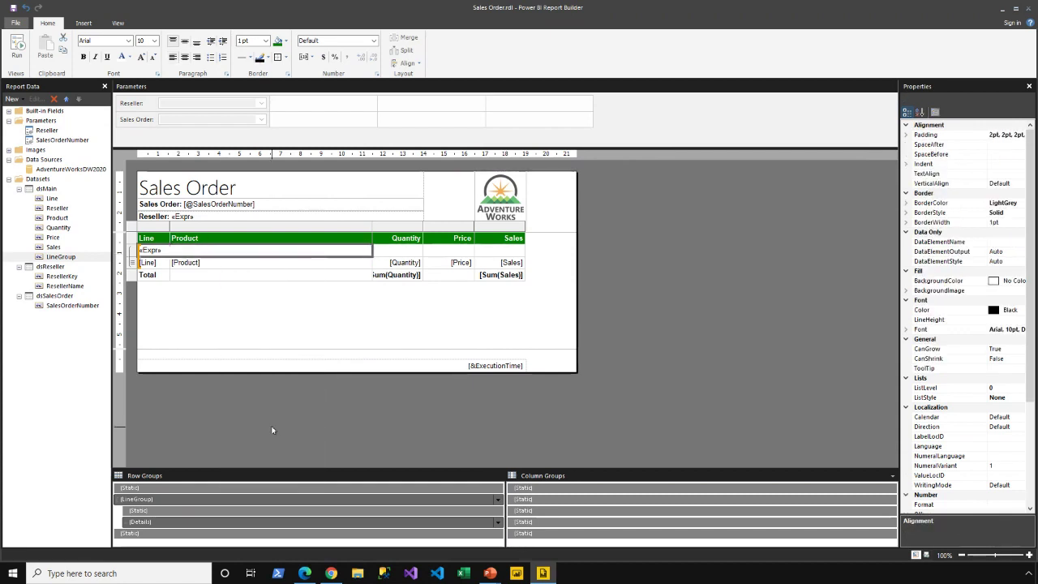
left_click(265, 293)
left_click(249, 258)
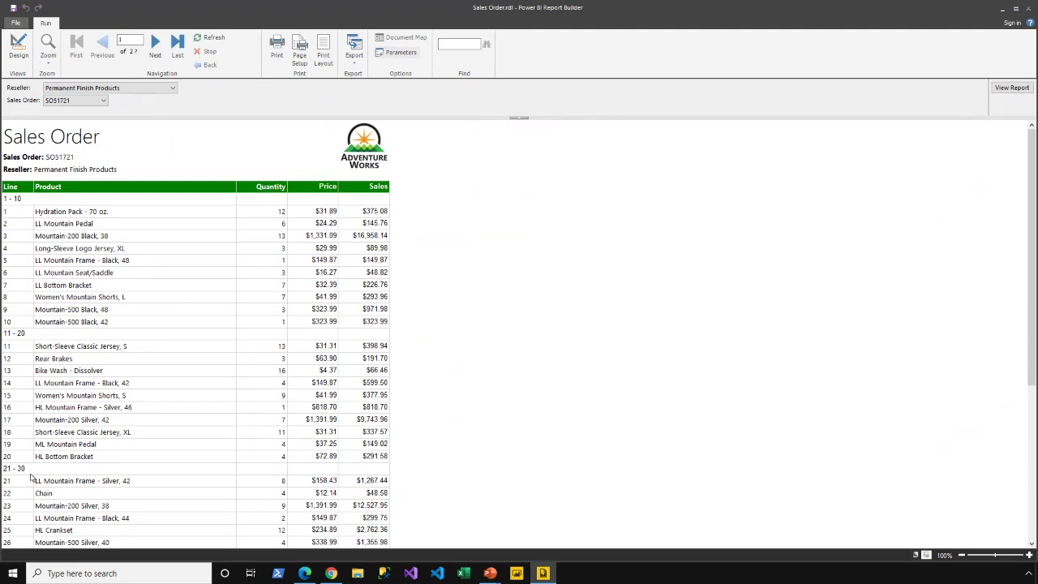
Return to the report design and set the detail row to be hidden initially, with its display toggled by the LineGroup item
left_click(18, 46)
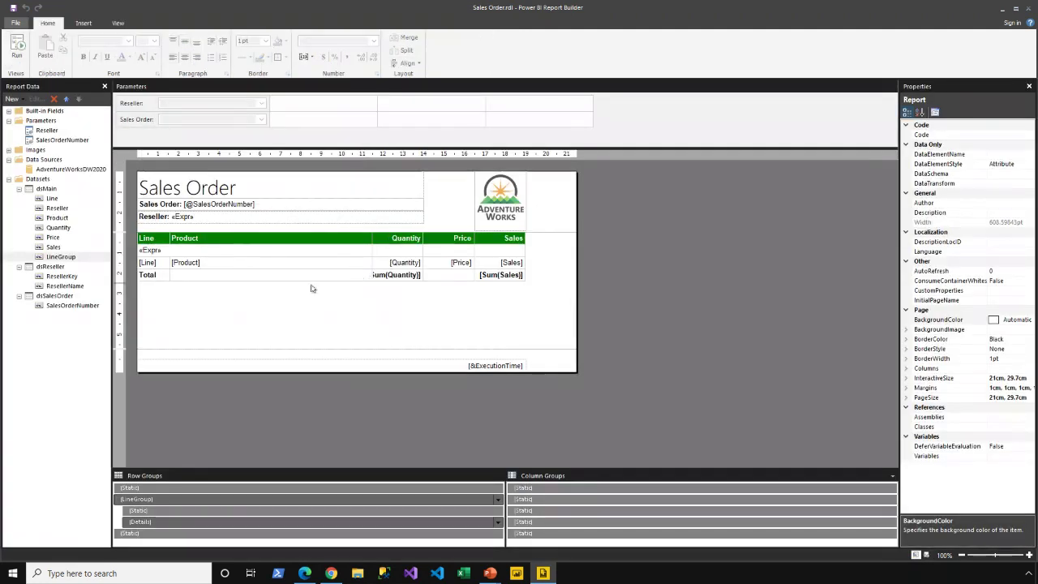
left_click(146, 262)
left_click(132, 261)
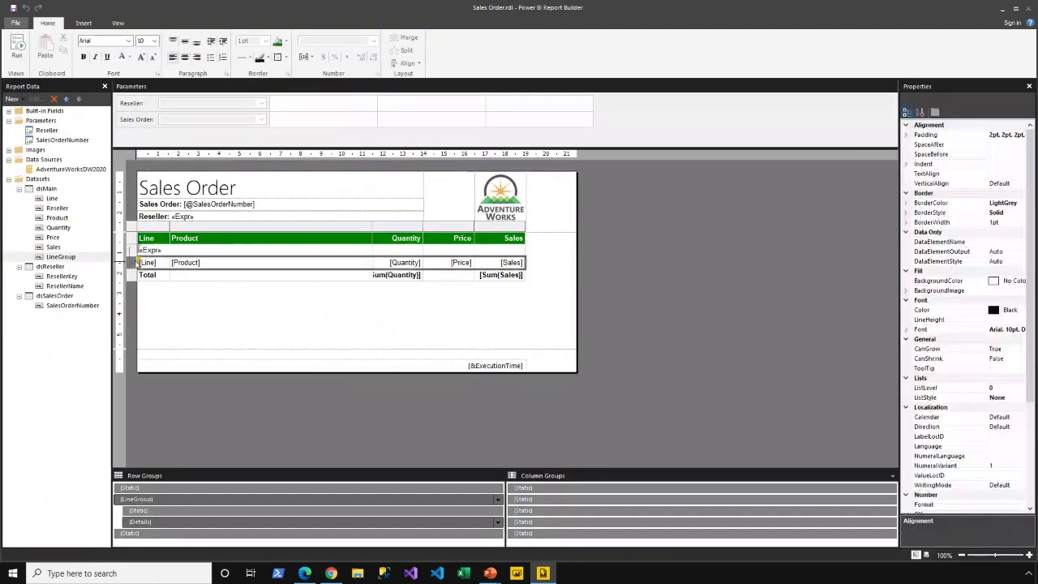
right_click(135, 262)
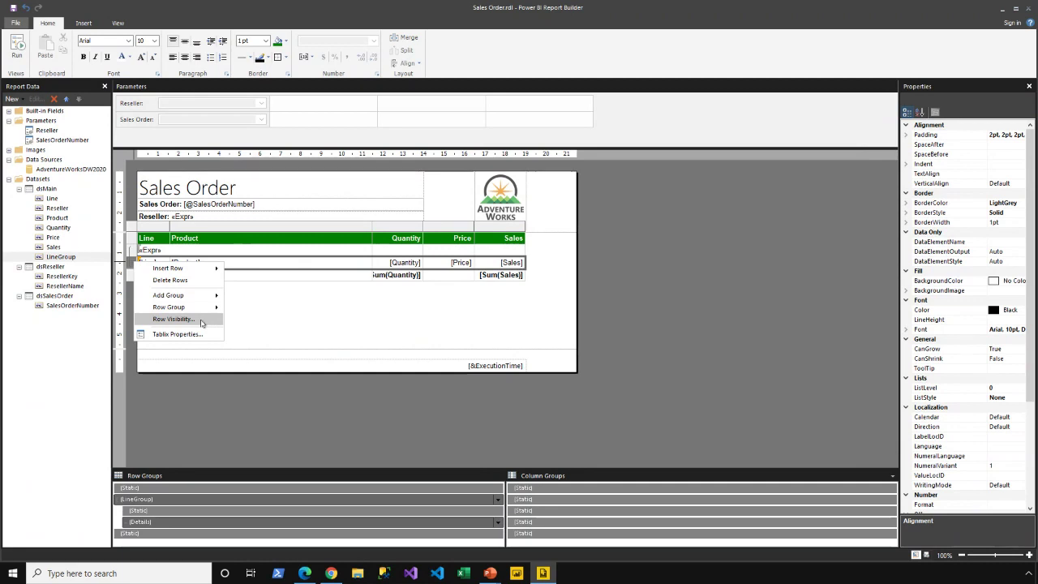
left_click(201, 323)
left_click(456, 233)
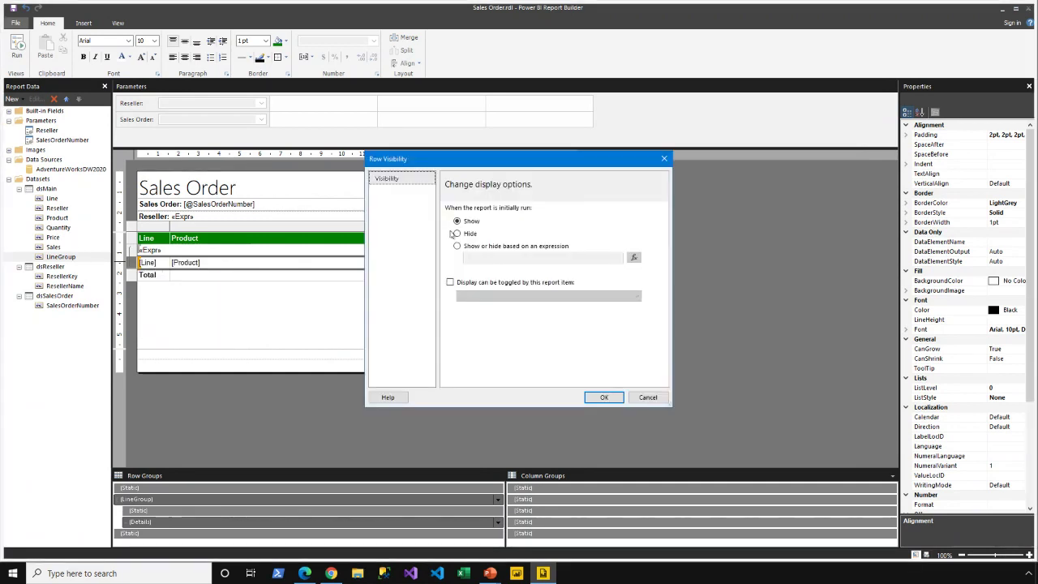
left_click(450, 282)
left_click(637, 297)
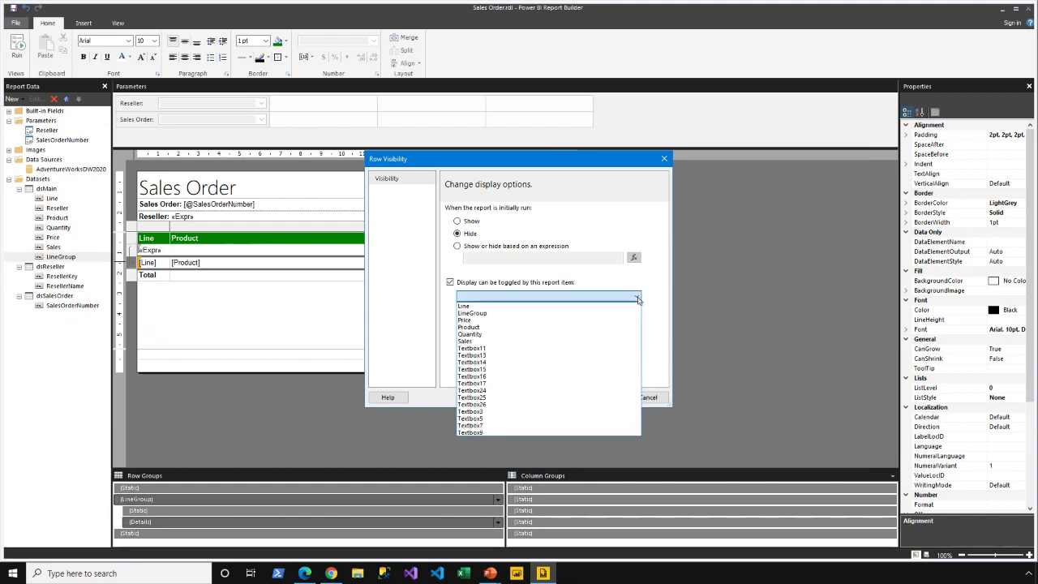
left_click(484, 314)
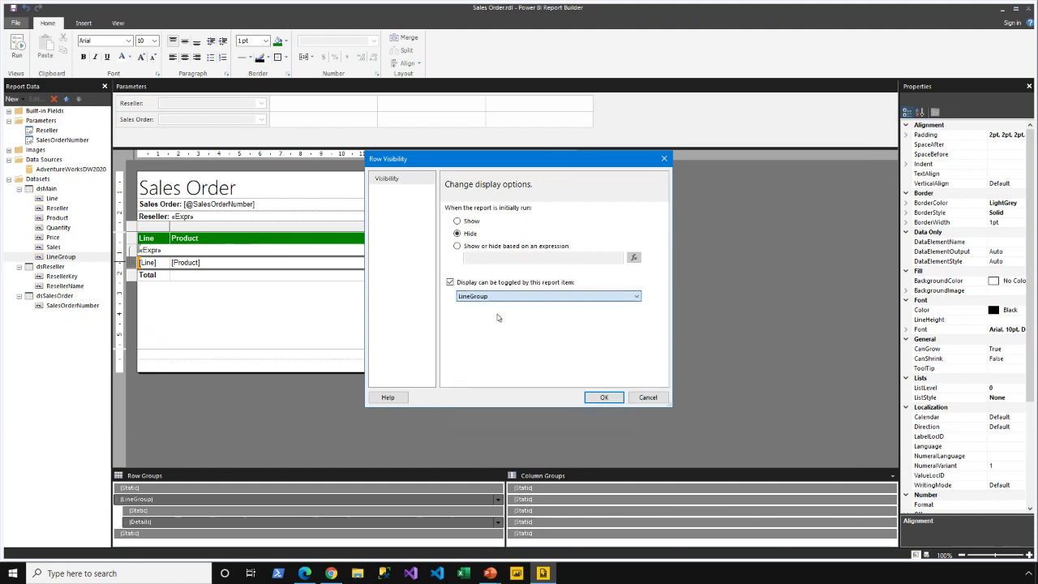
left_click(614, 400)
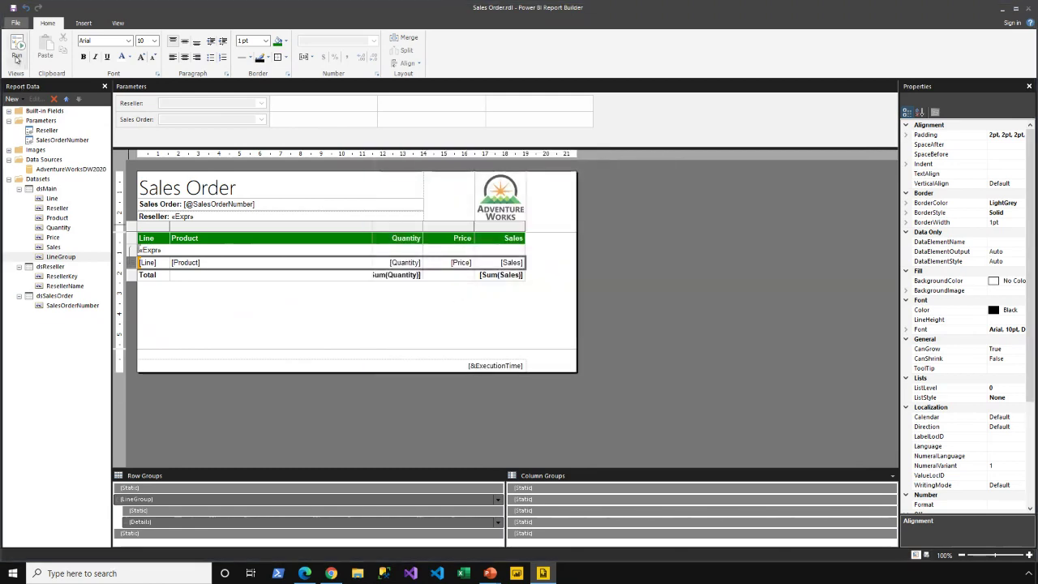
Run the report and test the row toggles by expanding and collapsing the 31 - 40 and 51 - 60 line ranges
left_click(16, 54)
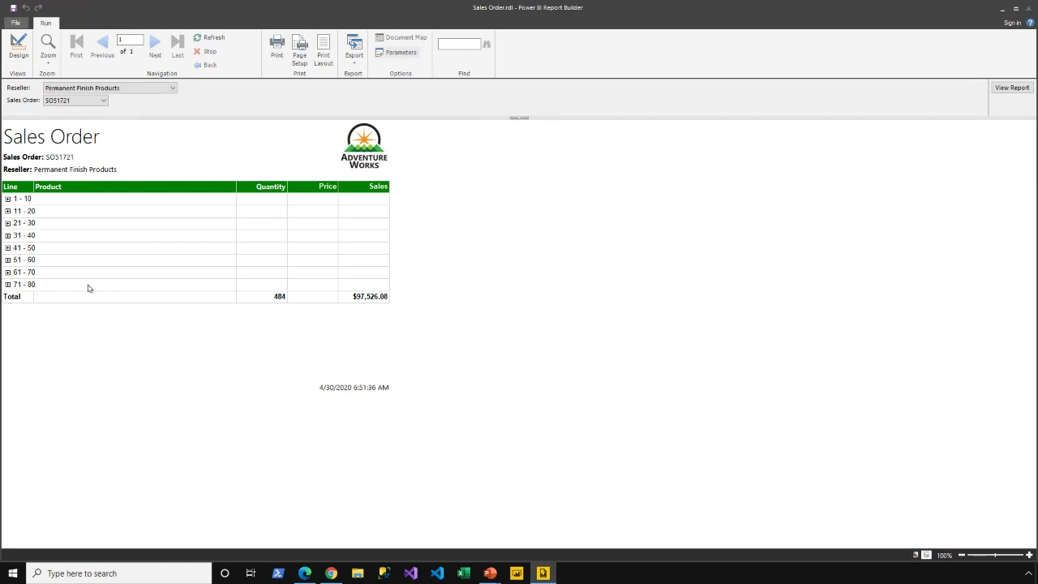
left_click(9, 236)
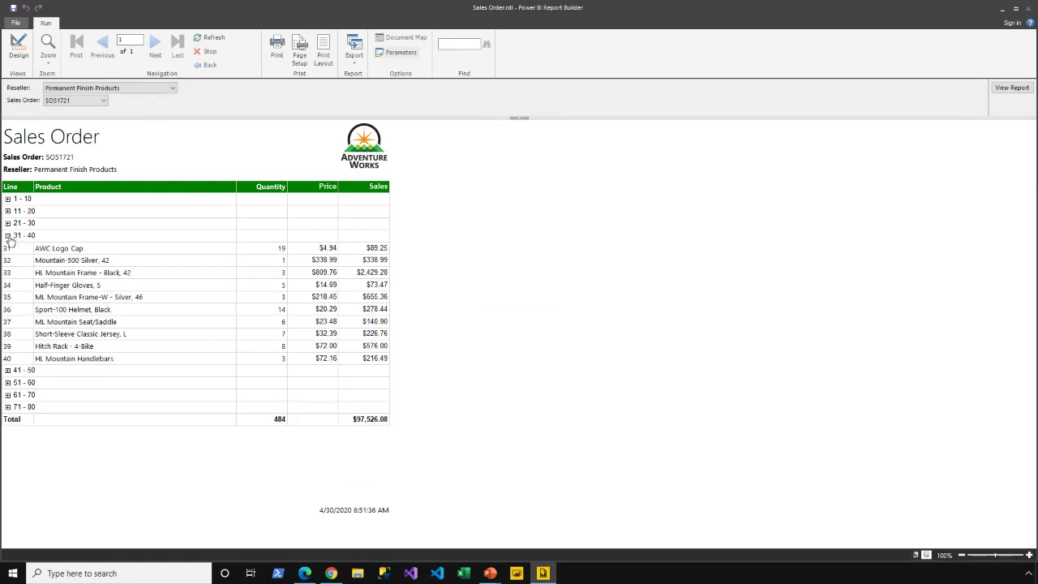
left_click(8, 235)
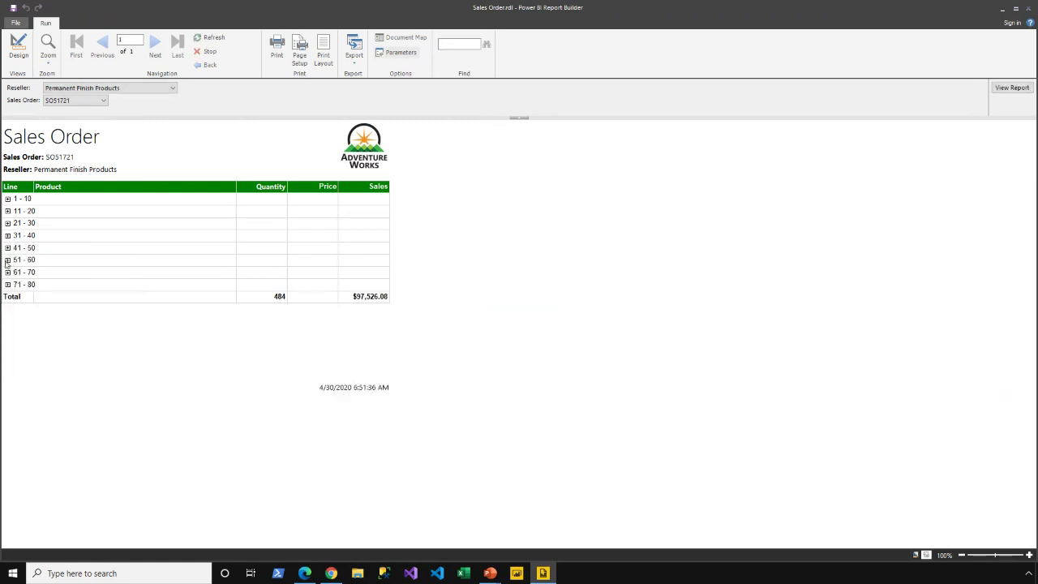
left_click(8, 260)
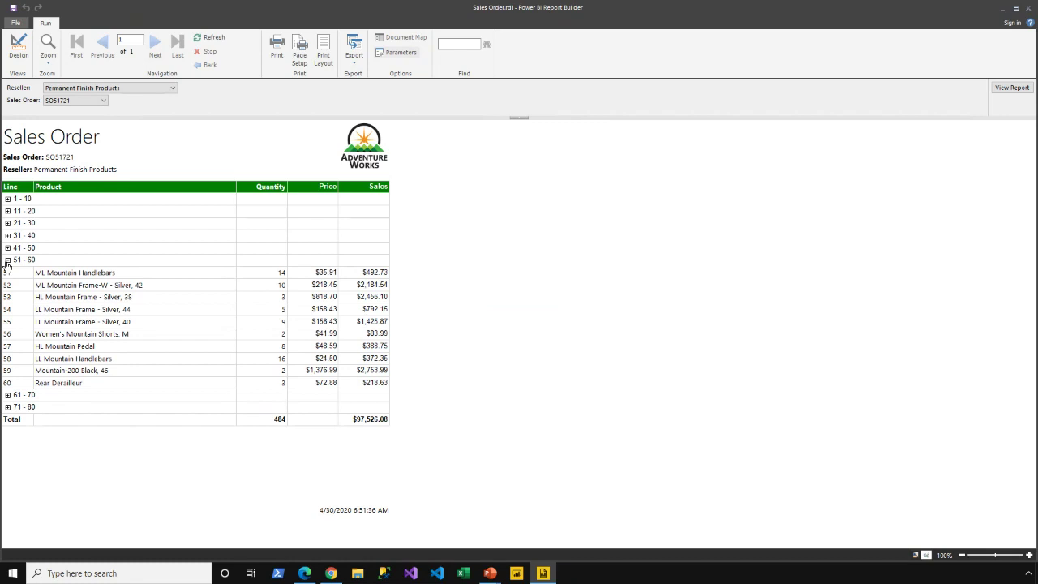
left_click(7, 259)
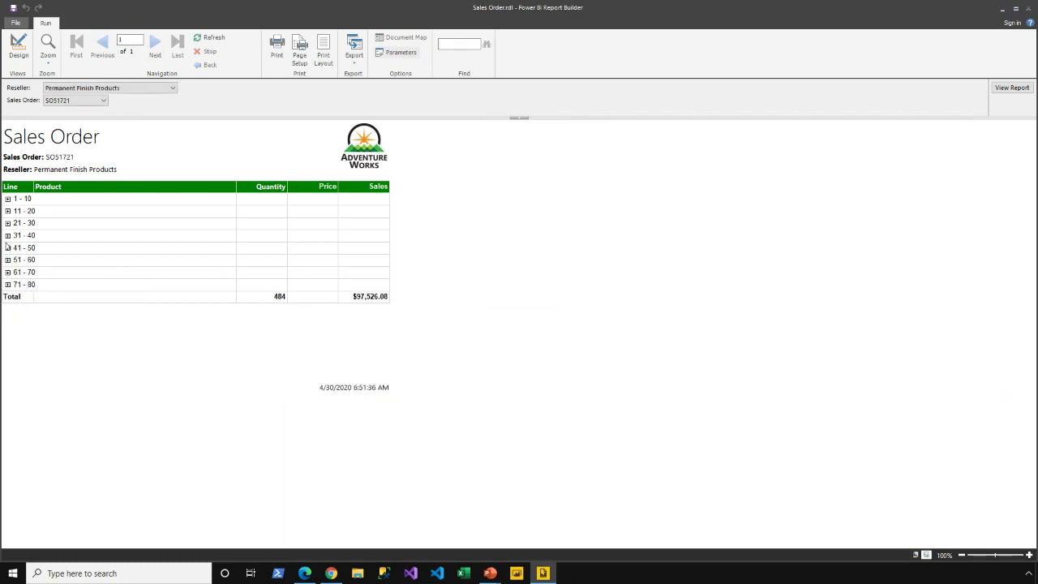
Return to the report design and shrink the body to 19 cm wide and 2.4 cm high, removing the empty space around the table
left_click(18, 46)
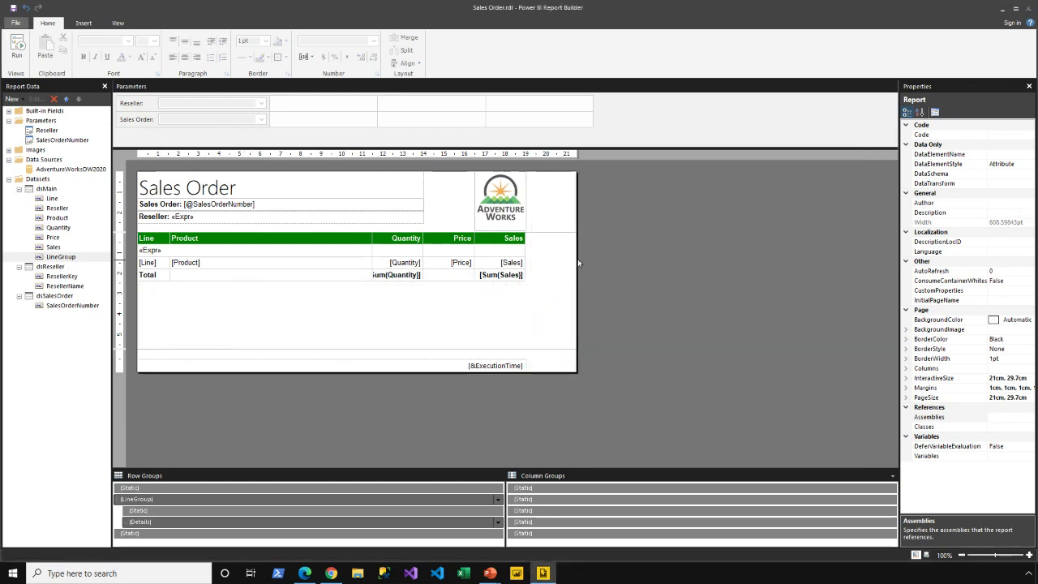
left_click_drag(578, 263, 504, 258)
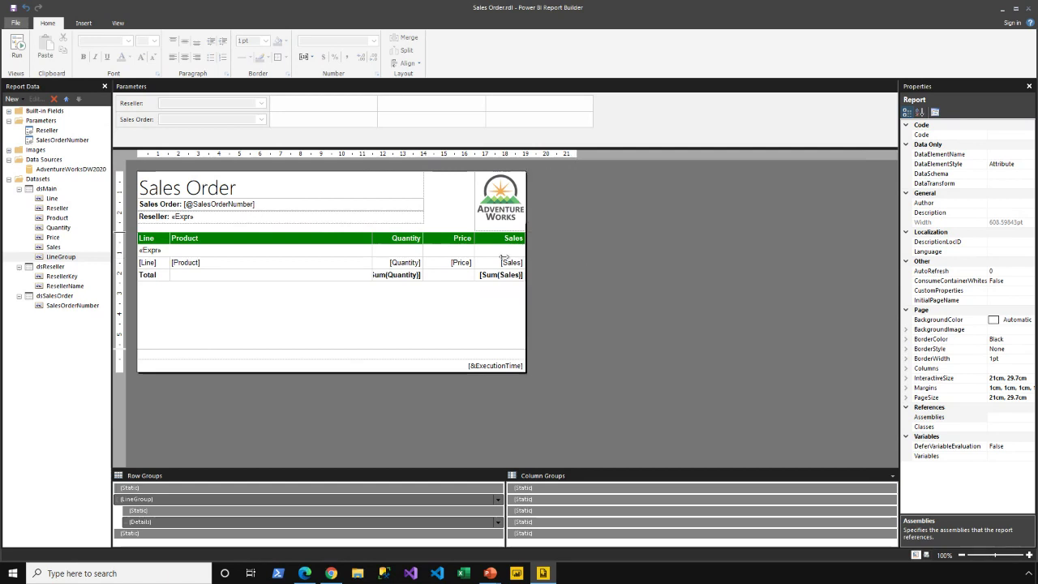
left_click(352, 340)
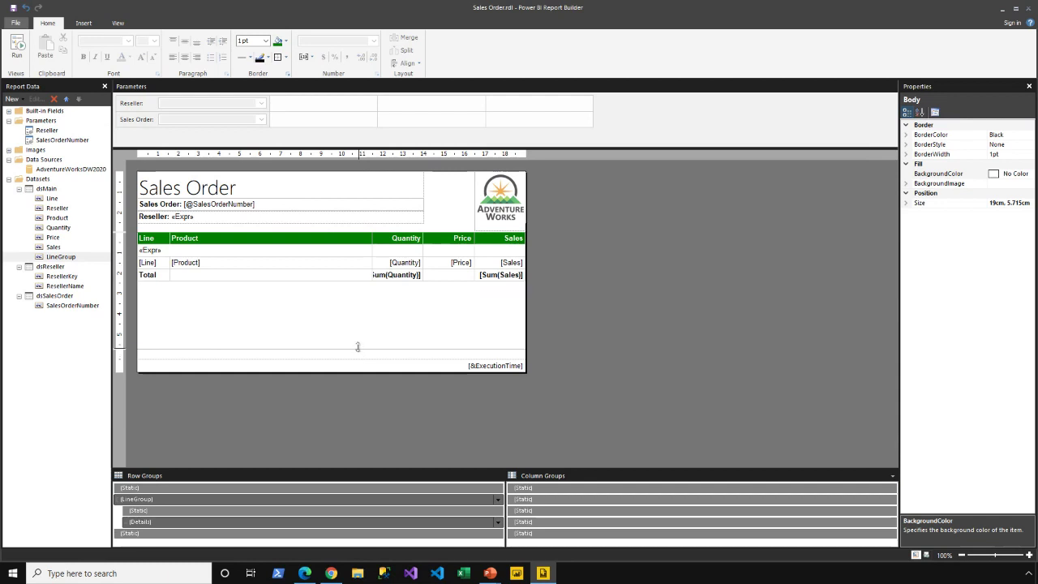
left_click_drag(357, 349, 358, 280)
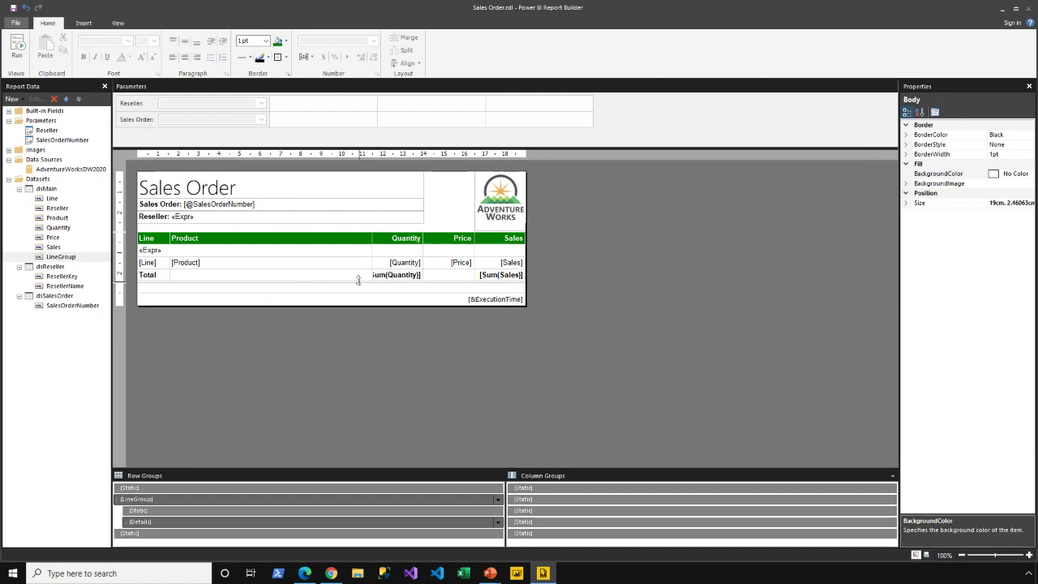
left_click_drag(357, 280, 357, 278)
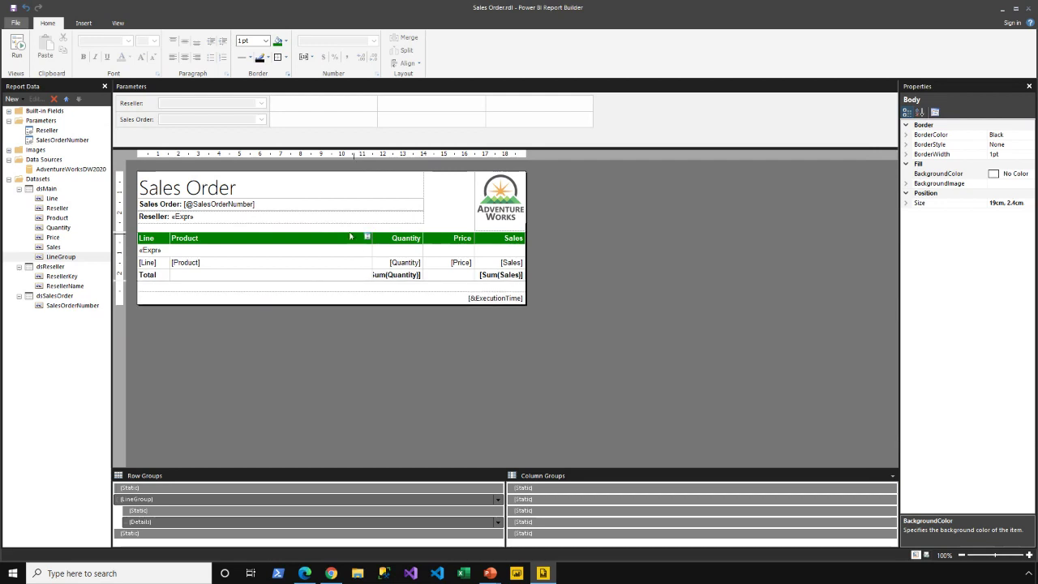
Run the report to check the execution time's position in the footer, and return to the design
left_click(18, 47)
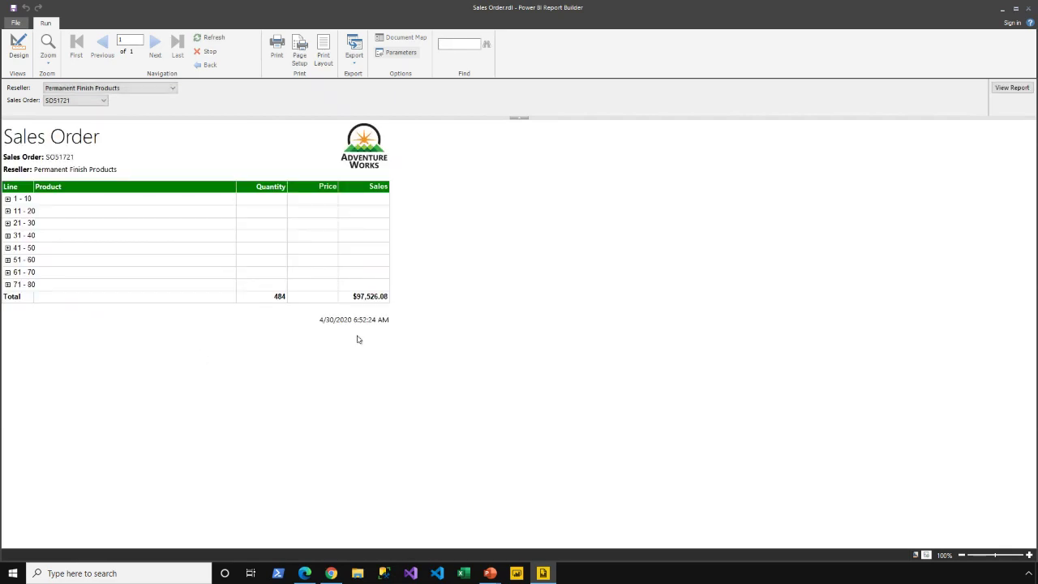
left_click_drag(300, 309, 421, 331)
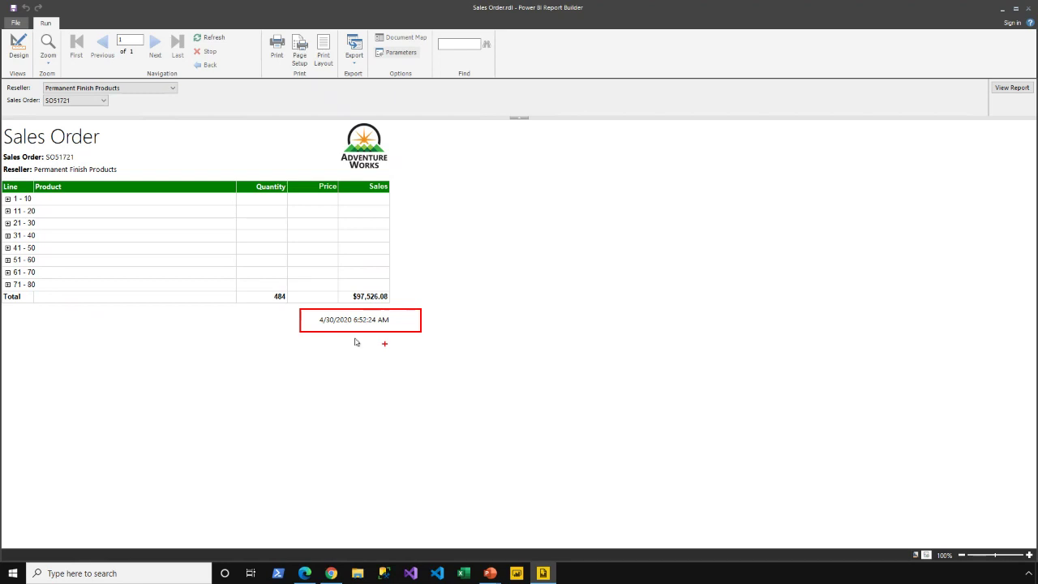
key("Escape")
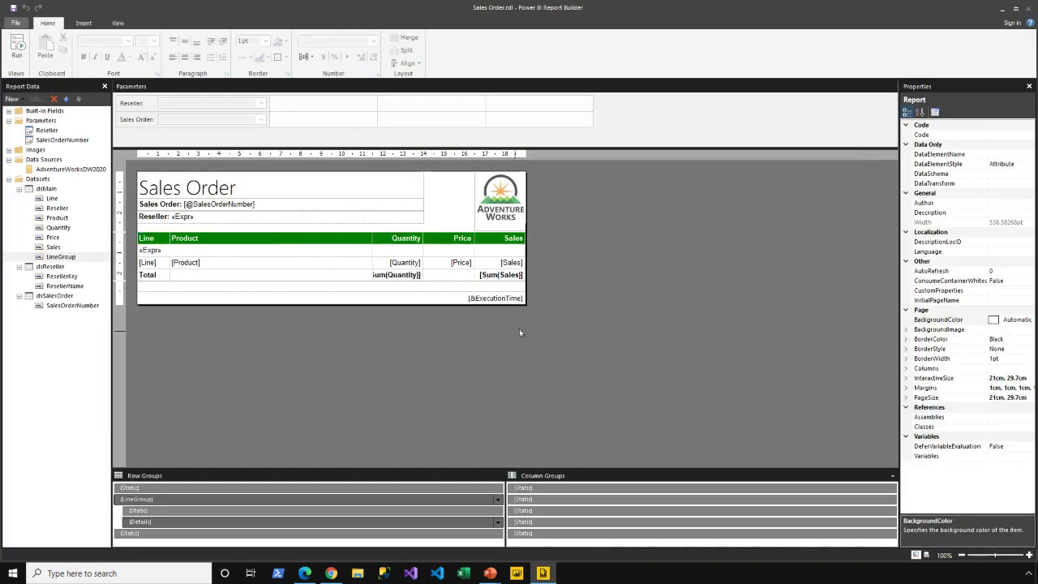
Open the footer text box's expression and examine the built-in ExecutionTime field and the DateAdd function's description
right_click(496, 298)
left_click(542, 389)
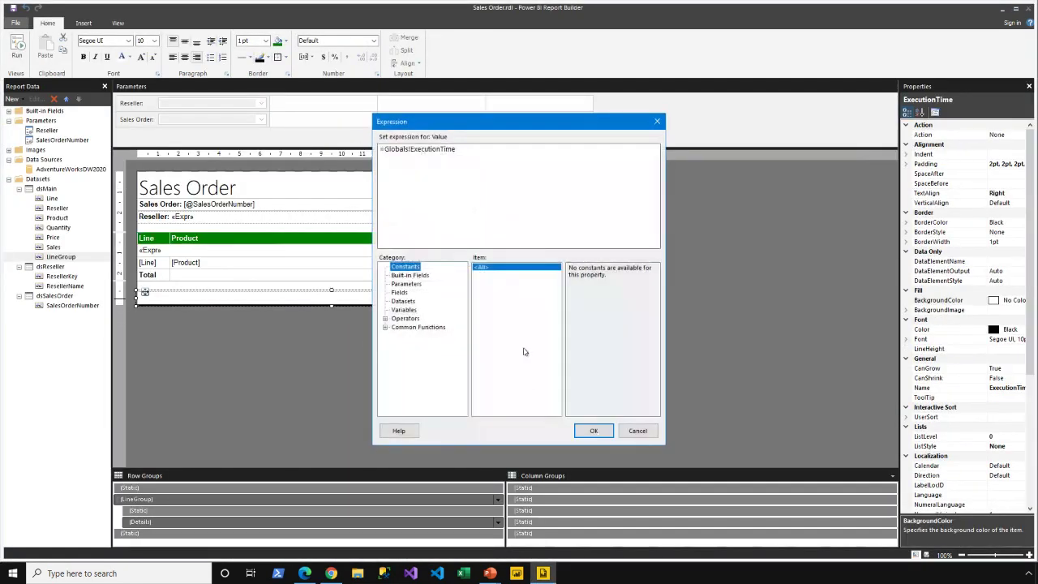
left_click_drag(456, 149, 417, 150)
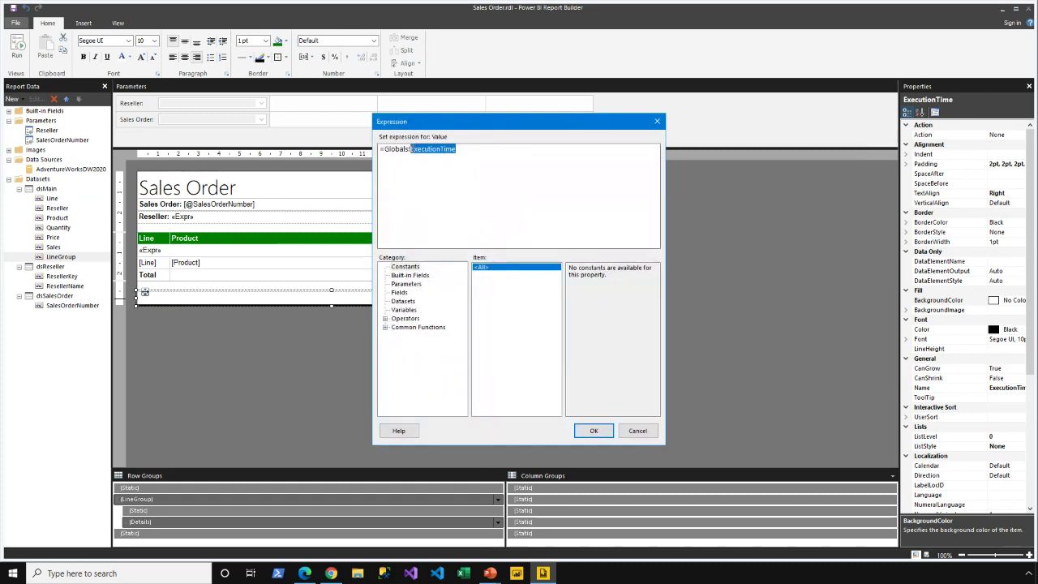
left_click(418, 277)
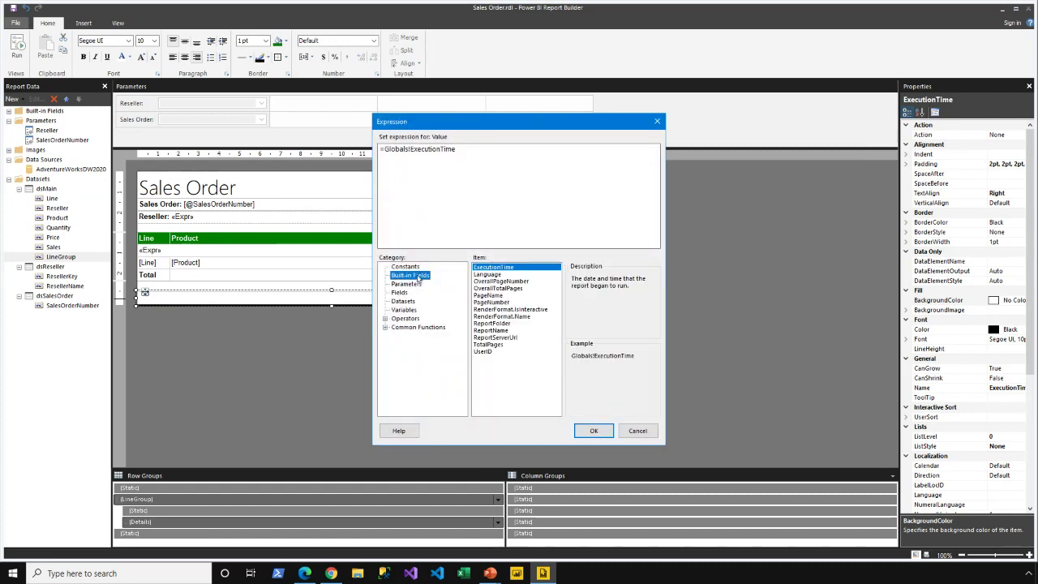
left_click(502, 270)
left_click_drag(456, 149, 409, 149)
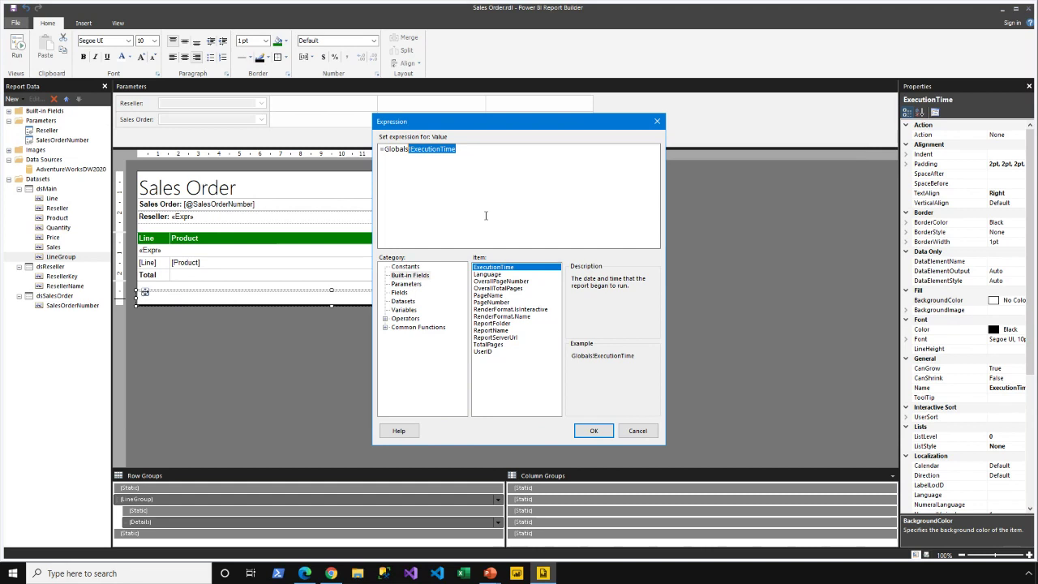
left_click(408, 159)
left_click(385, 326)
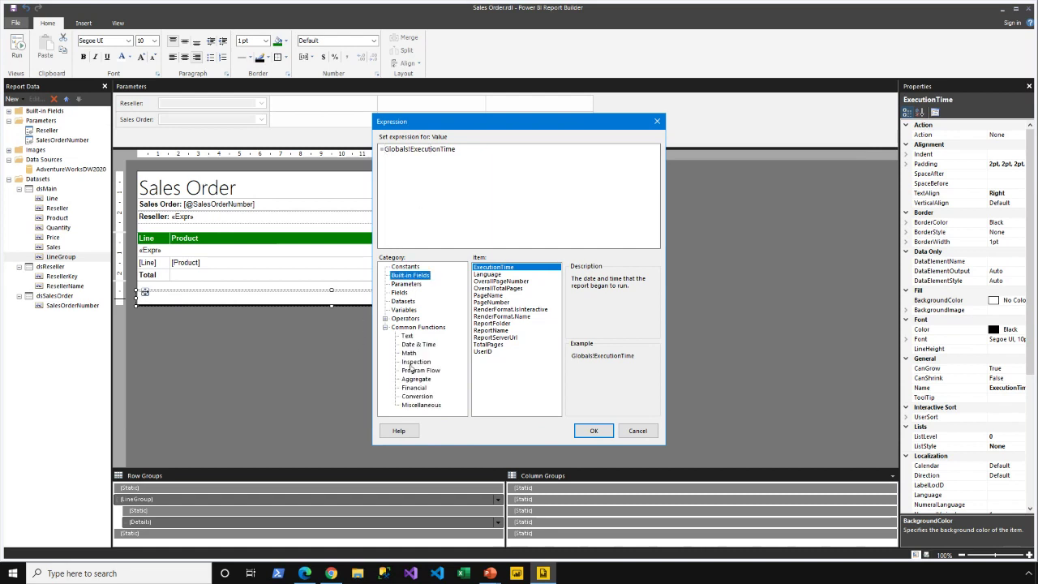
left_click(415, 349)
left_click(491, 274)
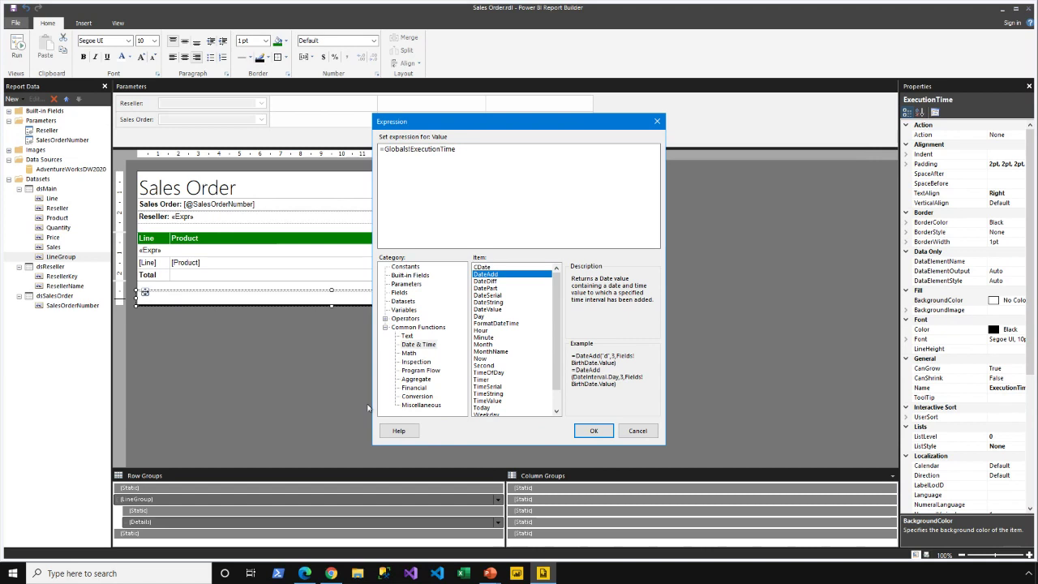
Change the footer expression to ="Execution time UTC: " & Format(Globals!ExecutionTime, "dd/MM/yyyy HH:mm")
left_click(383, 149)
type("\"")
type("Execution ti")
type("me UTC")
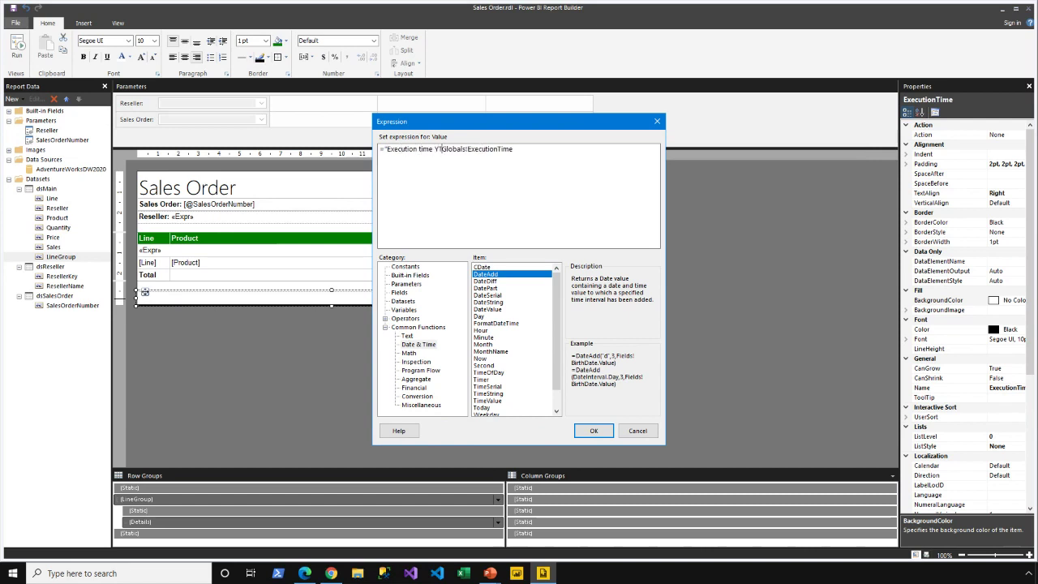
type(": \" & Format")
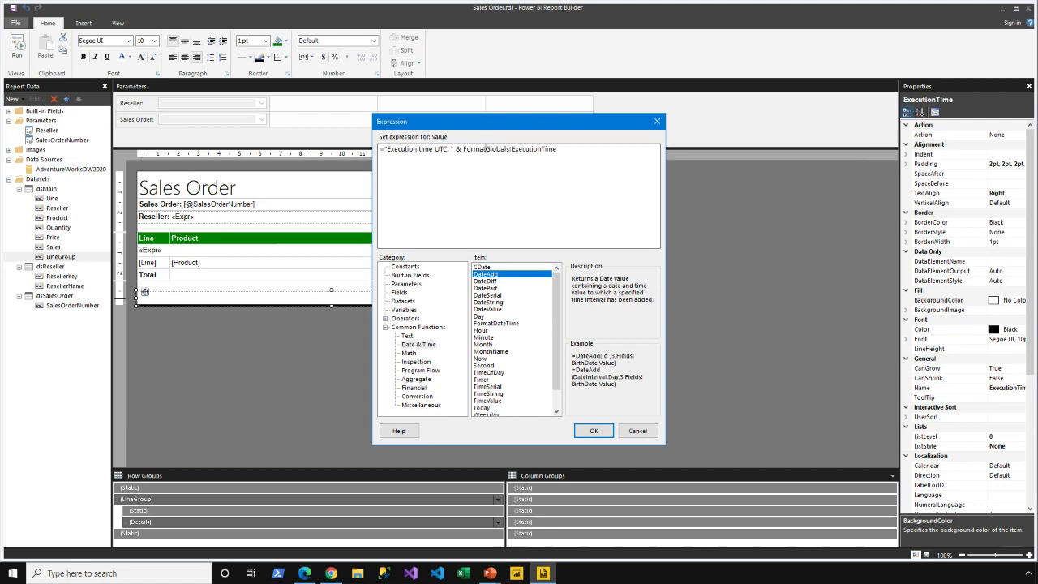
type("(")
left_click(406, 334)
left_click(484, 301)
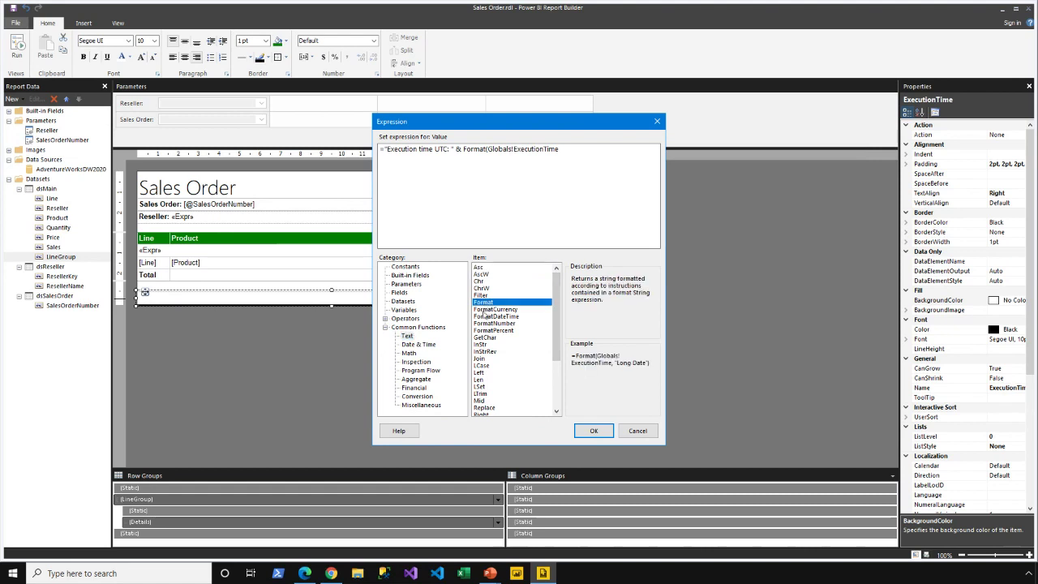
left_click(571, 150)
type(", \"dd/MM/yyyy HH:mm\")")
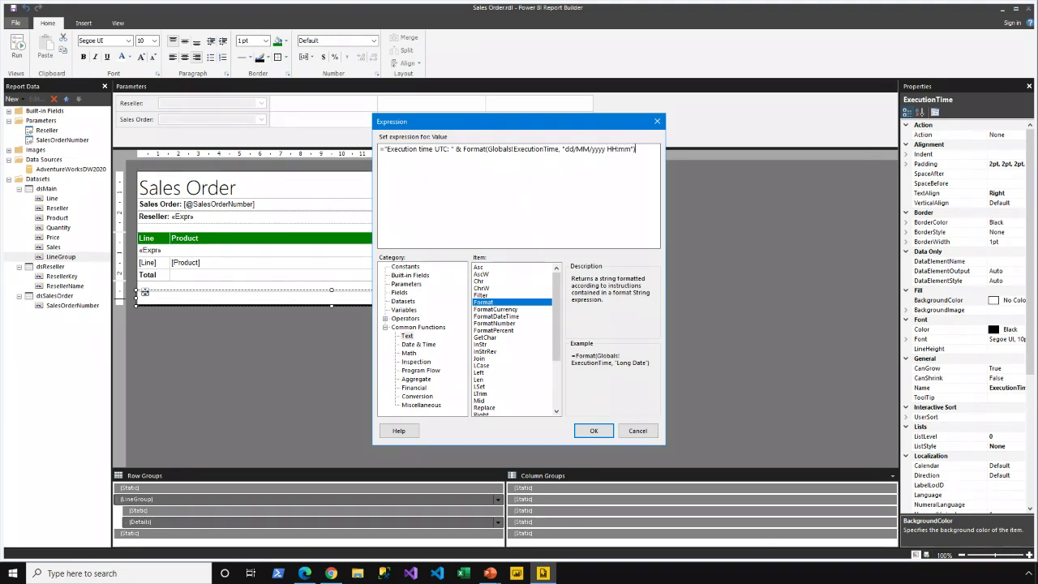
Append & " | Page " & to the footer expression after the formatted execution time
type(" &")
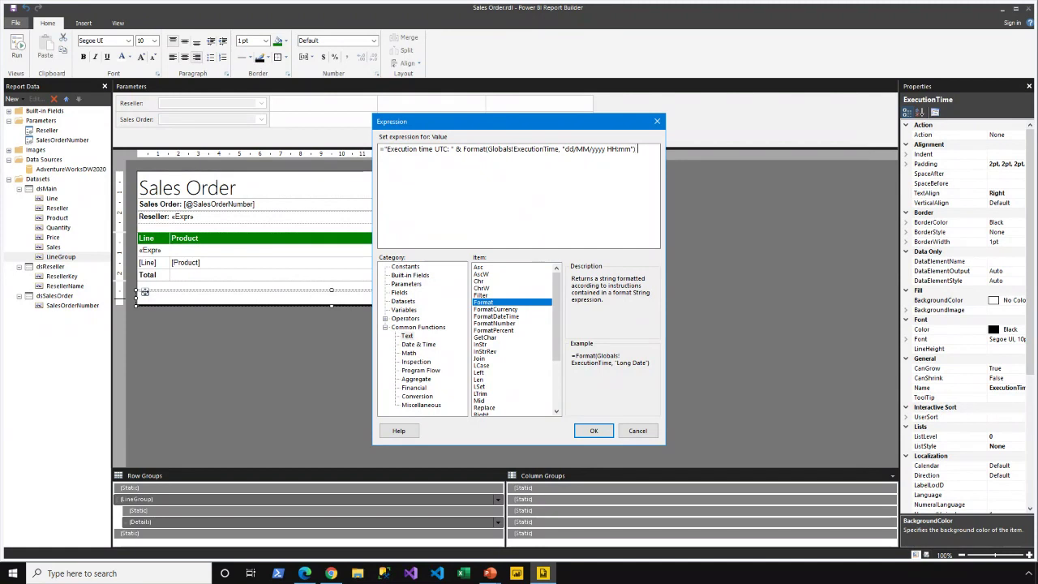
type(" \" ")
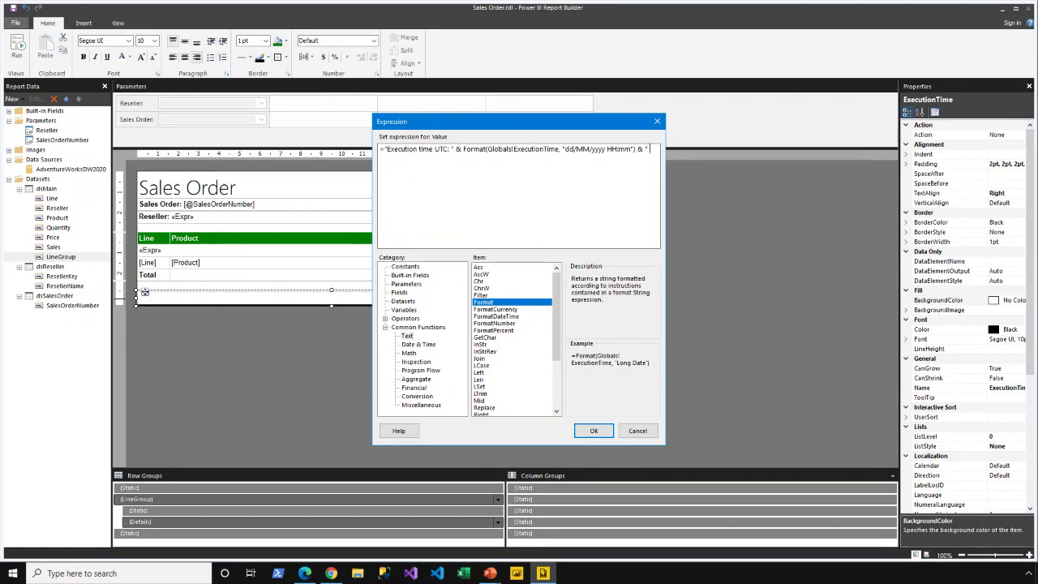
type("| Page \" &")
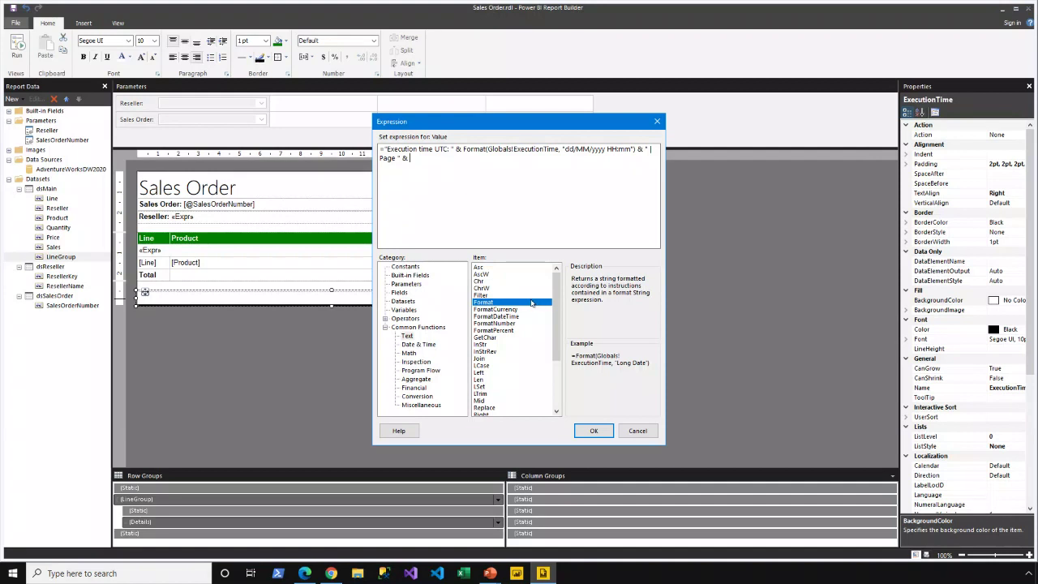
Examine the descriptions of the built-in fields PageName, UserID, TotalPages and RenderFormat.Name
left_click(410, 276)
left_click(511, 295)
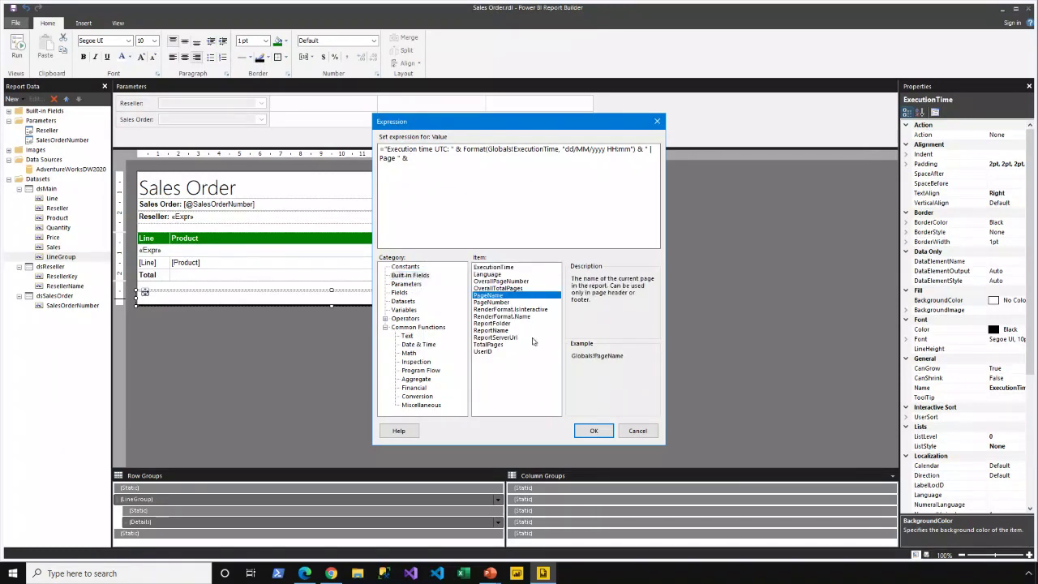
left_click(490, 353)
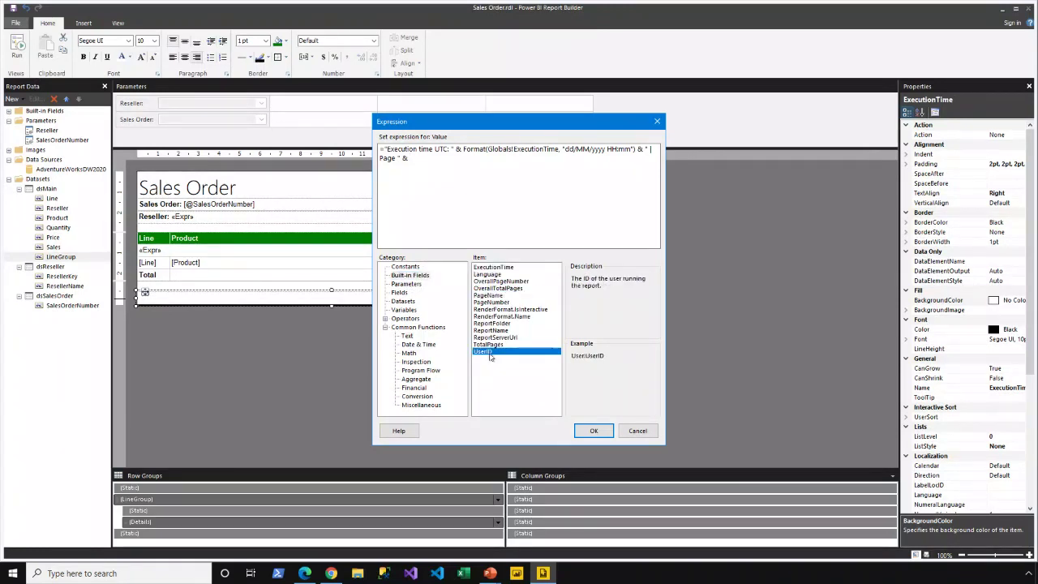
left_click(519, 344)
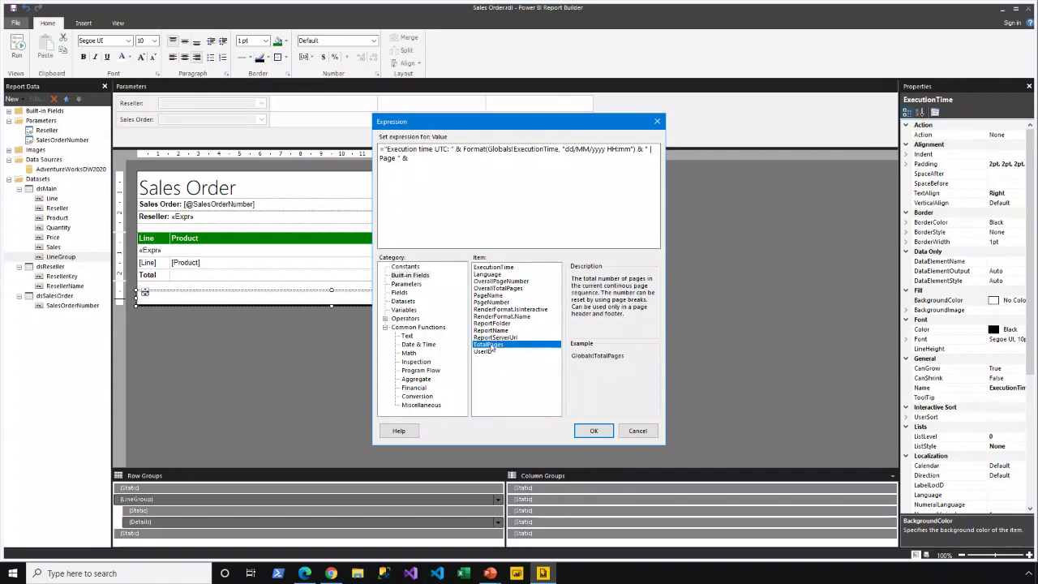
left_click(512, 316)
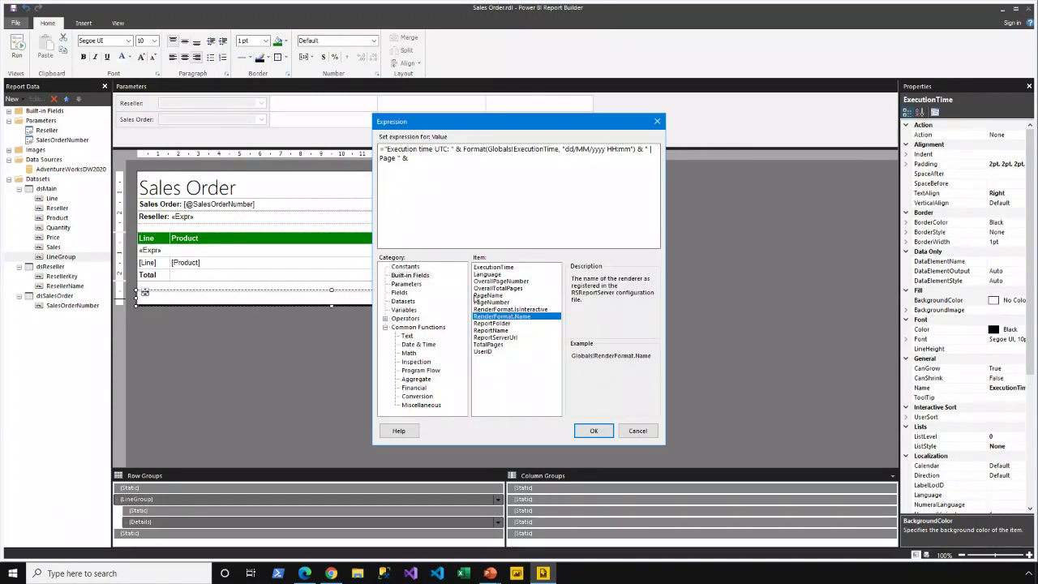
Complete the footer expression with Globals!PageNumber after the Page text and accept it
double_click(489, 295)
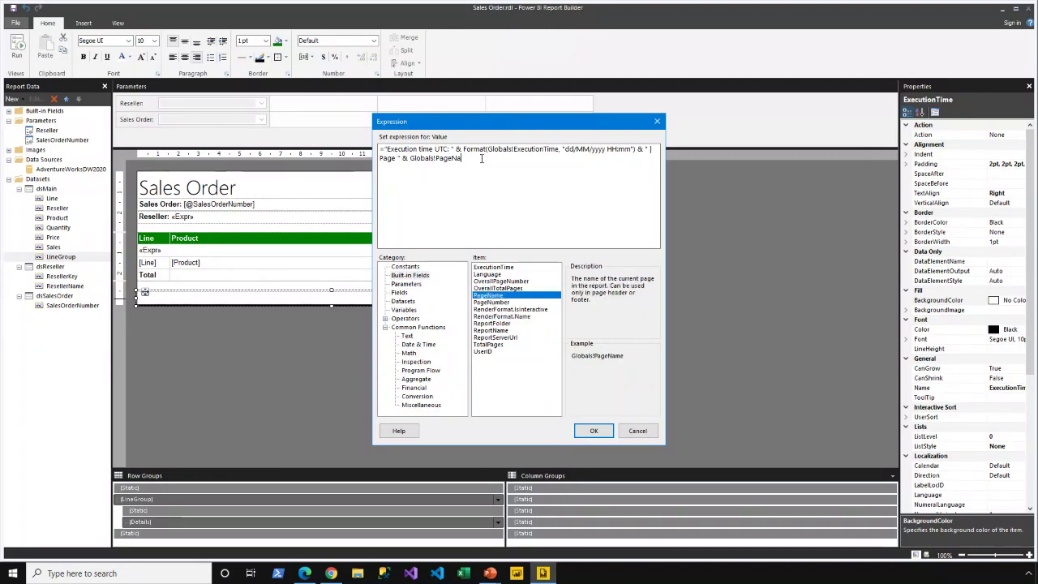
key("BackSpace")
key("BackSpace")
key("BackSpace")
type("umber")
left_click_drag(381, 147, 547, 154)
left_click_drag(620, 154, 492, 157)
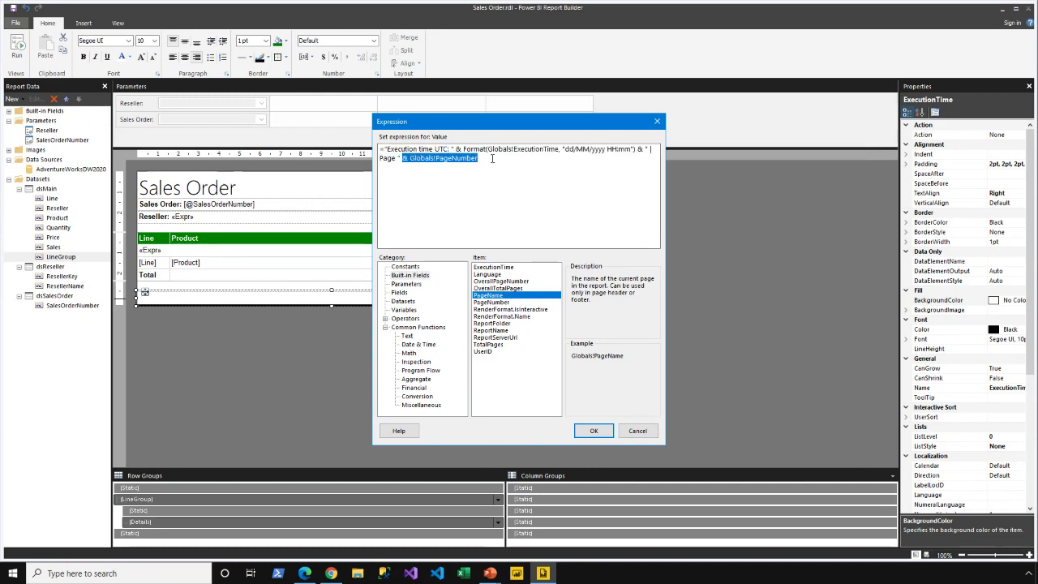
left_click(591, 431)
Run the report, expand line groups 1 - 10 through 41 - 50 to check the footer's page number, and refresh the report
left_click(22, 57)
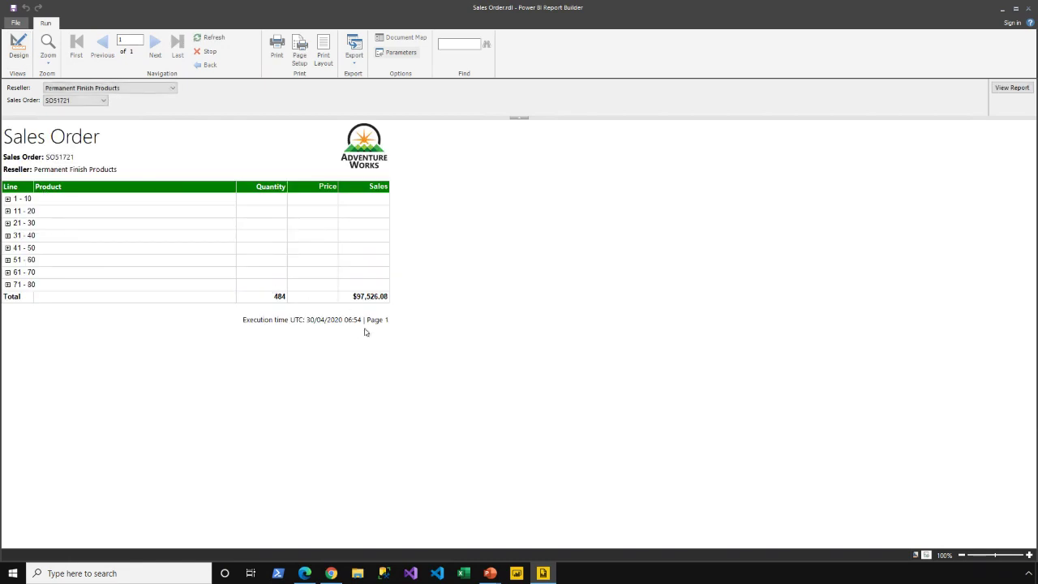
left_click(7, 198)
left_click(8, 333)
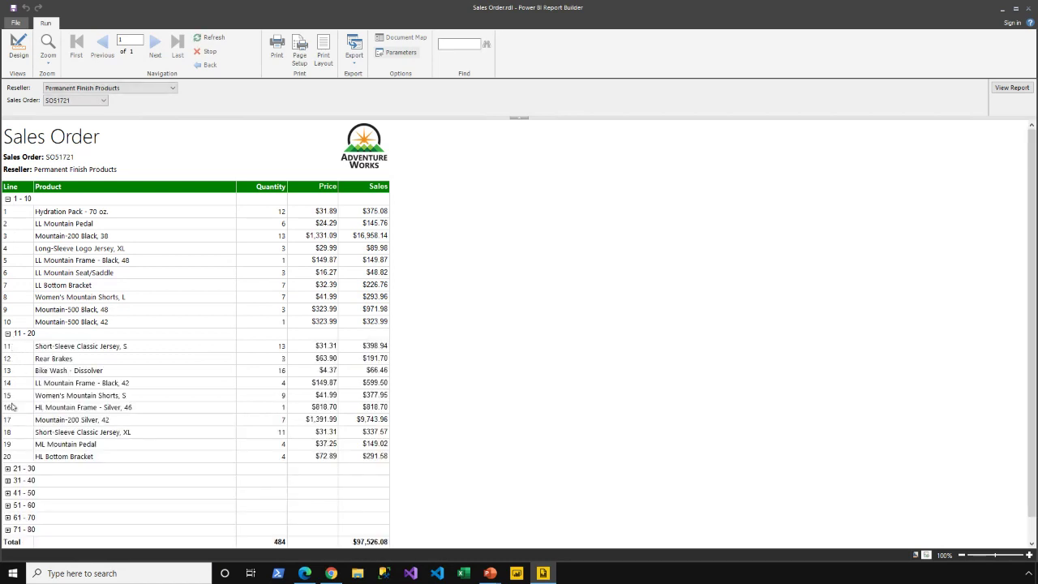
left_click(7, 467)
scroll(8, 468, "down", 3)
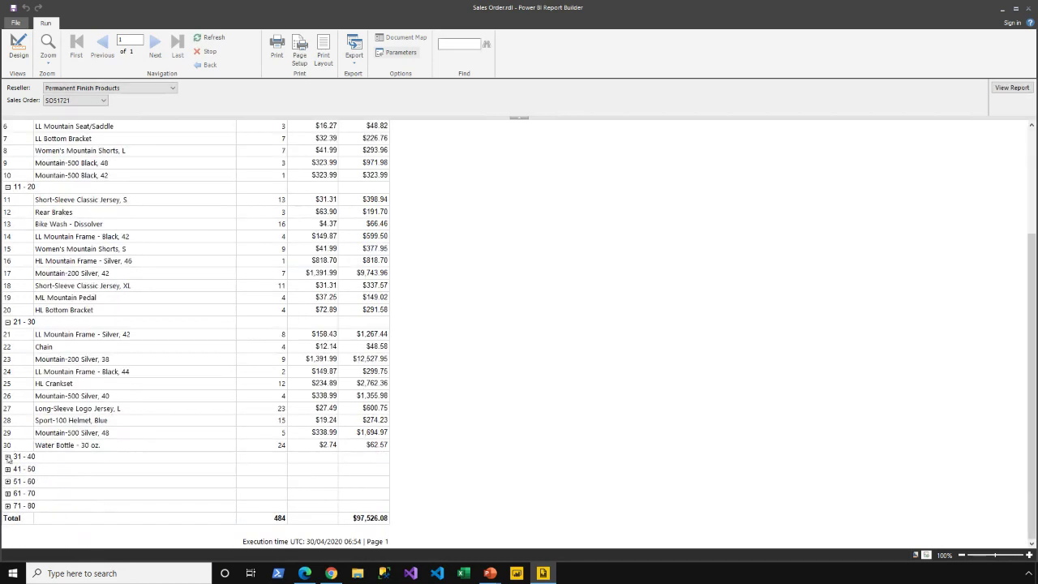
left_click(7, 468)
scroll(16, 454, "down", 3)
left_click(7, 469)
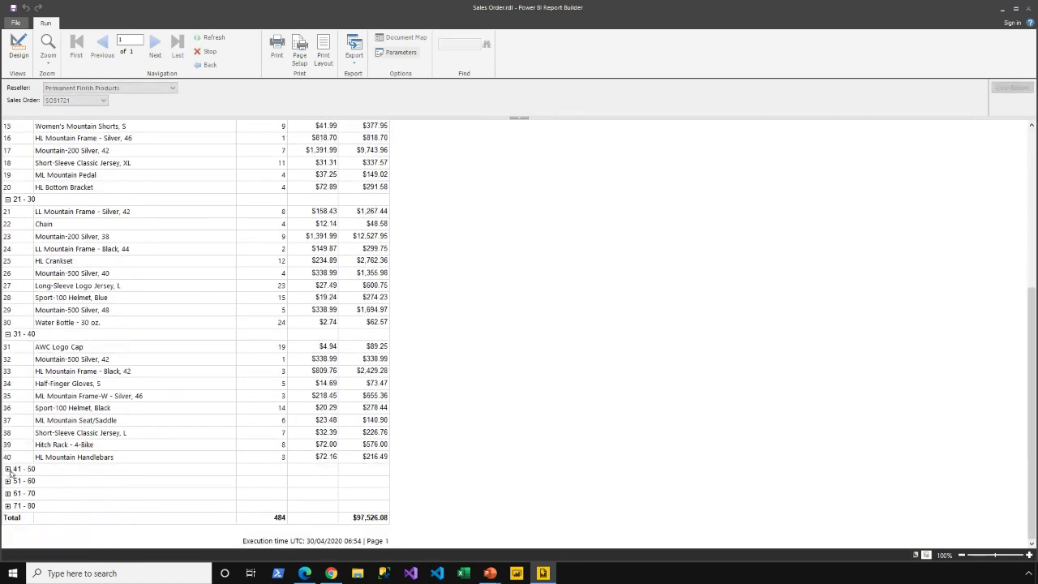
scroll(7, 471, "down", 3)
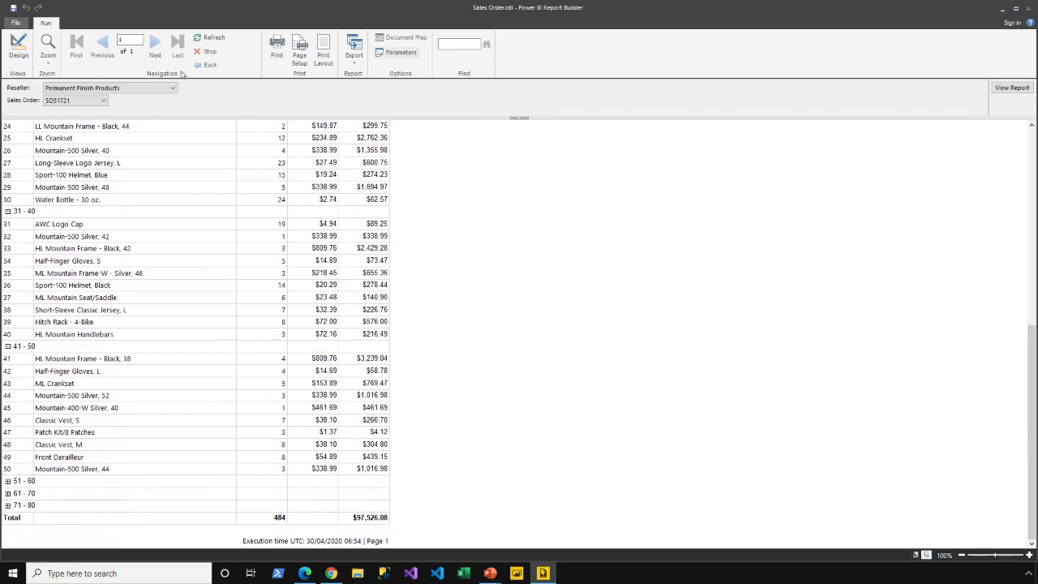
left_click(209, 38)
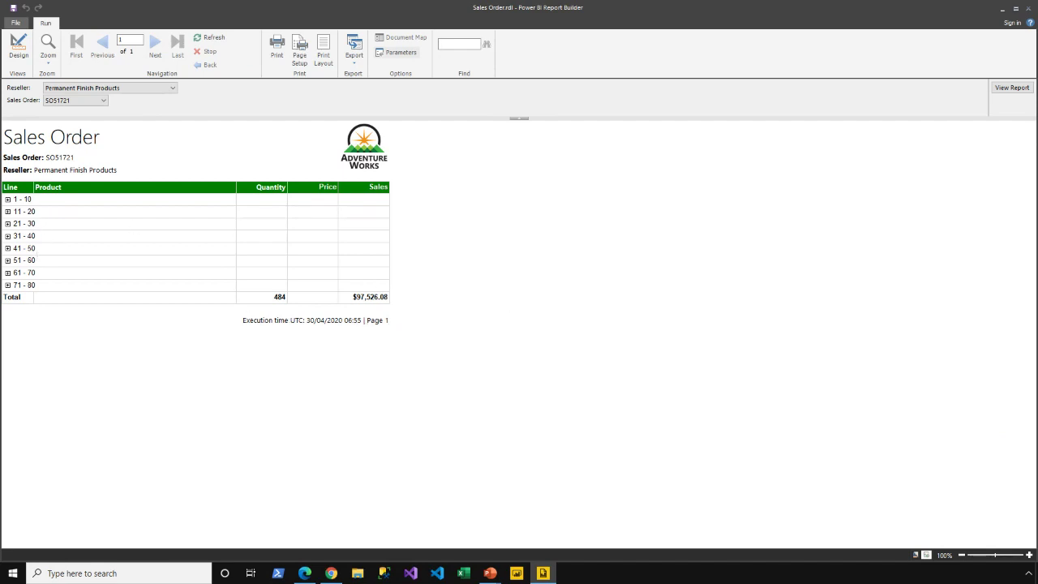
Return to the report design and turn off Advanced Mode for the row and column groups
left_click(18, 47)
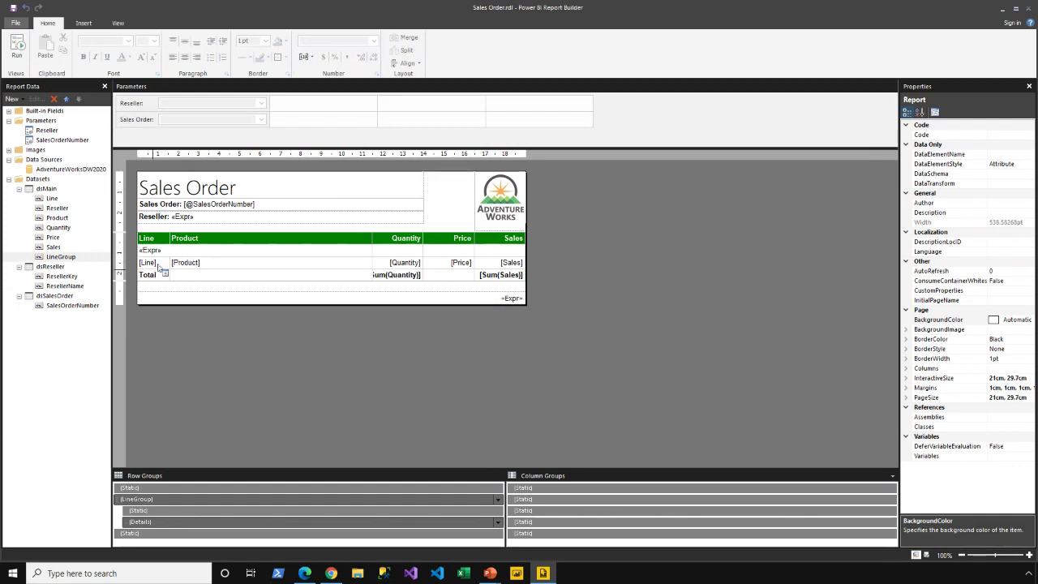
left_click(892, 476)
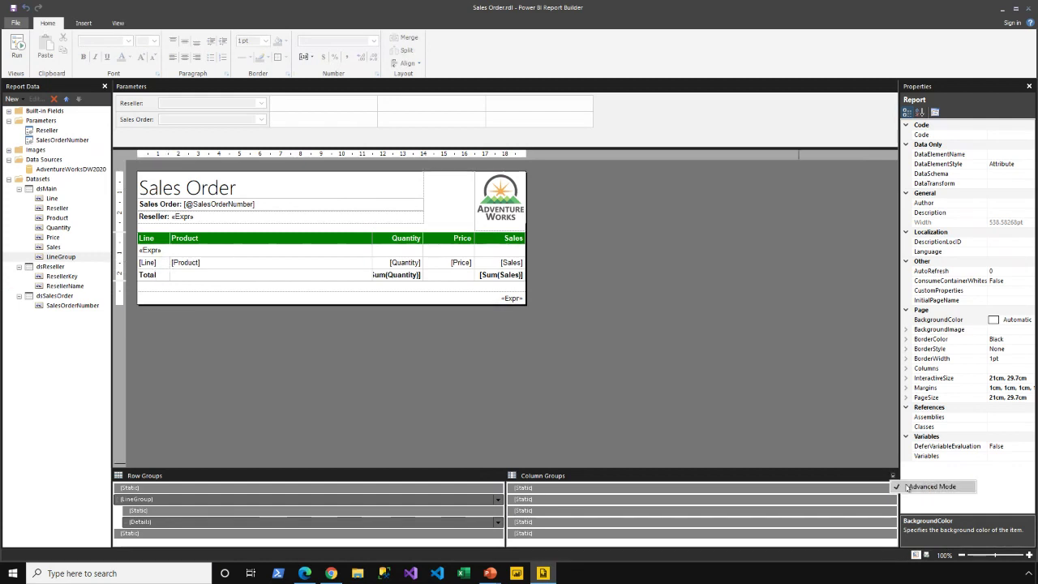
left_click(924, 486)
Examine the LineGroup row group's grouping, page break and sorting properties, leaving them unchanged
left_click(147, 489)
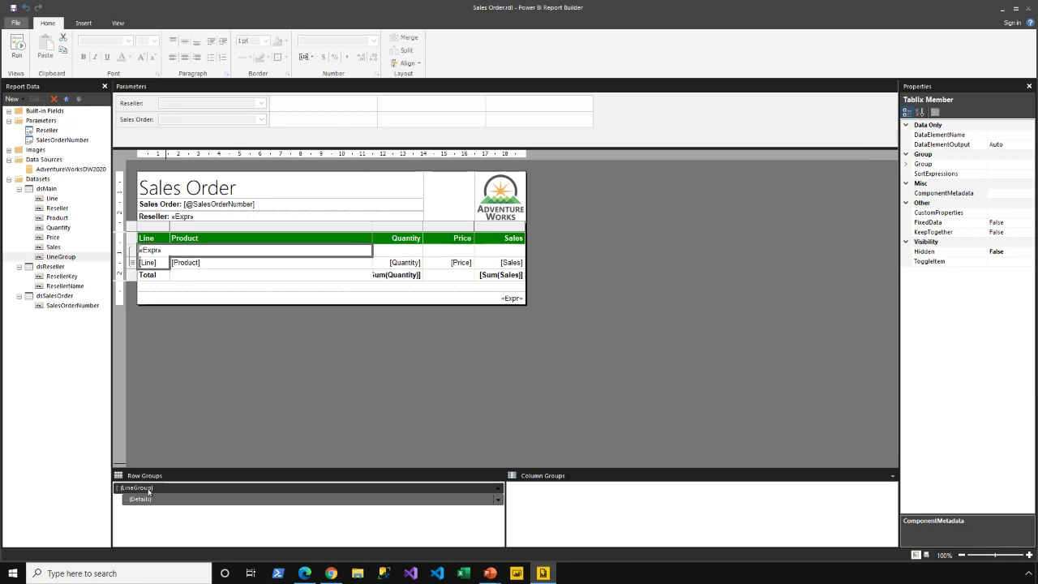
right_click(156, 490)
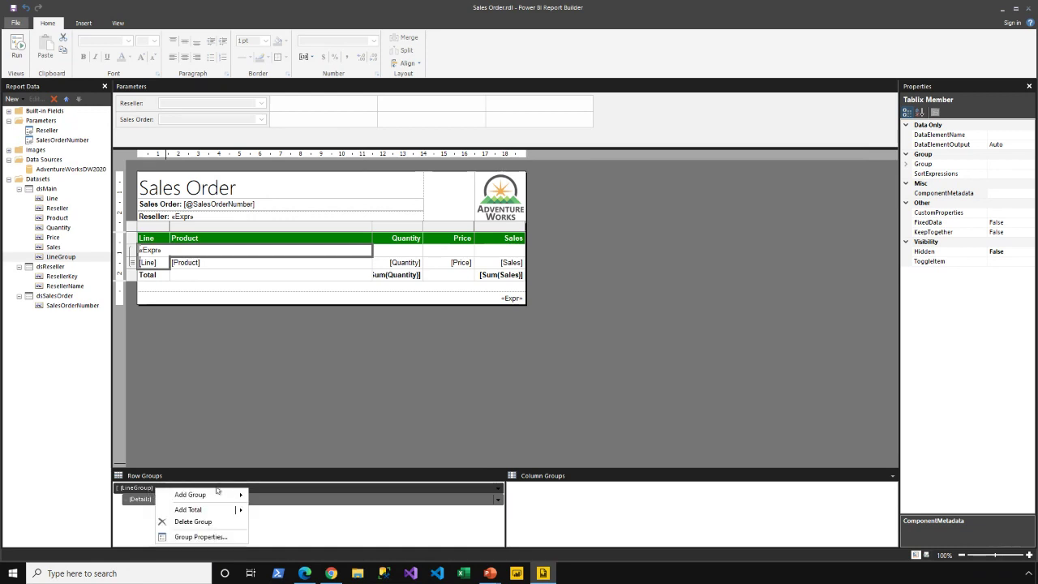
left_click(201, 537)
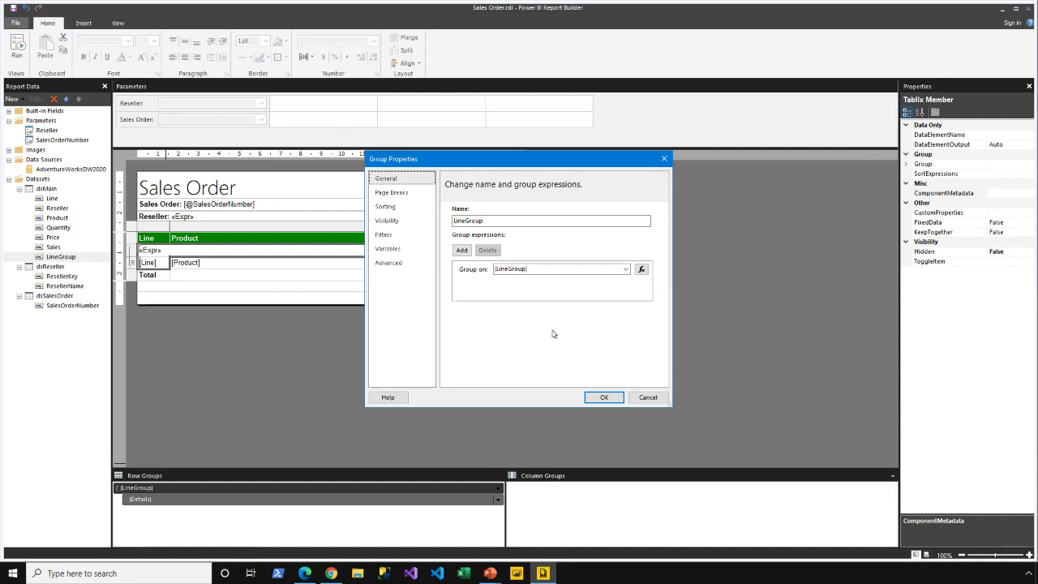
left_click(511, 271)
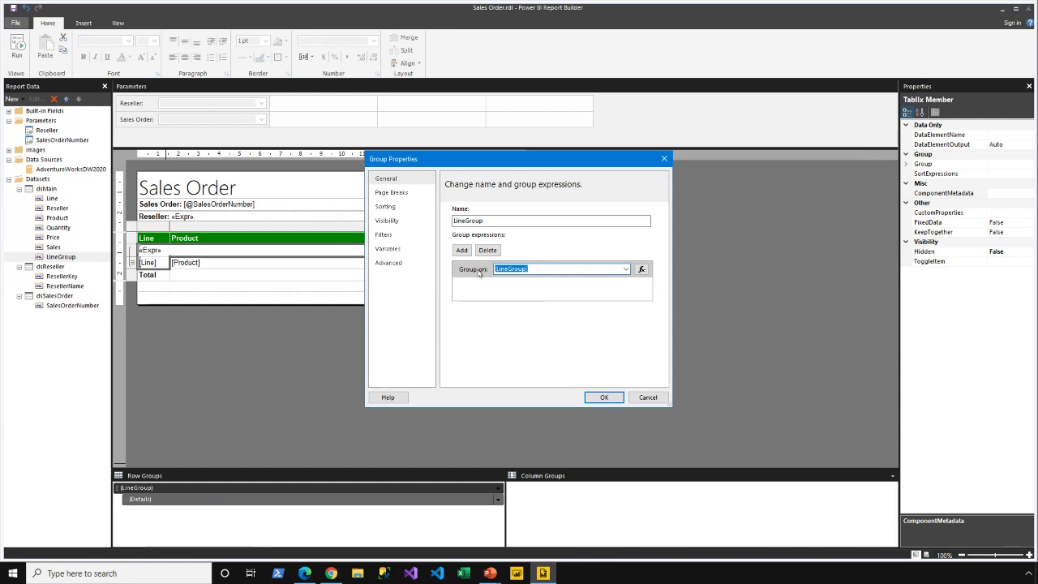
left_click(405, 195)
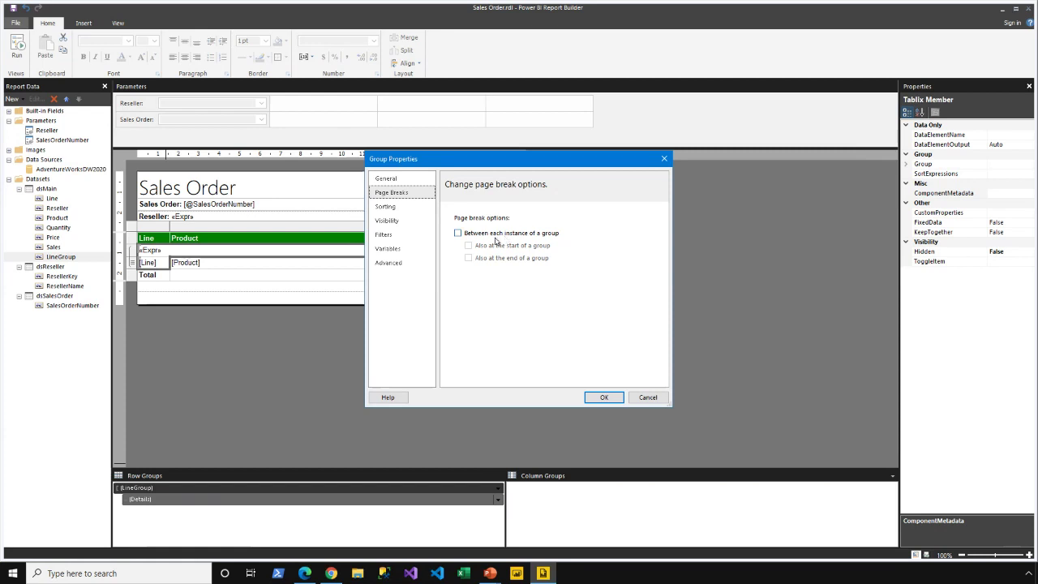
left_click(388, 209)
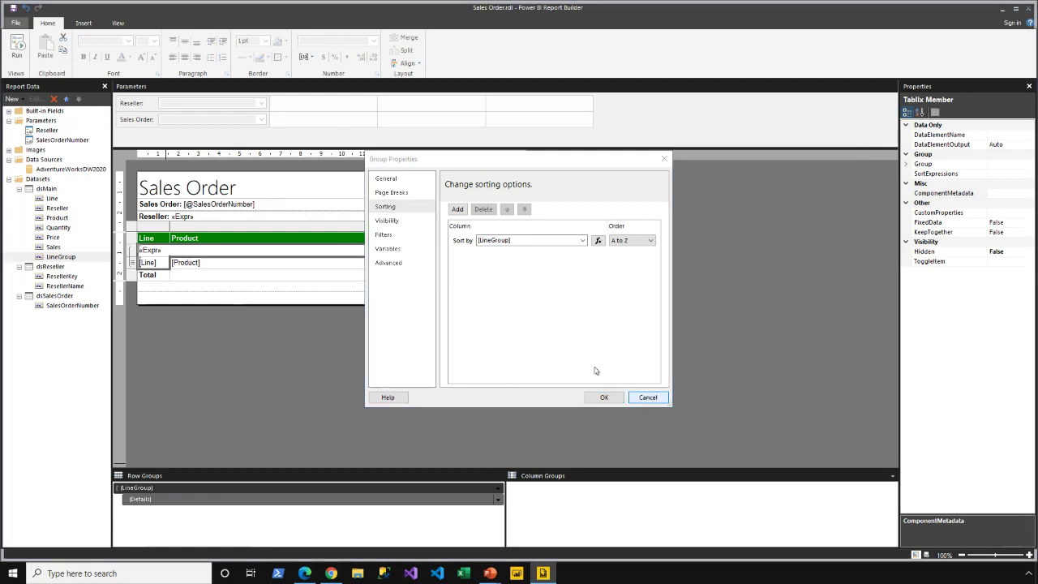
left_click(655, 403)
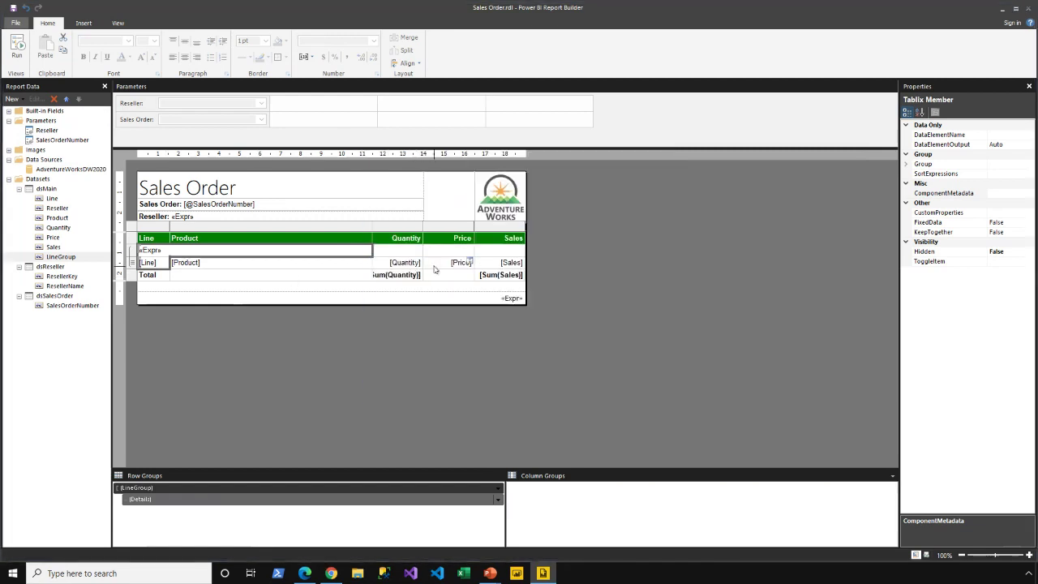
Examine the general properties of the Price text box in the detail row and close them without changes
left_click(459, 265)
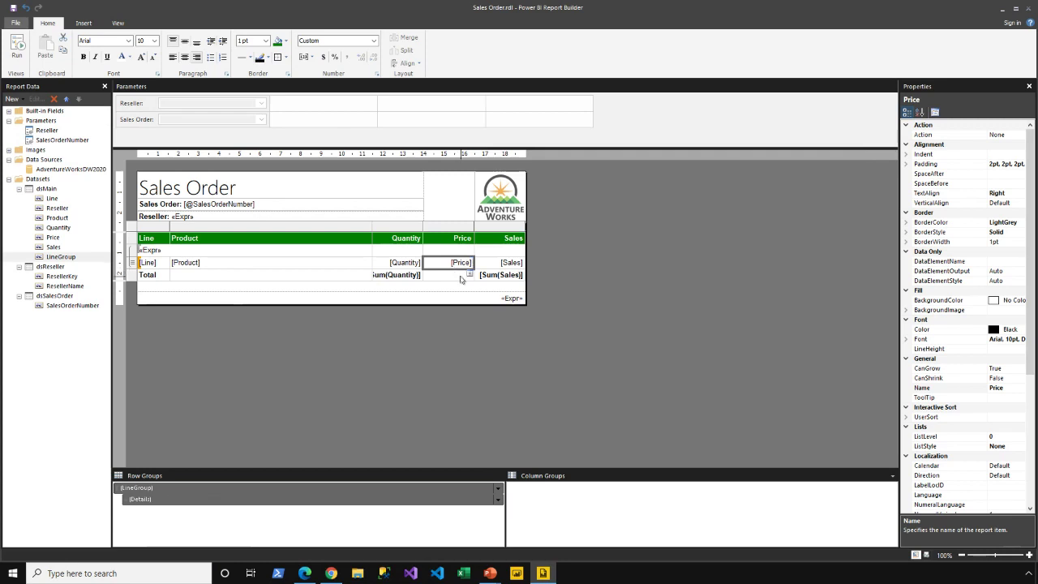
right_click(452, 270)
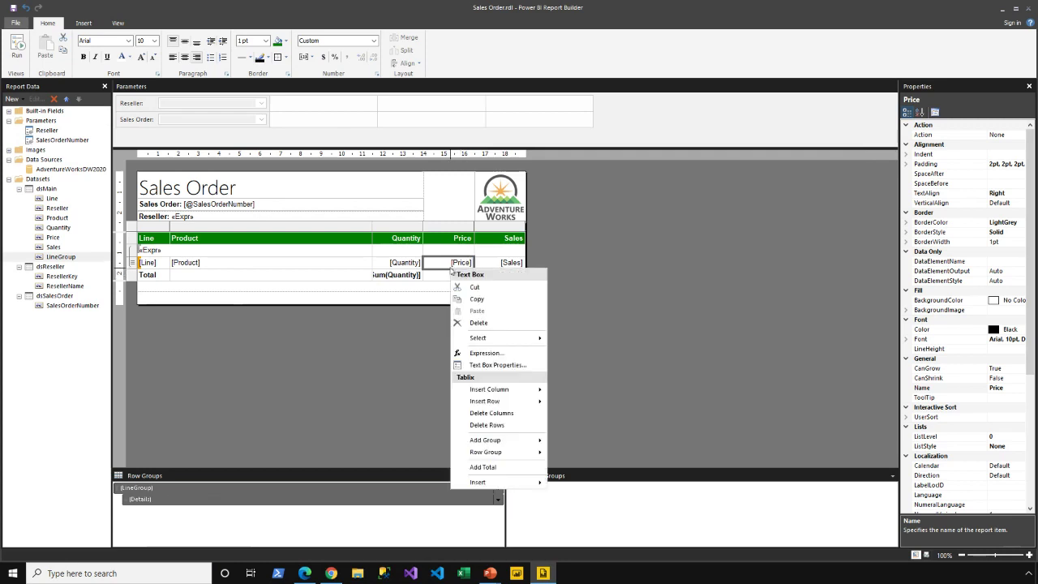
left_click(479, 365)
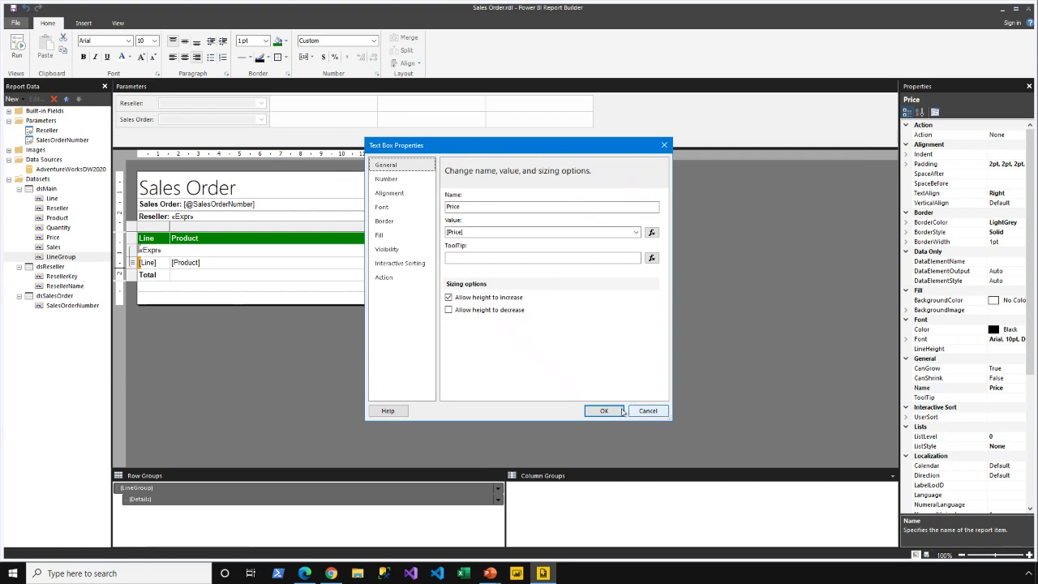
left_click(648, 411)
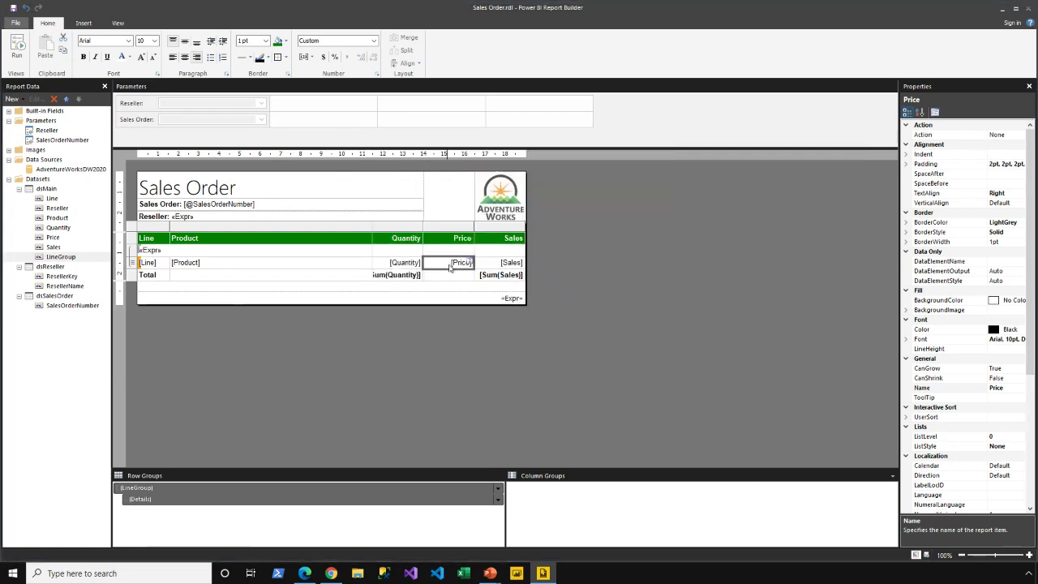
Open the Price text box's expression, examine the logical operators and the IIf program flow function, and cancel
right_click(451, 266)
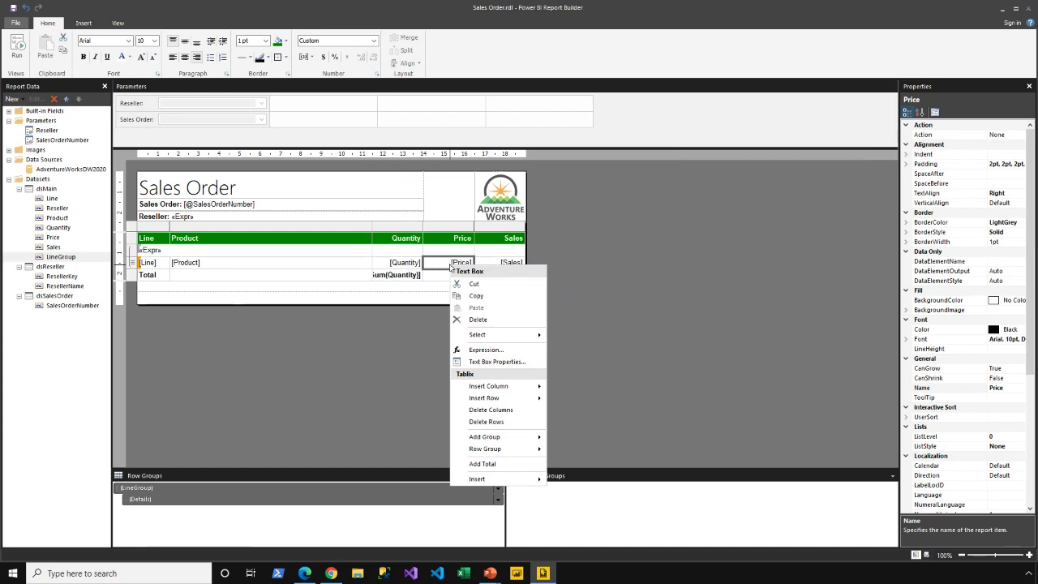
left_click(495, 350)
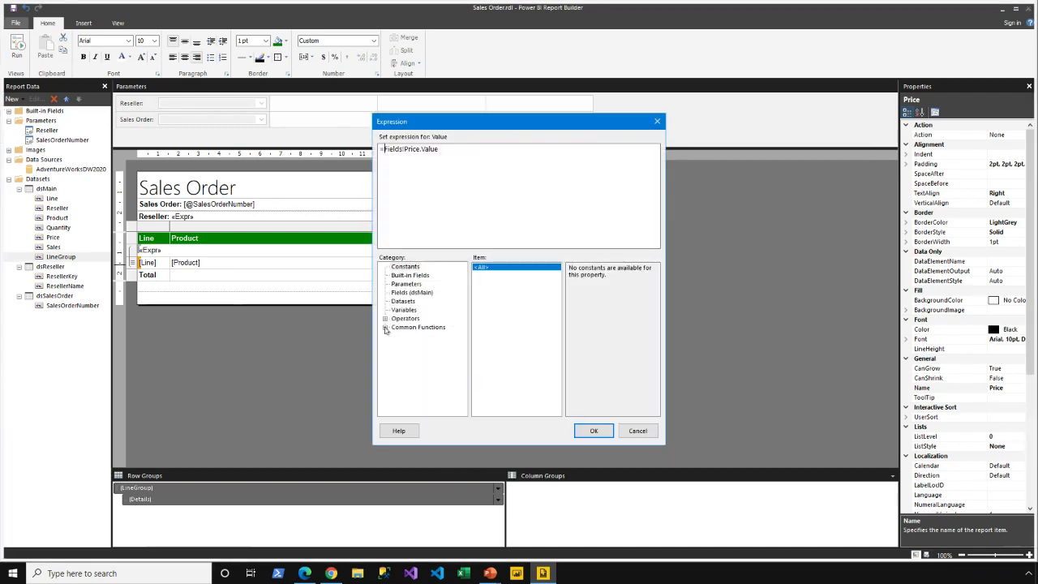
left_click(385, 327)
left_click(385, 318)
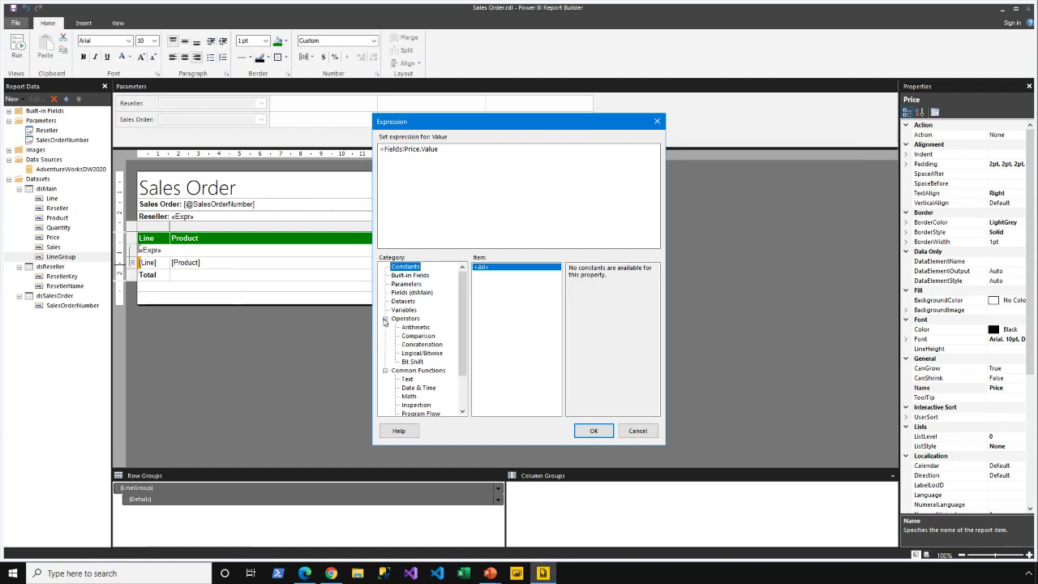
left_click(414, 355)
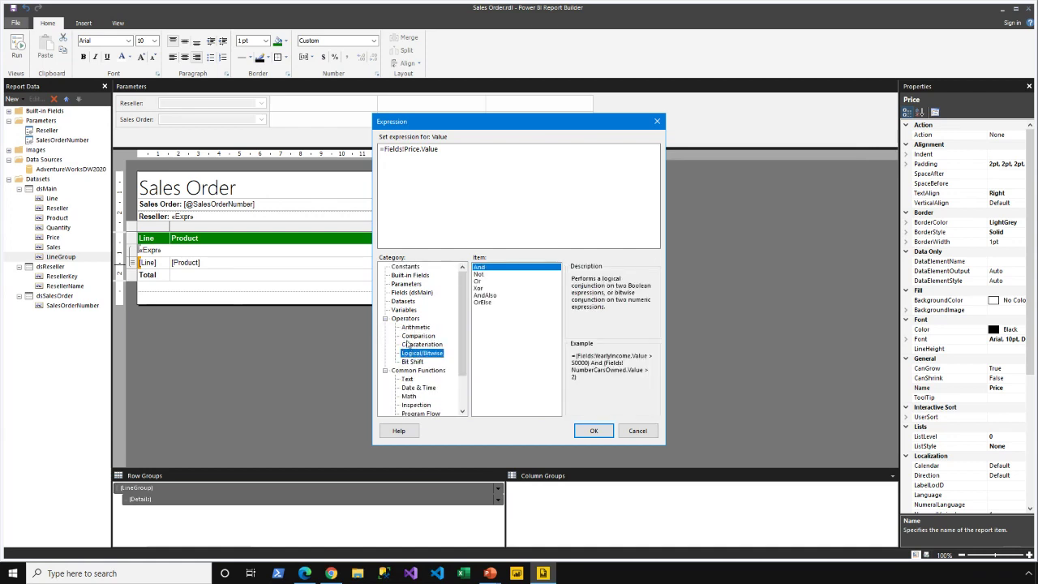
left_click(385, 319)
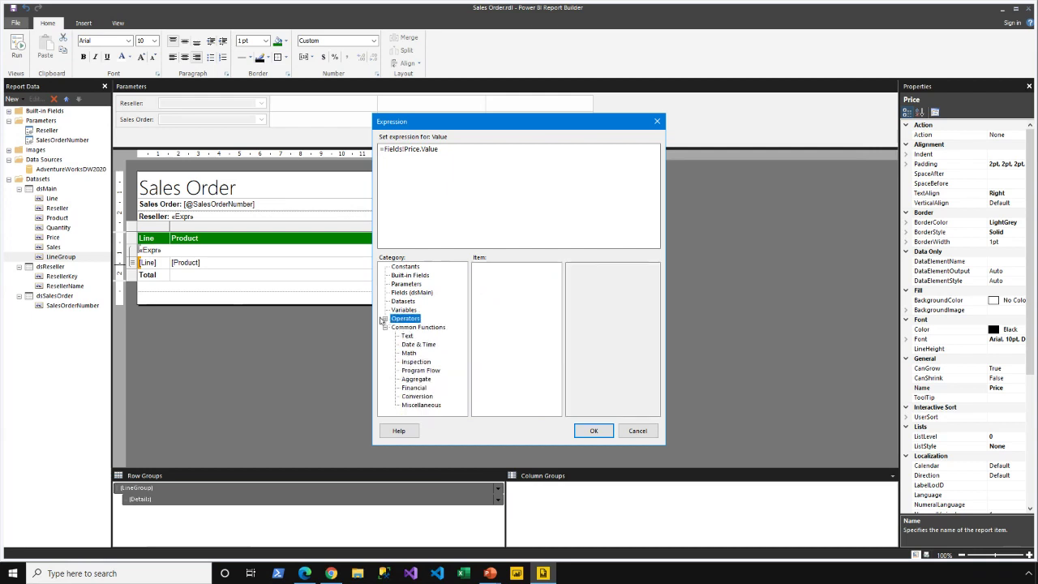
left_click(411, 372)
left_click(476, 275)
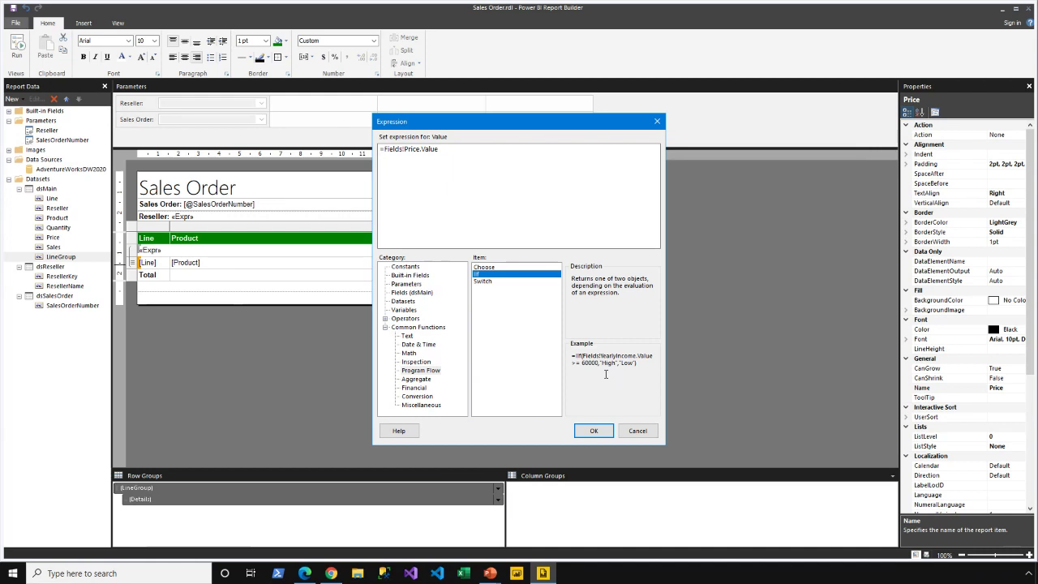
left_click(637, 430)
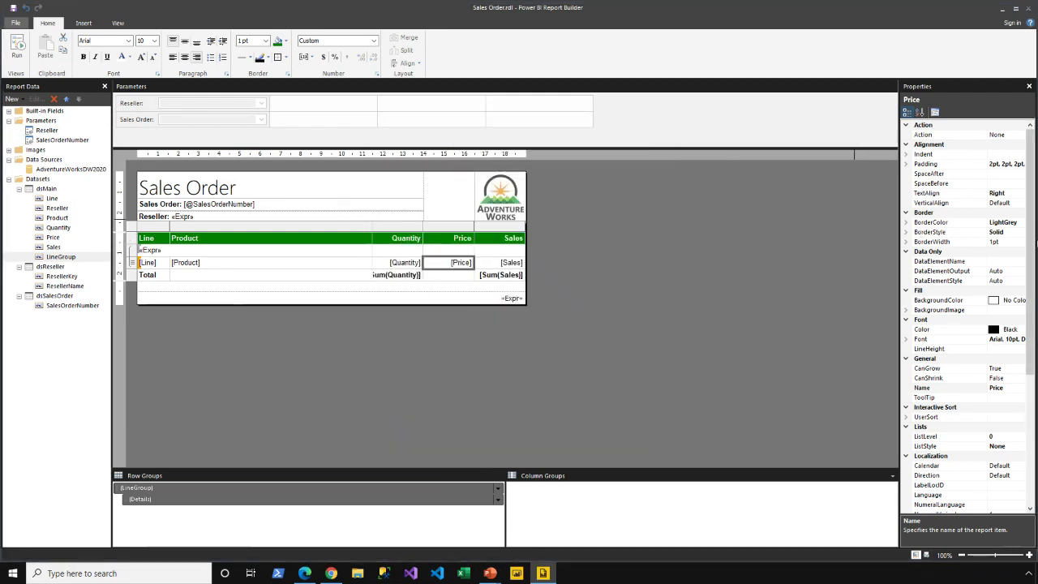
Examine the Price text box's full property list, including its number format and visibility settings, and select the Product text box
scroll(1033, 269, "down", 2)
left_click_drag(1033, 269, 1035, 391)
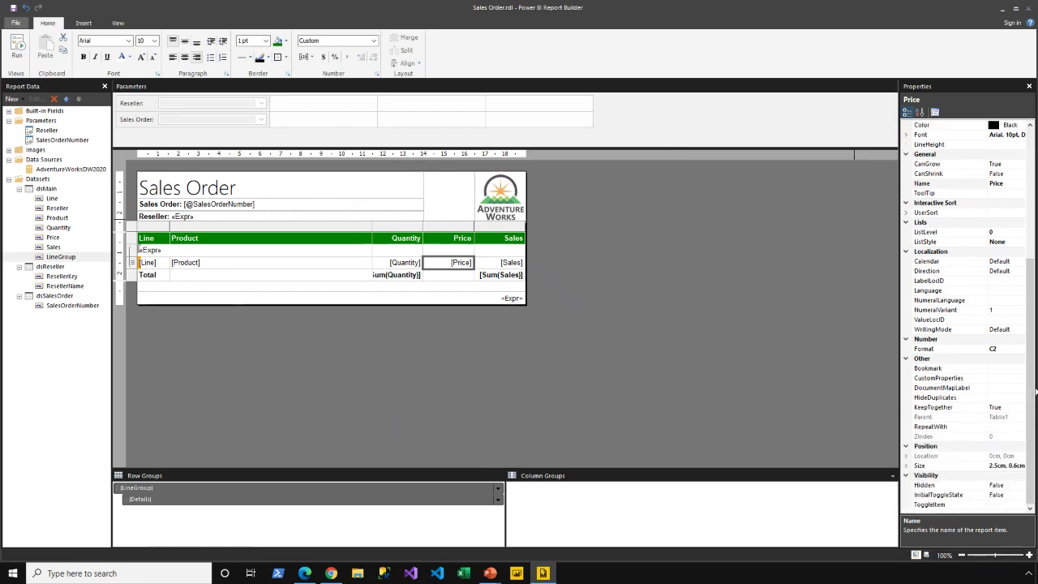
left_click_drag(1030, 389, 1026, 328)
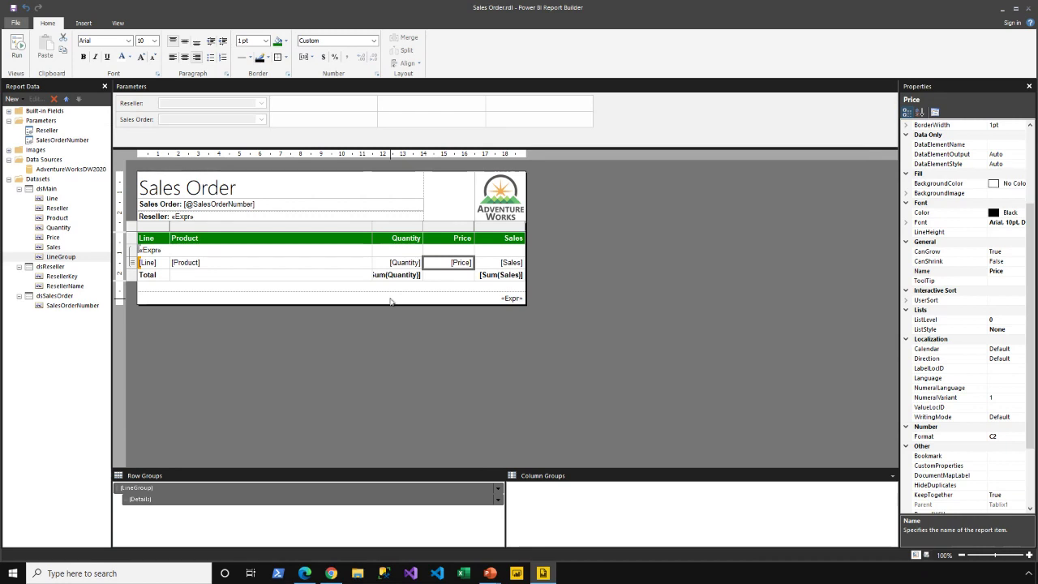
left_click(208, 264)
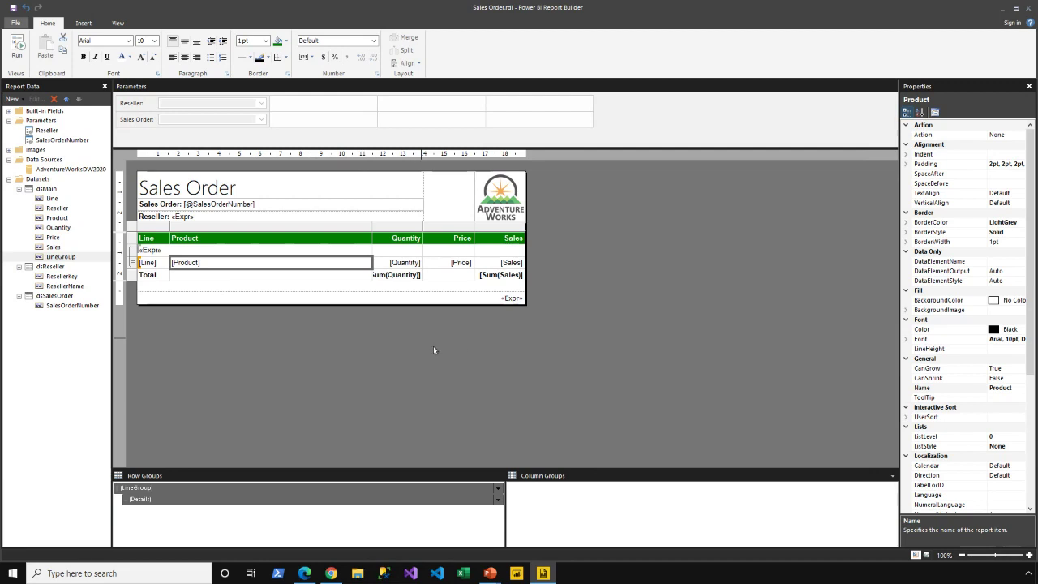
Switch to Chrome and search the web for "docs.microsoft.com power bi" in a new tab
left_click(331, 574)
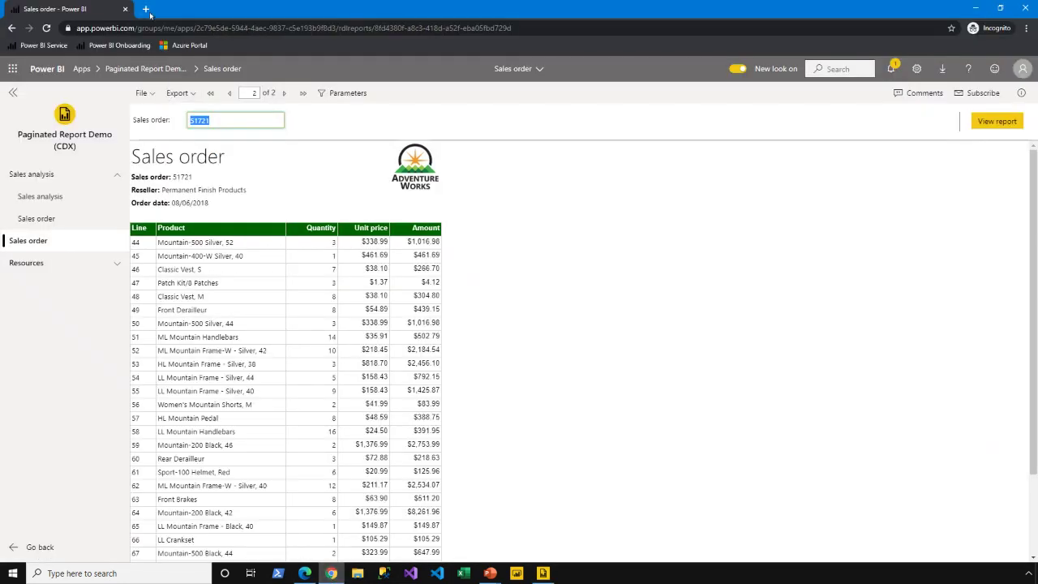
key("ctrl+t")
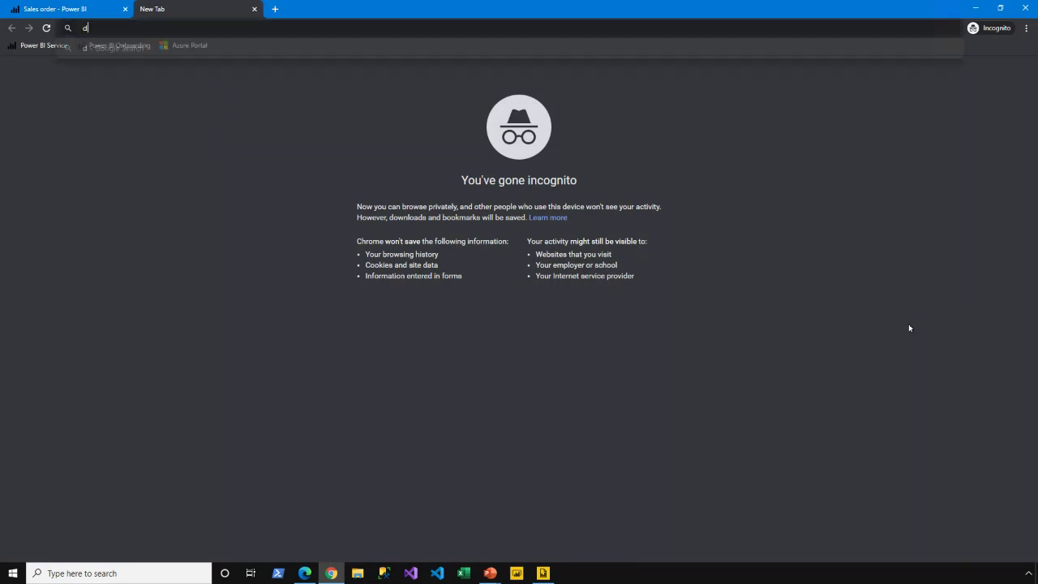
type("docs.microsoft.com power bi")
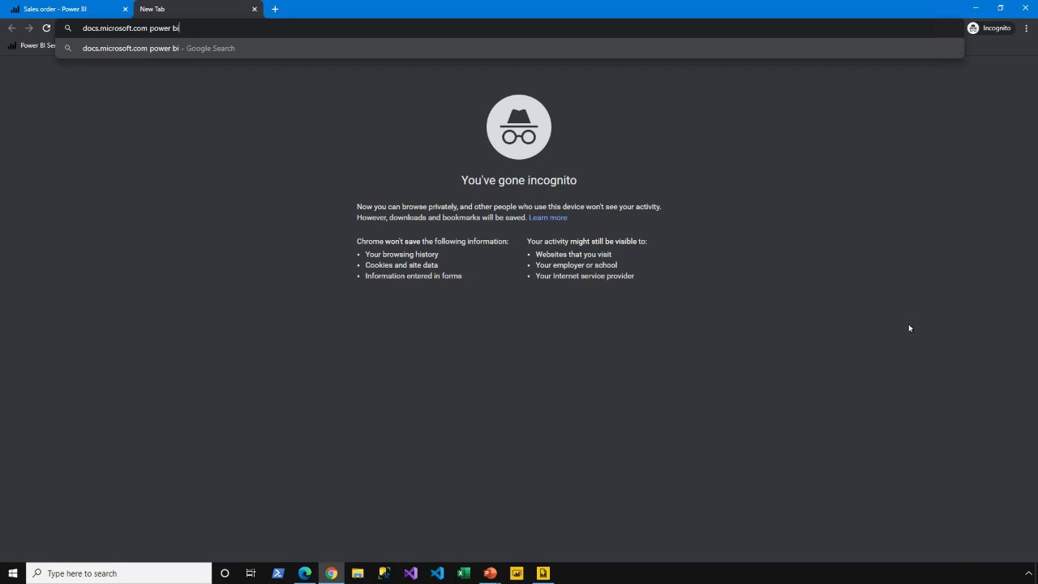
key("Return")
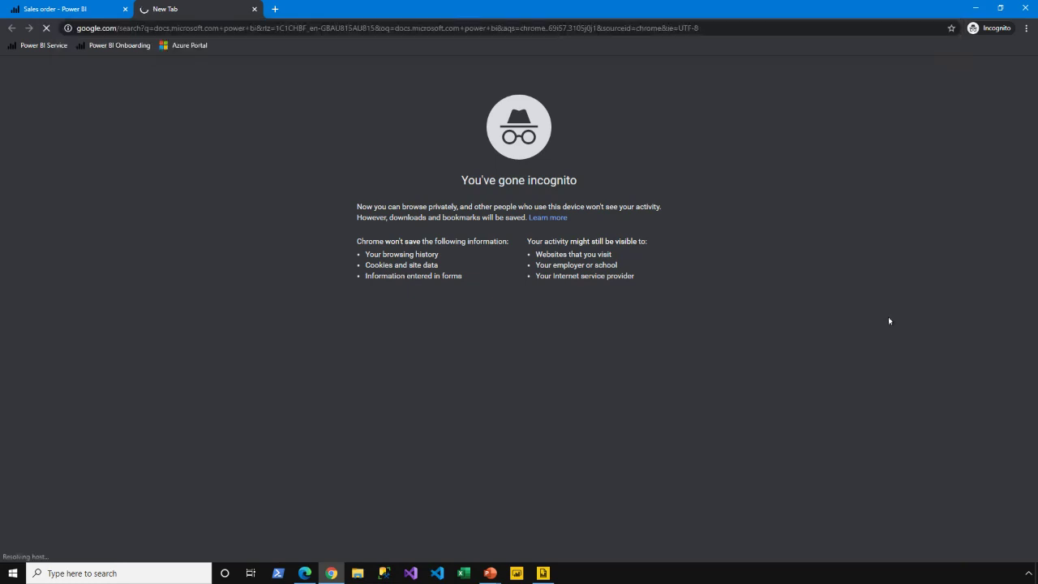
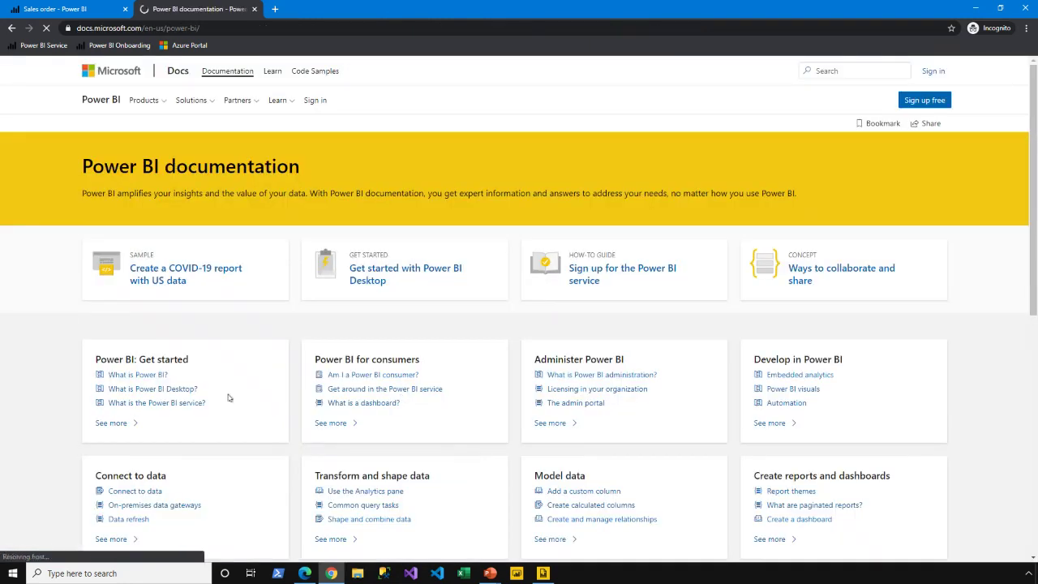
Open the Best practices guidance from the Power BI documentation and go to the paginated reports article on using cascading parameters
scroll(229, 397, "down", 3)
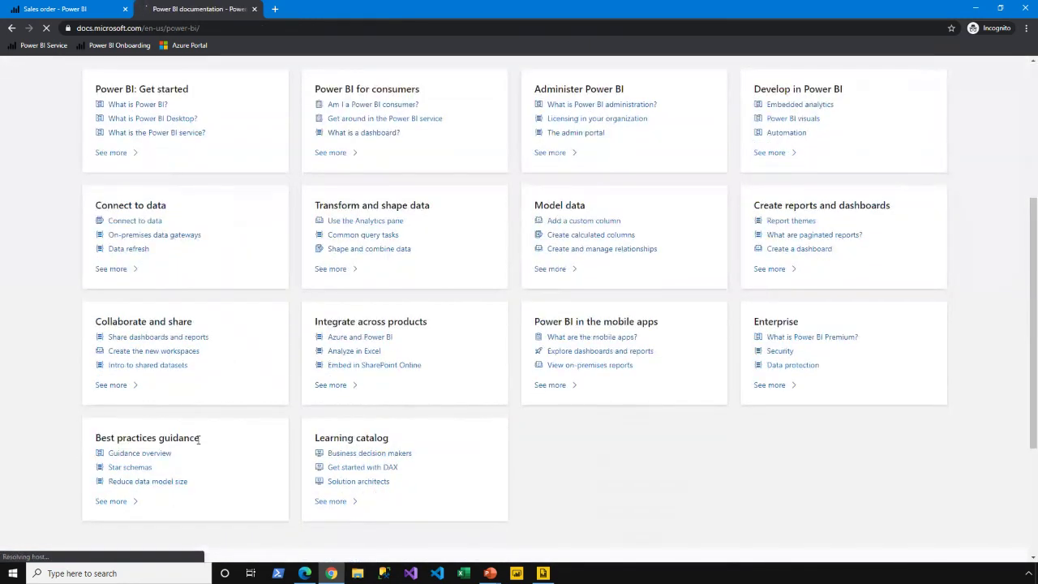
left_click_drag(199, 438, 92, 436)
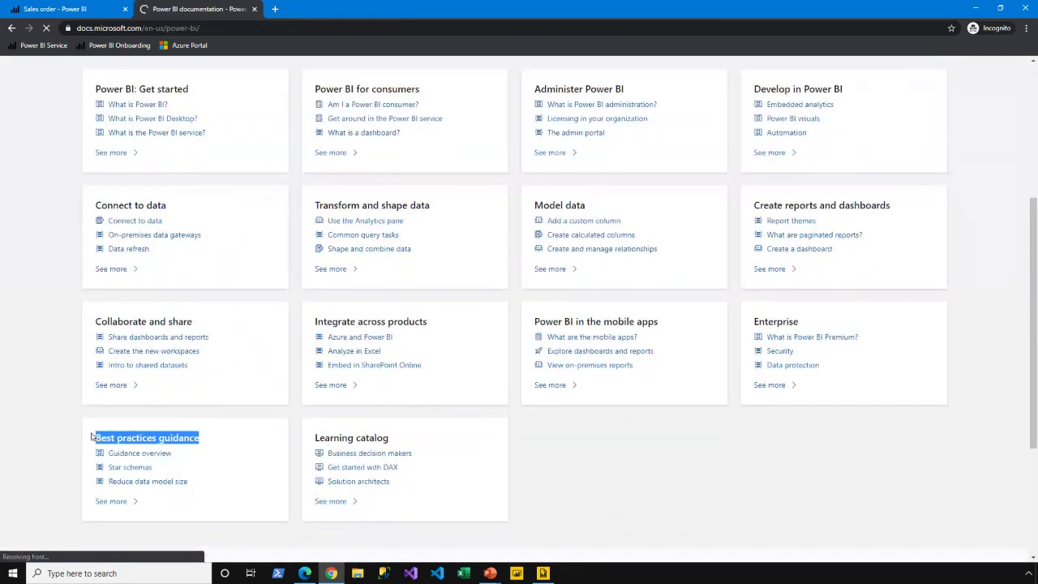
left_click(111, 501)
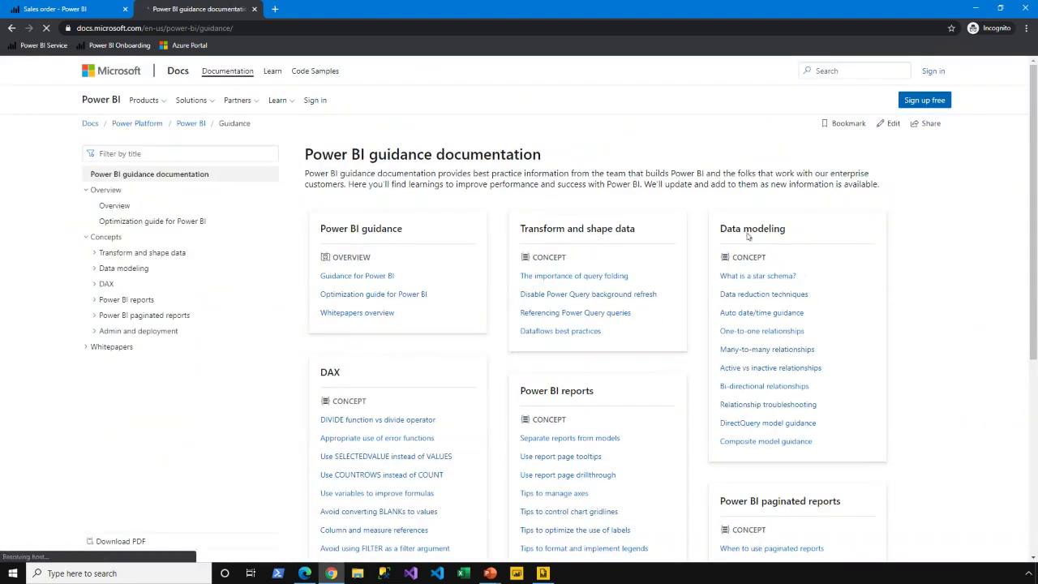
scroll(583, 475, "down", 1)
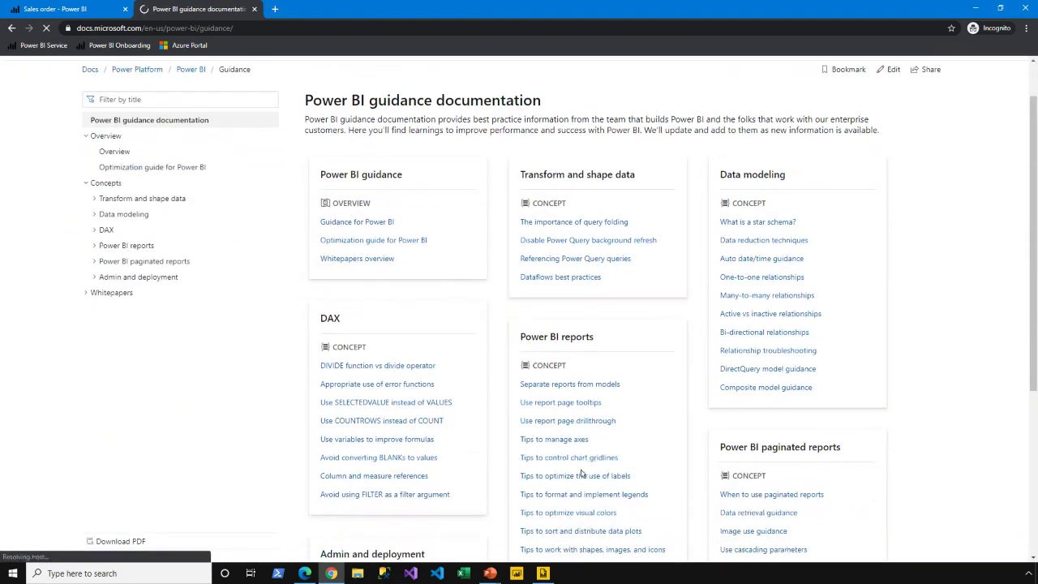
scroll(581, 473, "down", 3)
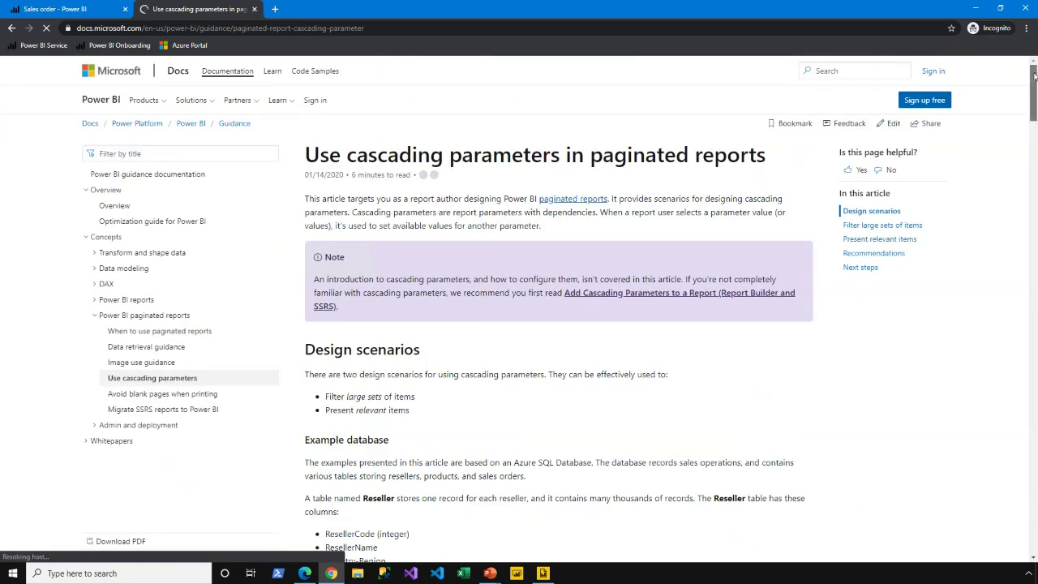
left_click_drag(1031, 81, 1028, 272)
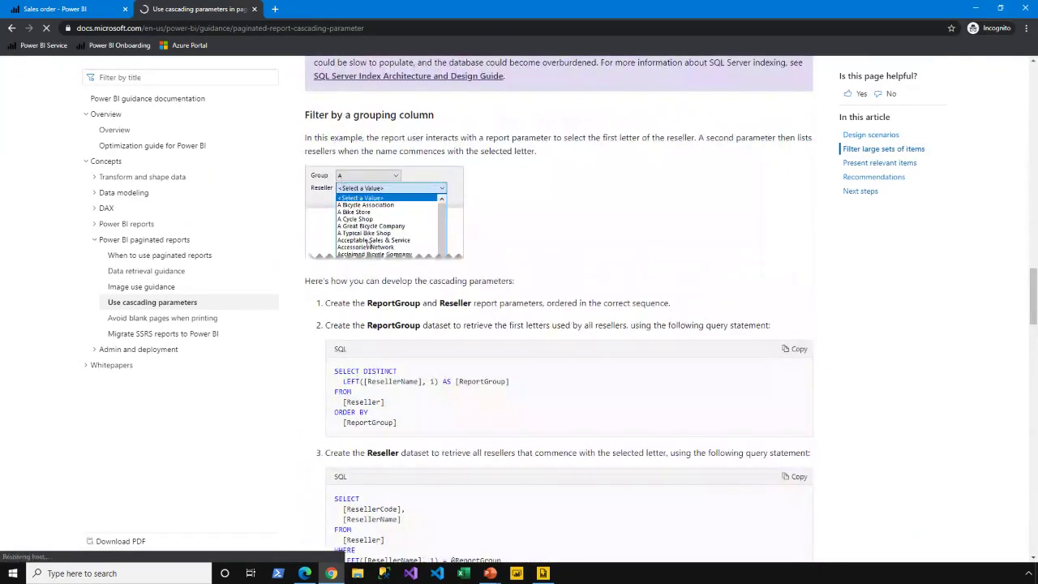
left_click_drag(1034, 281, 1033, 362)
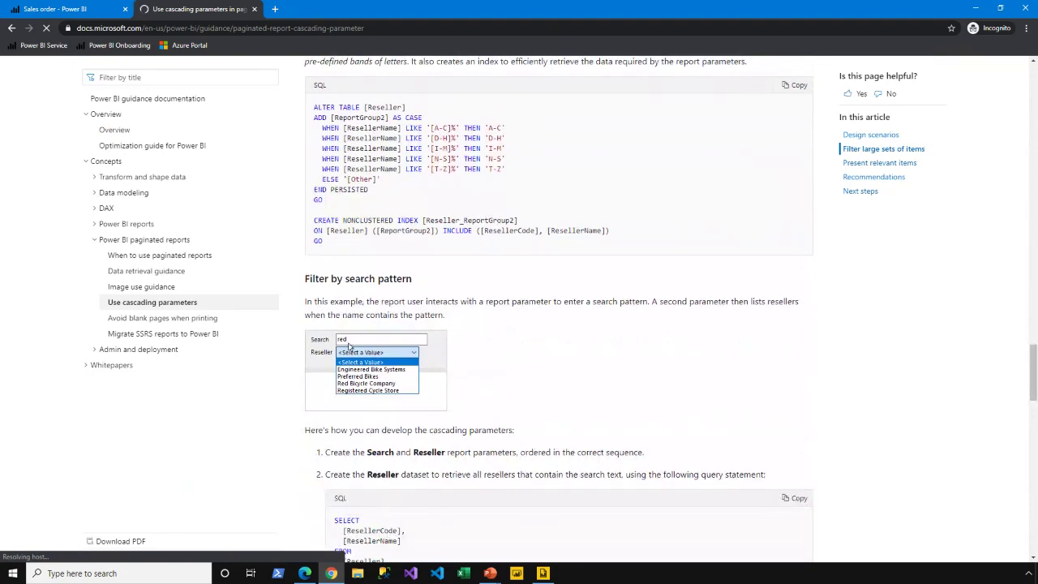
scroll(349, 347, "down", 2)
left_click_drag(509, 423, 322, 410)
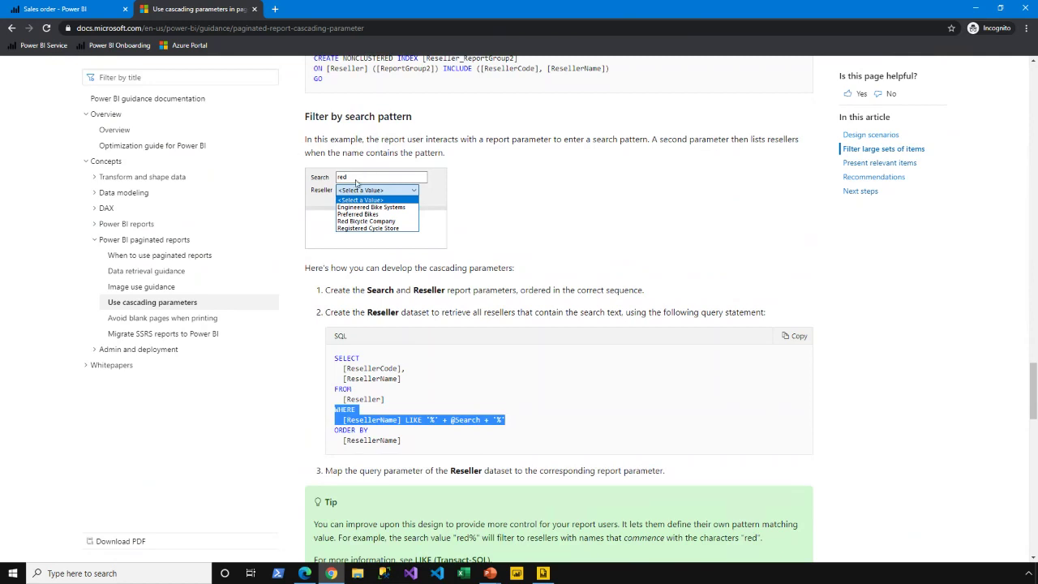
key("alt+Tab")
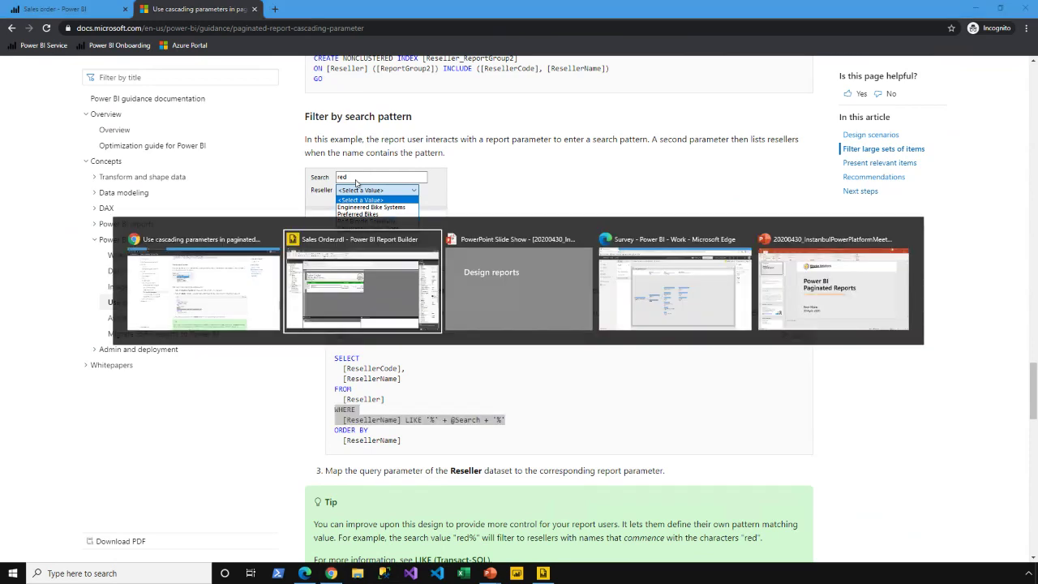
key("Escape")
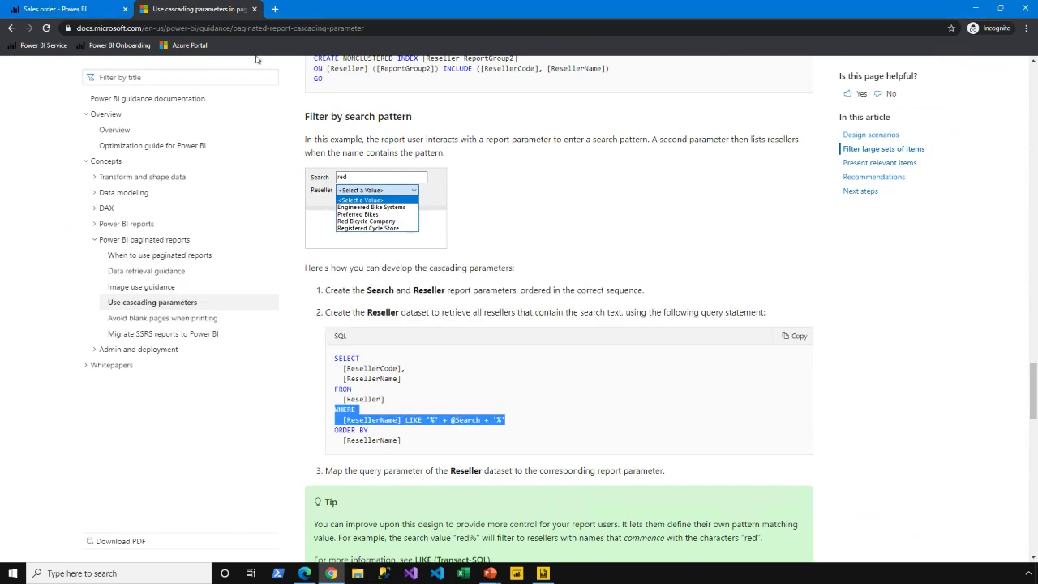
left_click(219, 31)
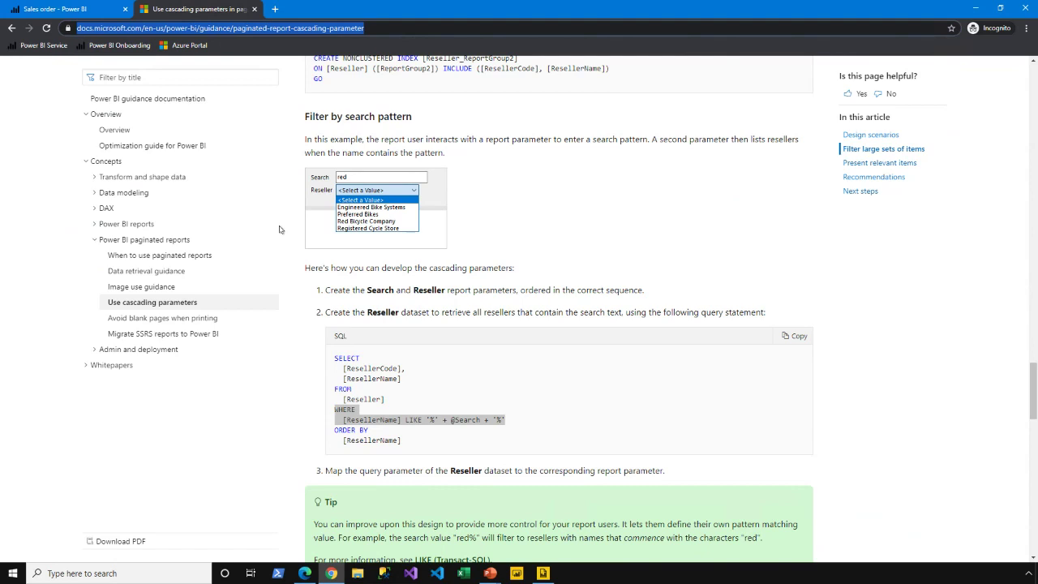
Switch back to Power BI Report Builder, preview the Sales Order report with its line groups, and return to the design
key("alt+Tab")
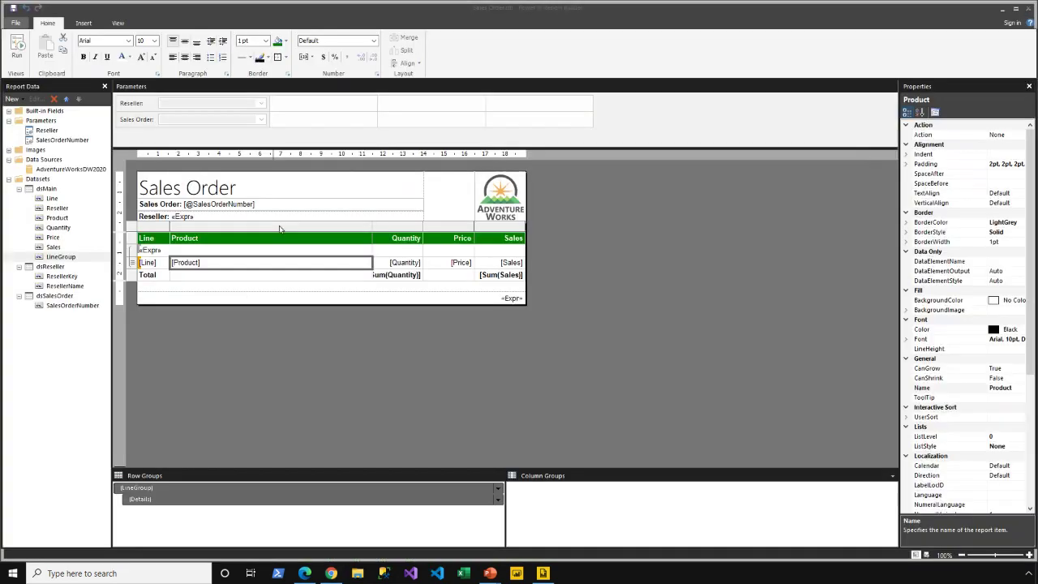
left_click(362, 366)
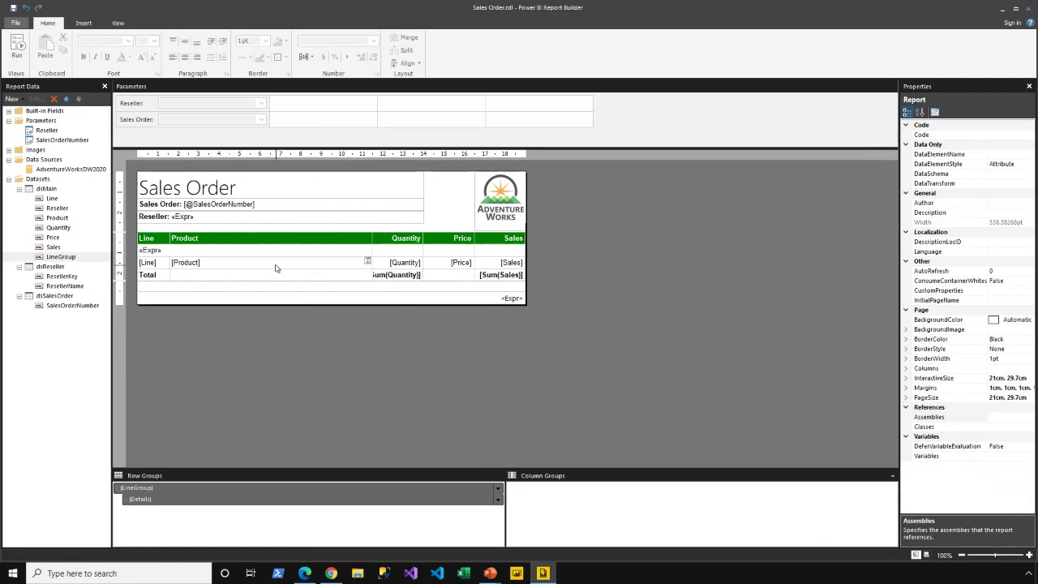
left_click(16, 51)
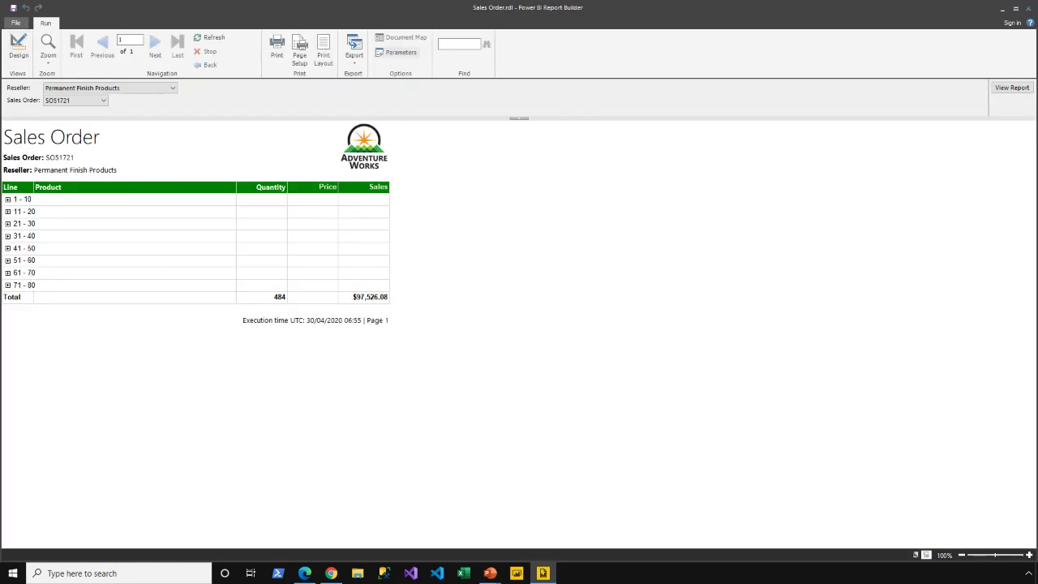
left_click(18, 47)
Add a Boolean report parameter named ExpandAllGroups with the prompt "Expand groups?"
right_click(50, 120)
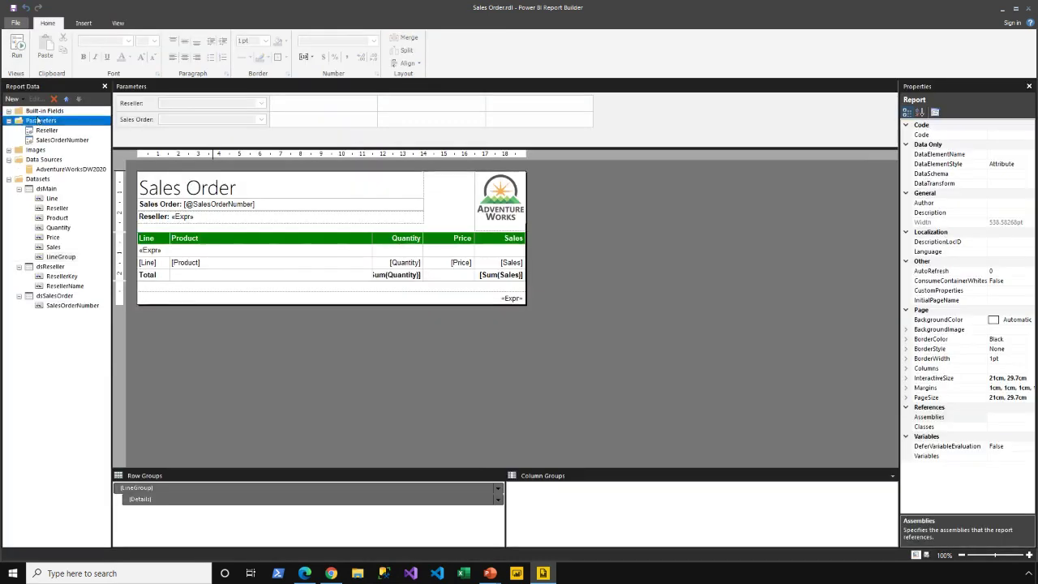
left_click(75, 124)
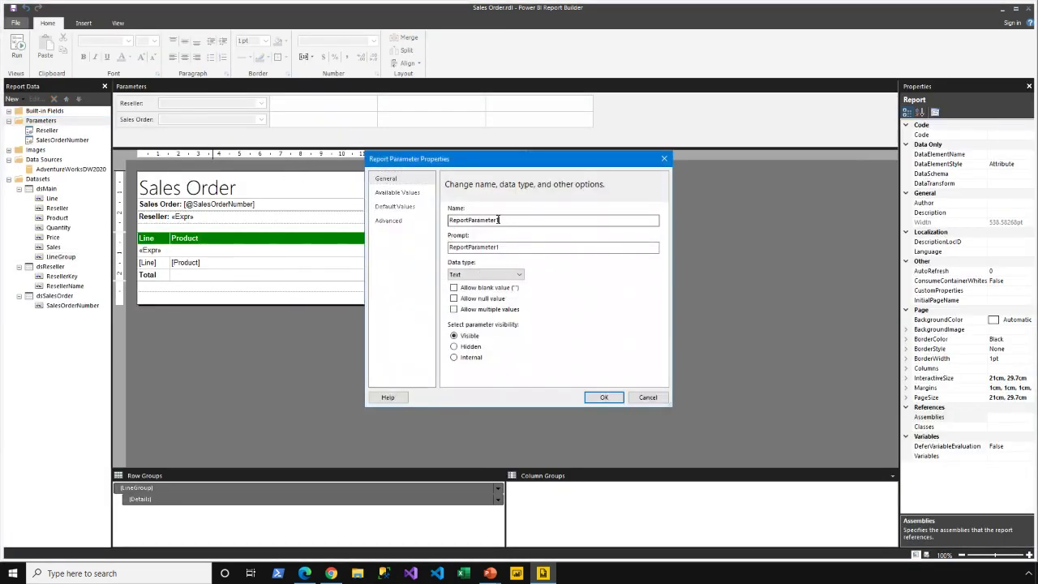
type("ExpandAllGroups")
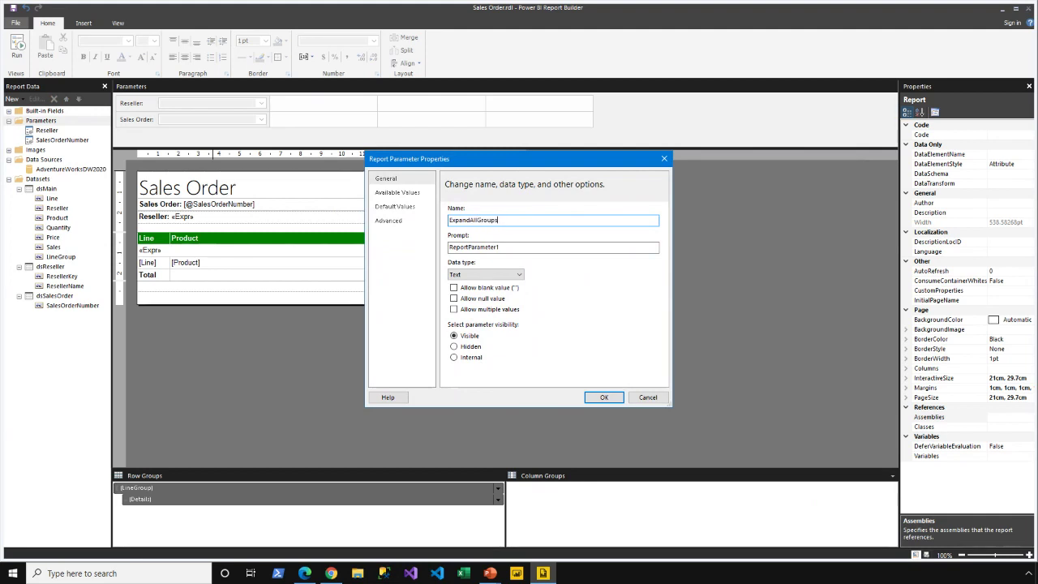
key("Tab")
type("Expand gr")
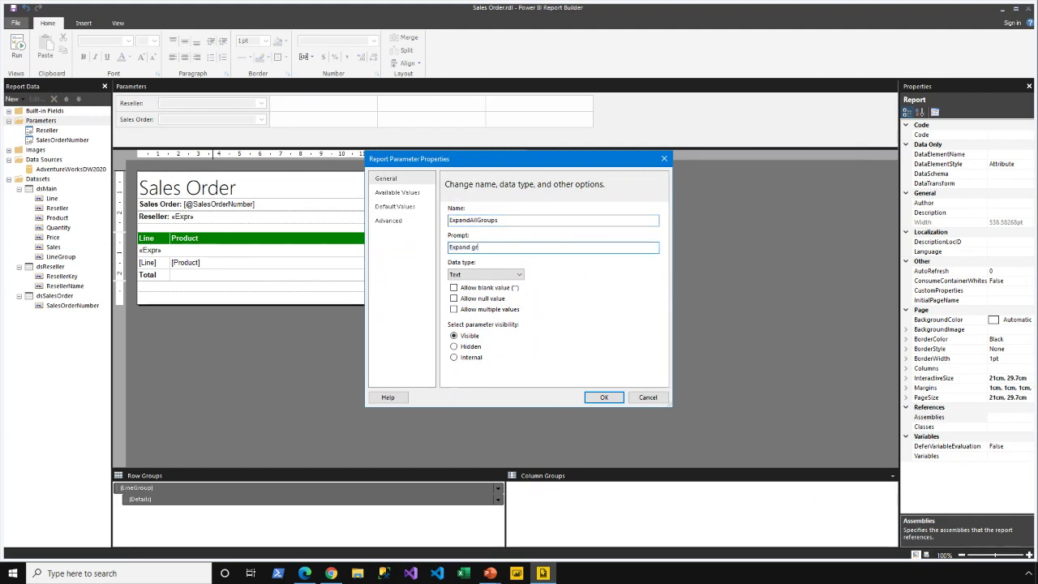
type("oups?")
left_click(462, 274)
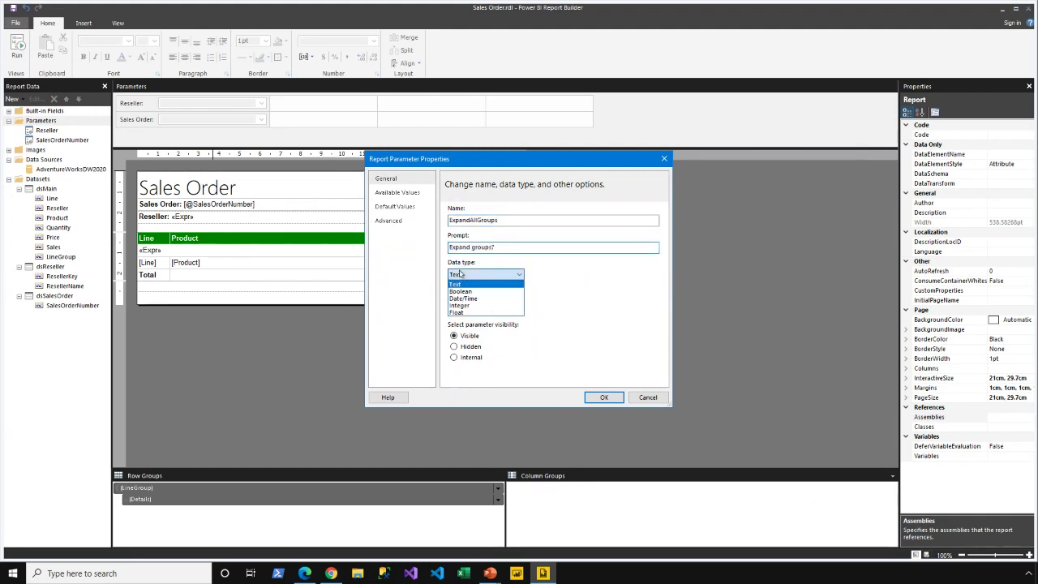
left_click(474, 292)
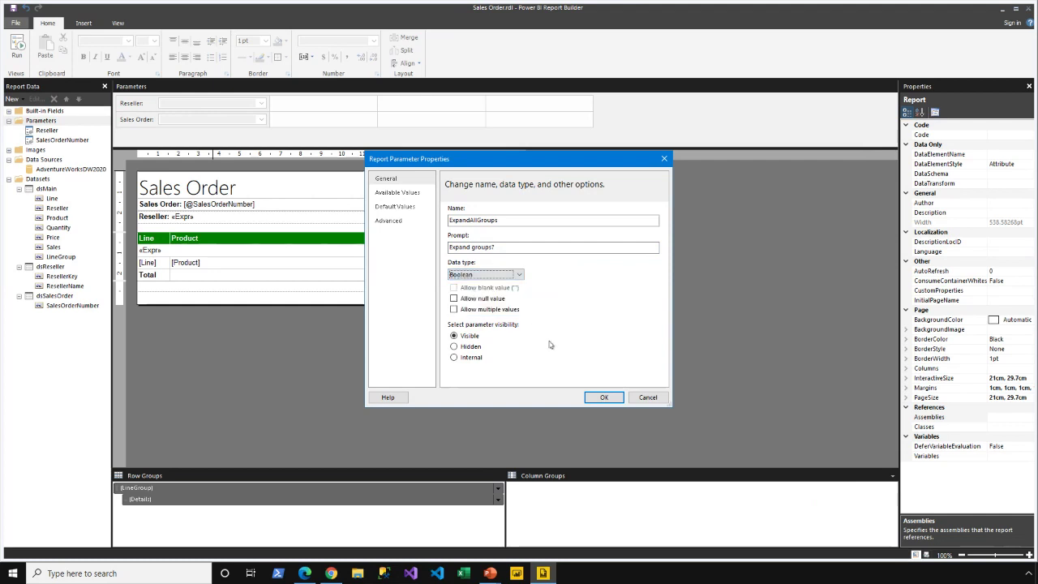
Specify False as the new parameter's default value and save the parameter
left_click(404, 207)
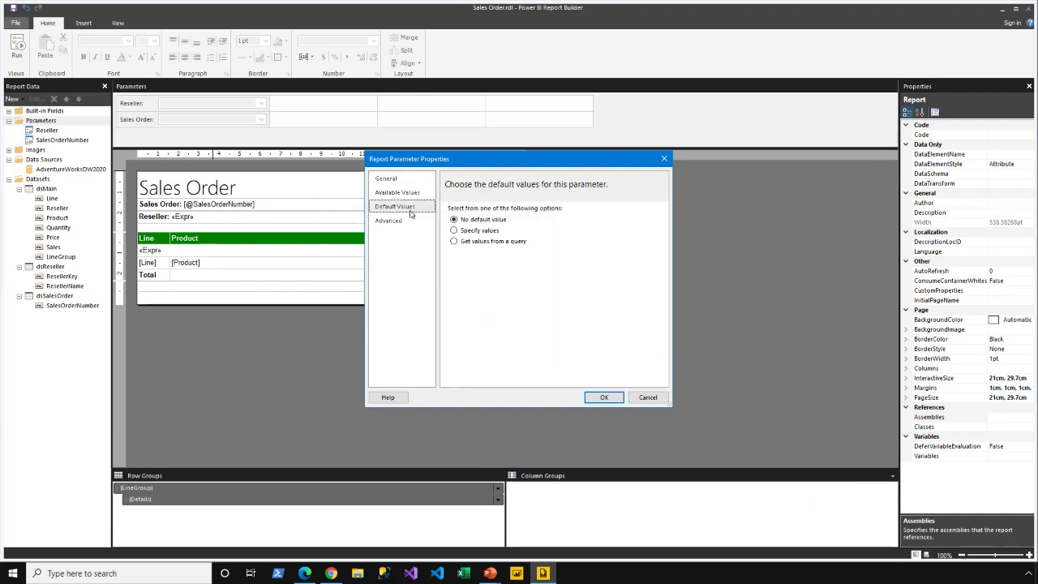
left_click(474, 231)
left_click(457, 264)
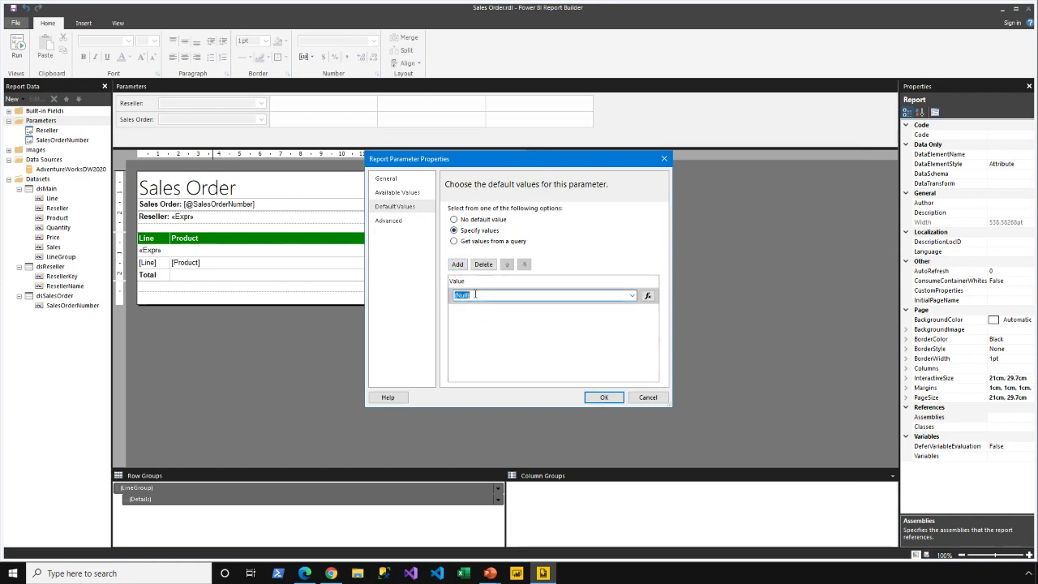
type("False")
left_click(603, 396)
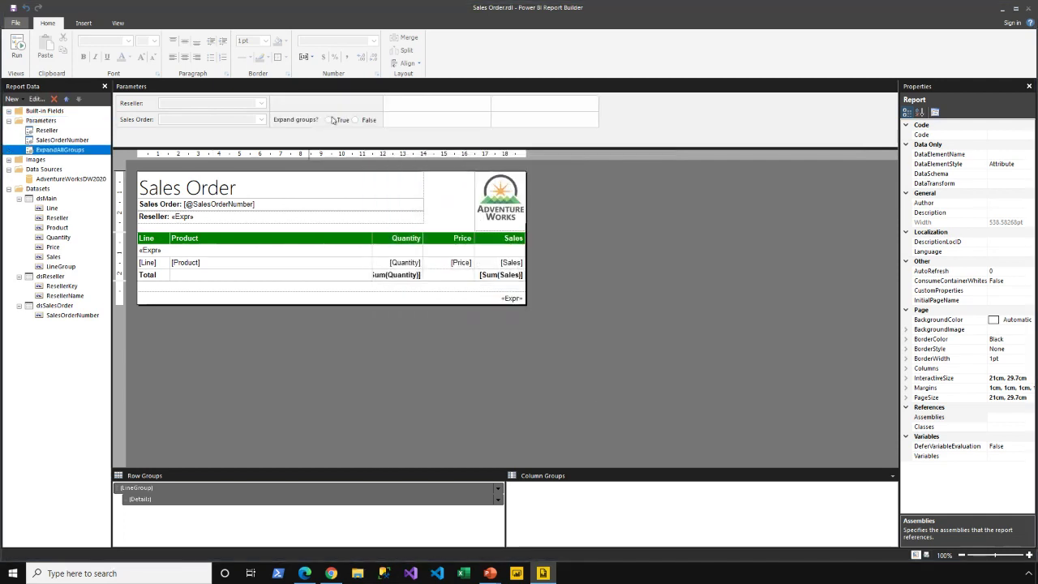
Insert a row below Sales Order in the parameter layout grid and place the "Expand groups?" parameter in it, directly beneath Sales Order
left_click_drag(290, 128, 239, 122)
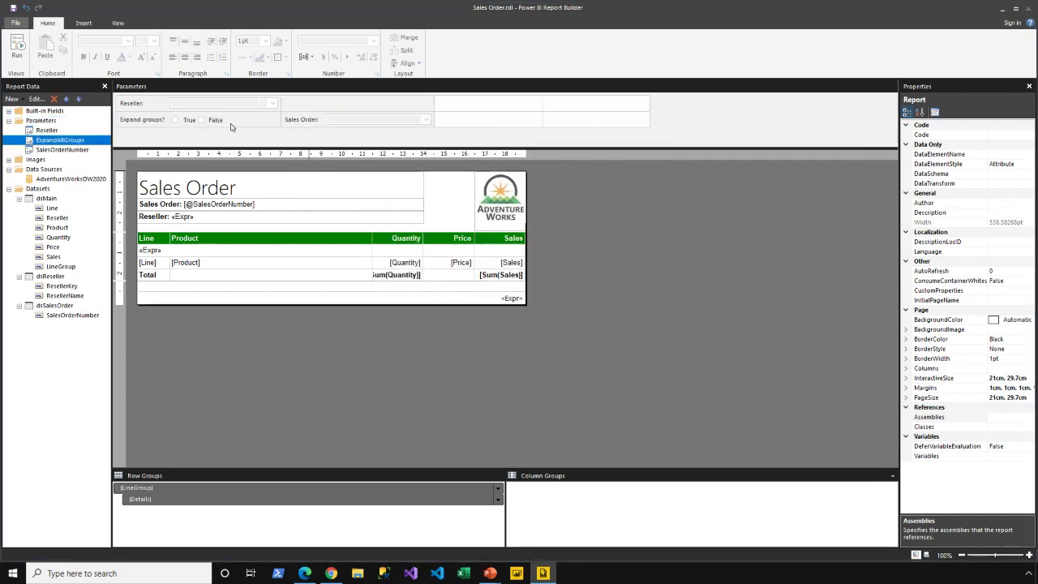
left_click_drag(332, 122, 276, 122)
right_click(248, 121)
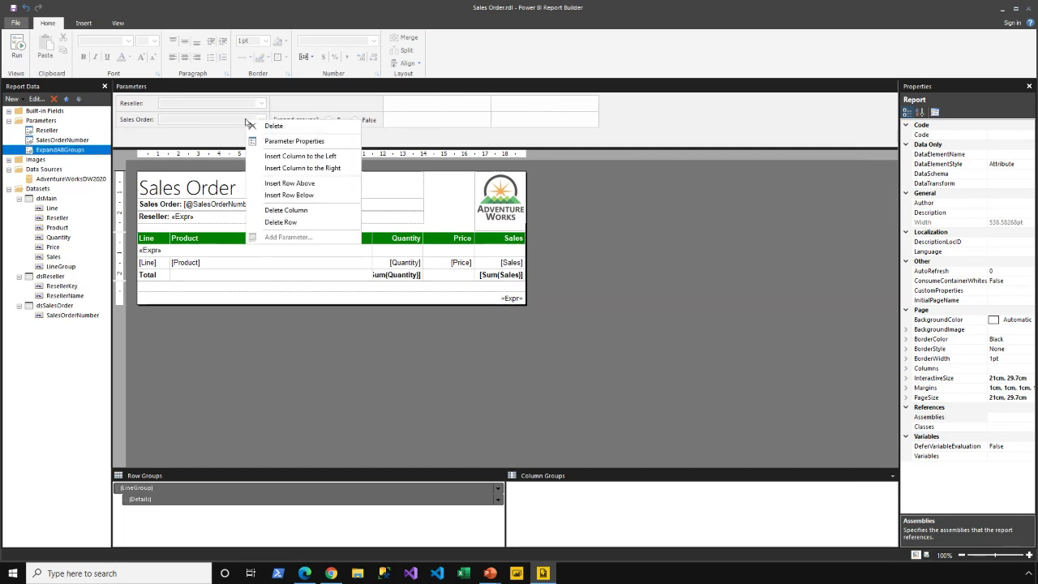
left_click(297, 194)
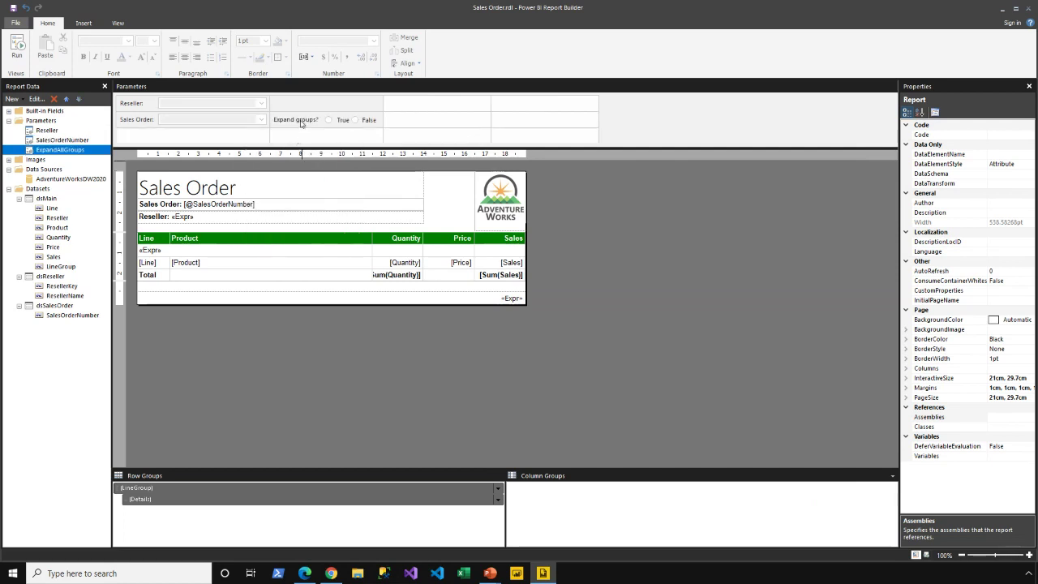
left_click_drag(234, 144, 223, 136)
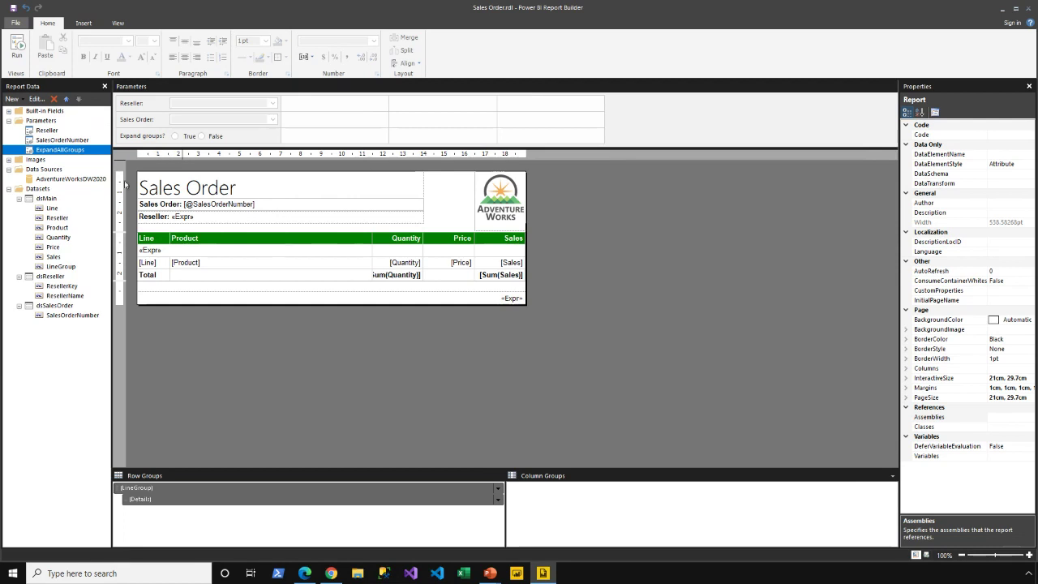
Set the detail row's initial visibility by the Hidden expression =Parameters!ExpandAllGroups.Value = False, keeping the LineGroup toggle
double_click(153, 264)
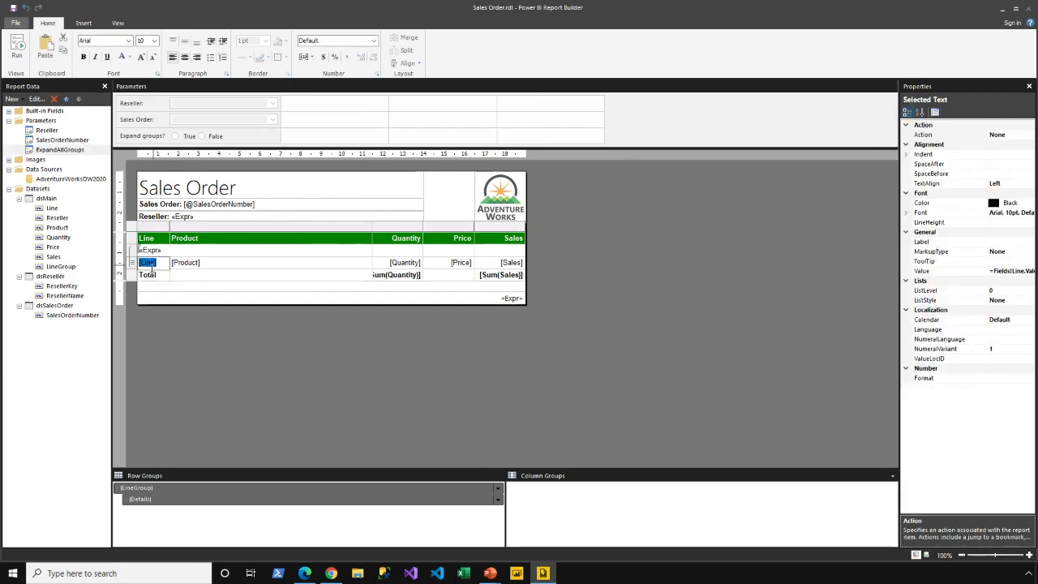
right_click(134, 266)
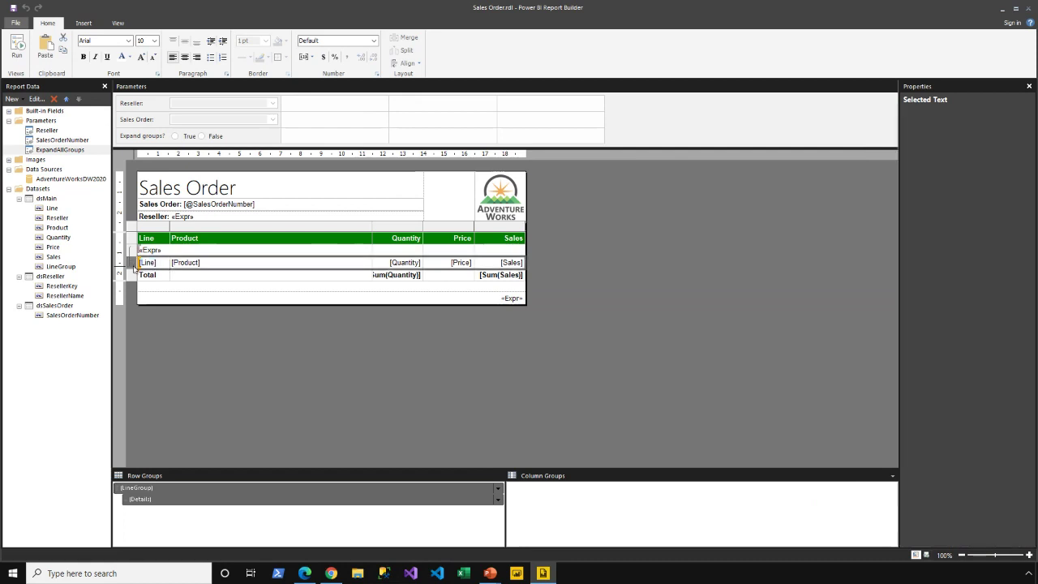
left_click(190, 323)
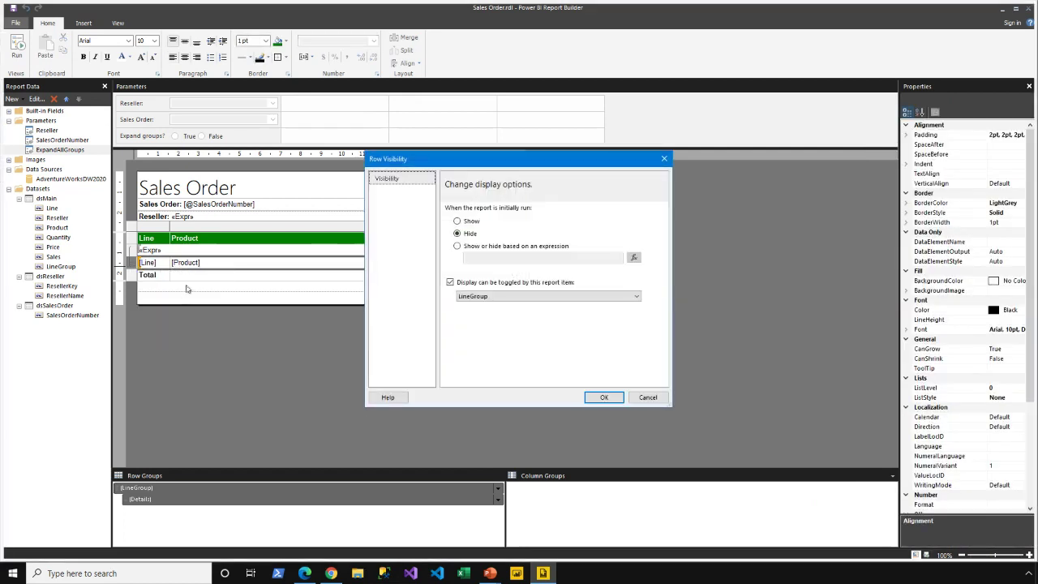
left_click(489, 249)
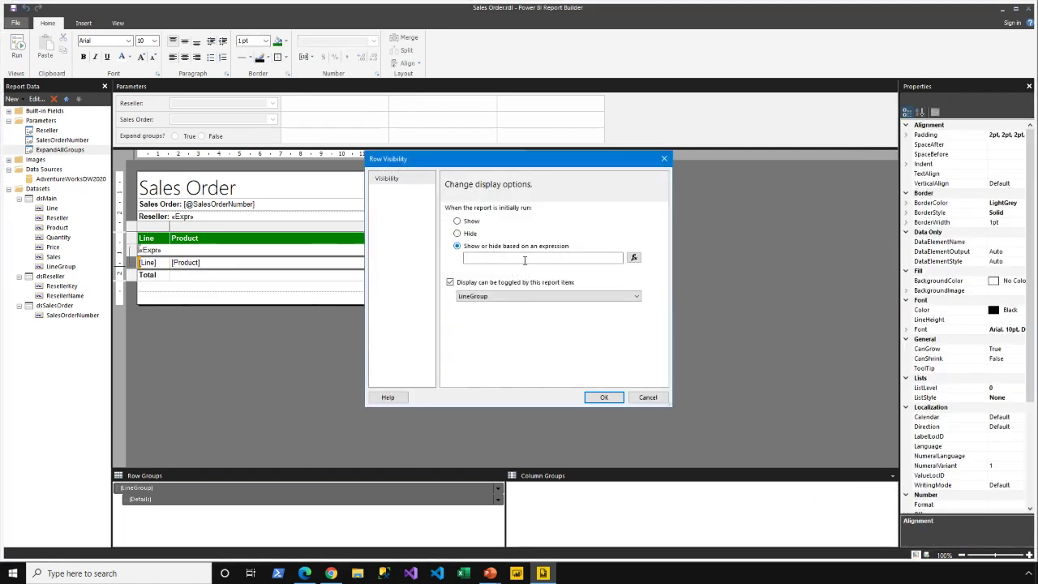
left_click(634, 257)
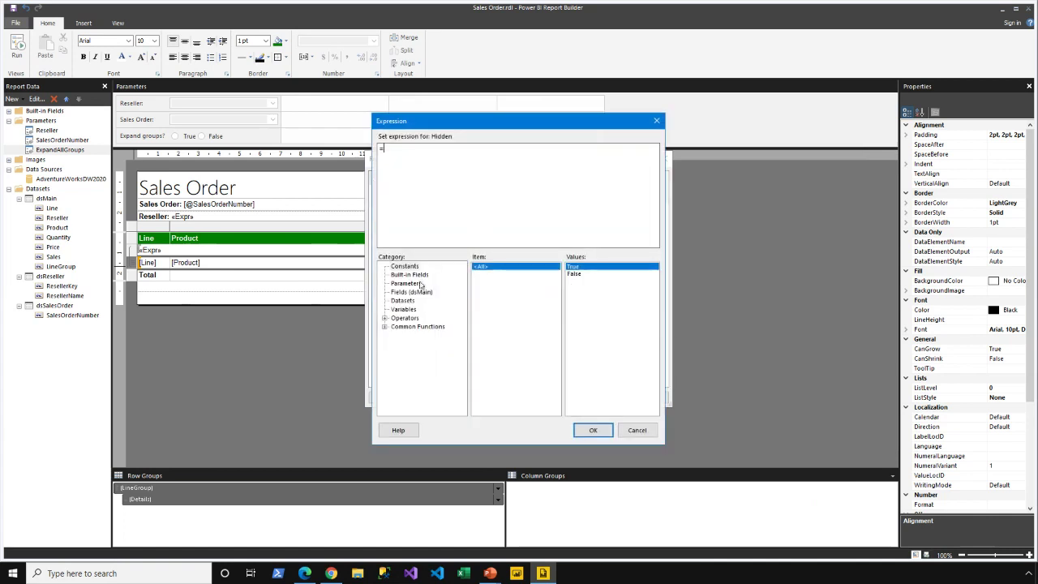
left_click(418, 275)
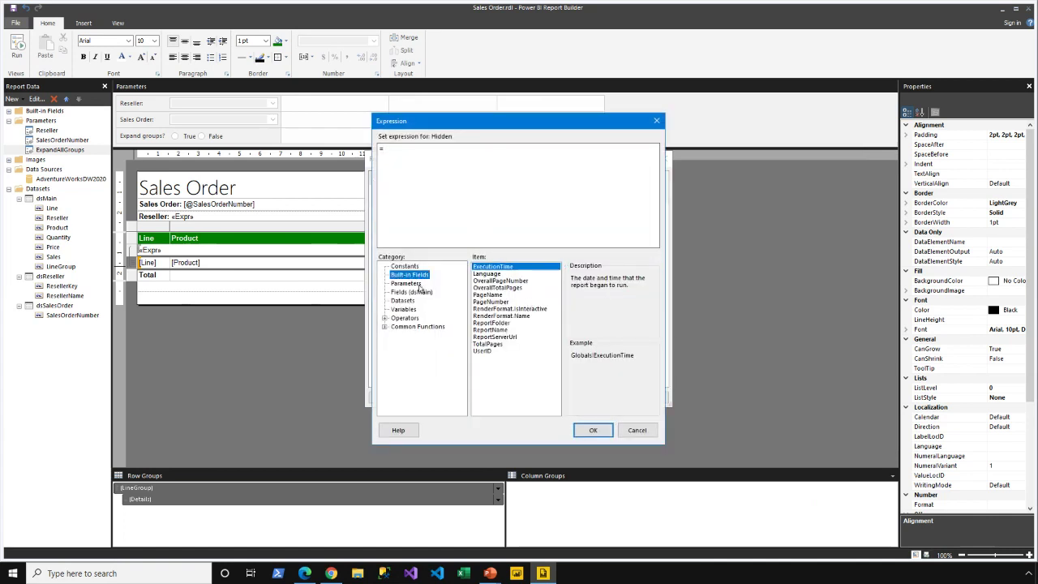
left_click(422, 284)
double_click(591, 281)
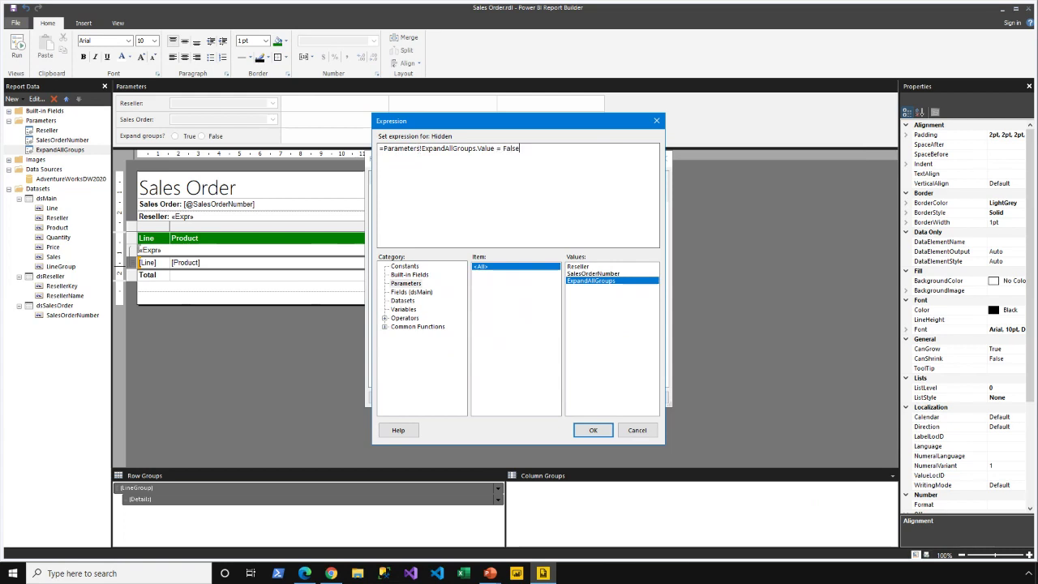
left_click(591, 428)
left_click(604, 398)
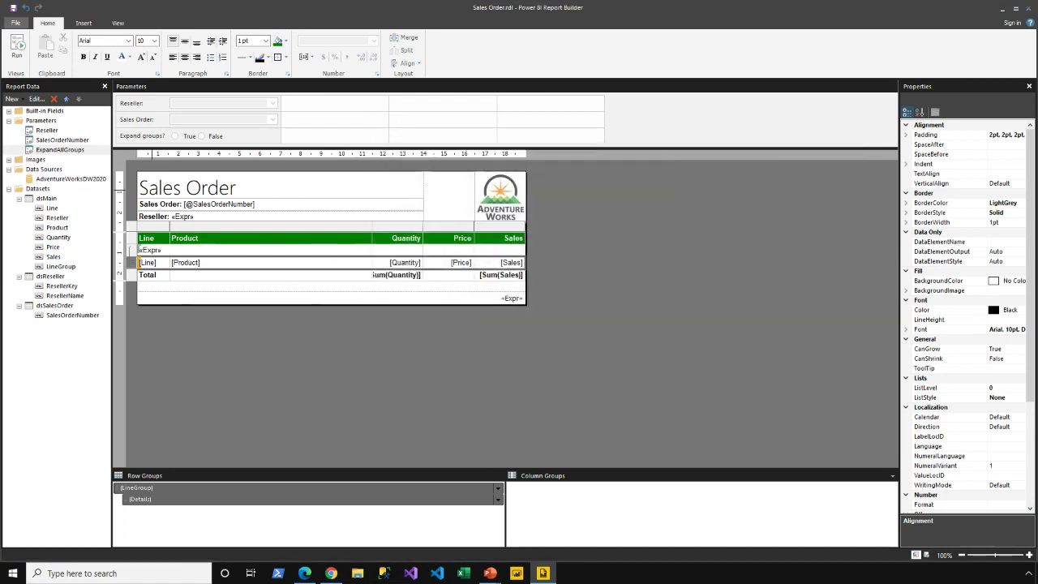
Preview the report with "Expand groups?" set to True, look through the line groups on both pages, and return to the design
left_click(13, 53)
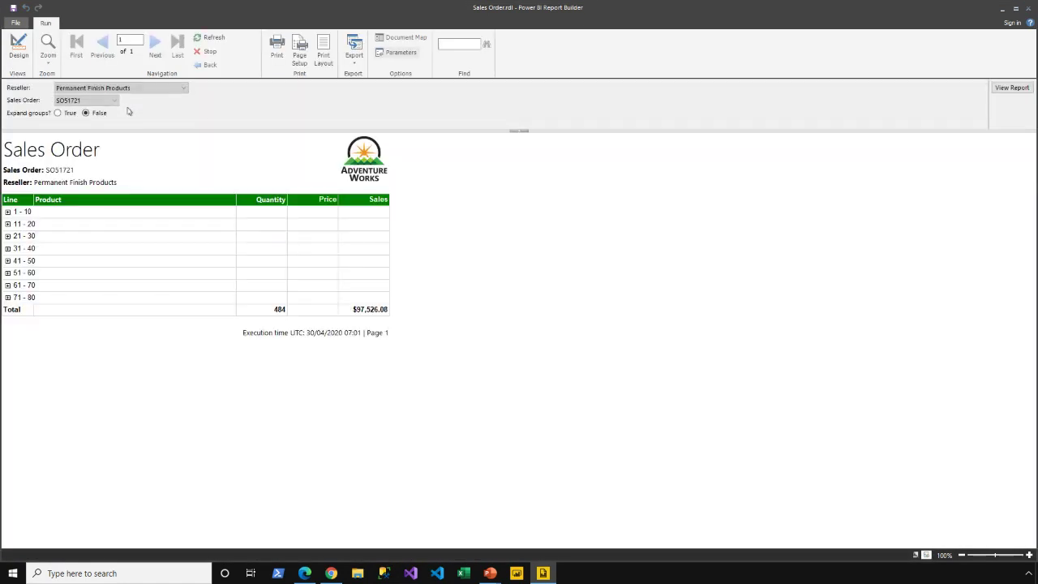
left_click(58, 114)
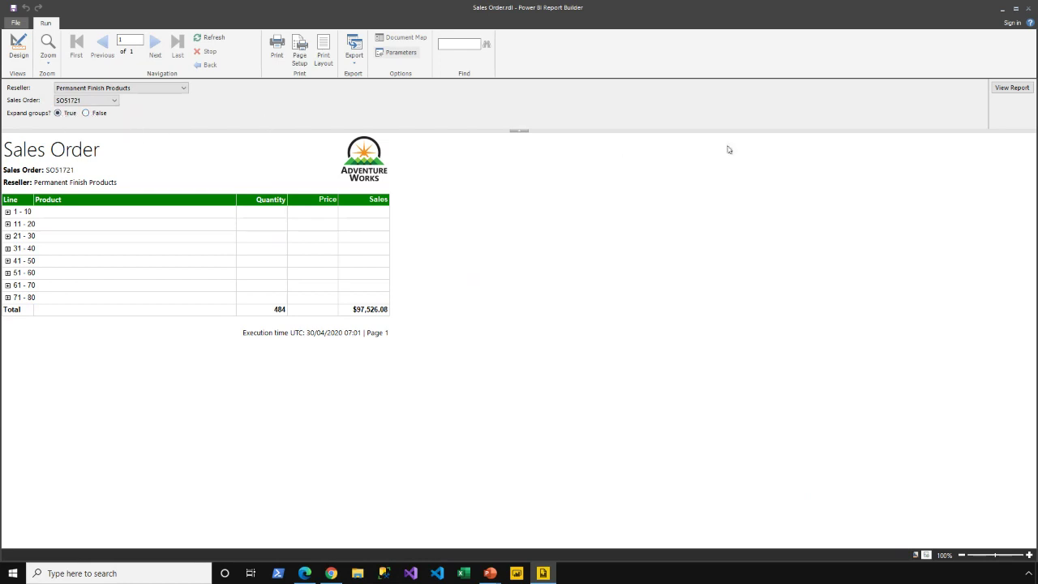
left_click(1010, 87)
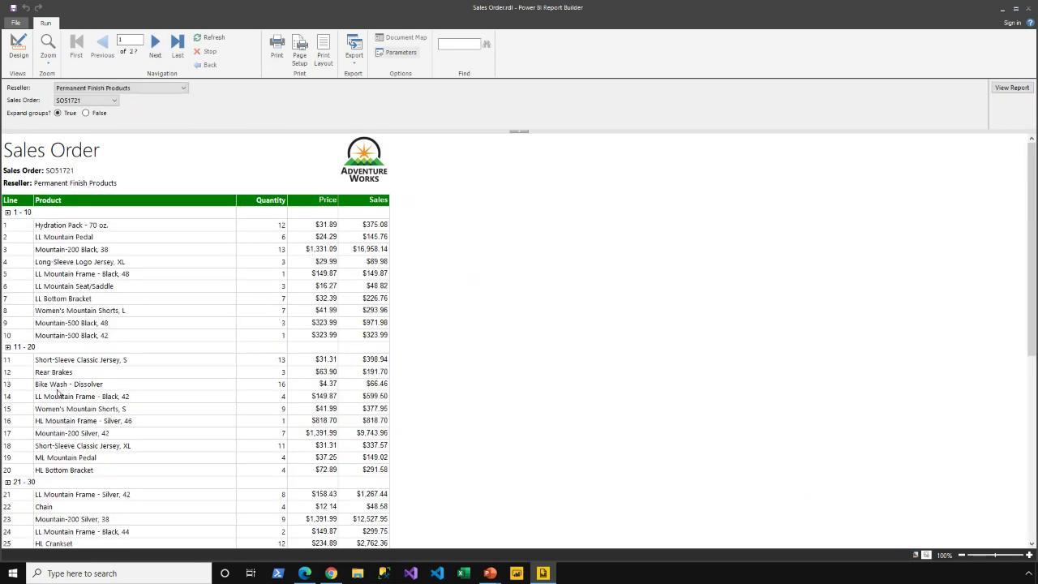
scroll(73, 393, "down", 15)
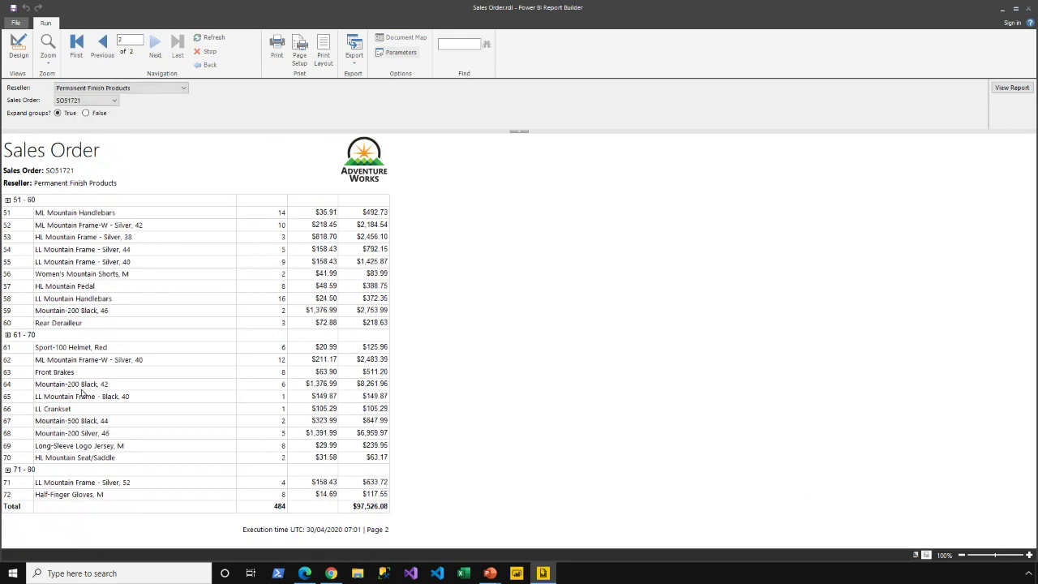
scroll(81, 393, "up", 15)
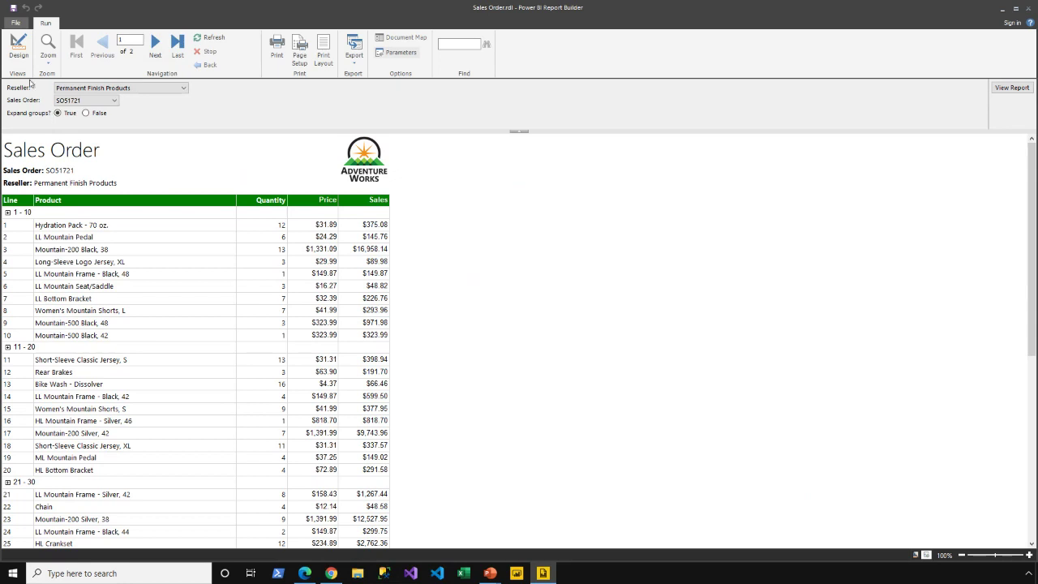
left_click(18, 45)
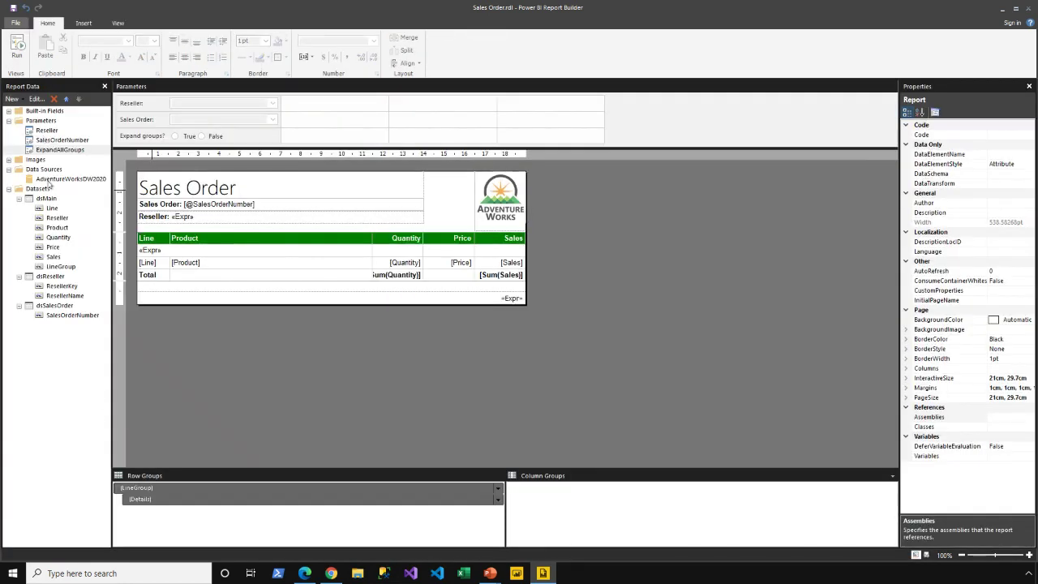
Add a report parameter named Highlight with the prompt "Highlight Value:" and the Float data type
right_click(40, 120)
left_click(78, 126)
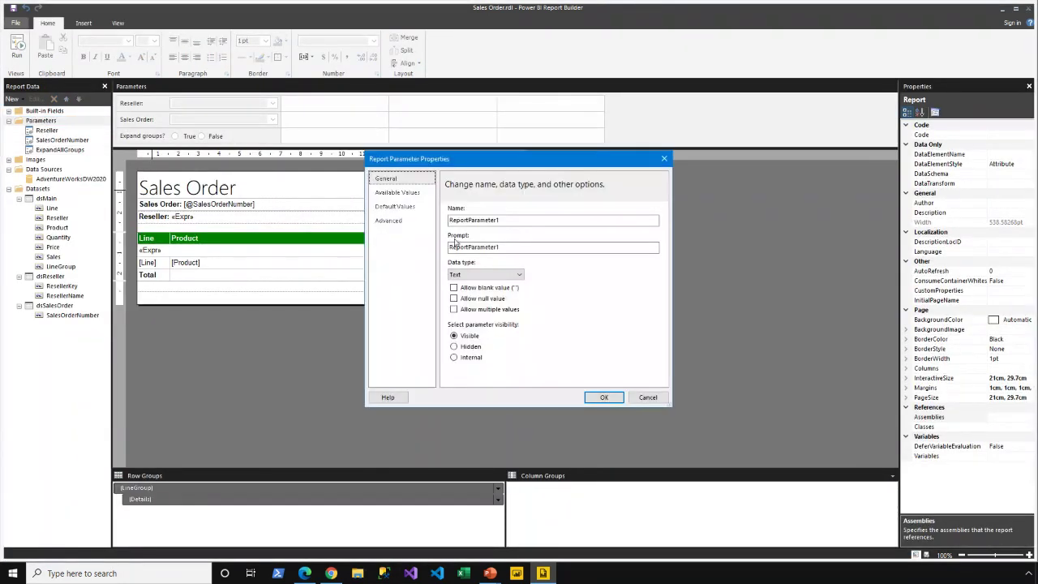
double_click(473, 220)
type("Highl")
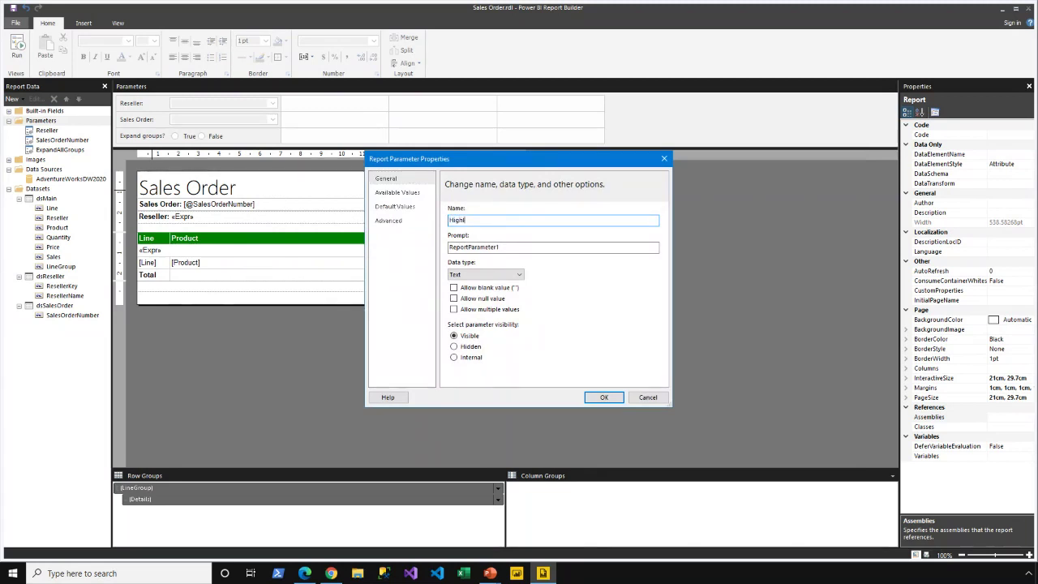
type("ight")
key("Tab")
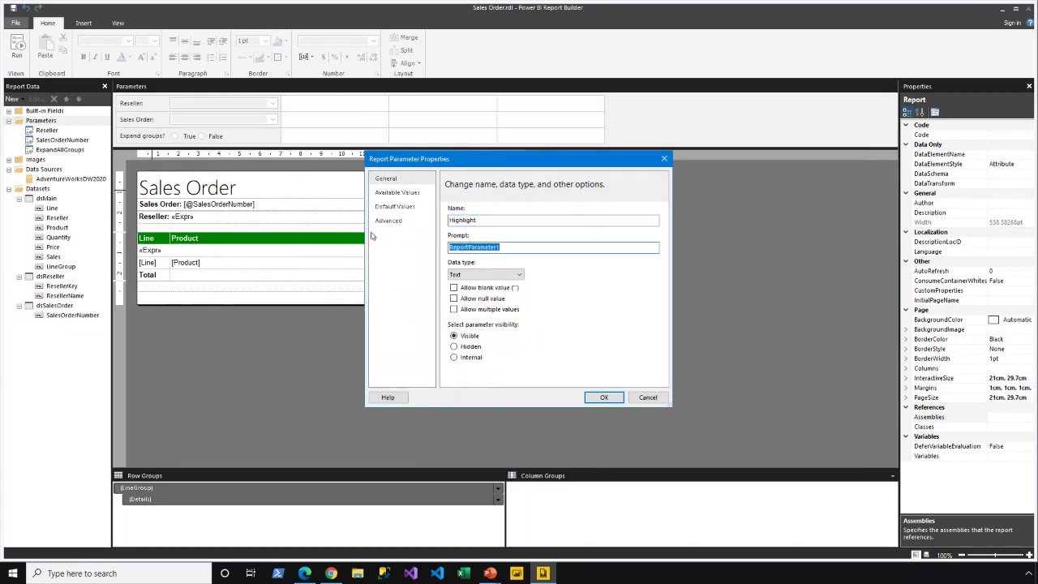
type("Highlight Value:")
left_click(467, 275)
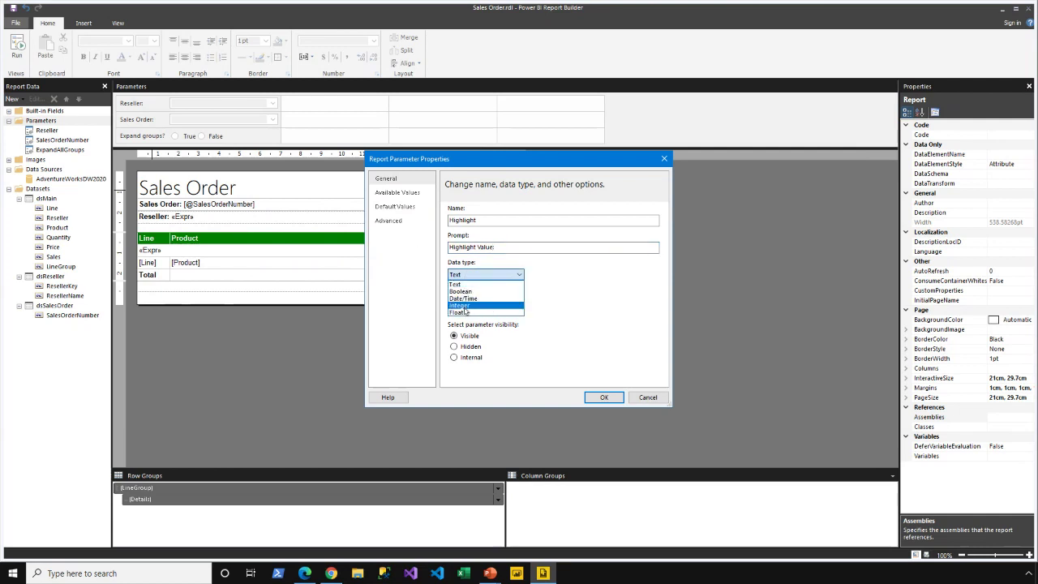
left_click(462, 313)
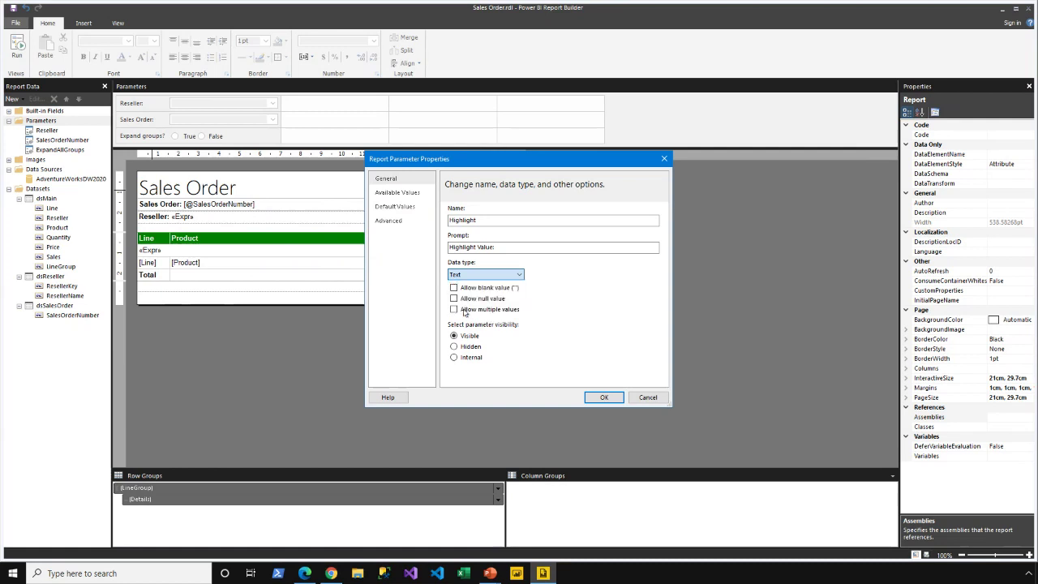
Specify 10000 as the Highlight parameter's default value and save the parameter
left_click(397, 207)
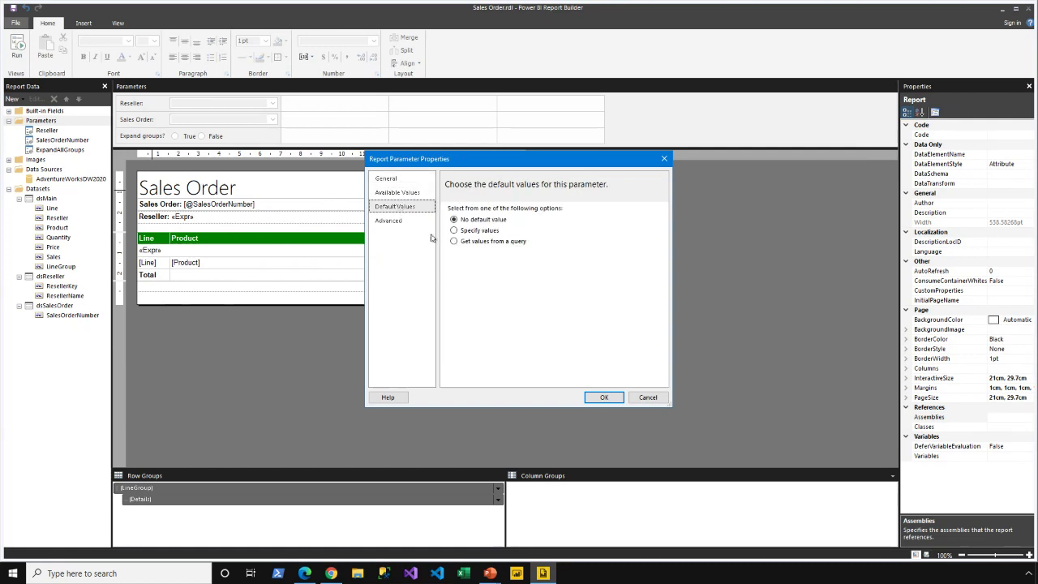
left_click(465, 233)
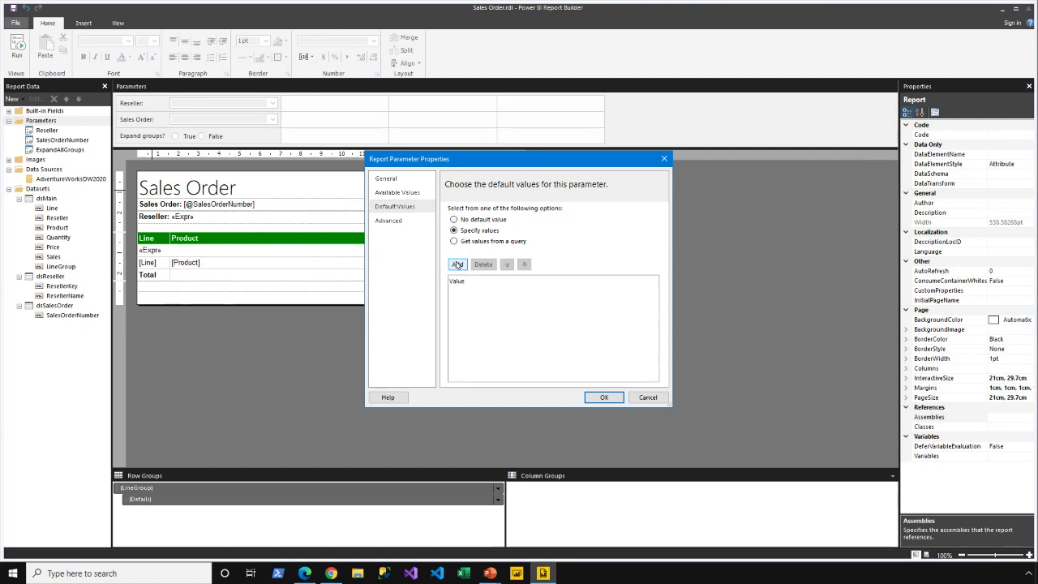
left_click(457, 265)
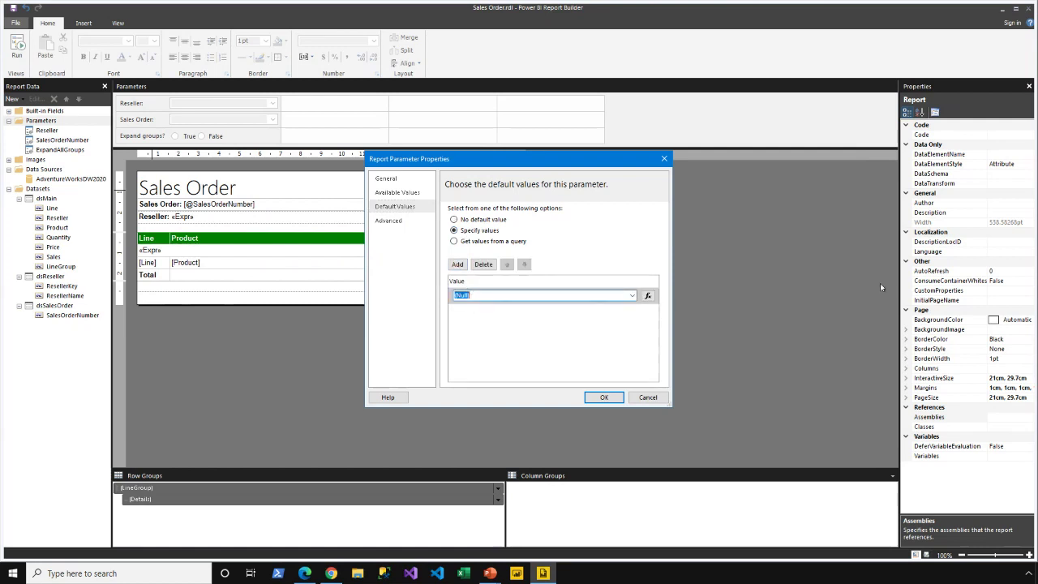
type("10000")
left_click(604, 397)
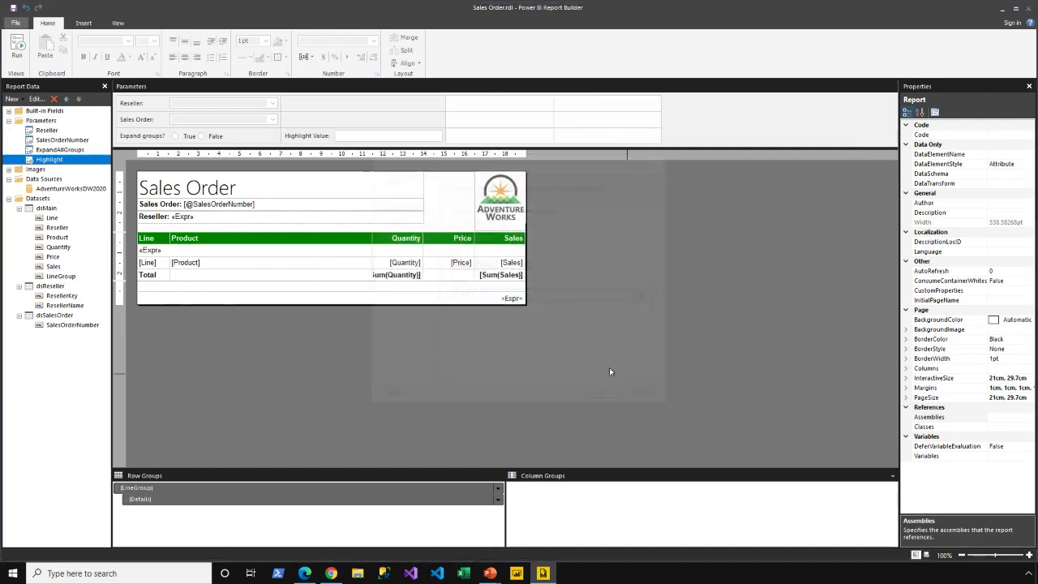
Start a font color expression for the detail row's Sales text box with =Iif(Fields!Sales.Value > Parameters!Highlight.Value
left_click(501, 267)
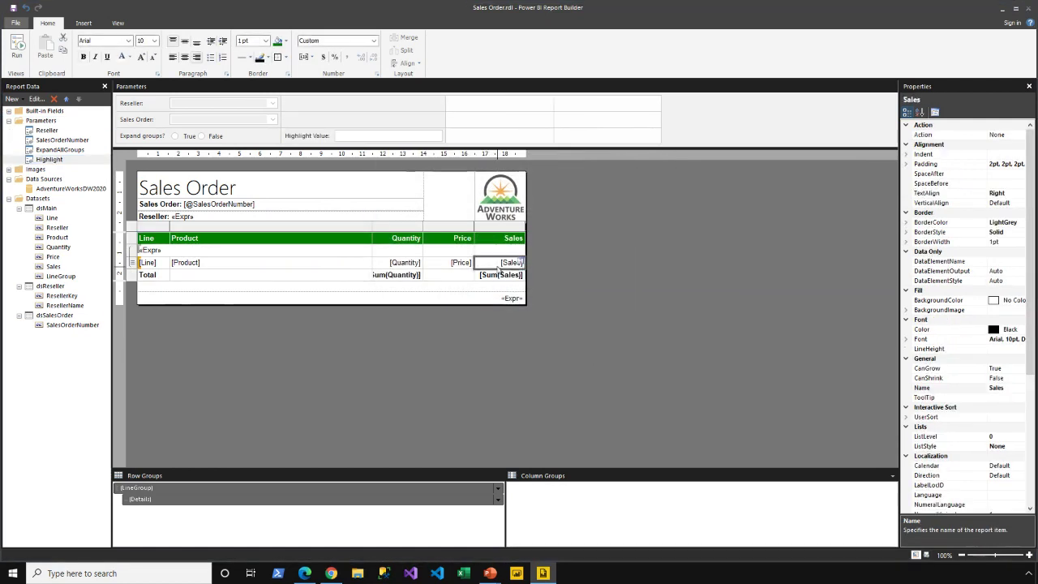
right_click(498, 268)
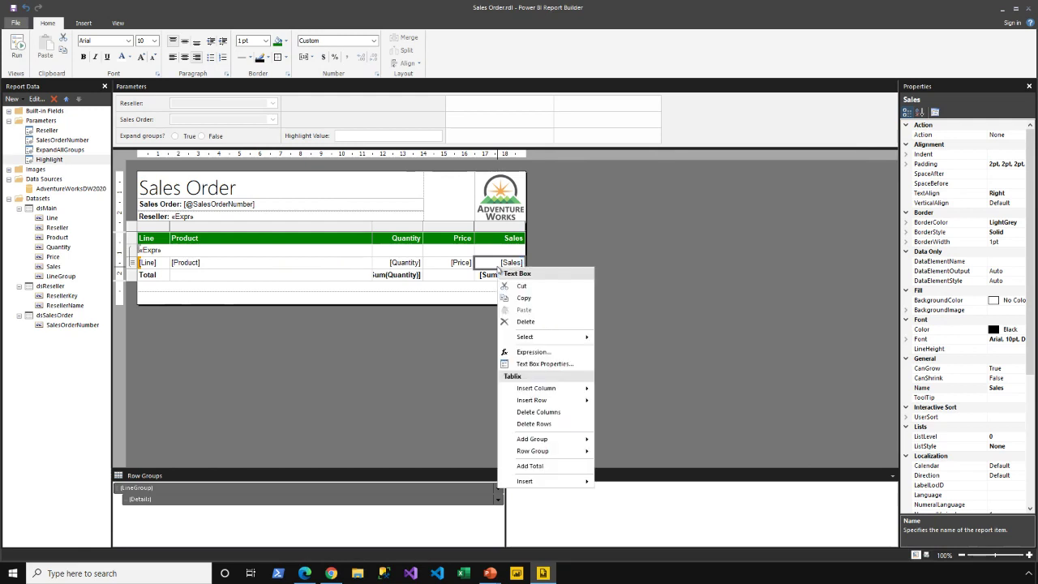
left_click(540, 364)
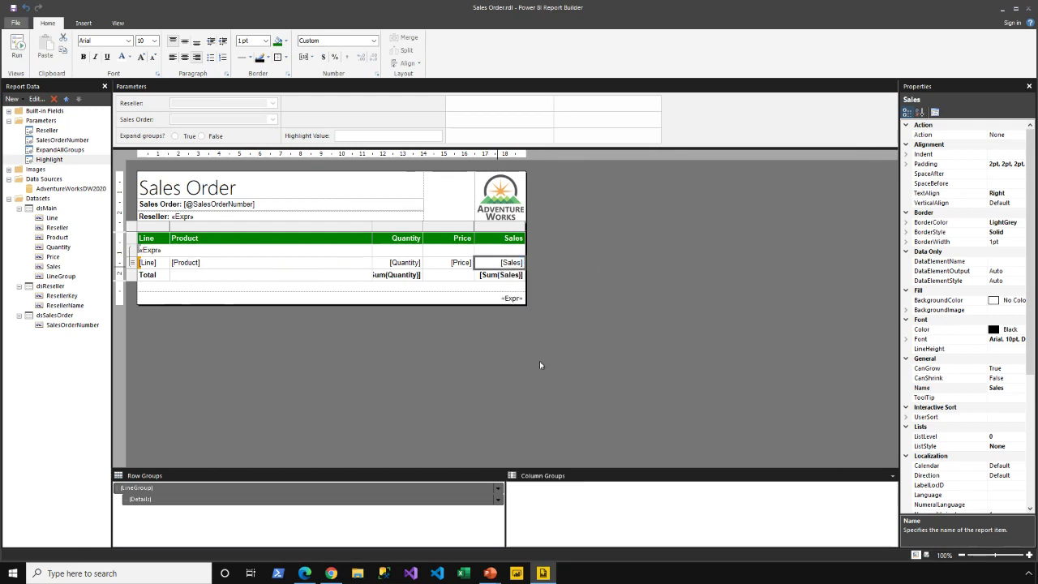
left_click(385, 207)
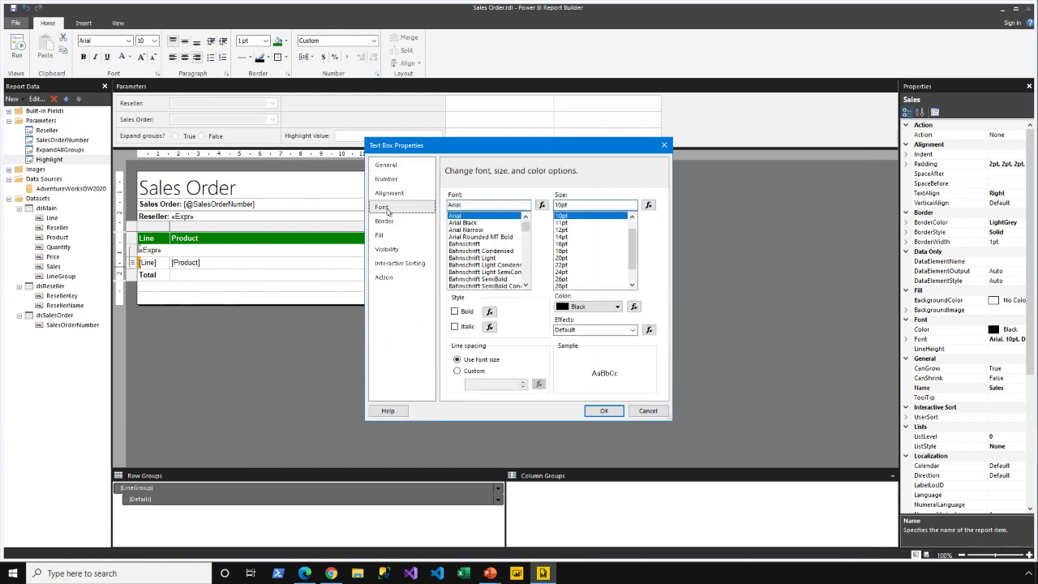
left_click(633, 305)
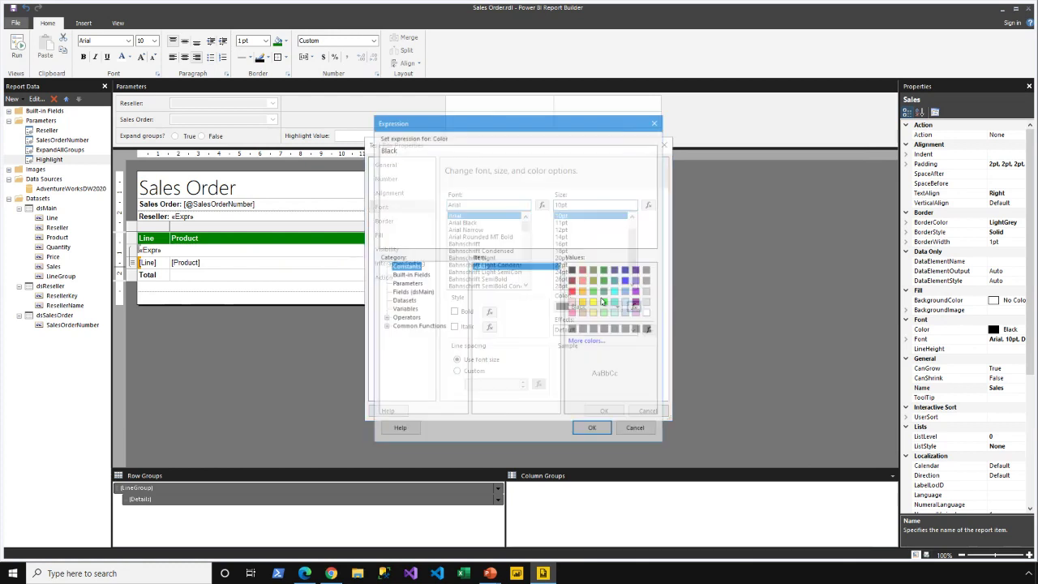
type("=Iif(")
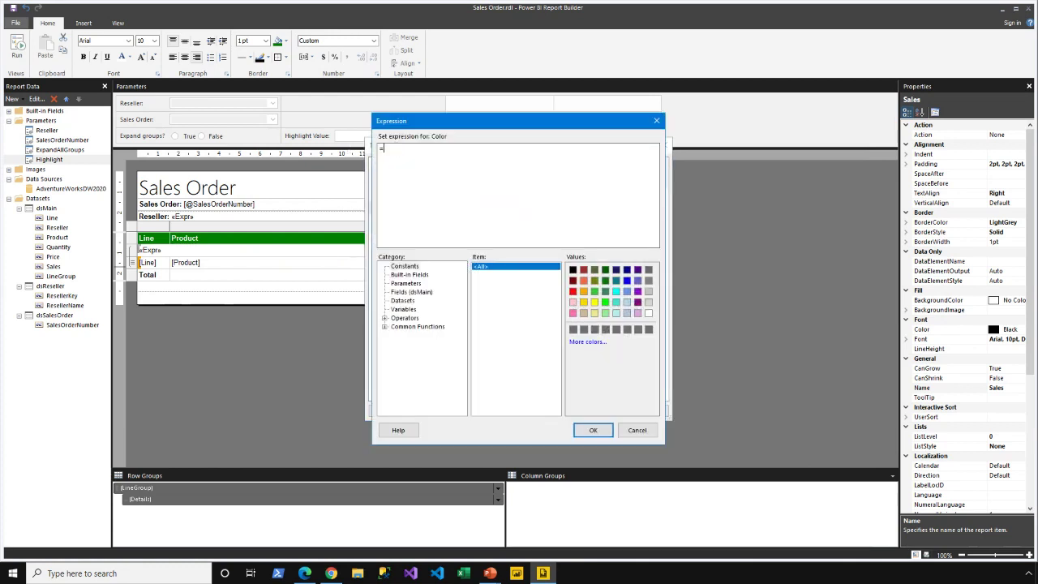
left_click(418, 285)
left_click(416, 292)
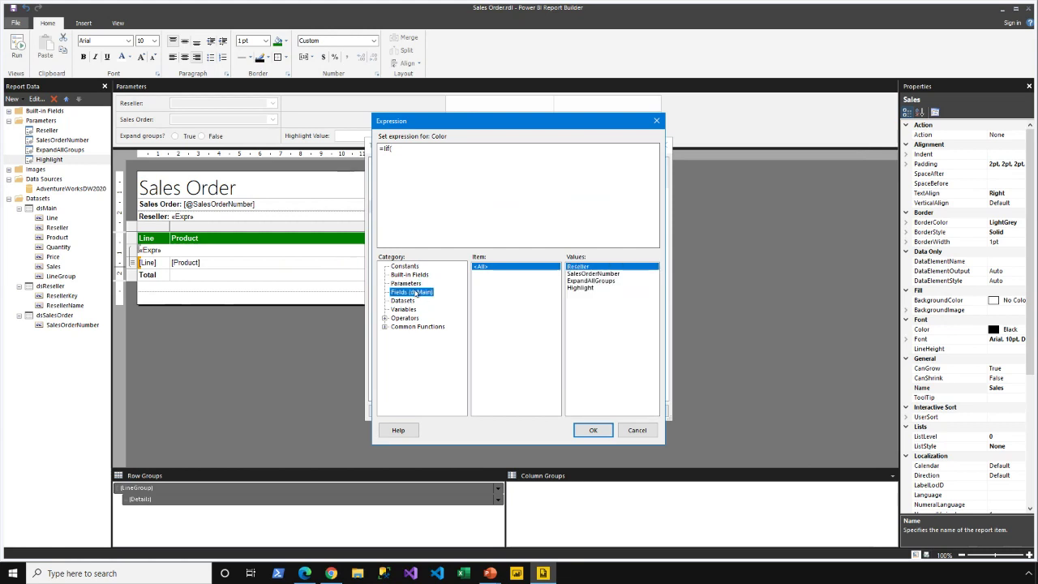
double_click(576, 303)
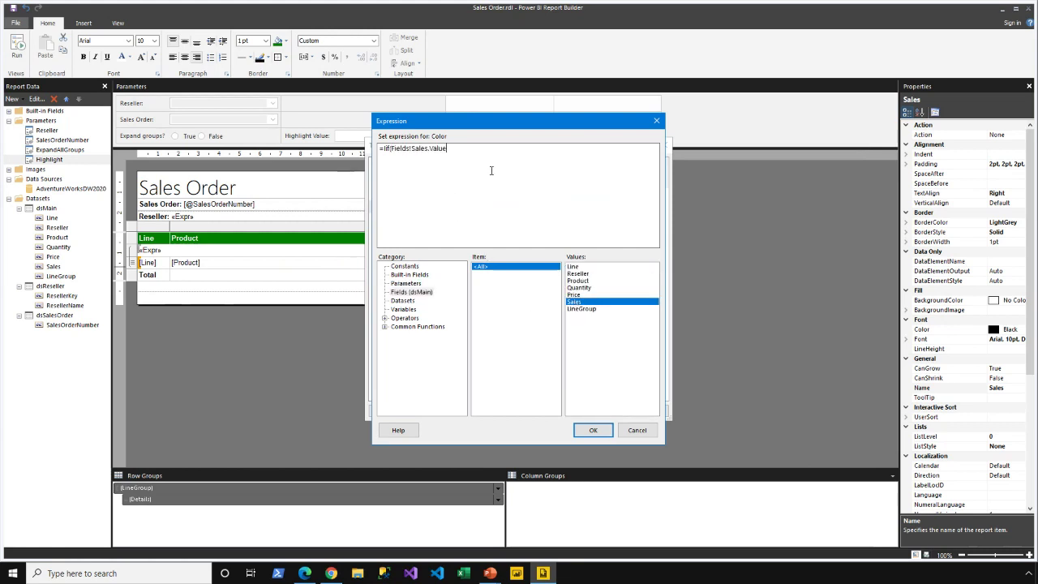
left_click(418, 285)
left_click(578, 289)
double_click(576, 289)
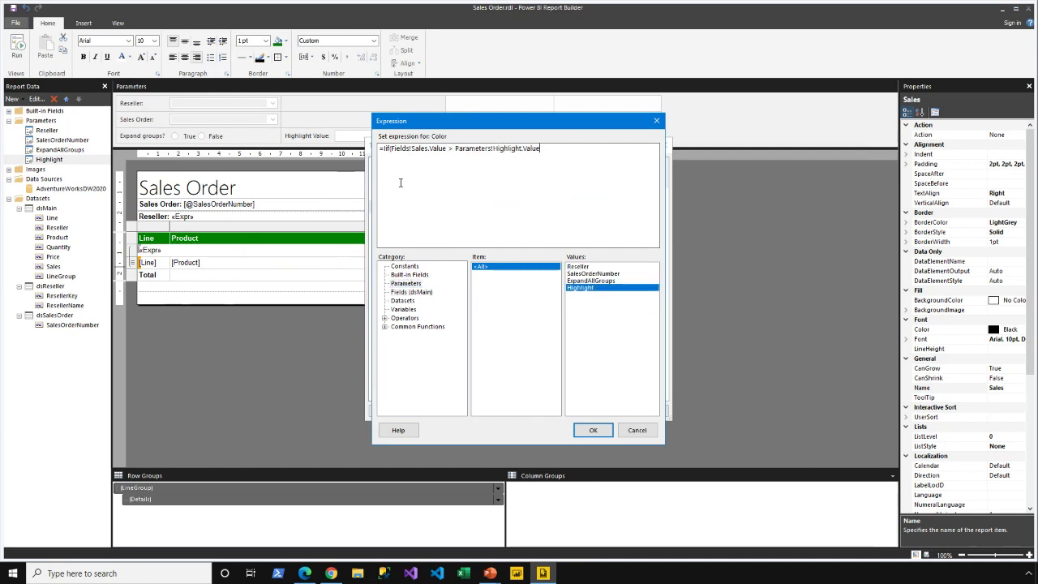
Complete the font color expression with "Red" as the true result and "Black" as the false result, and accept it
left_click(404, 266)
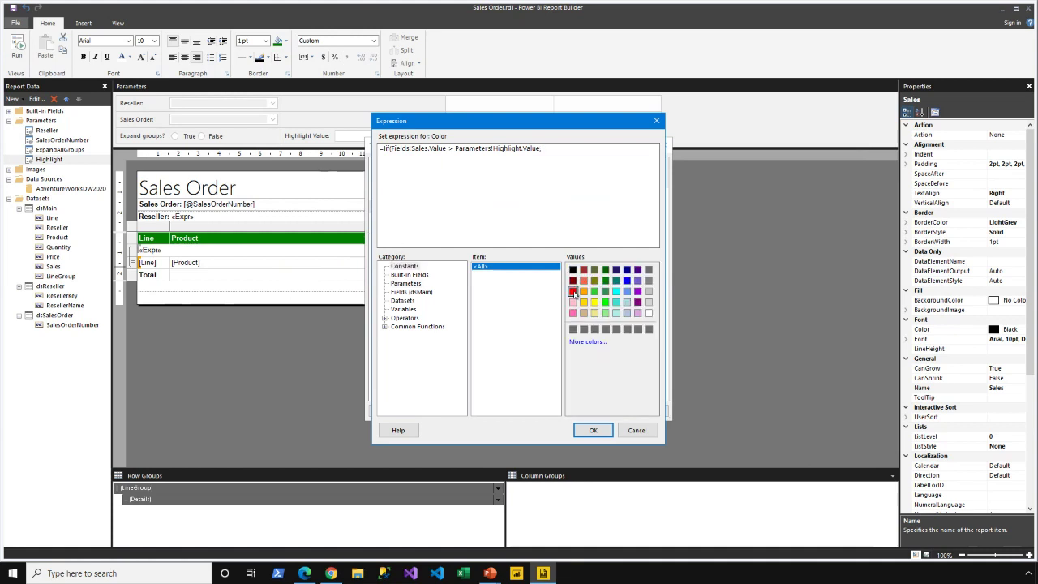
double_click(573, 291)
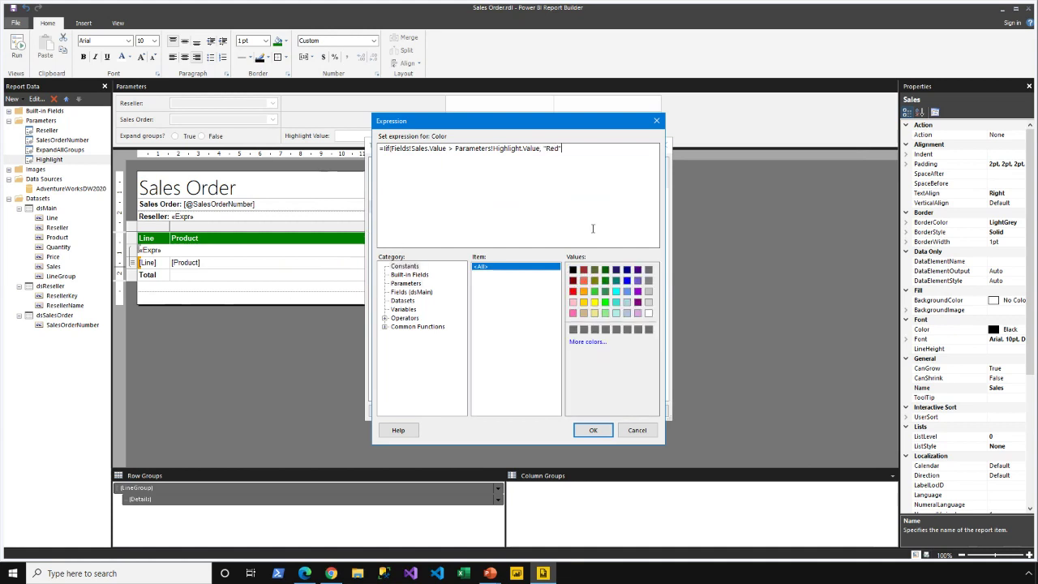
double_click(573, 270)
left_click(594, 430)
left_click(599, 436)
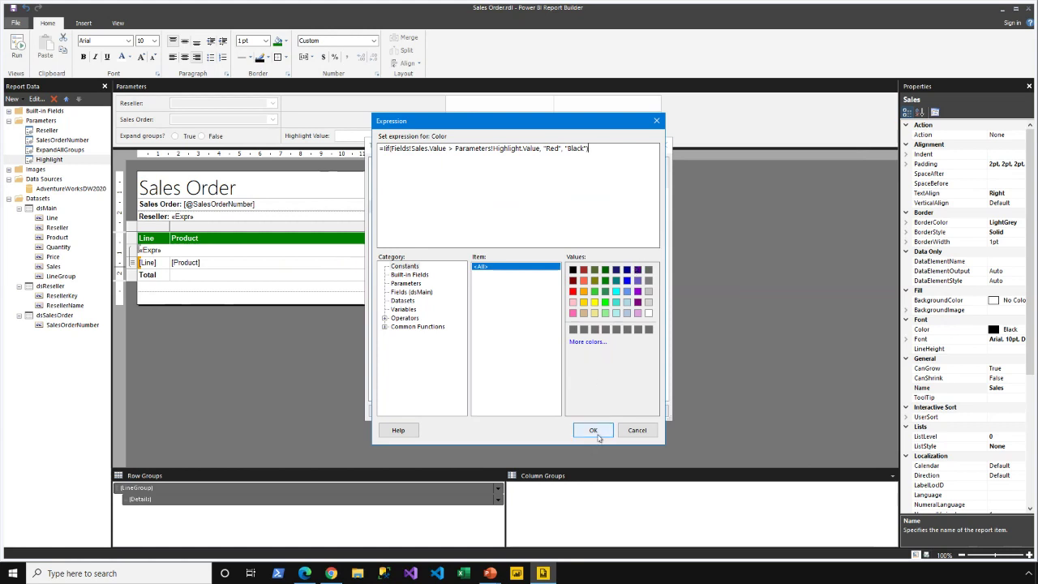
Apply the Sales text box's font color, extend the parameter layout grid, and place the Highlight Value parameter directly beneath Expand groups
left_click(598, 410)
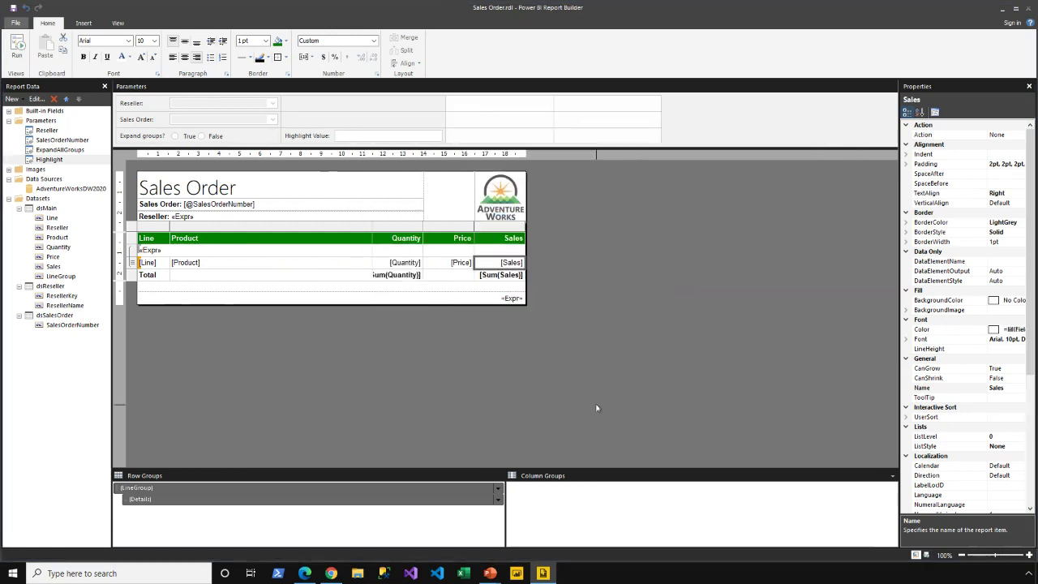
right_click(264, 144)
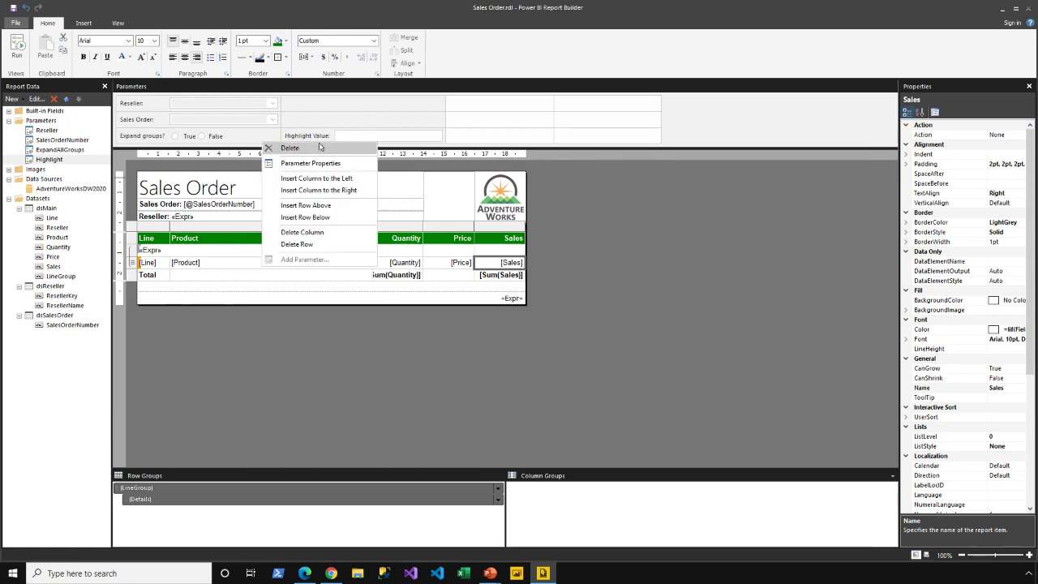
left_click(321, 190)
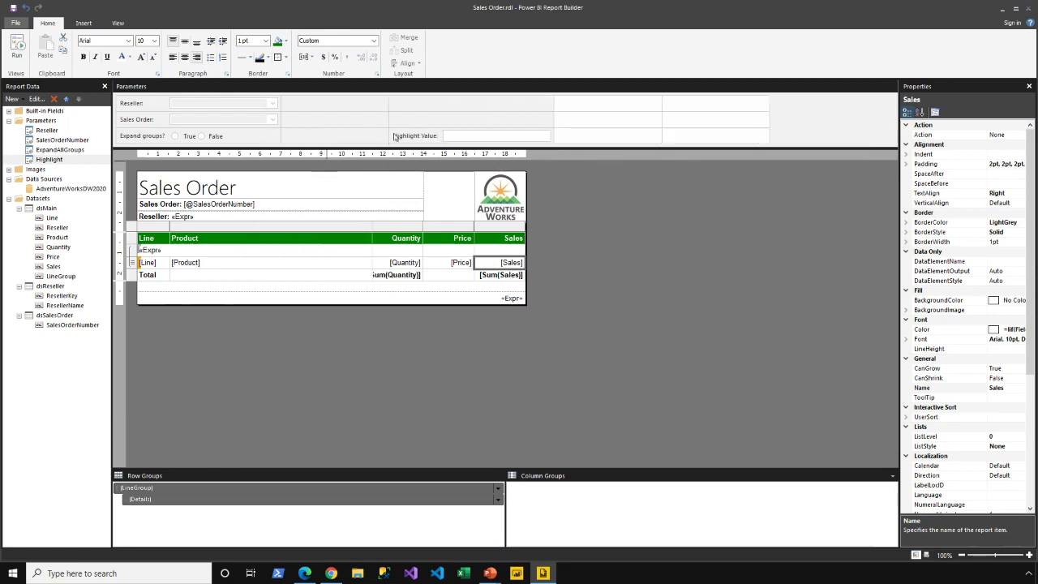
right_click(364, 137)
left_click(391, 212)
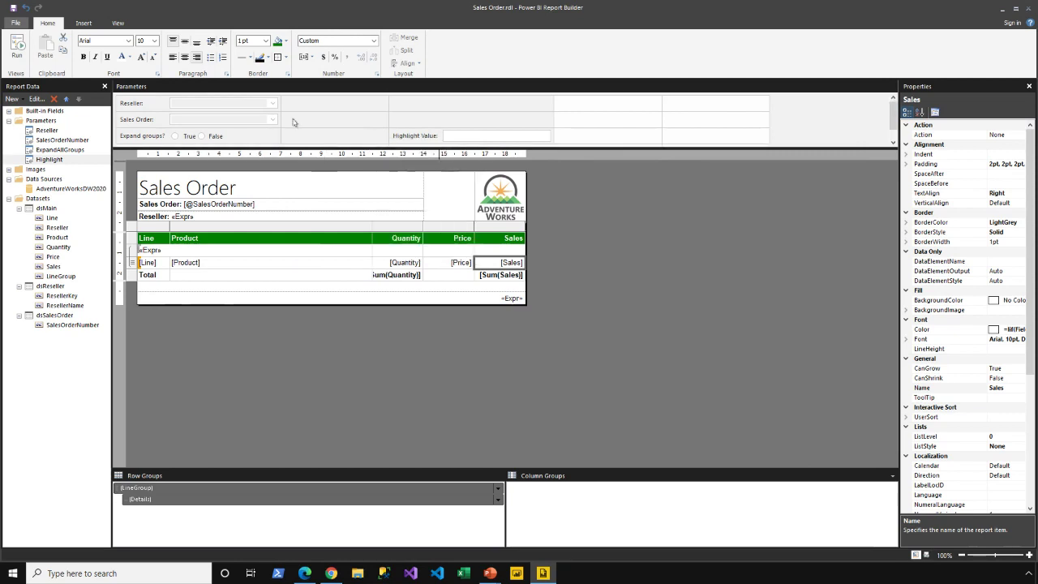
scroll(296, 123, "down", 1)
left_click_drag(472, 125, 195, 135)
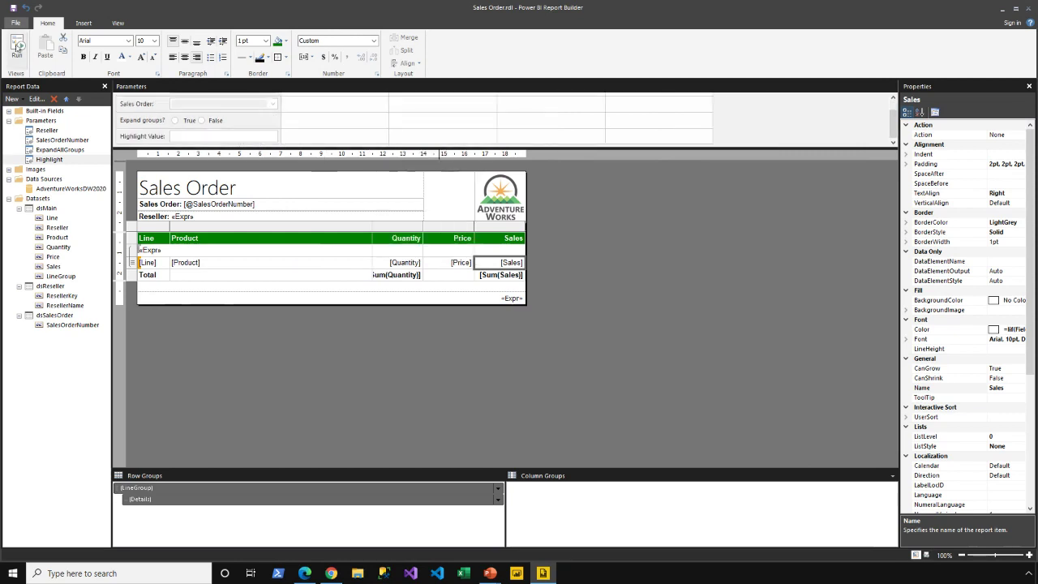
Run the report with Expand groups set to True, keeping the default highlight value
left_click(16, 47)
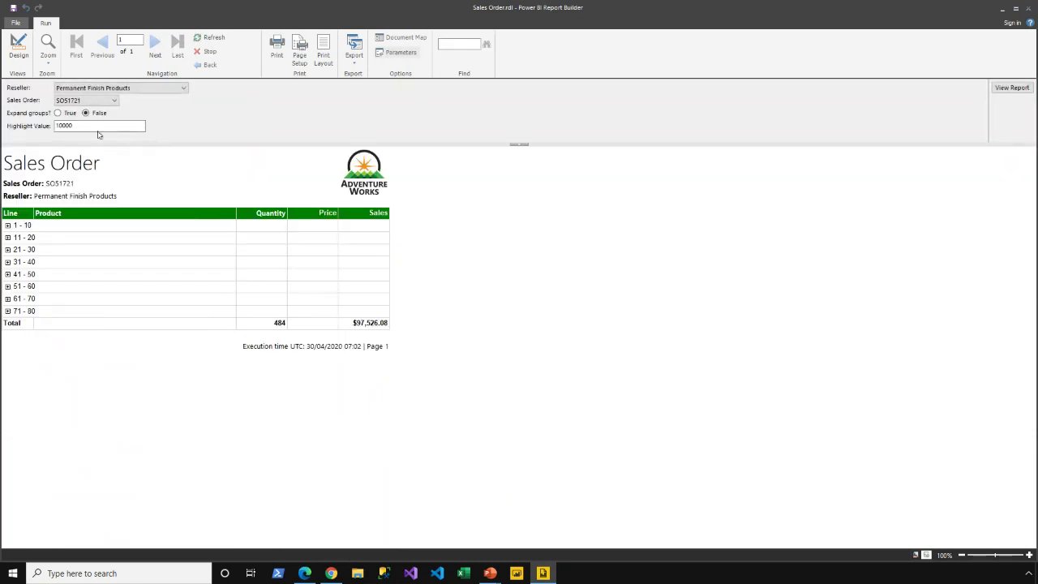
left_click(57, 113)
left_click(1006, 88)
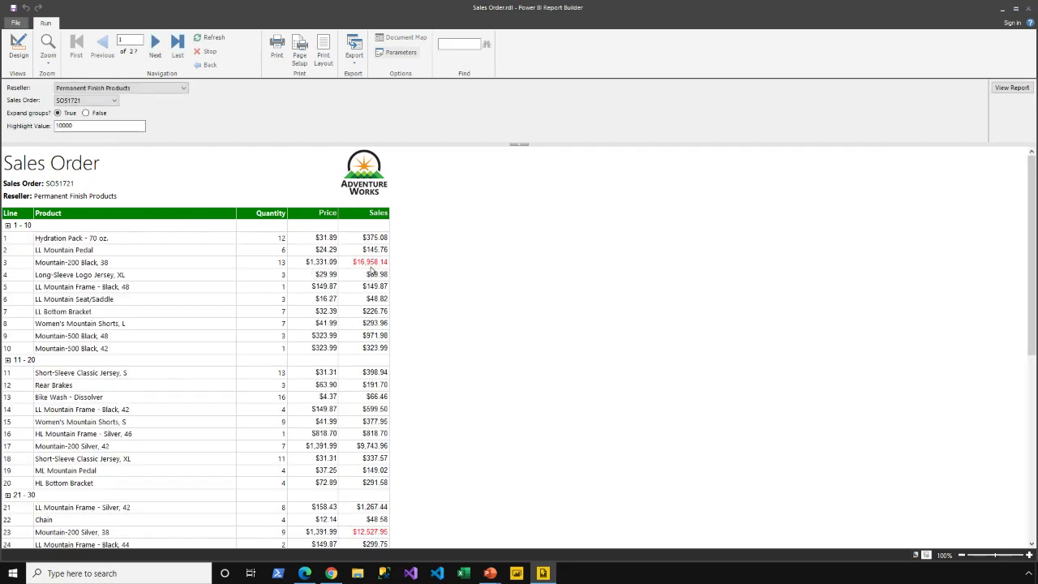
Set Highlight Value to 500 and render the report again
left_click(106, 130)
double_click(50, 128)
type("5000")
left_click(1012, 87)
double_click(47, 128)
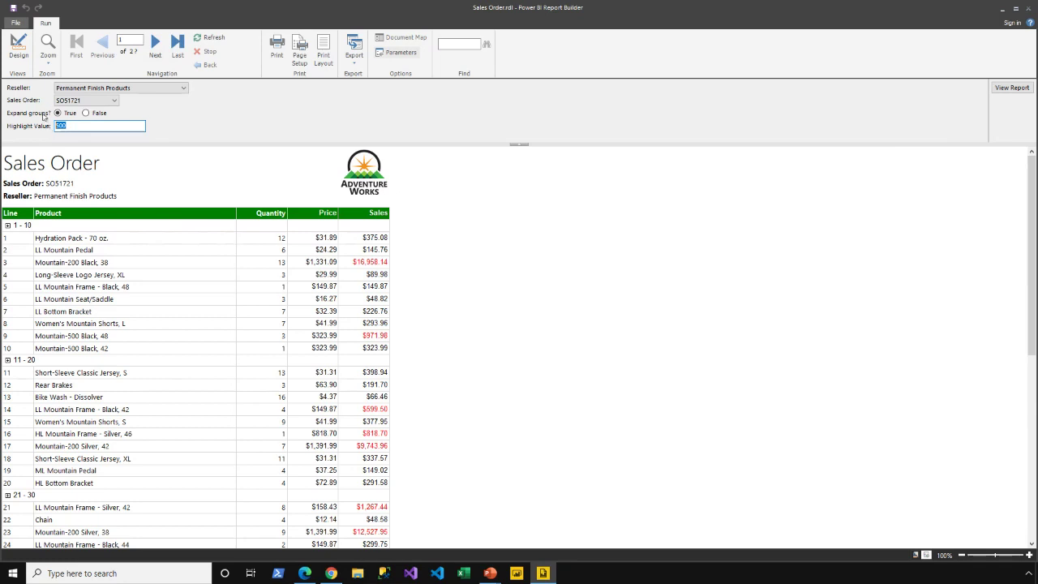
Examine the available Save As destinations for publishing the report, including the Power BI Service, and the sign-in option
key("alt+Tab")
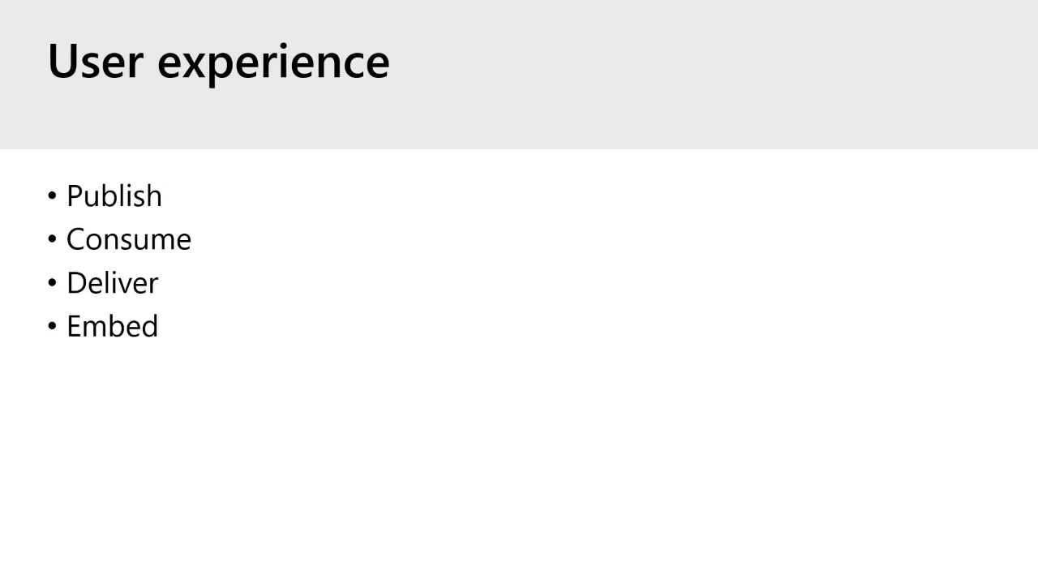
key("alt+Tab")
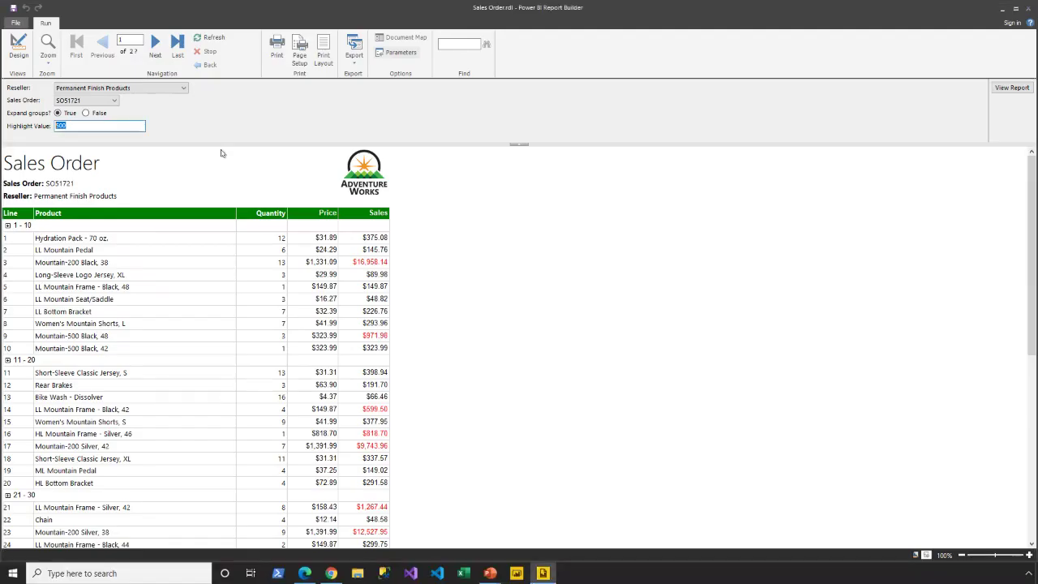
left_click(15, 23)
mouse_move(37, 128)
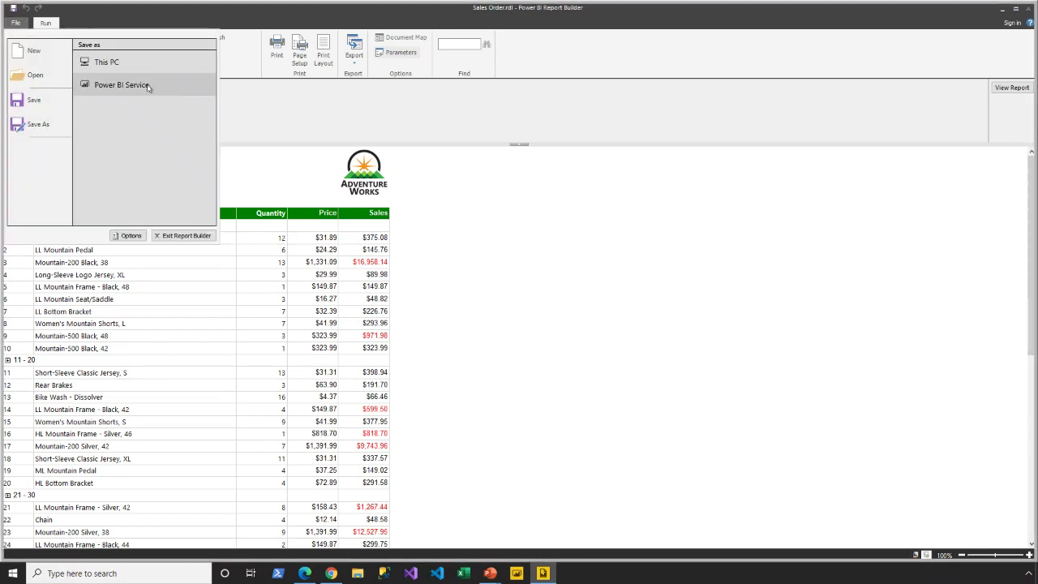
left_click(630, 57)
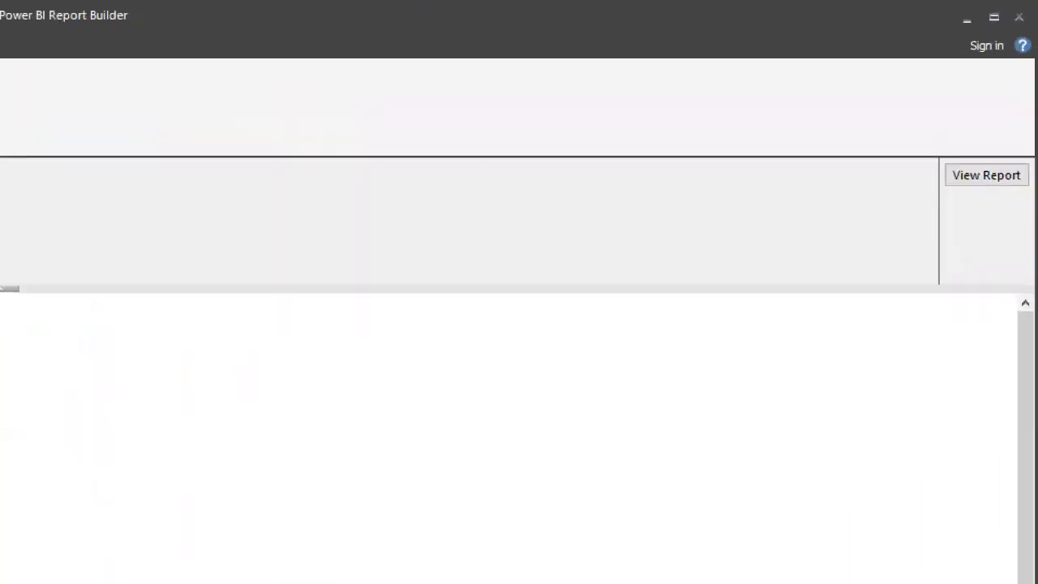
left_click_drag(941, 25, 1014, 70)
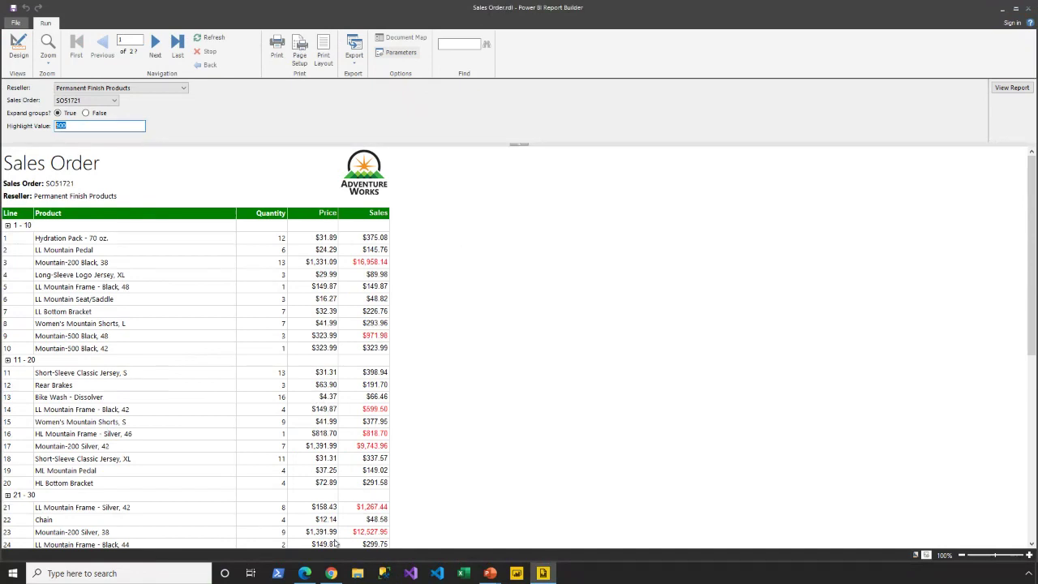
Switch to the Power BI service in Chrome, leave the currently open app report, and open the Demo RDL workspace
left_click(316, 574)
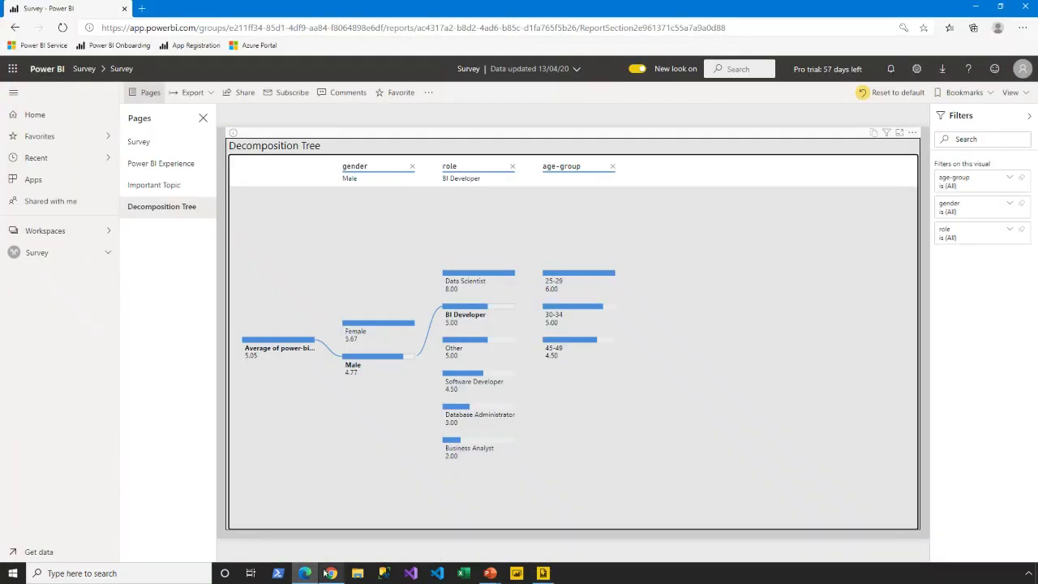
left_click(328, 573)
left_click(83, 13)
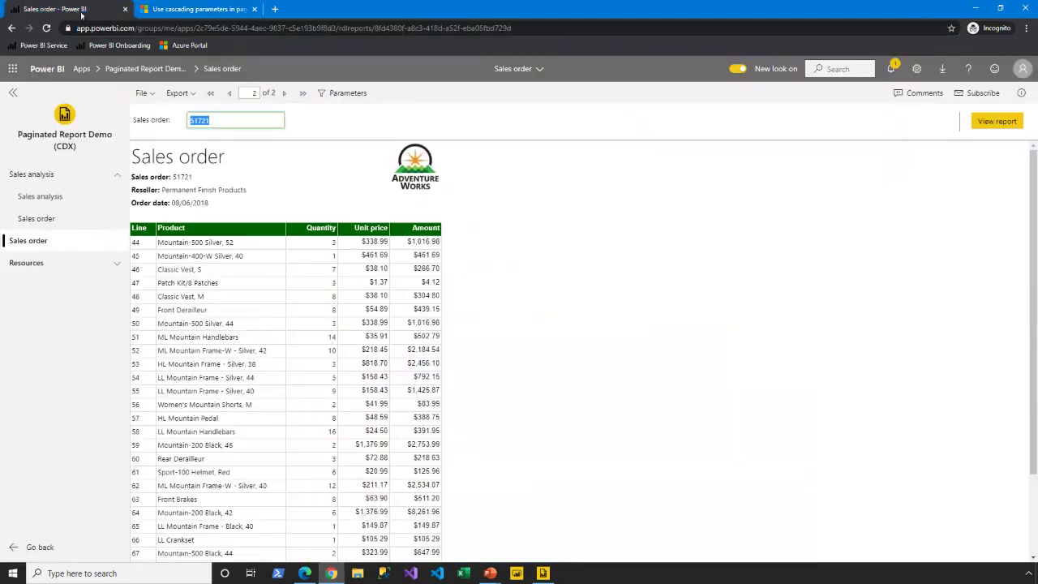
left_click(81, 69)
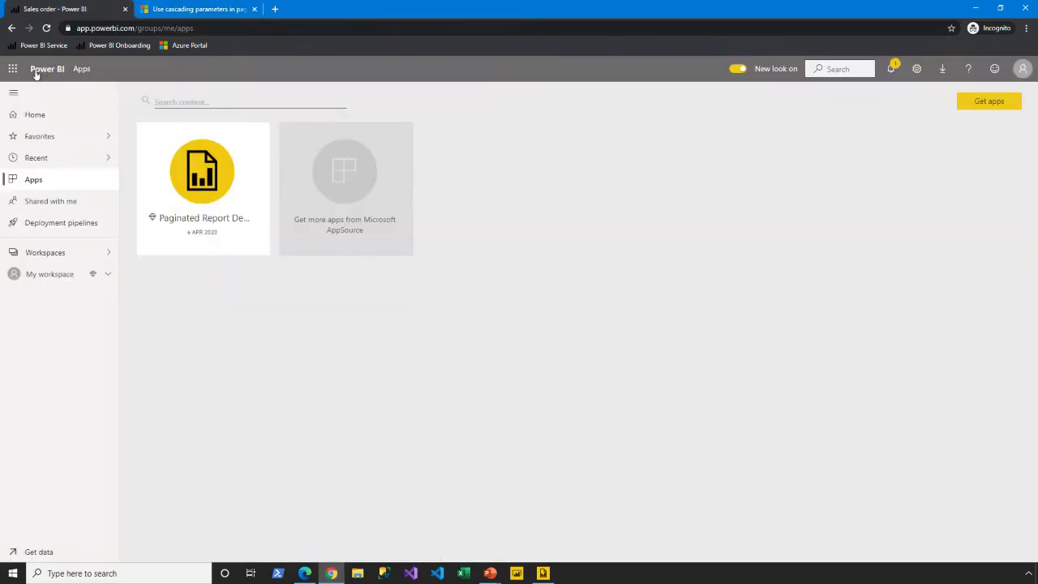
left_click(52, 255)
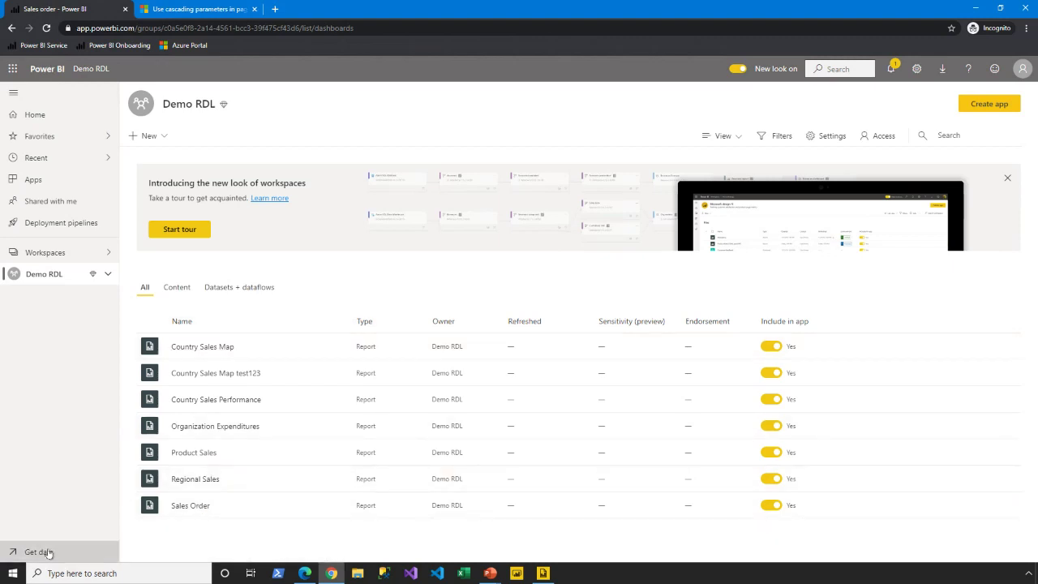
Examine how Get Data imports a local file into the Demo RDL workspace, and return to the workspace without uploading
left_click(49, 553)
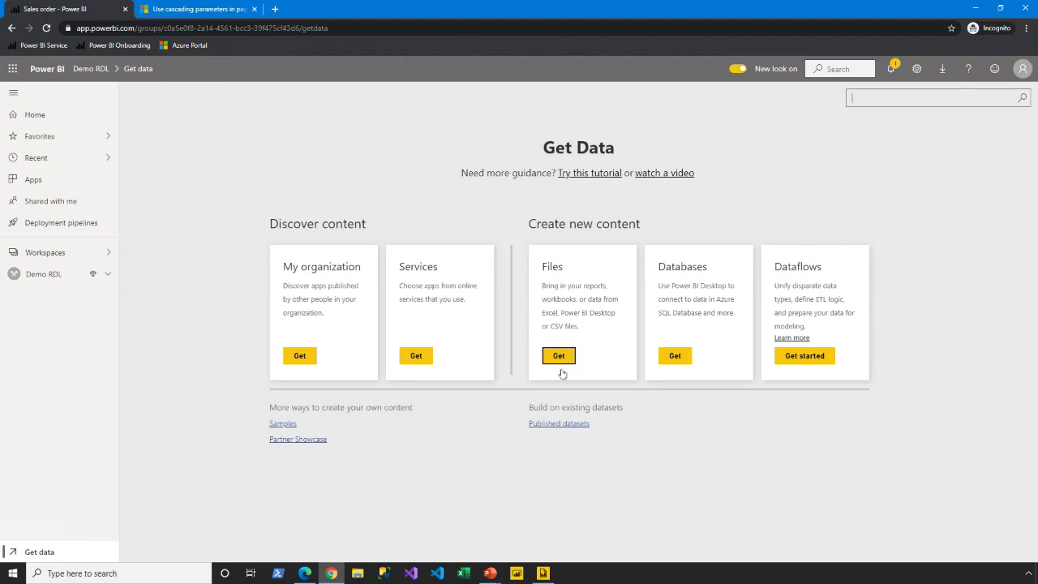
left_click(559, 360)
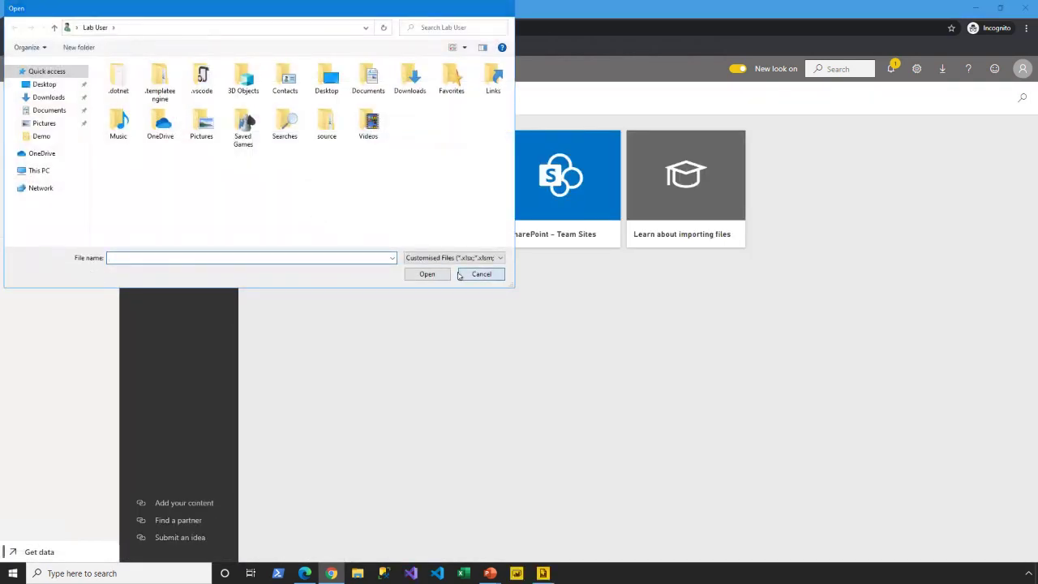
left_click(459, 275)
left_click(49, 274)
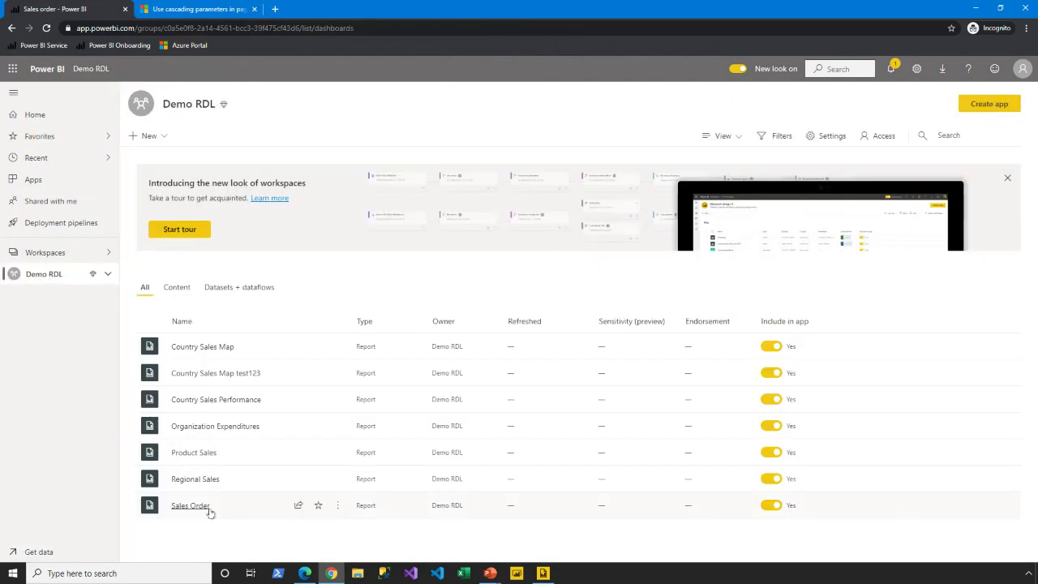
Open the management settings of the workspace's Sales Order report and examine its data source credentials
left_click(337, 505)
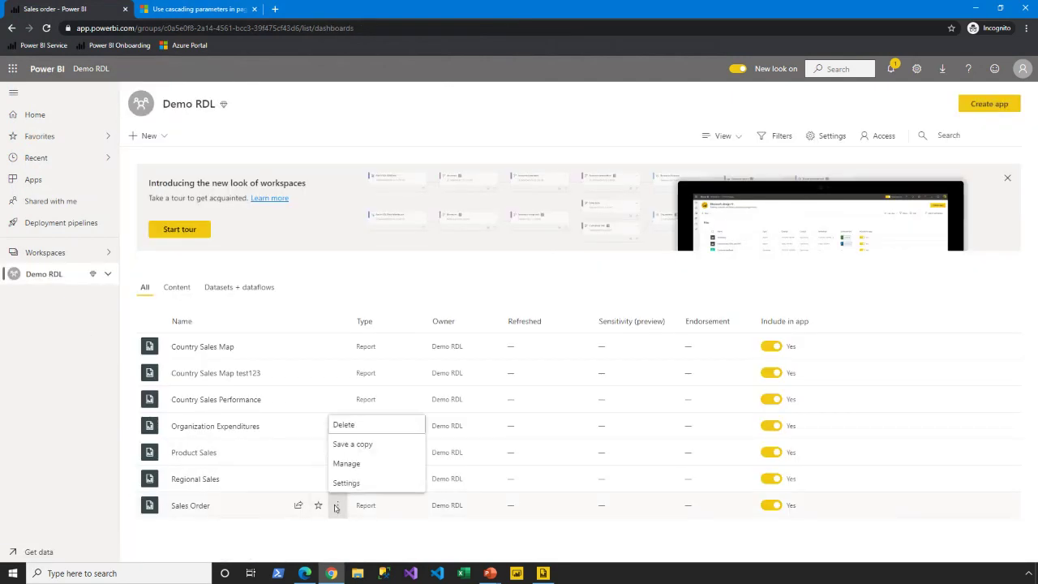
left_click(367, 470)
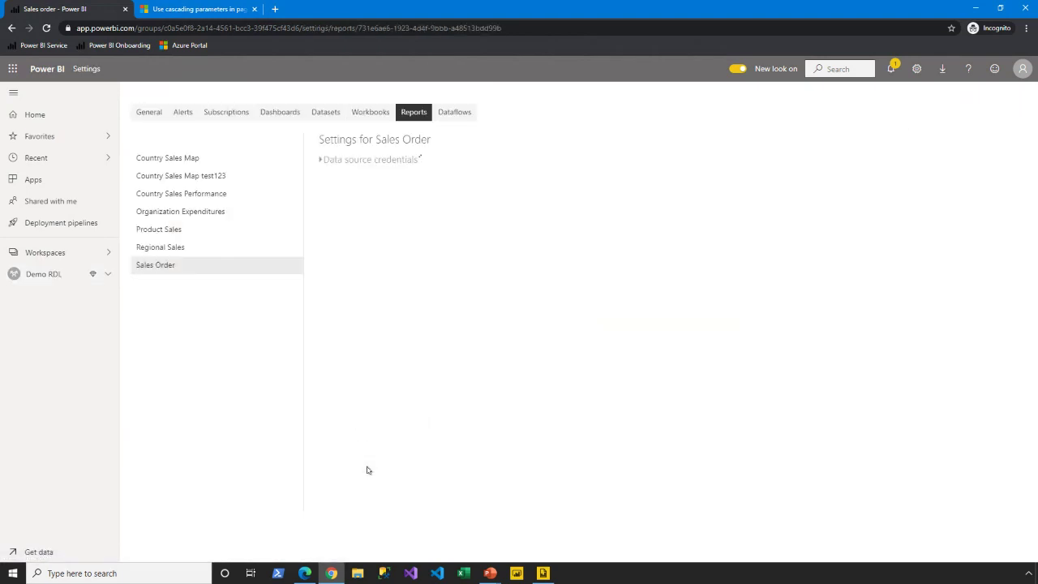
left_click(318, 160)
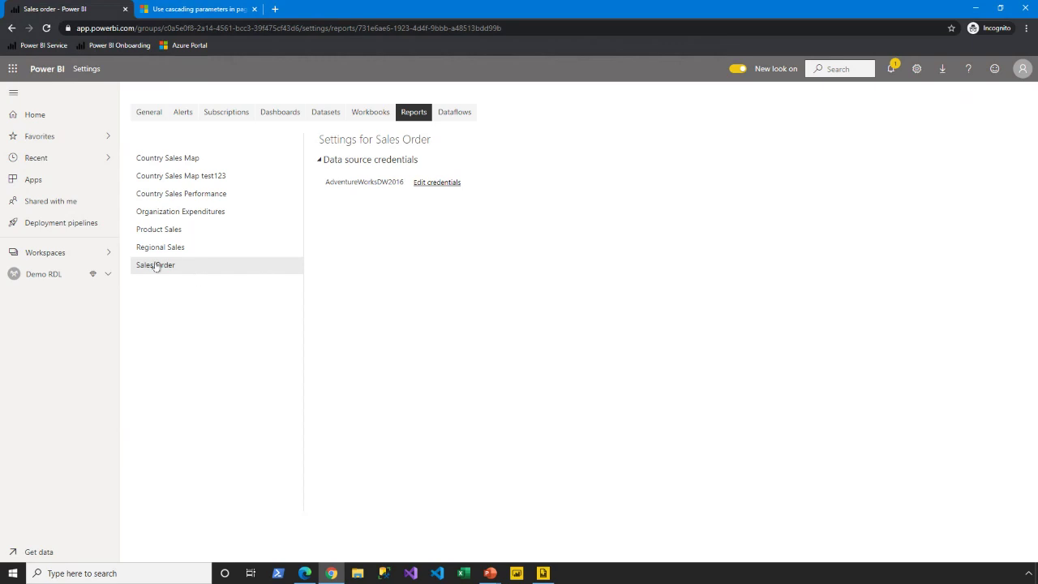
Return to the Demo RDL workspace content and open the Sales Order report
left_click(40, 255)
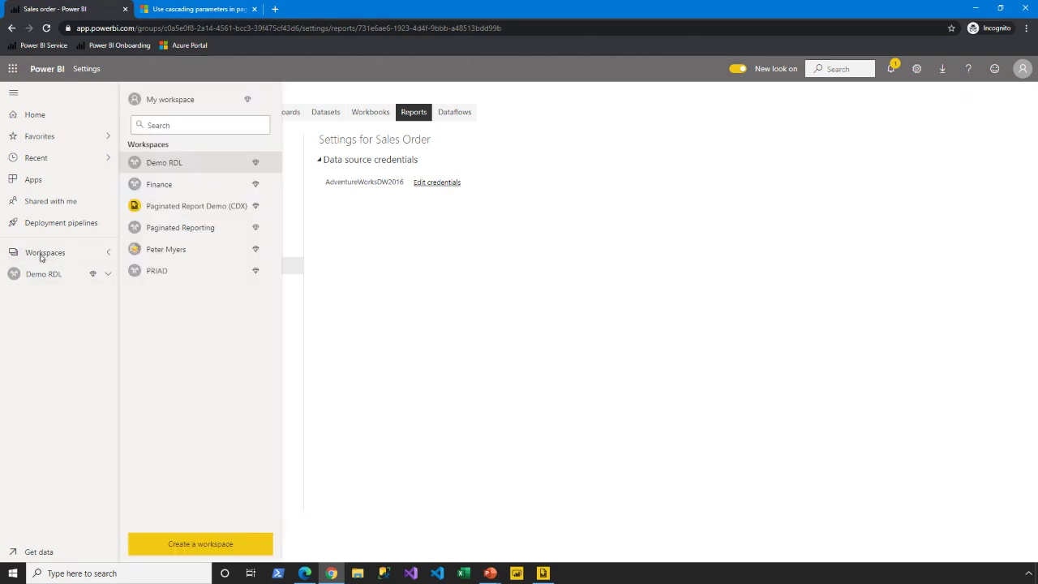
left_click(45, 274)
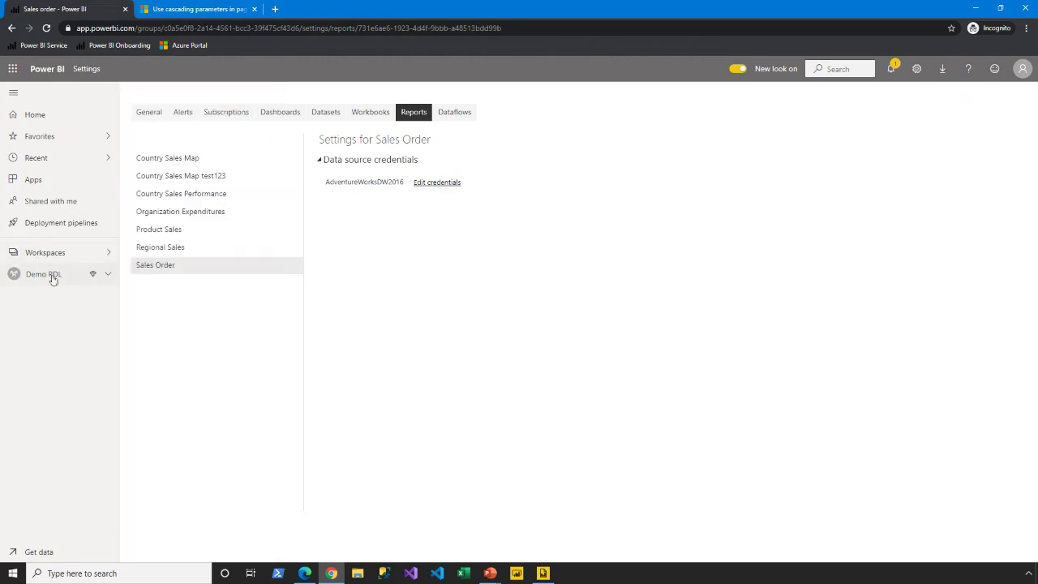
left_click(104, 277)
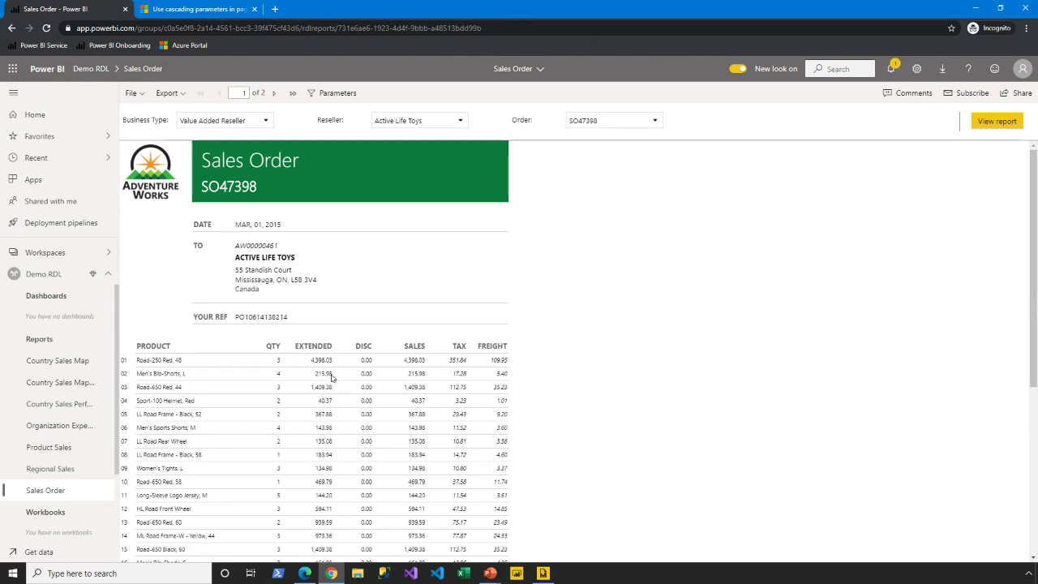
View the report for business type Value Added Reseller and reseller Active Life Toys, choosing a different sales order of that reseller
left_click(257, 125)
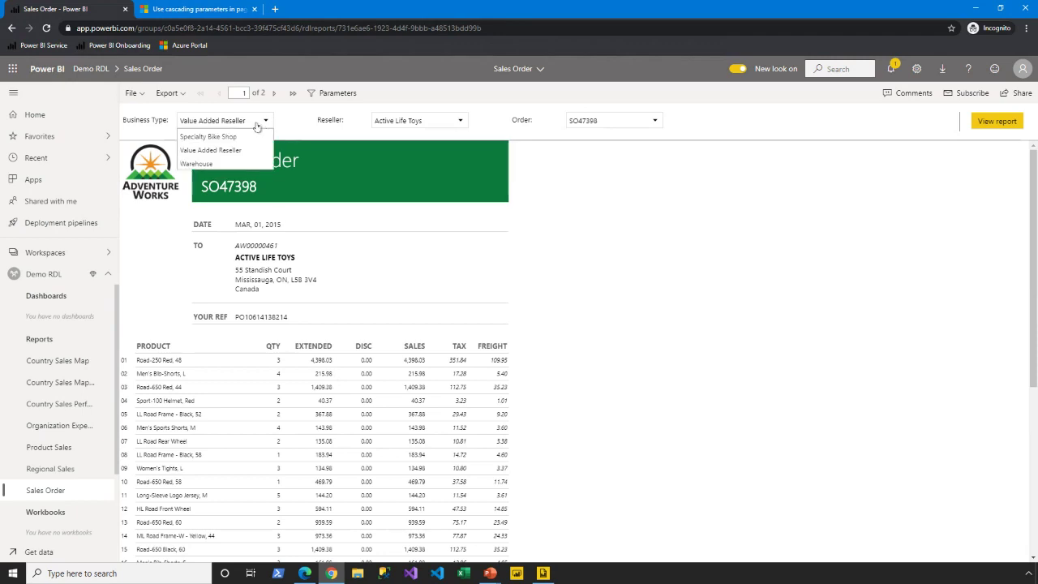
left_click(219, 152)
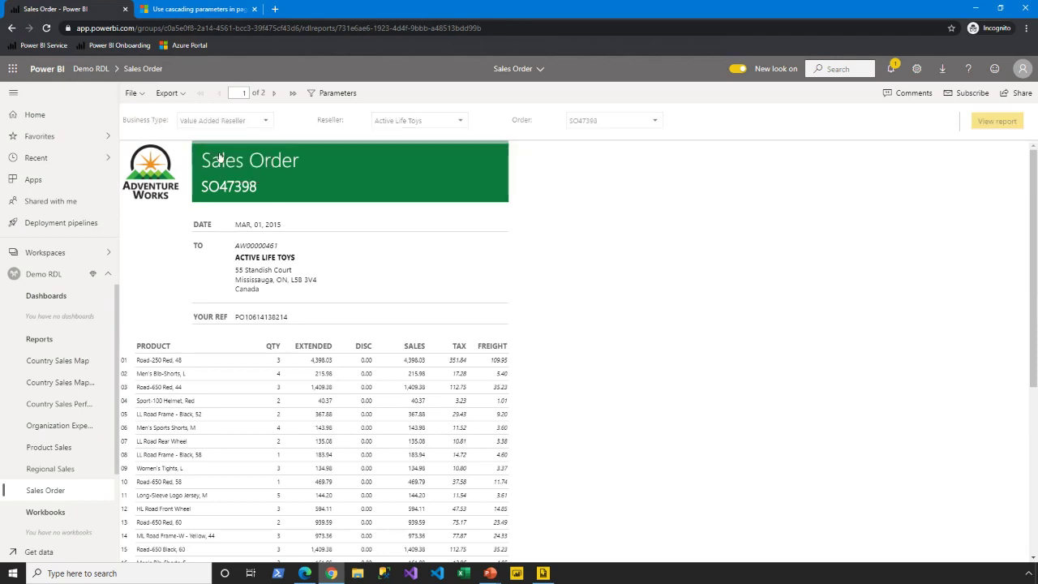
left_click(421, 119)
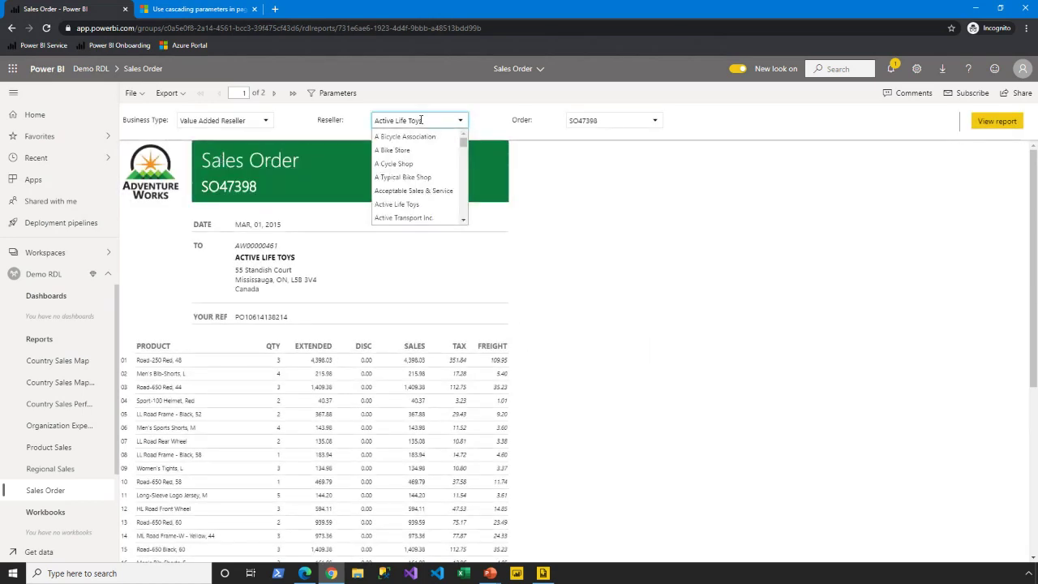
left_click(406, 203)
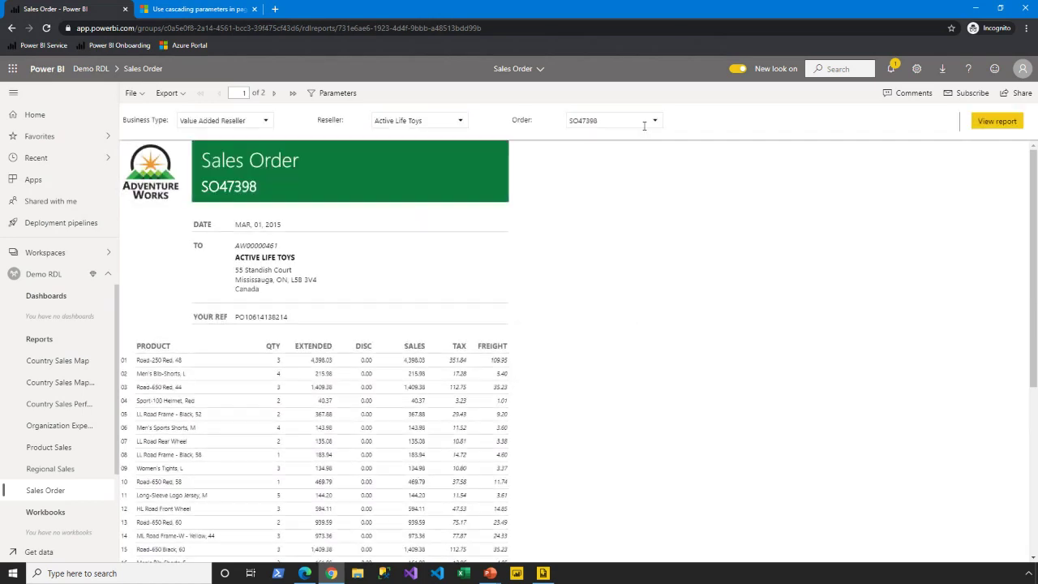
left_click(643, 123)
left_click(596, 167)
left_click(996, 121)
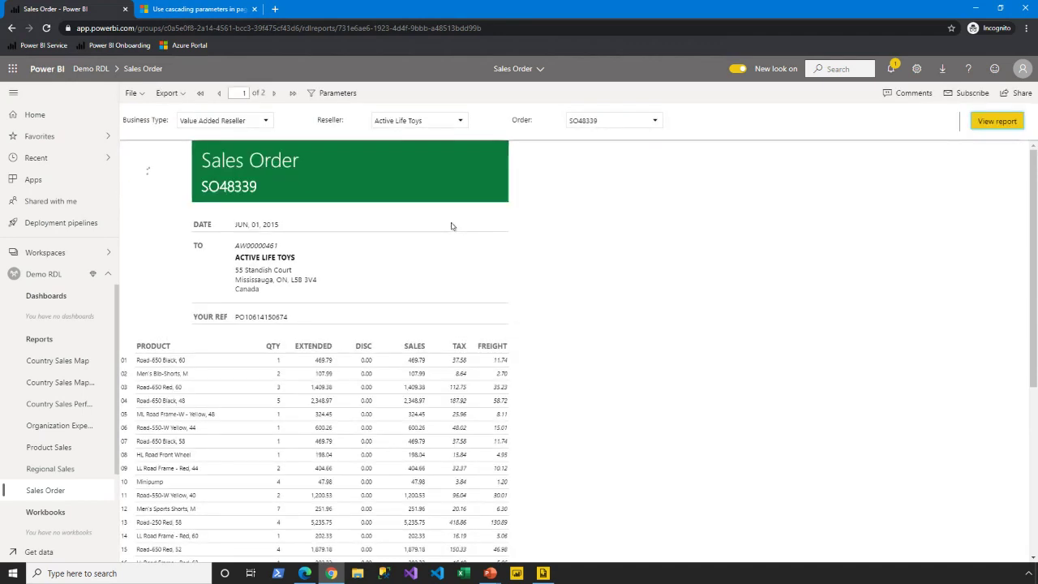
Display and dismiss the report's secure embed code, and generate a link to the current report view including its parameters
left_click(135, 93)
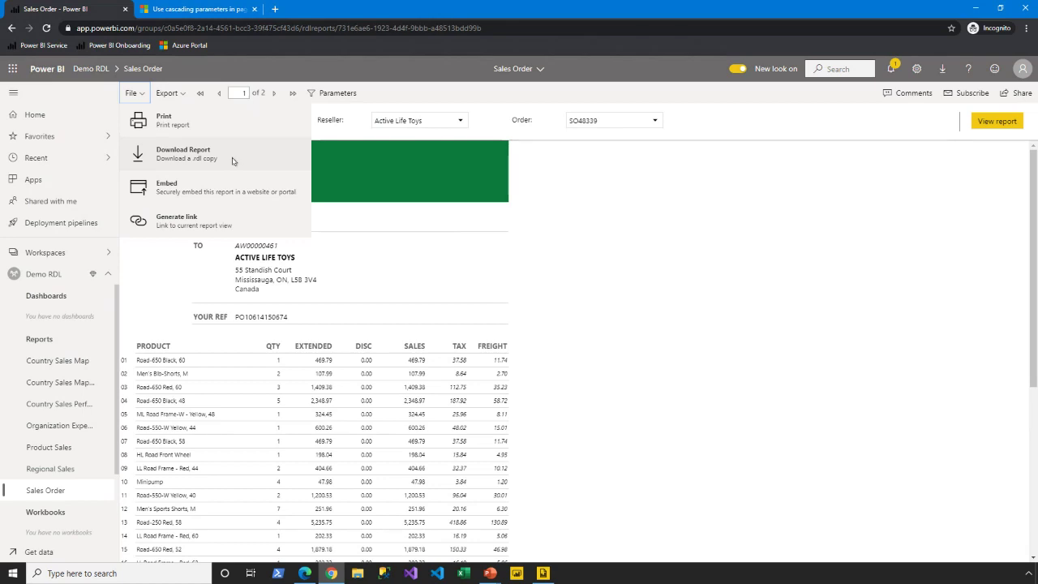
left_click(223, 190)
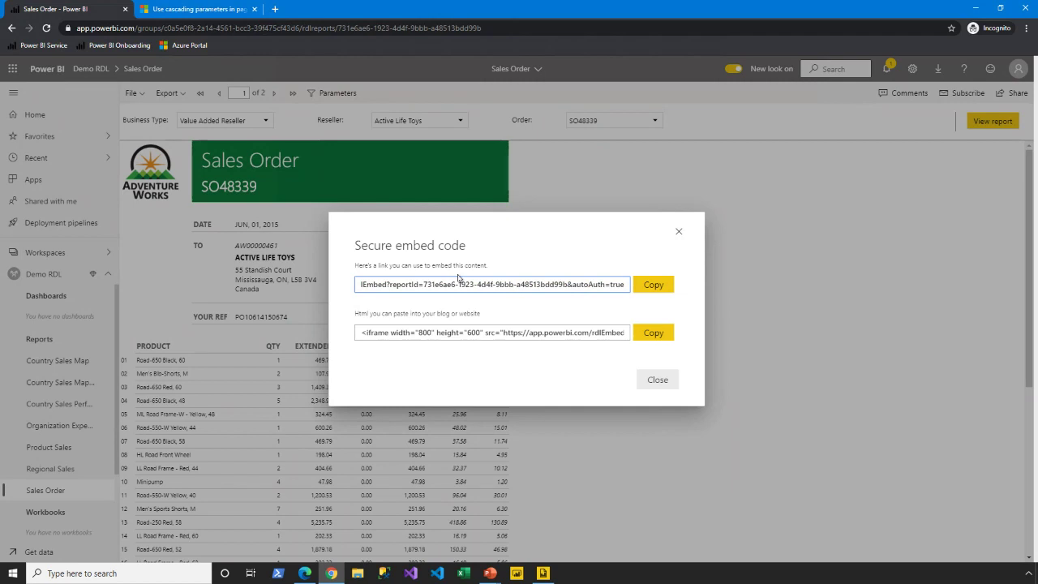
left_click(644, 378)
left_click(130, 94)
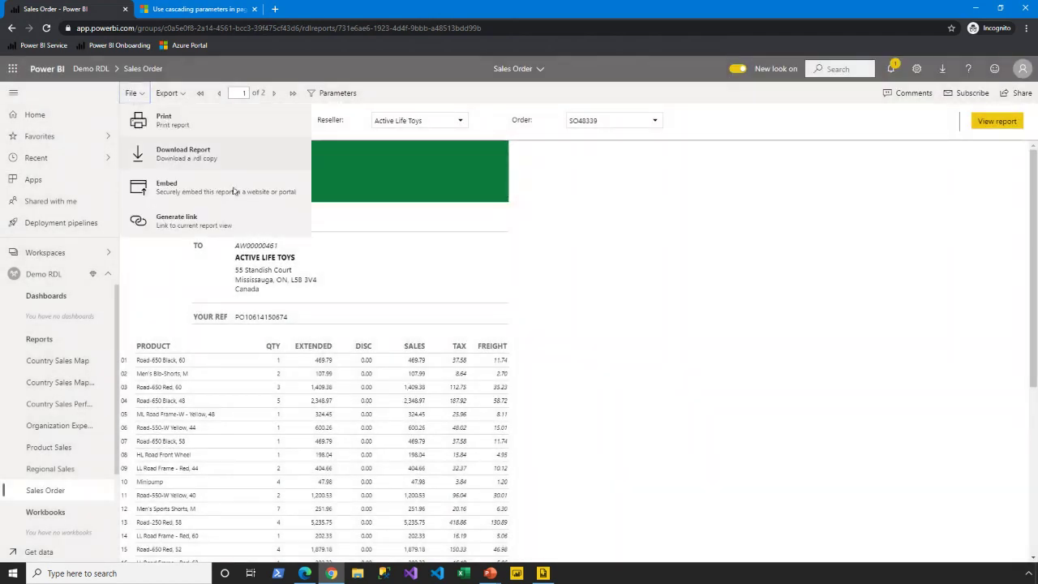
left_click(267, 227)
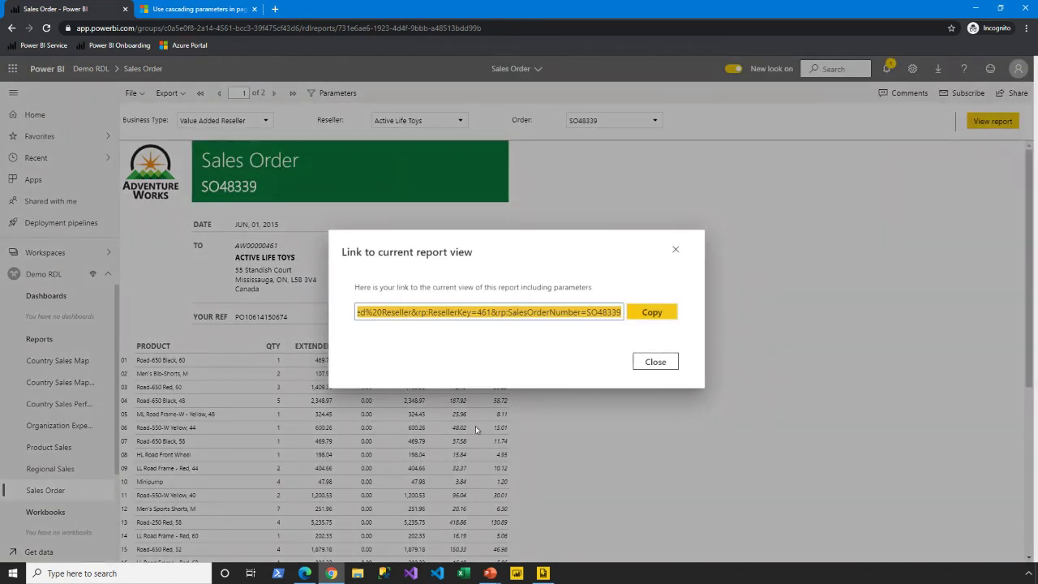
Copy the generated report link into a new Notepad document and show the beginning of the URL
key("ctrl+c")
key("super+r")
type("notepad")
key("Return")
key("ctrl+v")
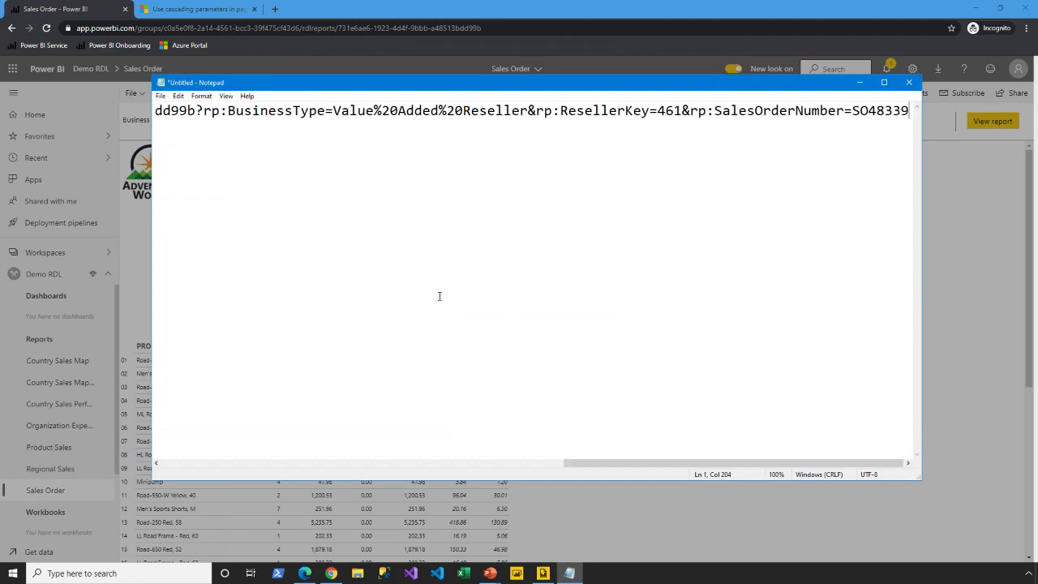
left_click_drag(587, 463, 173, 459)
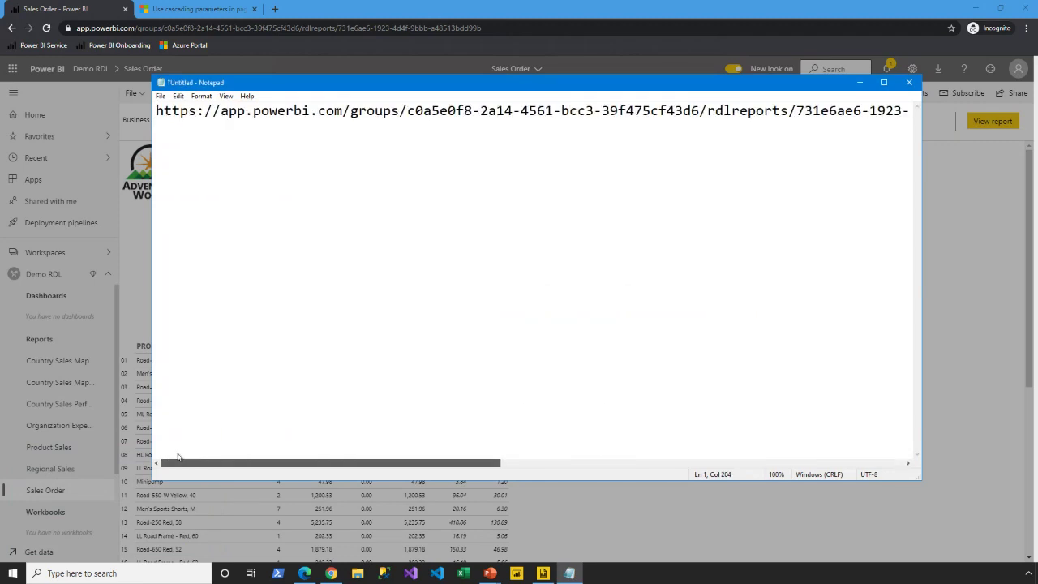
Break the URL into separate lines before the report ID and before the parameters, and append "&" after the sales order parameter
left_click(787, 110)
key("Return")
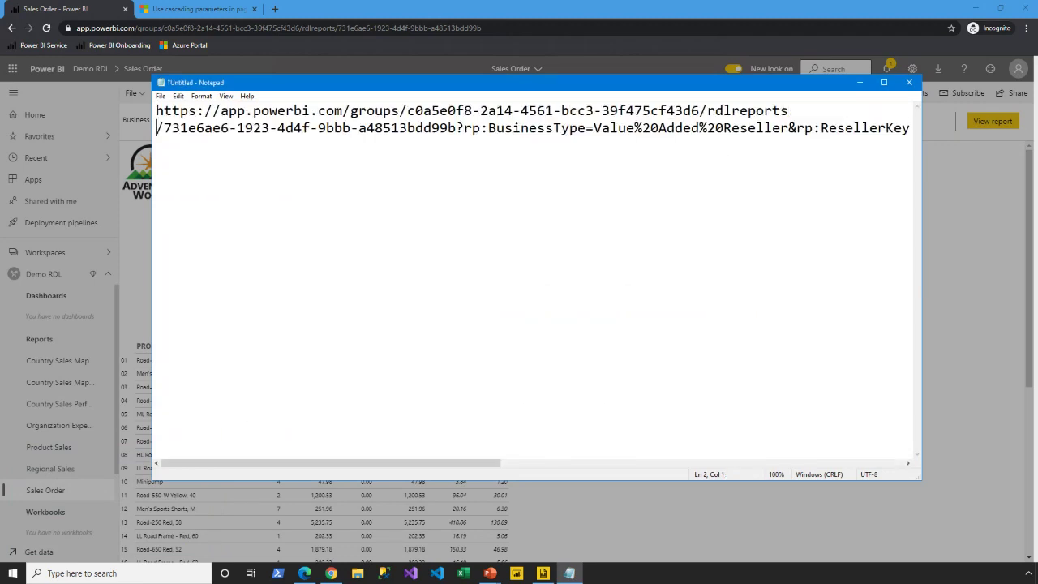
left_click(459, 128)
key("Return")
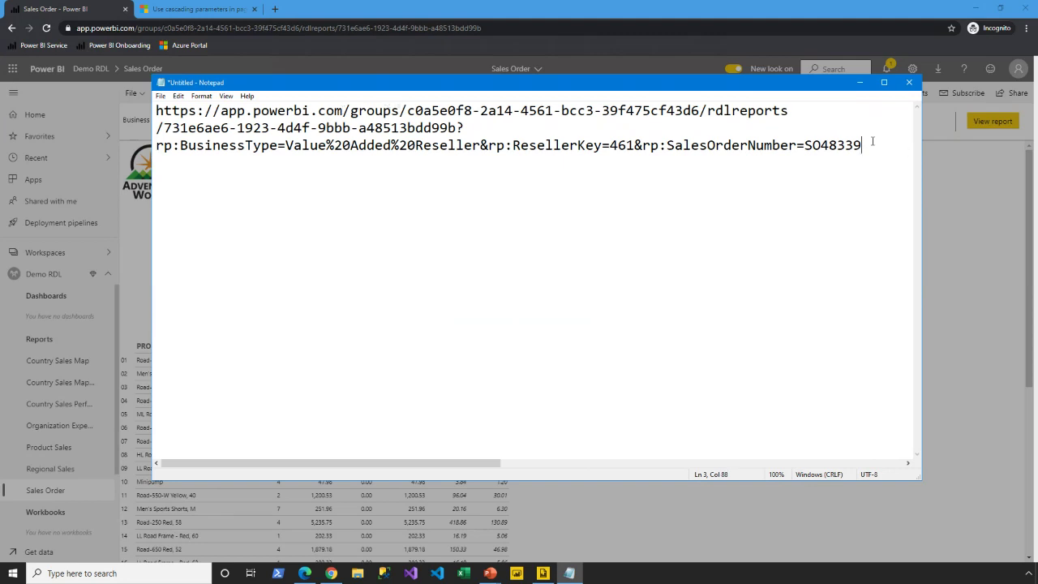
type("&")
Switch to the documentation in the browser and navigate from the cascading parameters article to the Power BI "Create reports and dashboards" section
left_click(207, 9)
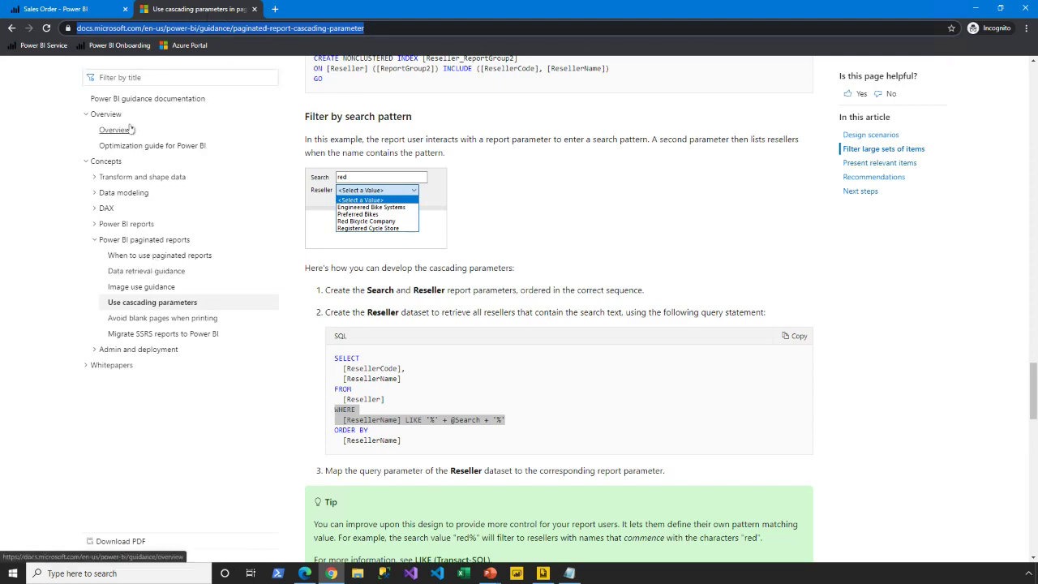
scroll(165, 92, "up", 2)
scroll(165, 91, "up", 15)
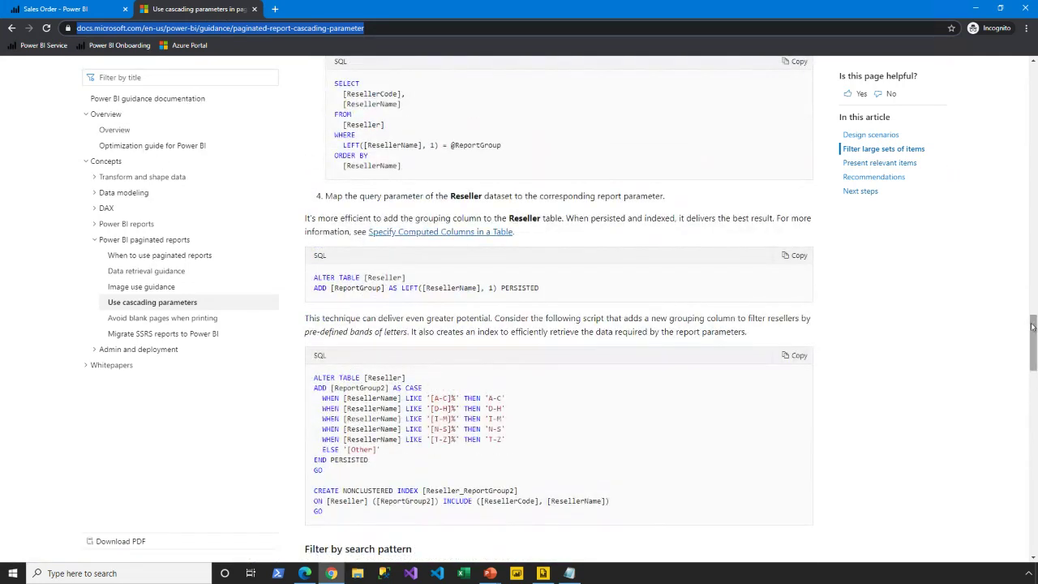
scroll(164, 92, "up", 8)
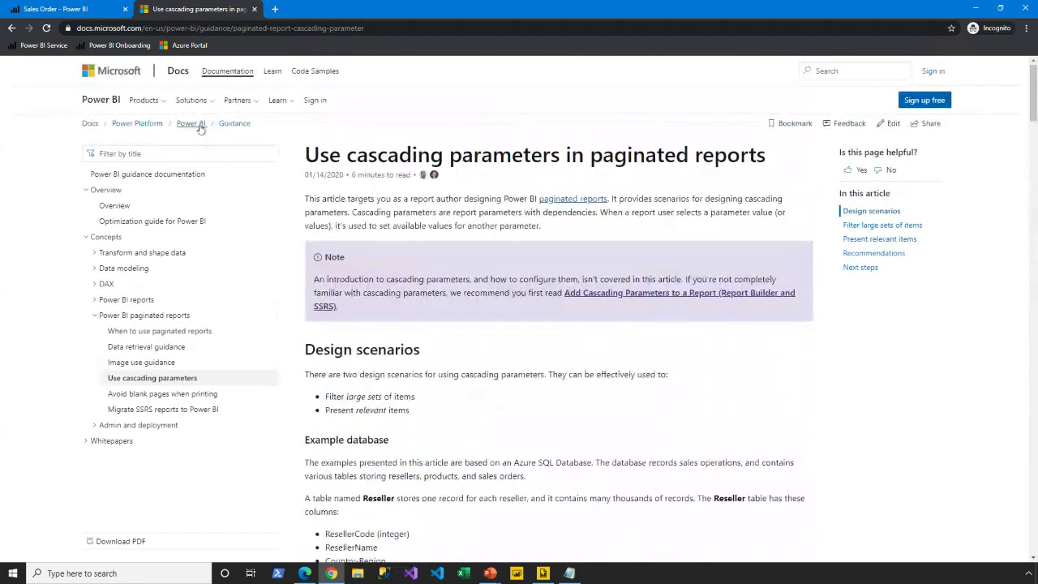
left_click(202, 131)
scroll(242, 359, "down", 1)
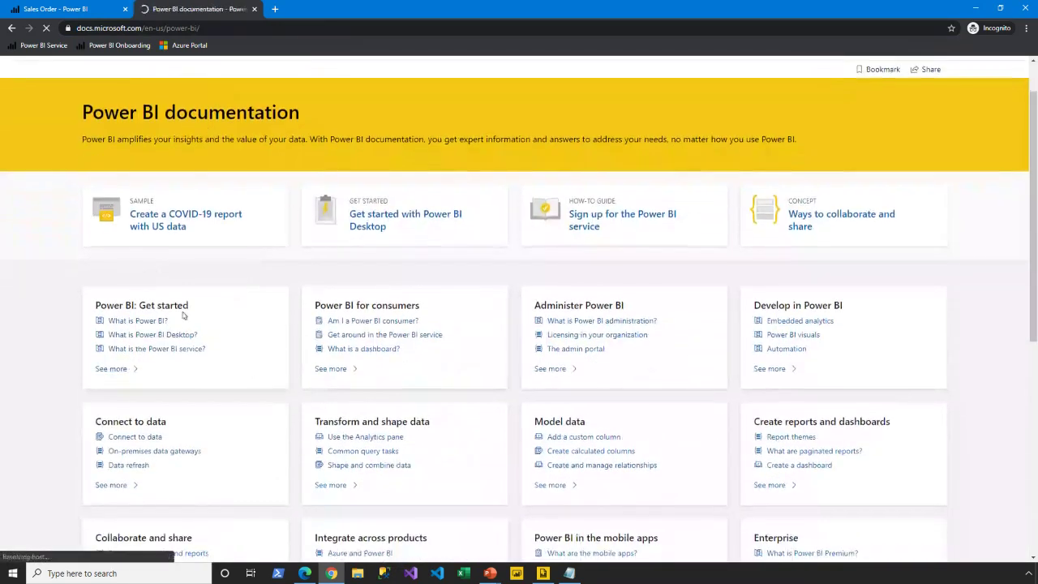
scroll(387, 357, "down", 2)
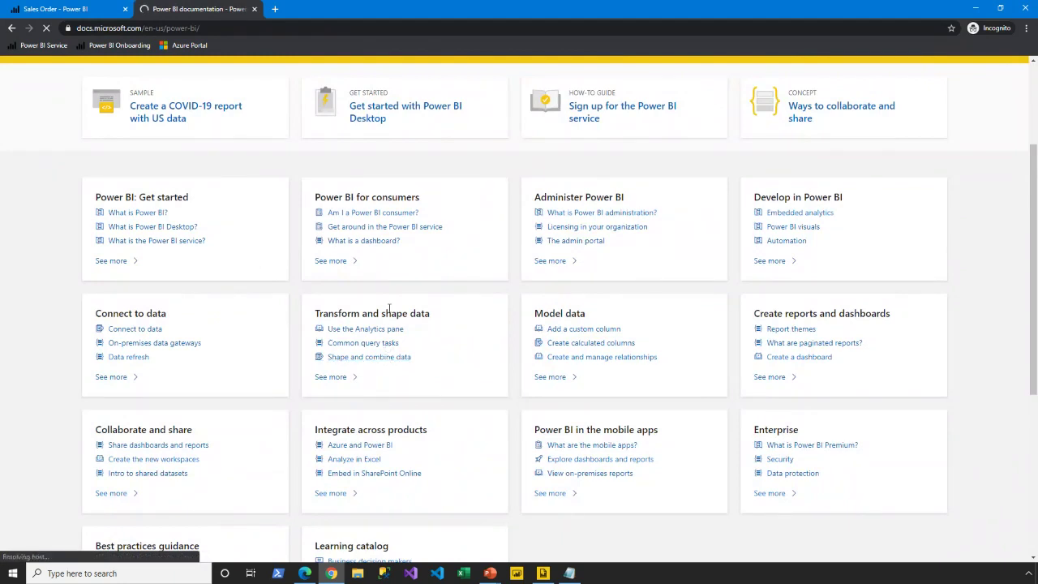
scroll(778, 300, "down", 1)
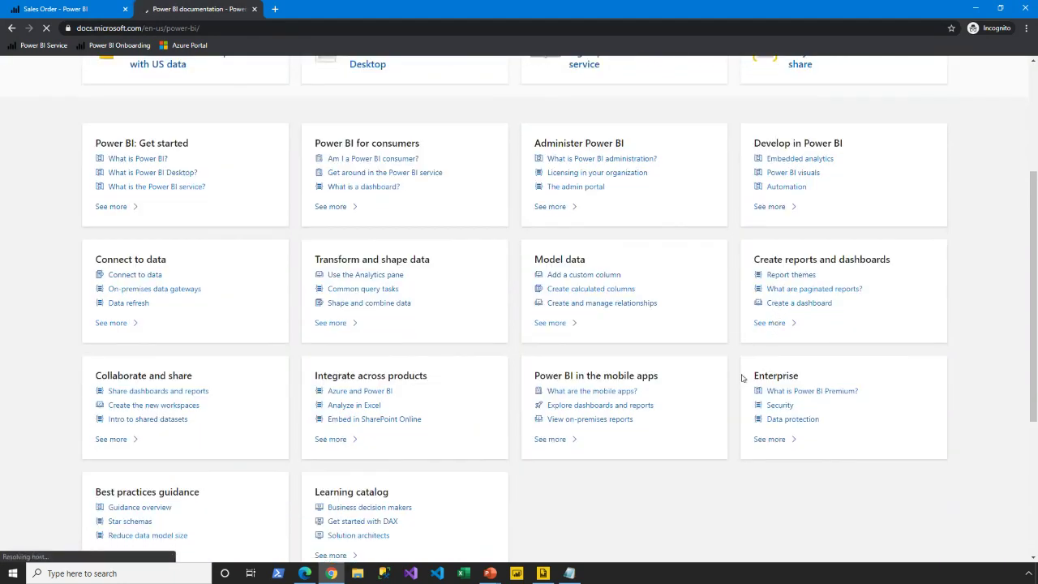
scroll(734, 381, "down", 1)
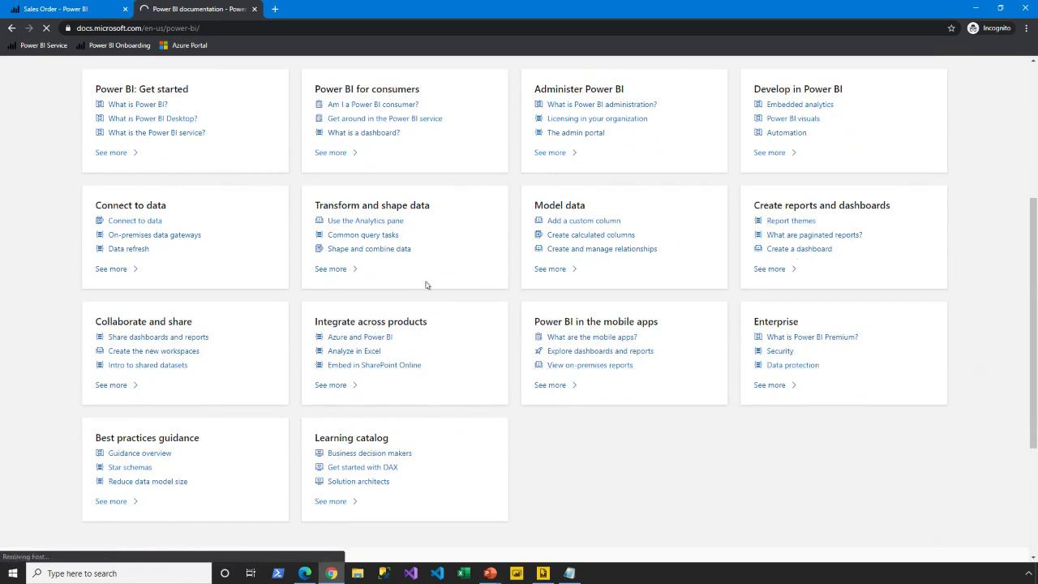
scroll(191, 369, "down", 1)
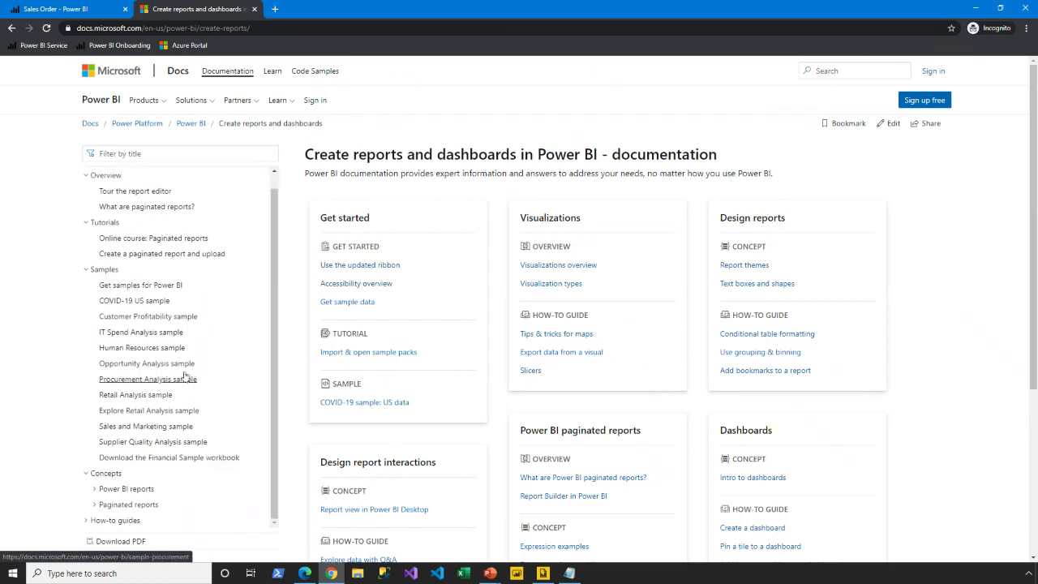
Open the "URL parameters in paginated reports" article from the Paginated reports concepts
left_click(94, 504)
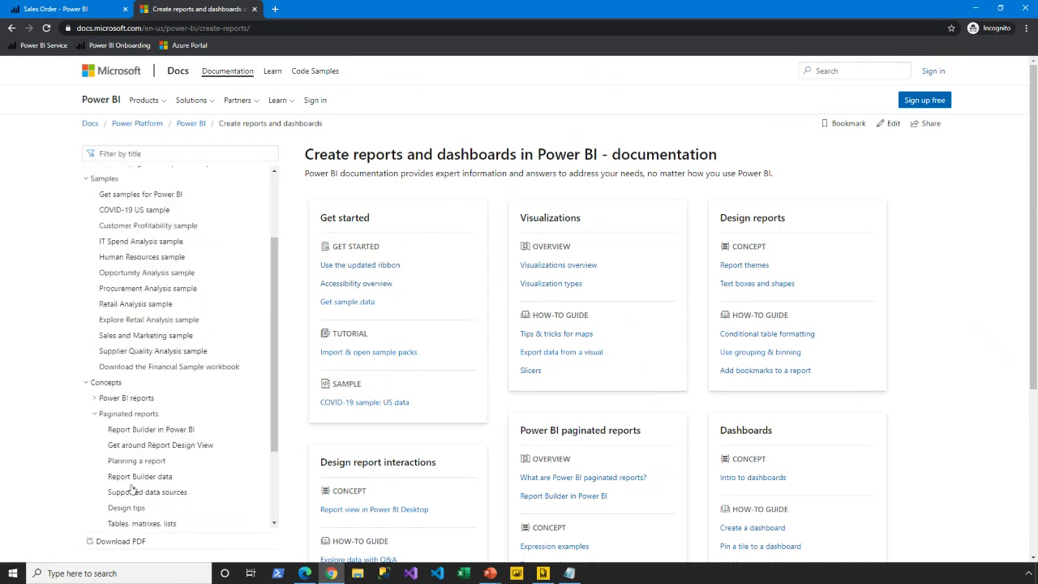
scroll(172, 446, "down", 4)
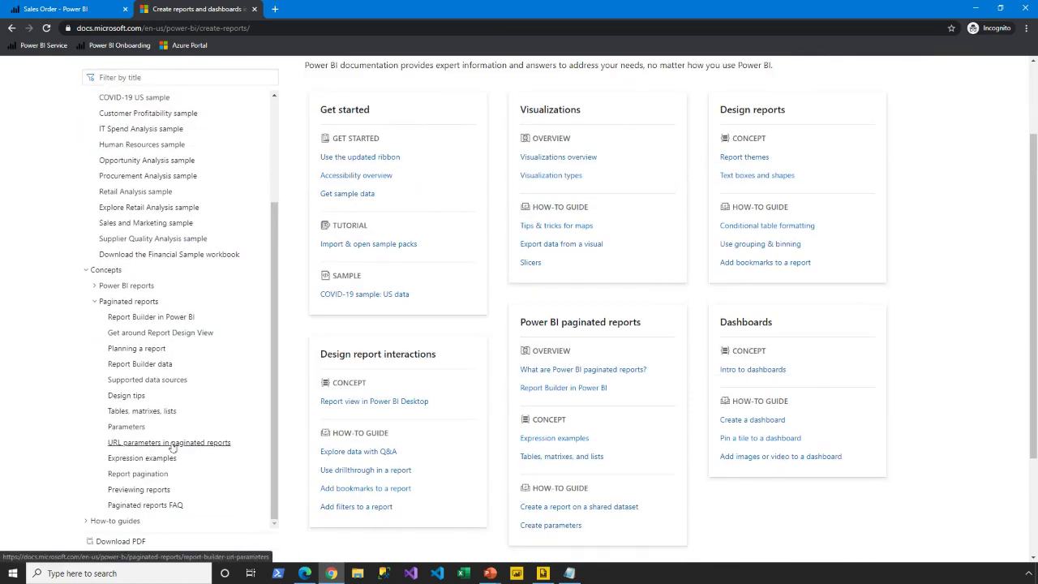
left_click(172, 446)
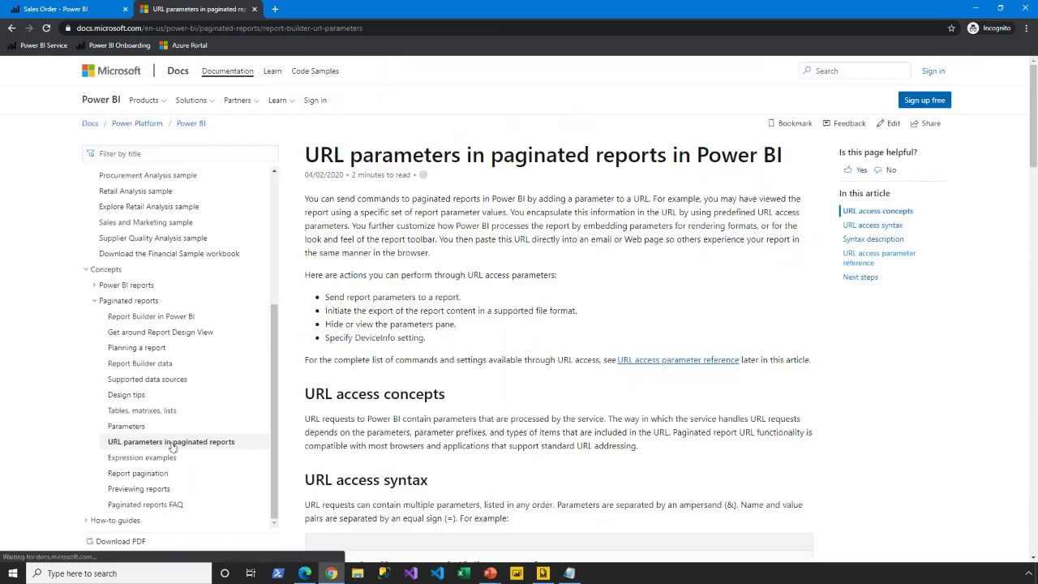
Examine the article's URL syntax, export formats, parameter panel state and device info settings, and highlight the description of the rp: and rdl: prefixes
scroll(416, 398, "down", 2)
scroll(417, 398, "down", 3)
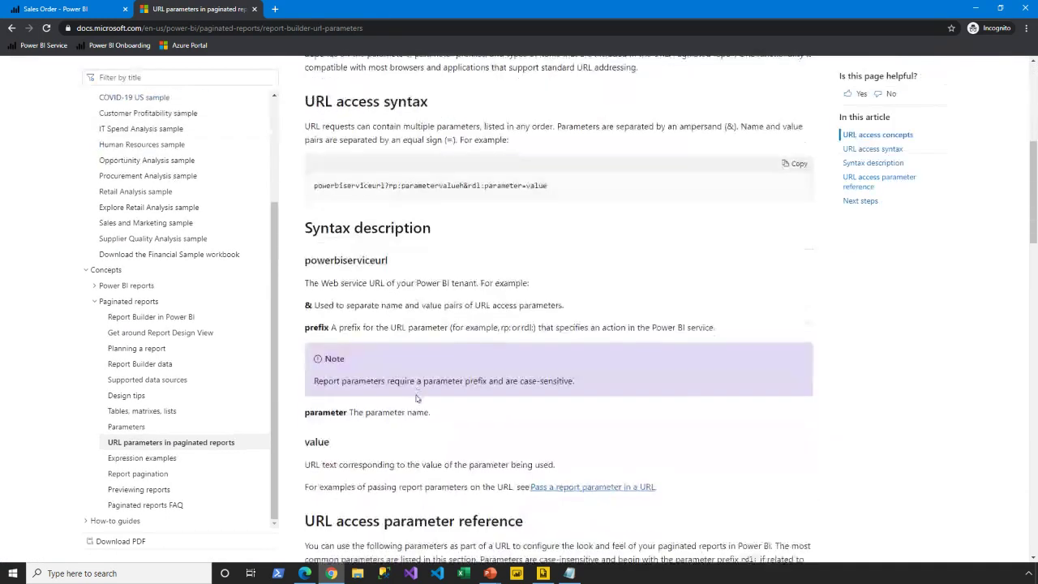
scroll(417, 398, "down", 1)
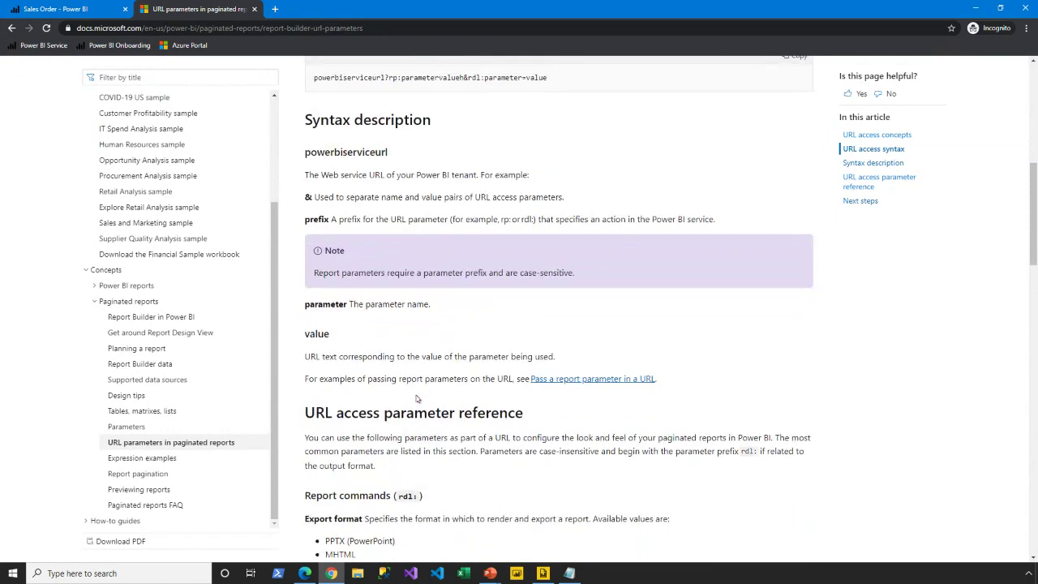
scroll(417, 398, "down", 3)
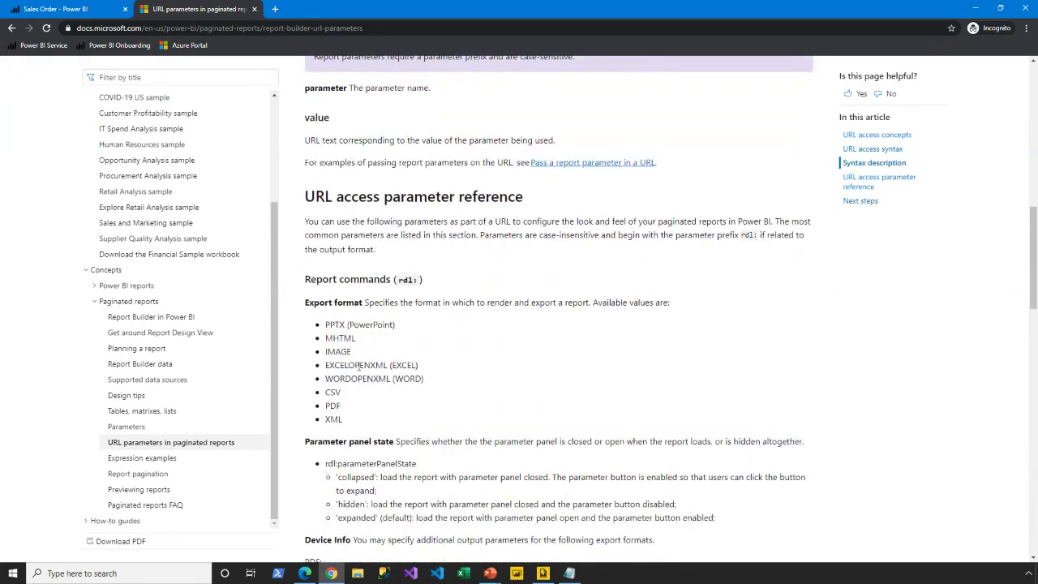
scroll(386, 350, "down", 1)
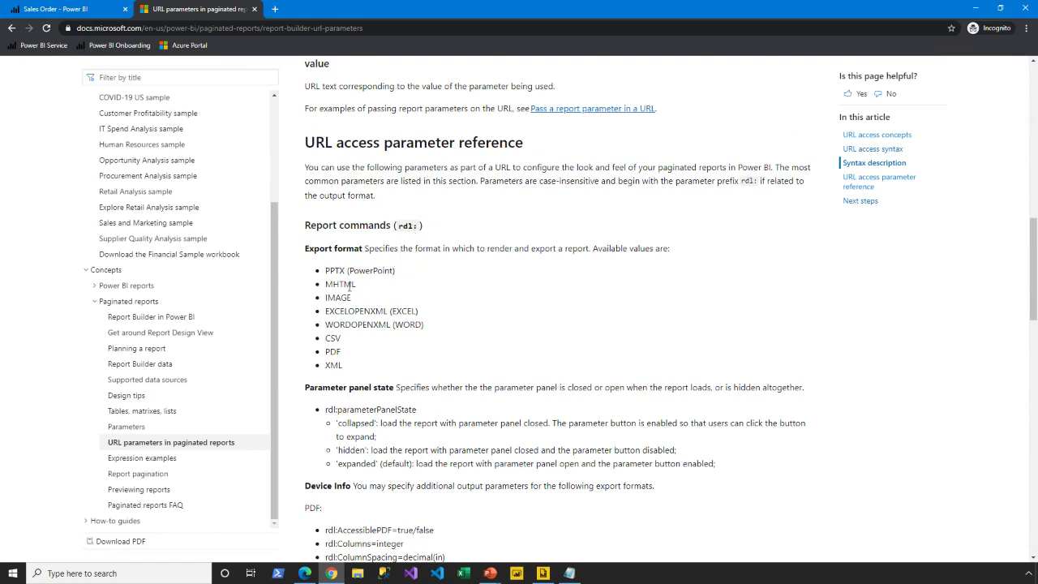
scroll(346, 340, "down", 2)
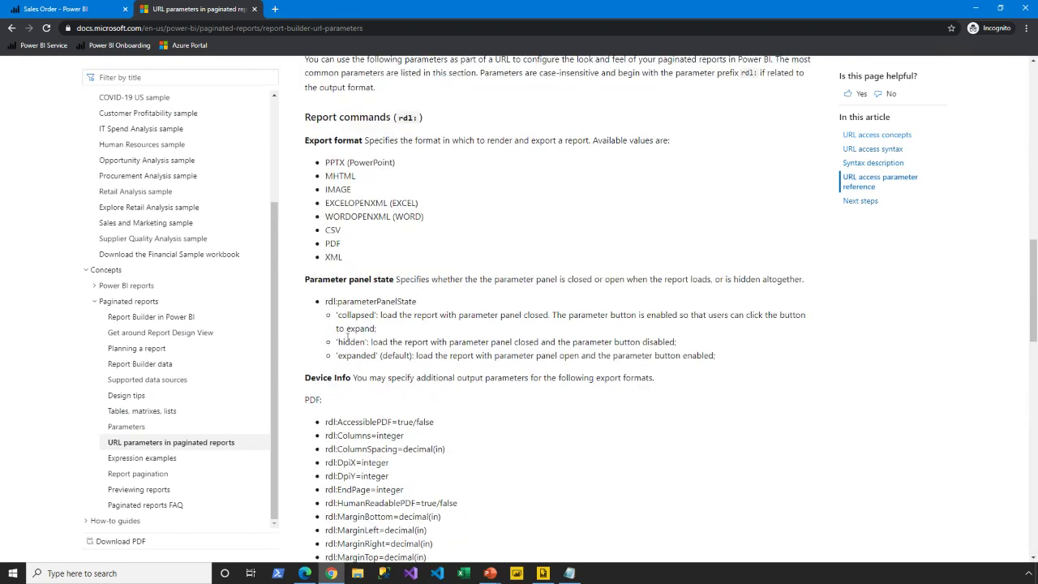
scroll(348, 337, "up", 3)
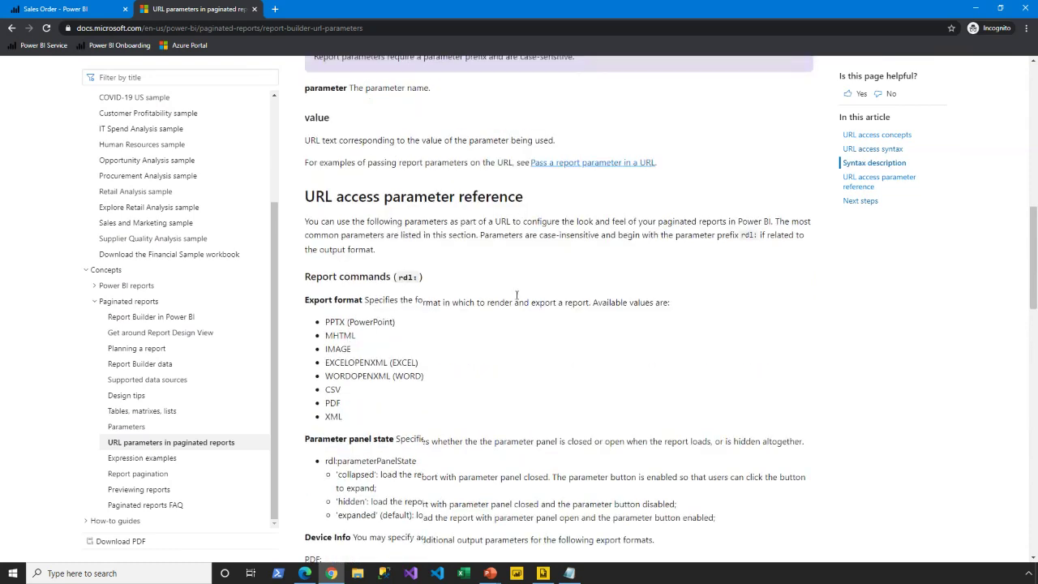
scroll(502, 302, "down", 15)
scroll(455, 321, "down", 5)
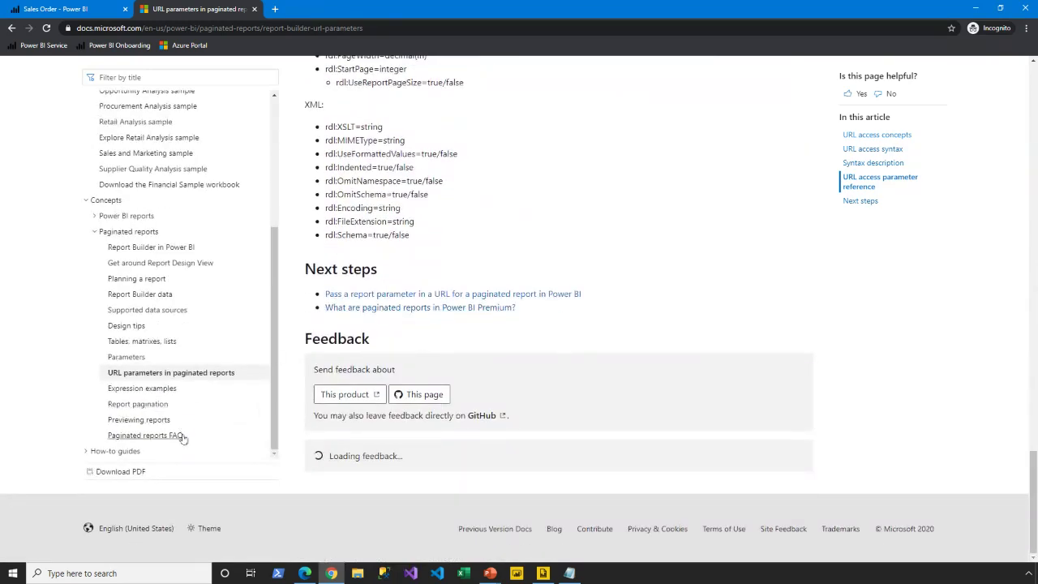
scroll(448, 308, "up", 7)
scroll(452, 314, "up", 7)
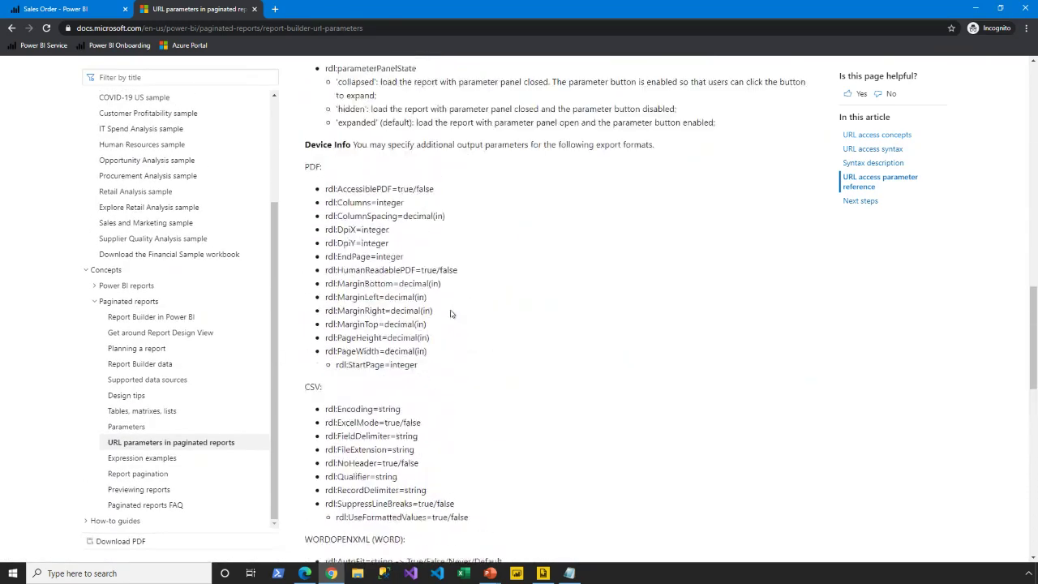
scroll(451, 314, "up", 1)
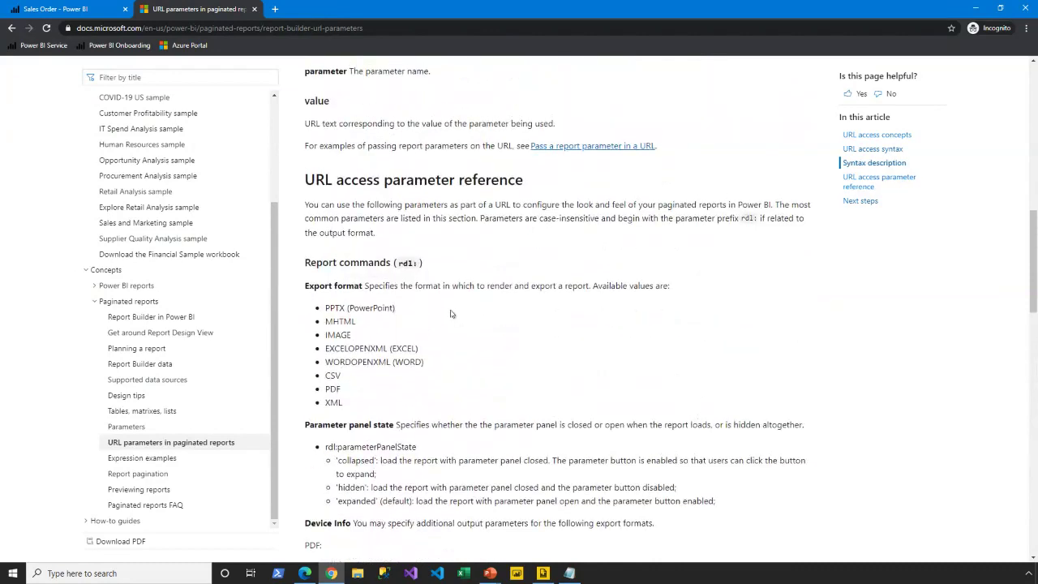
scroll(452, 314, "up", 3)
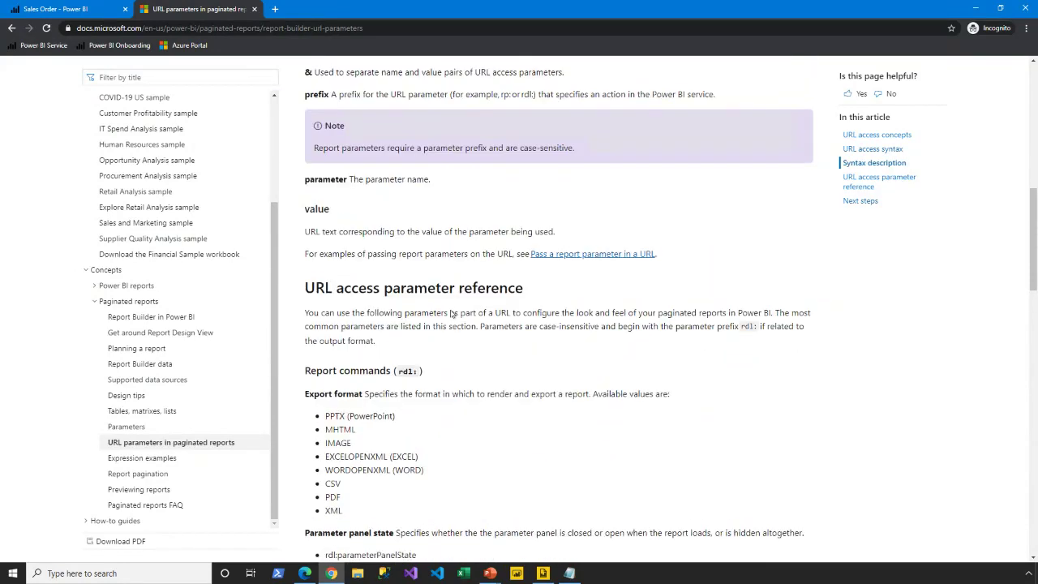
scroll(451, 314, "up", 1)
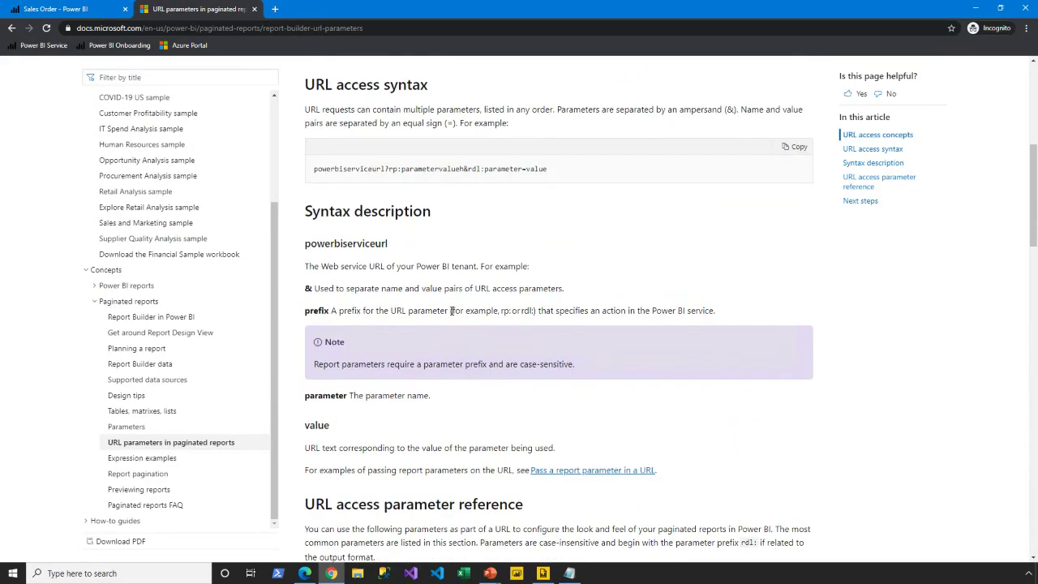
left_click_drag(334, 311, 533, 314)
Return to Notepad and append the export command rdl:Format=PDF to the end of the report URL
key("alt+Tab")
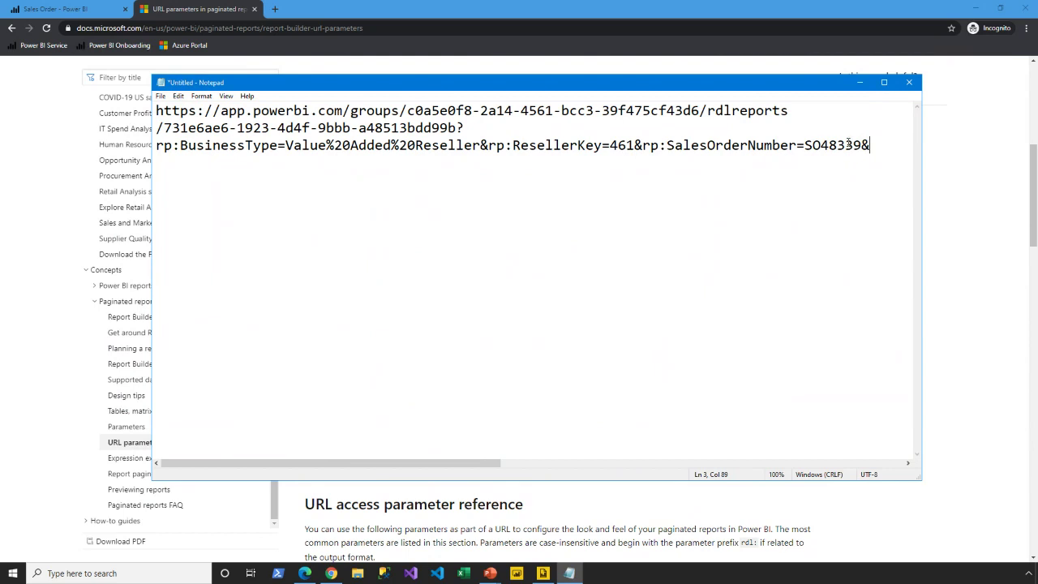
type("rld:")
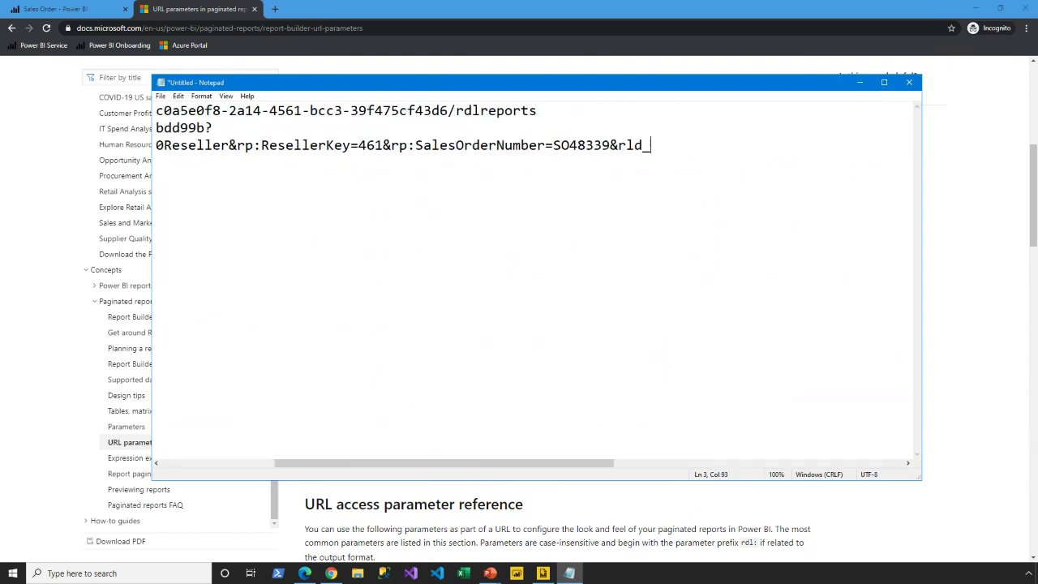
key("BackSpace")
key("BackSpace")
key("BackSpace")
key("BackSpace")
type("rdl_")
key("BackSpace")
type(":Foramt")
key("BackSpace")
key("BackSpace")
key("BackSpace")
type("mat")
key("BackSpace")
type("t=ODF")
key("BackSpace")
key("BackSpace")
key("BackSpace")
type("PDF")
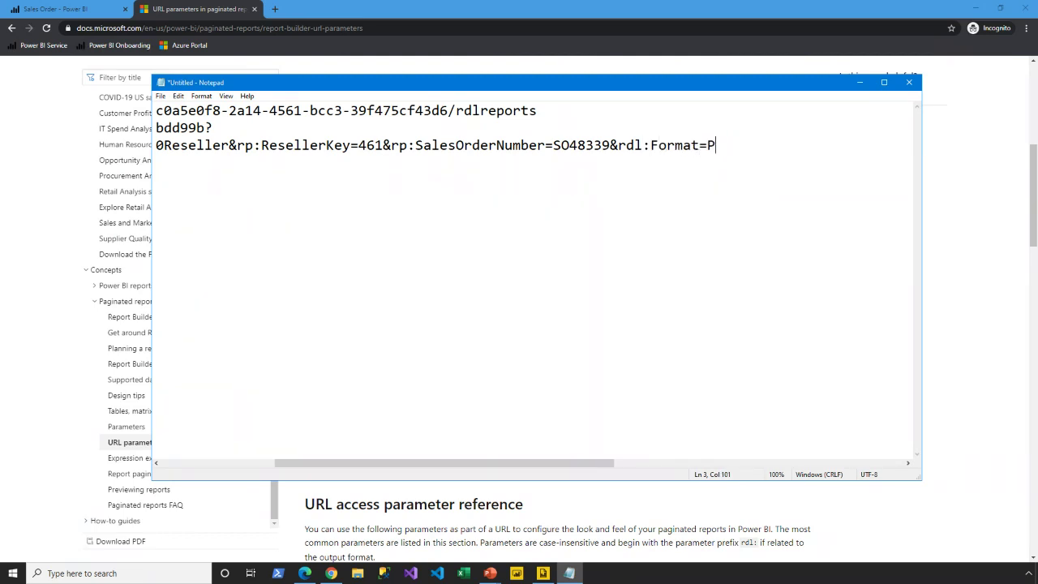
Remove both line breaks to rejoin the report URL into a single line, and copy the complete URL
key("ctrl+shift+Left")
key("ctrl+shift+Left")
key("ctrl+shift+Left")
key("ctrl+shift+Left")
key("ctrl+shift+Home")
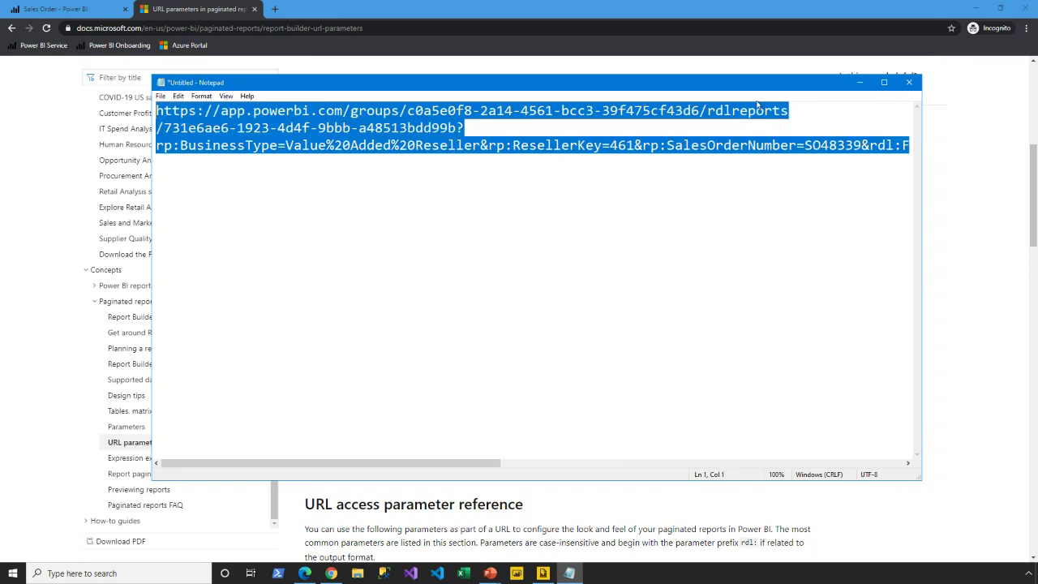
left_click(789, 110)
key("Delete")
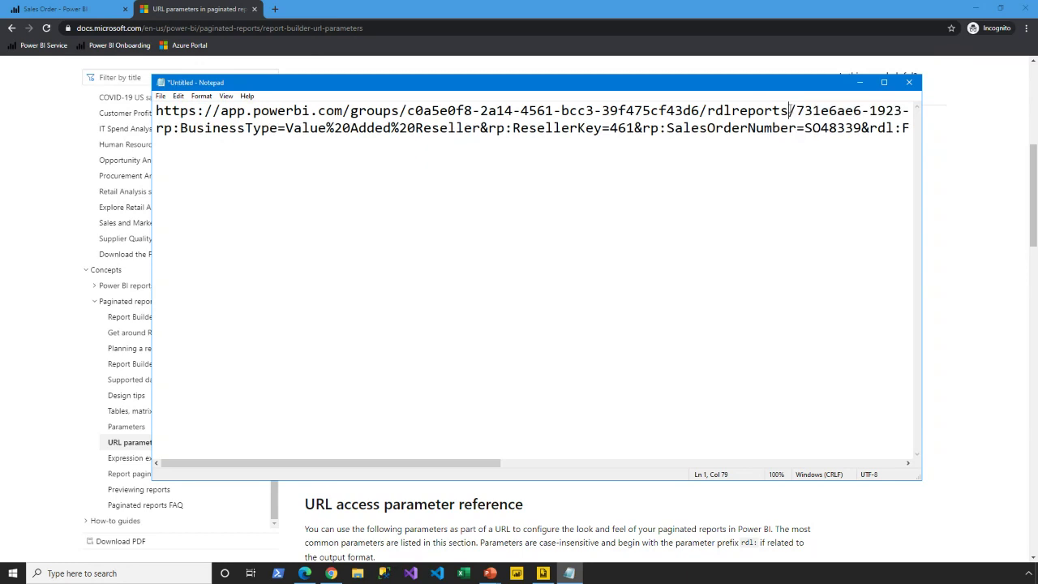
key("End")
key("Delete")
key("ctrl+a")
key("ctrl+c")
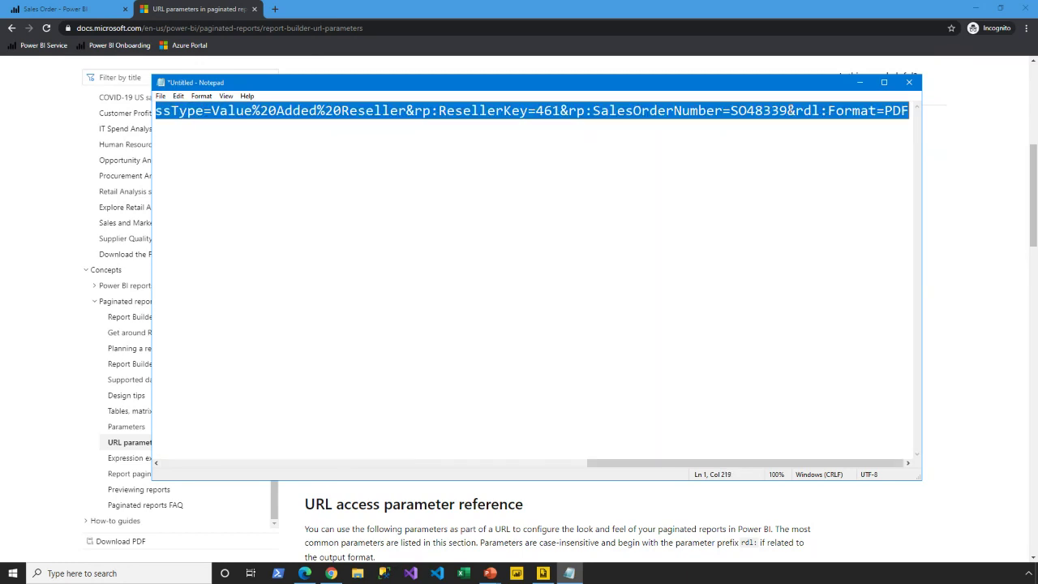
Open the copied URL in a new browser tab to export the Sales Order report to PDF, and highlight the &rdl:Format=PDF part of the address
left_click(275, 9)
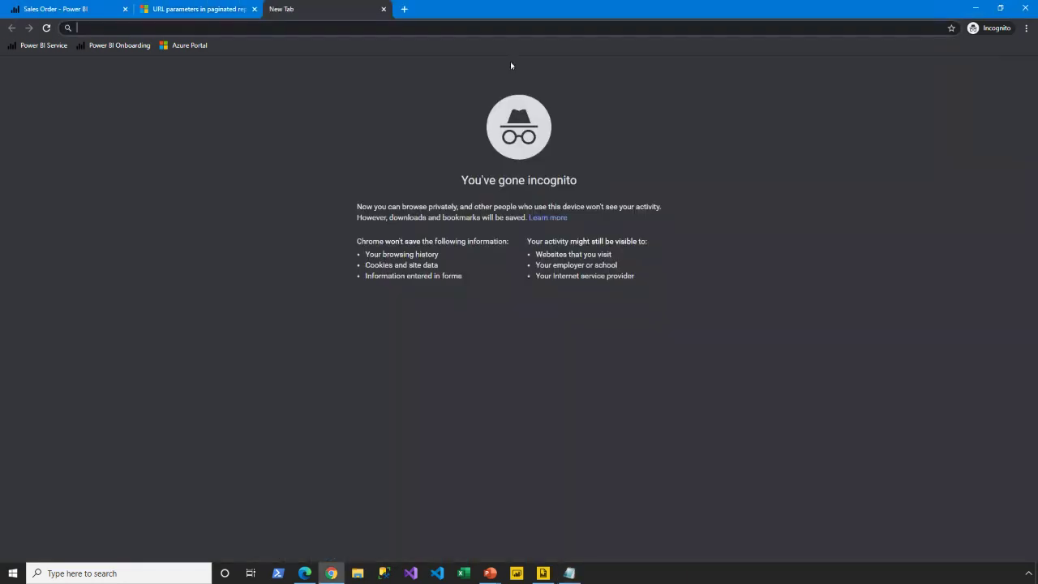
key("ctrl+v")
key("Return")
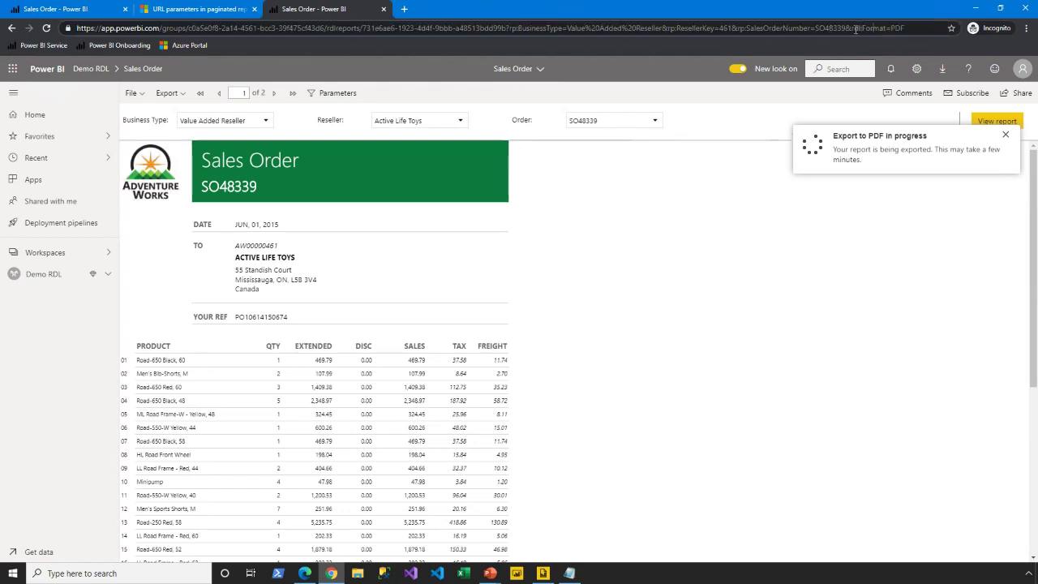
left_click_drag(846, 28, 931, 29)
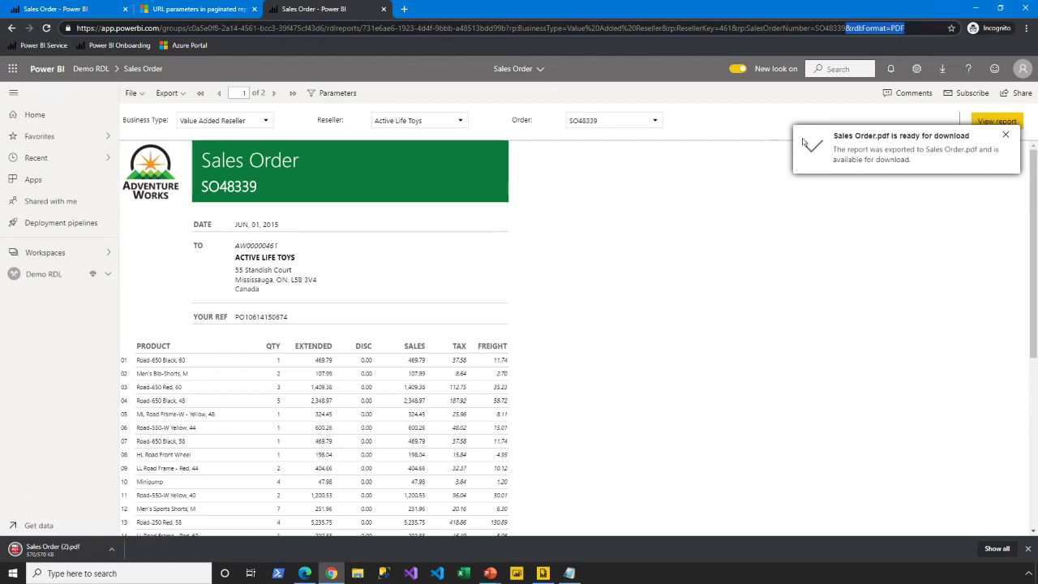
Switch to the PowerPoint slide show to check the User experience slide, and return to the Sales Order report in Chrome
key("alt+Tab")
key("alt+Tab")
key("alt+Tab")
key("alt+Tab")
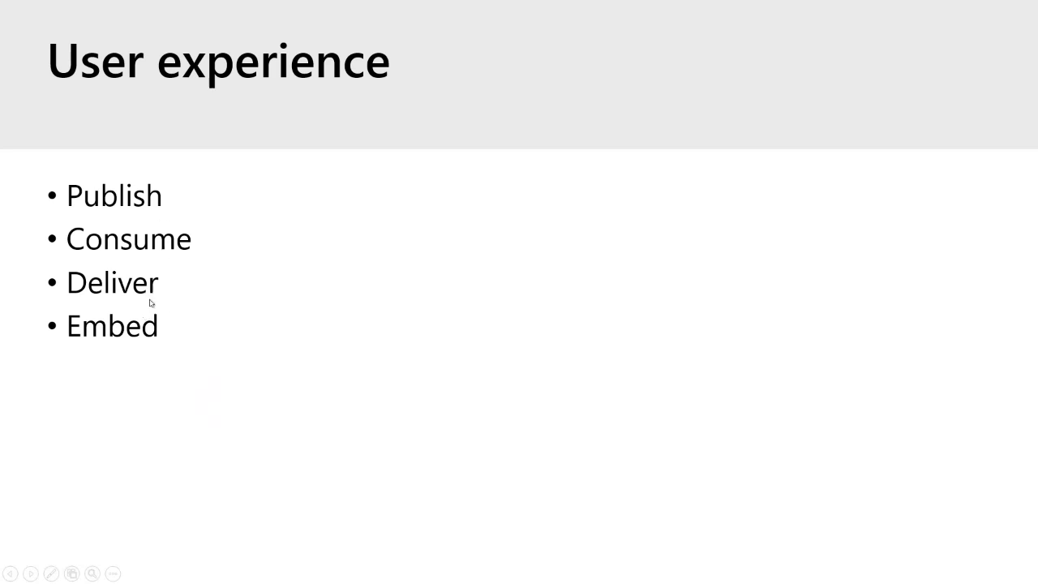
key("alt+Tab")
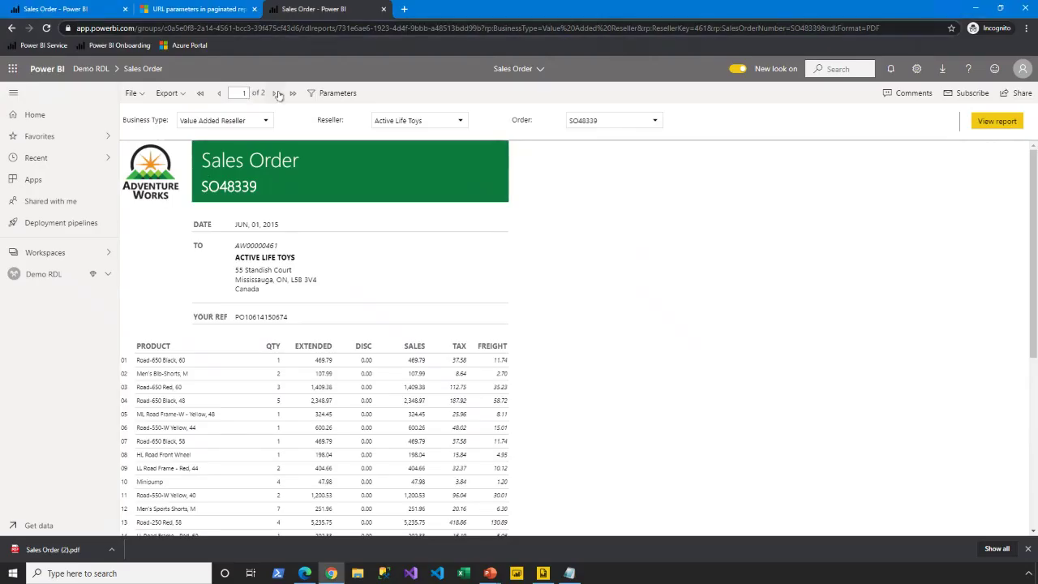
View the second page of the Sales Order report with its parameters shown, and look at the report's comments pane
left_click(274, 94)
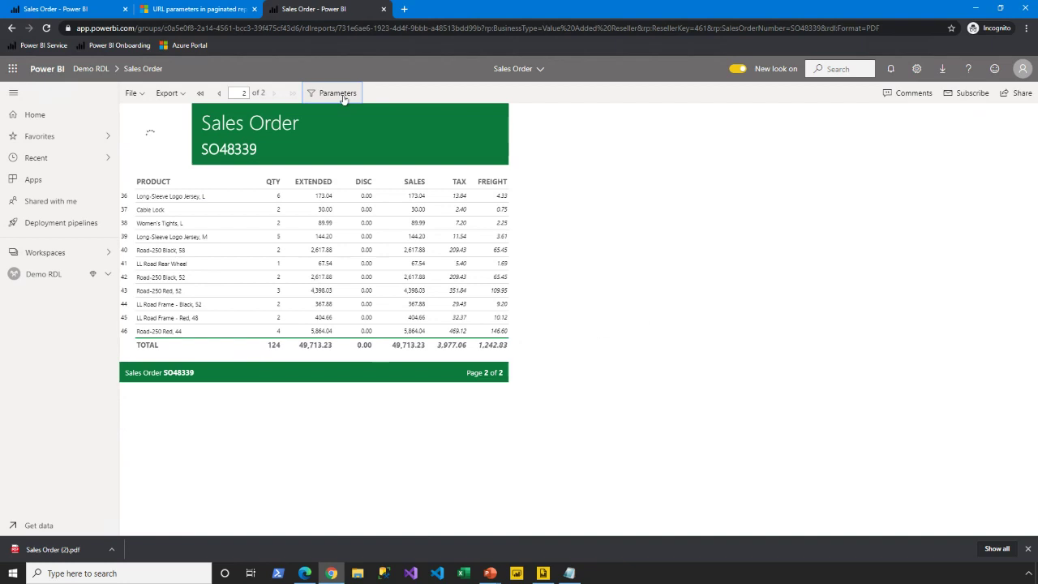
left_click(344, 95)
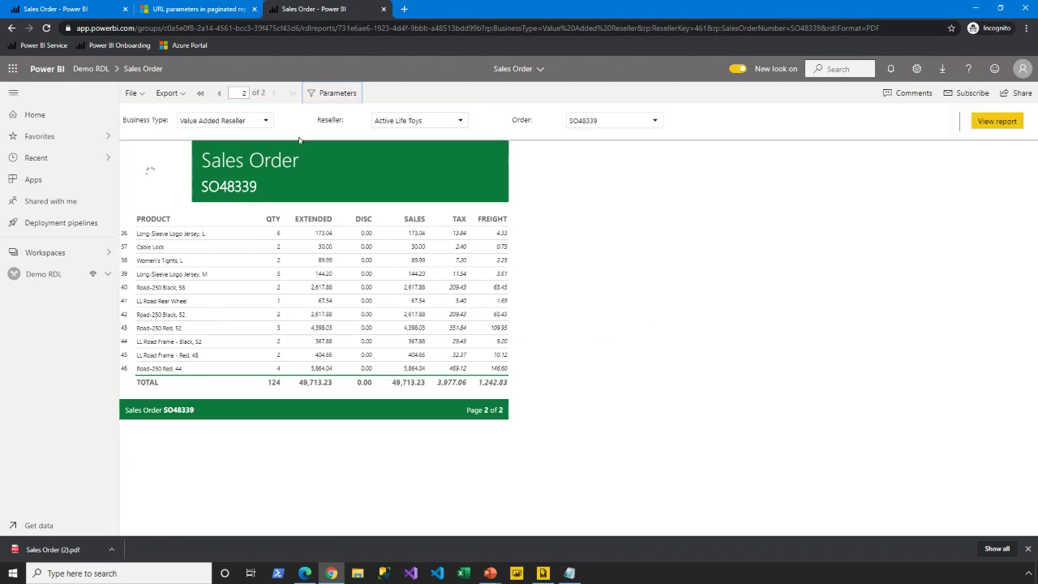
left_click(892, 93)
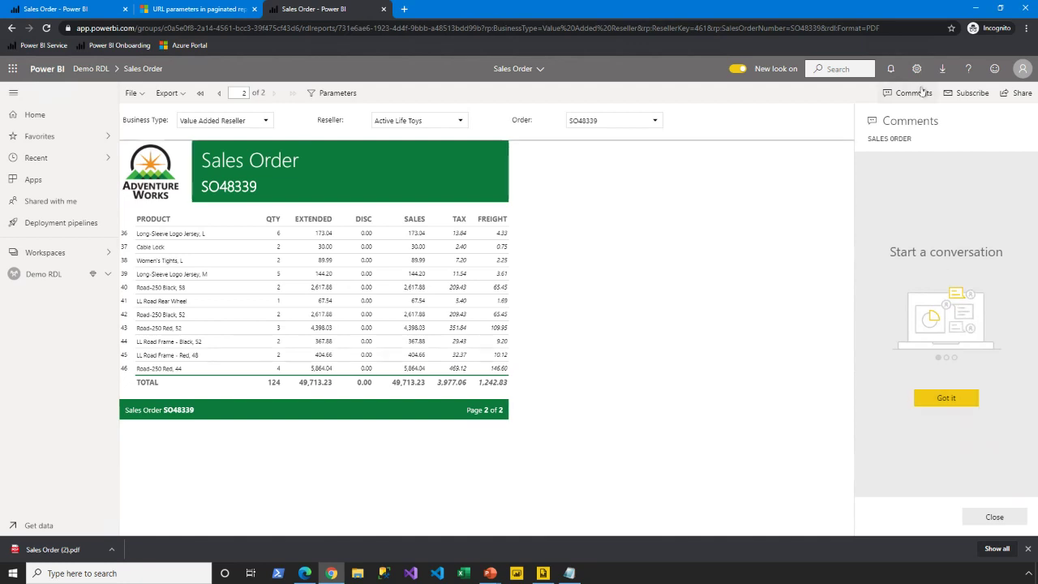
left_click(889, 94)
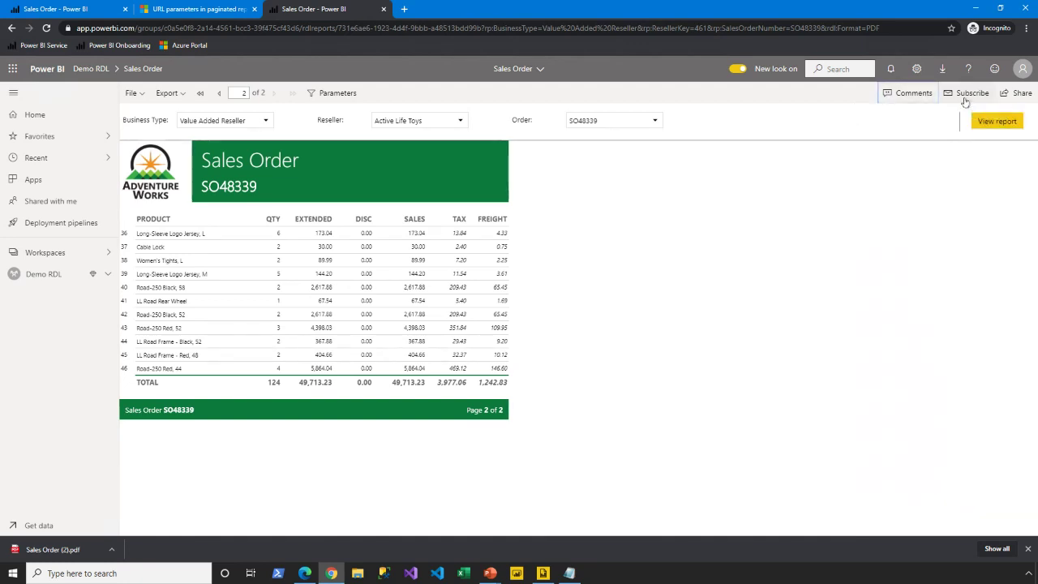
Start a new email subscription for the Sales Order report and examine its format and report parameter options
left_click(967, 94)
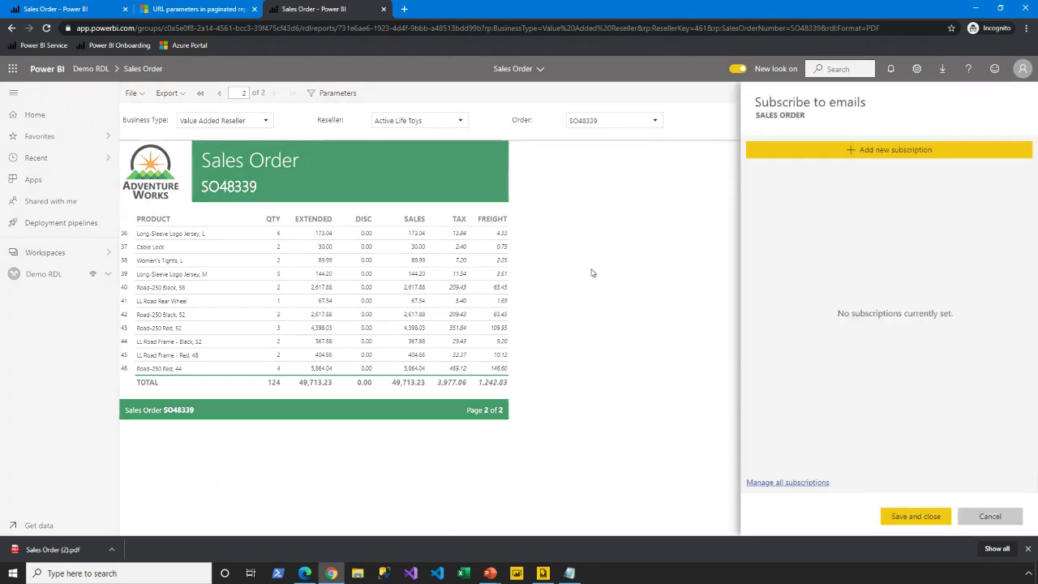
left_click(856, 158)
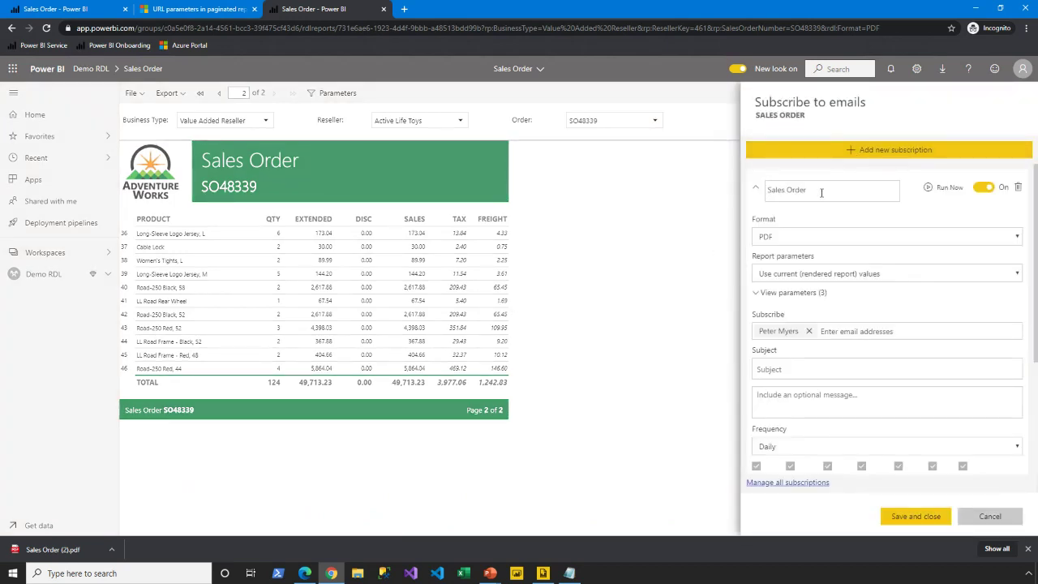
left_click(783, 236)
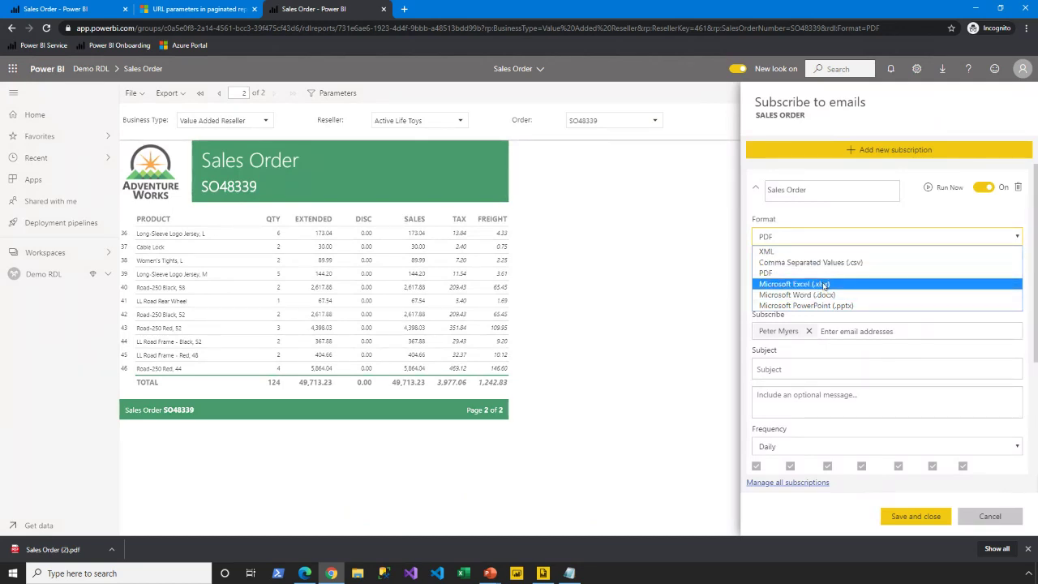
left_click(803, 236)
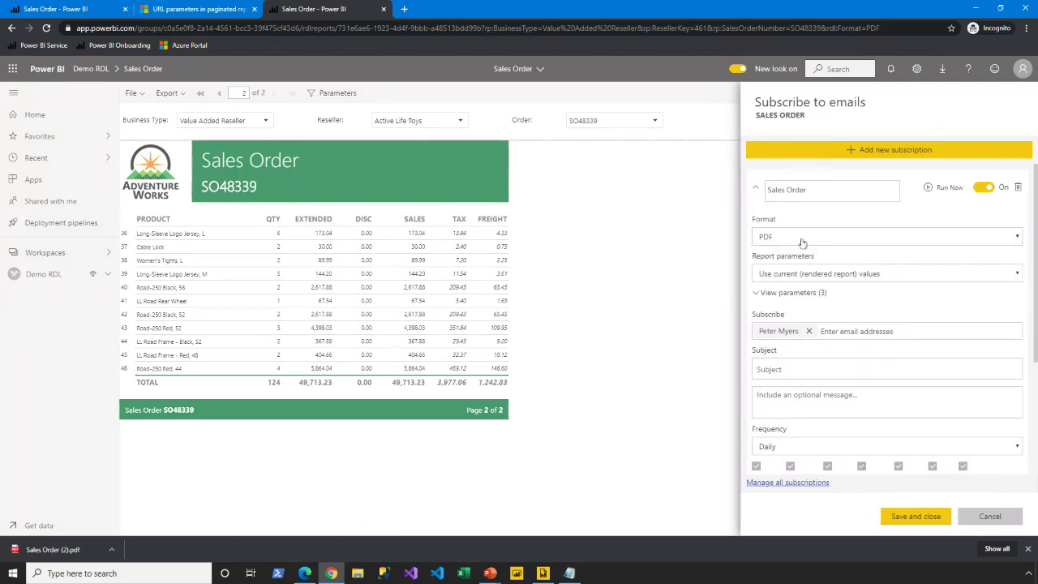
left_click(798, 274)
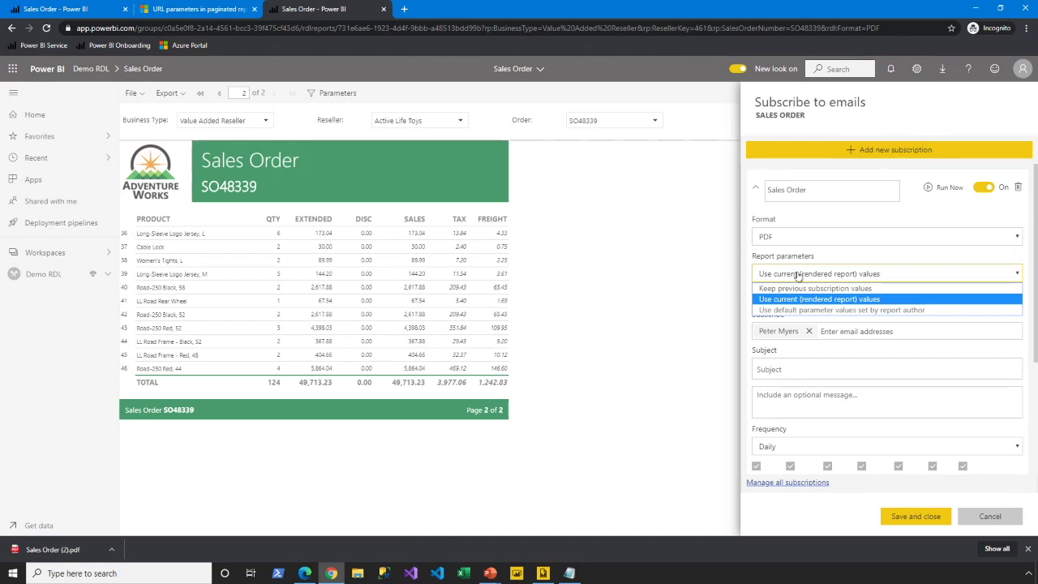
left_click(799, 274)
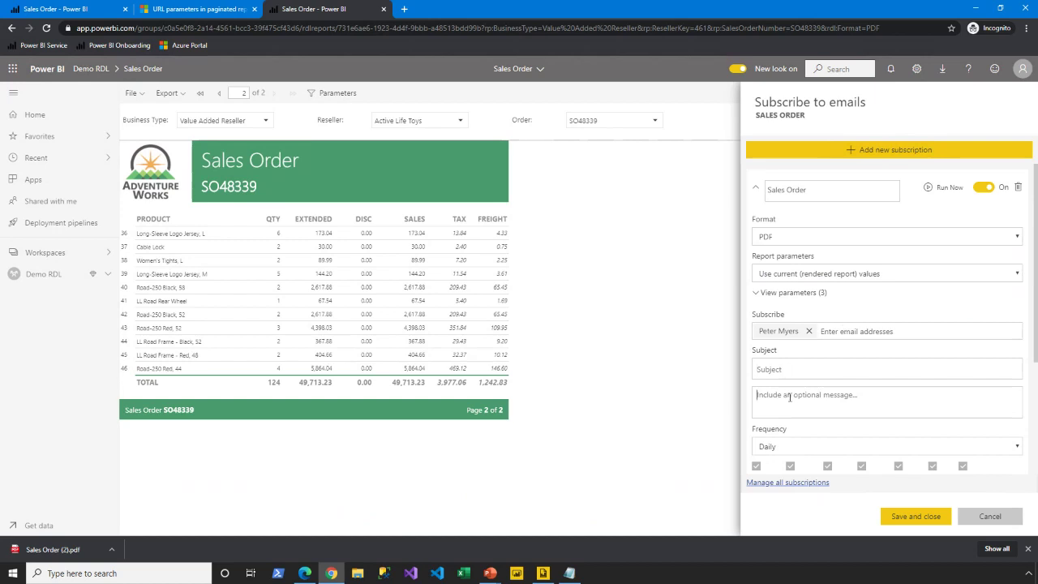
Examine the subscription's frequency options and schedule settings, and discard the subscription without saving
scroll(789, 396, "down", 3)
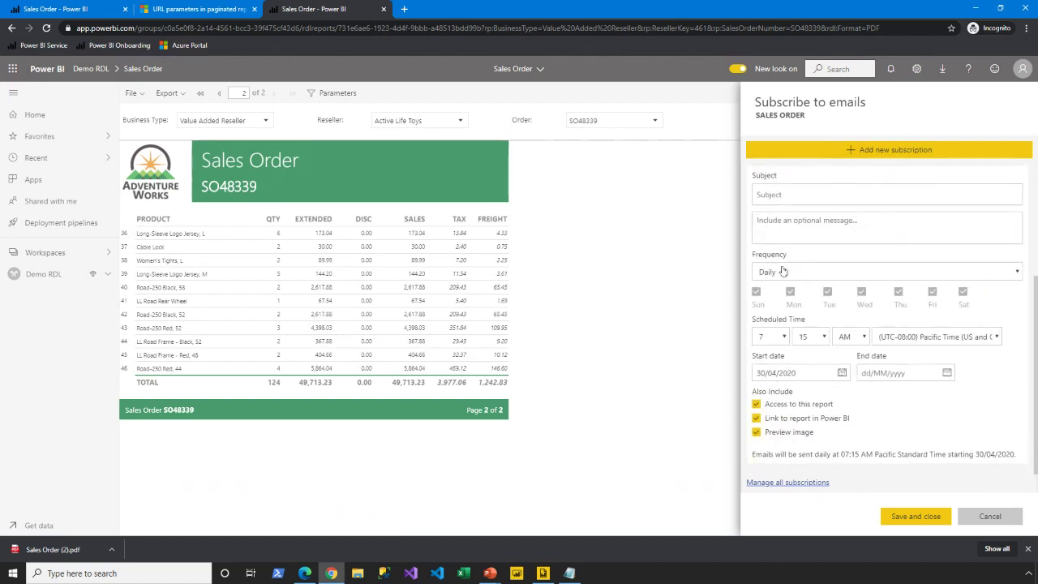
left_click(782, 272)
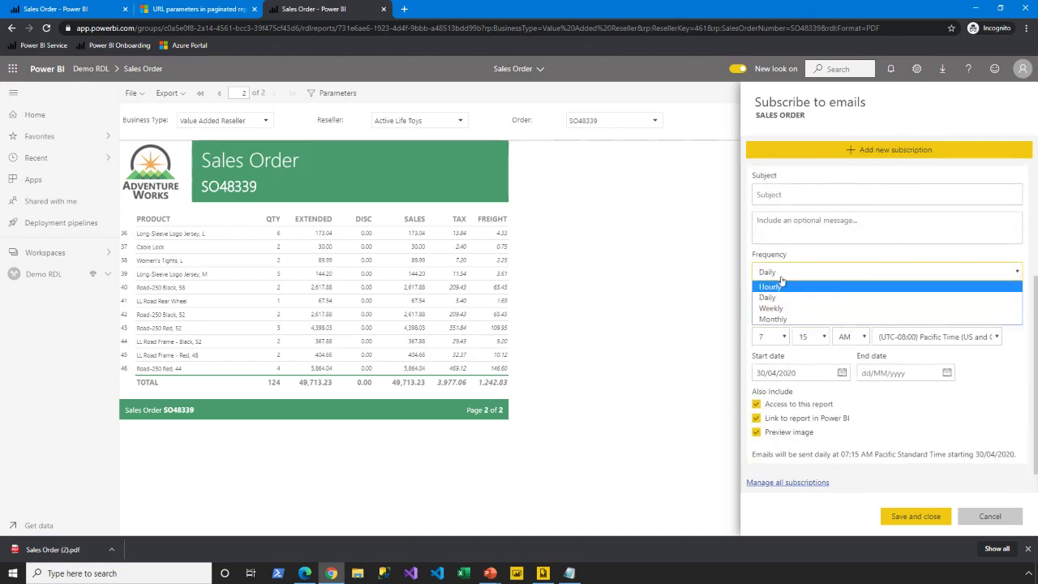
left_click(782, 272)
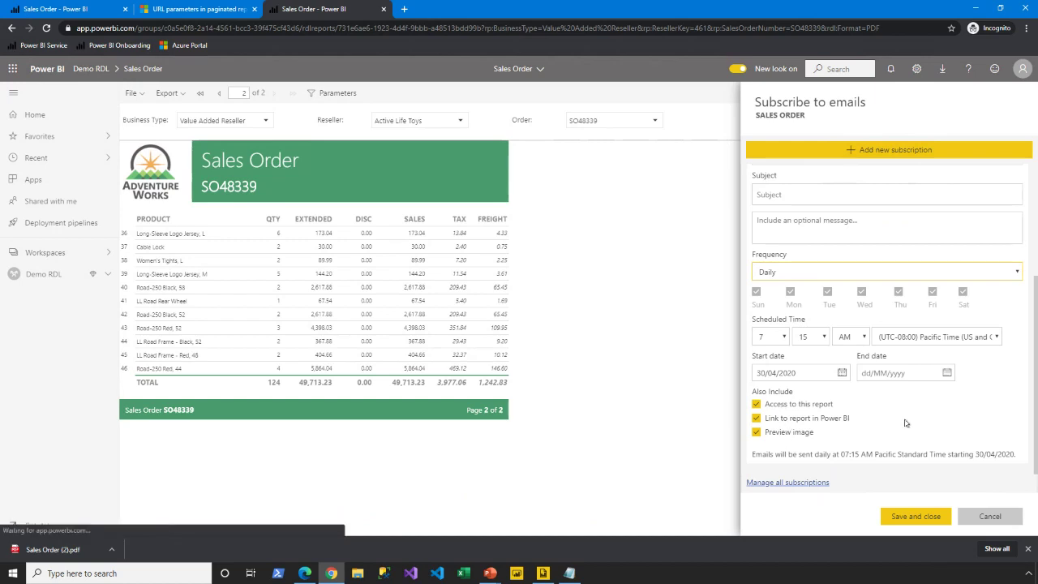
left_click(990, 516)
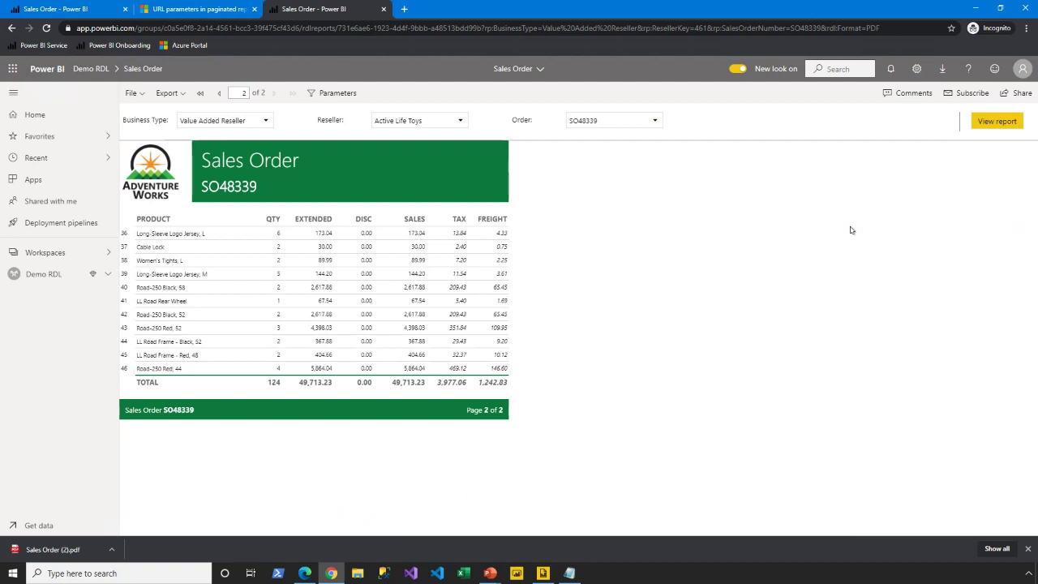
Examine the sharing options for the Sales Order report and close them without sharing
key("alt+Tab")
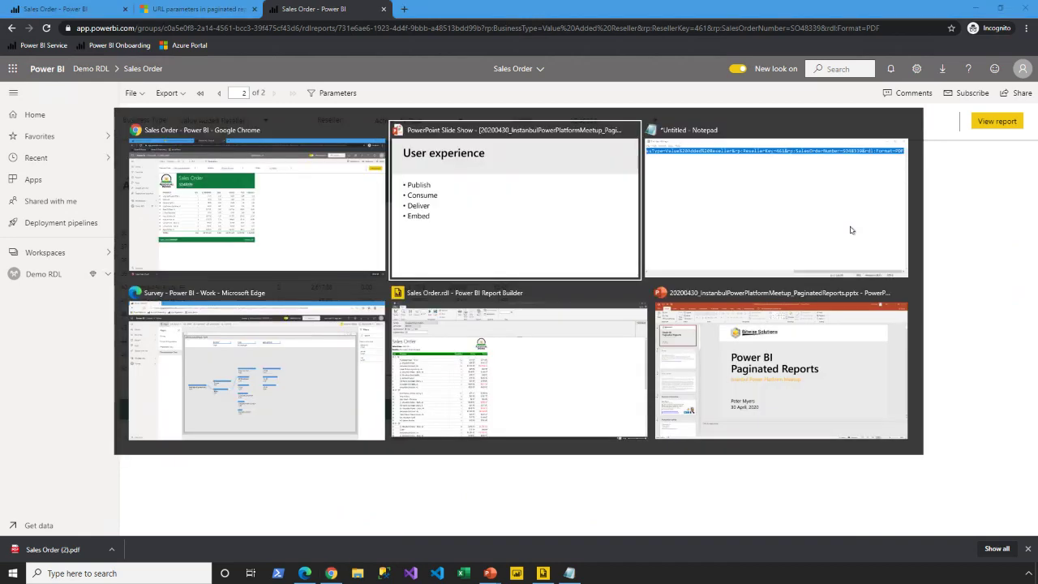
key("Escape")
left_click(1018, 93)
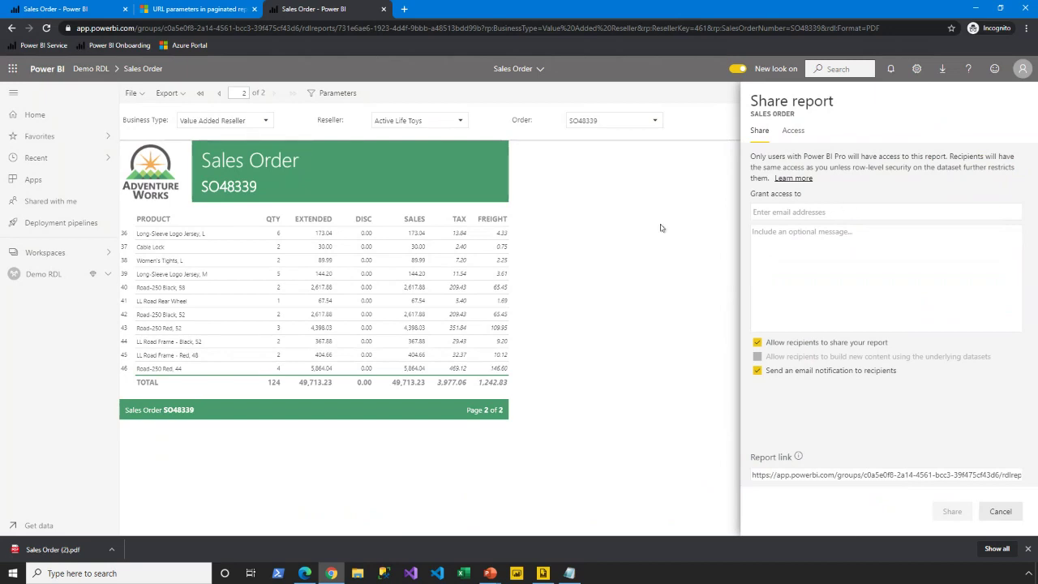
key("Escape")
Switch to the PowerPoint slide show and advance past the User experience slide
key("alt+Tab")
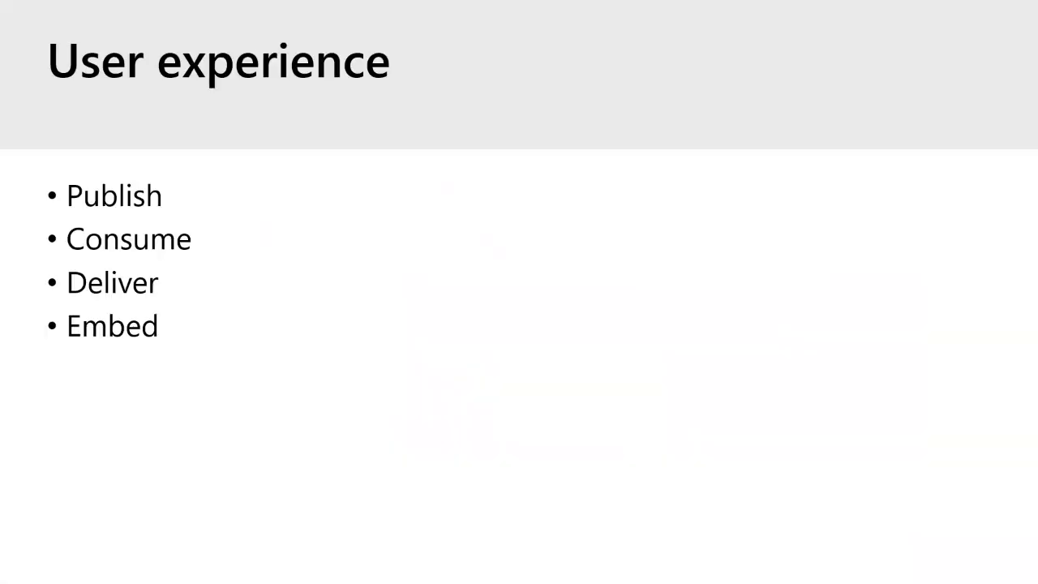
key("Right")
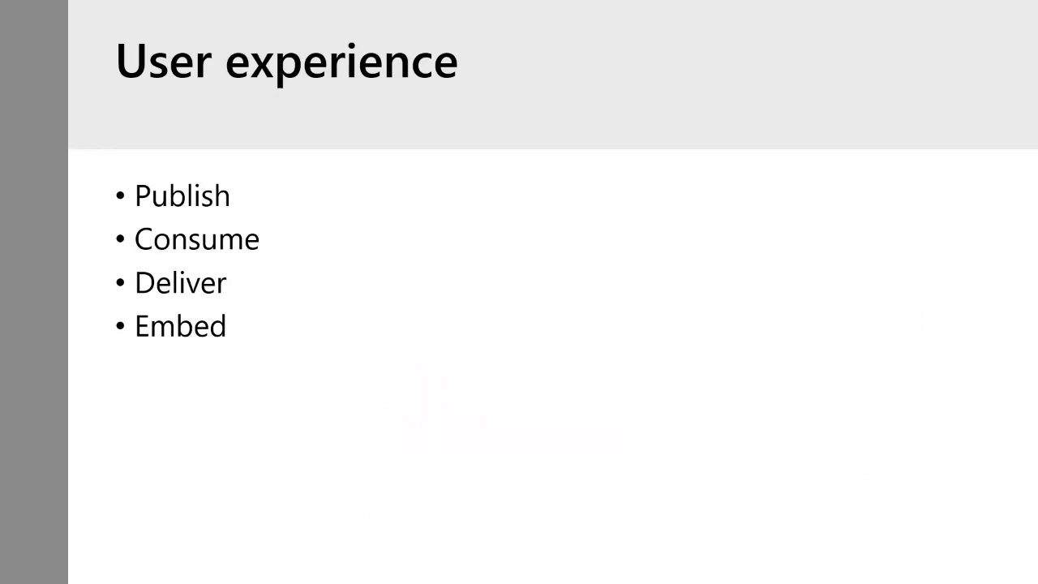